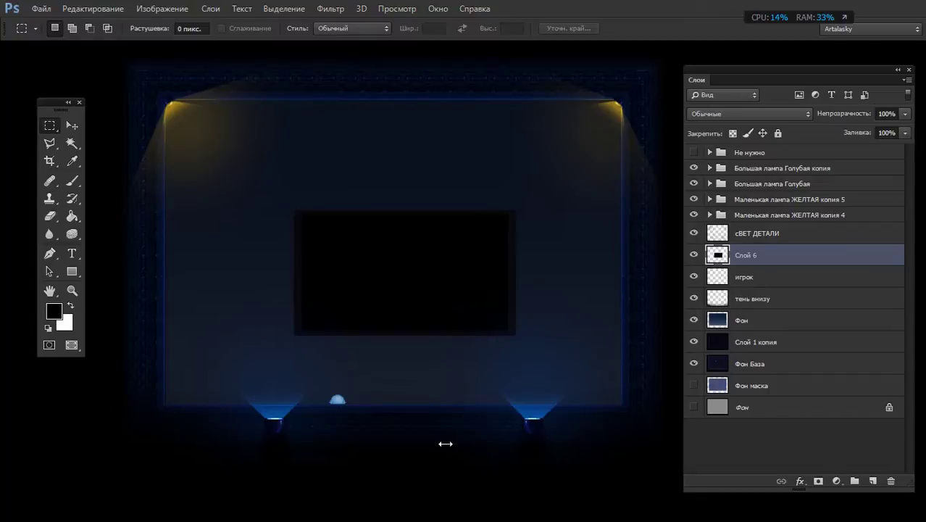
Check the black screen layer's visibility and try repositioning the screen, then undo the move
left_click(694, 254)
left_click(694, 254)
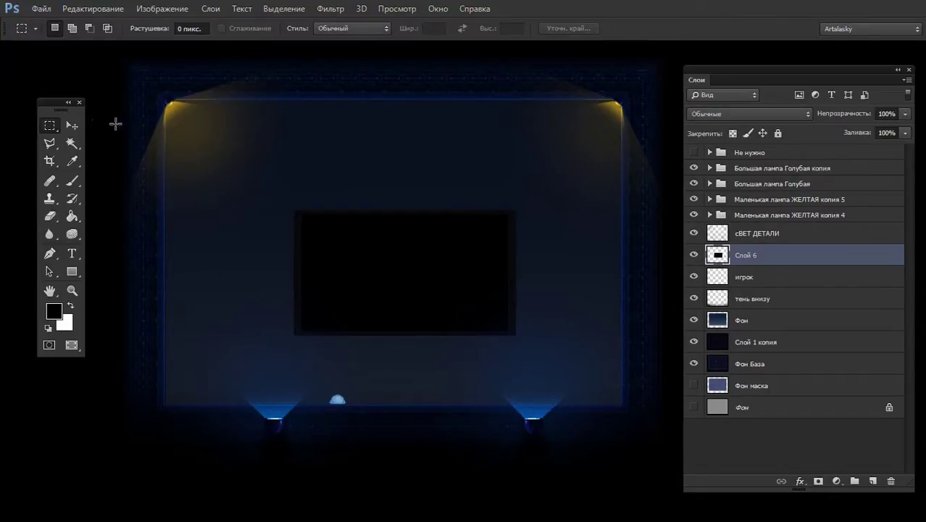
left_click(72, 125)
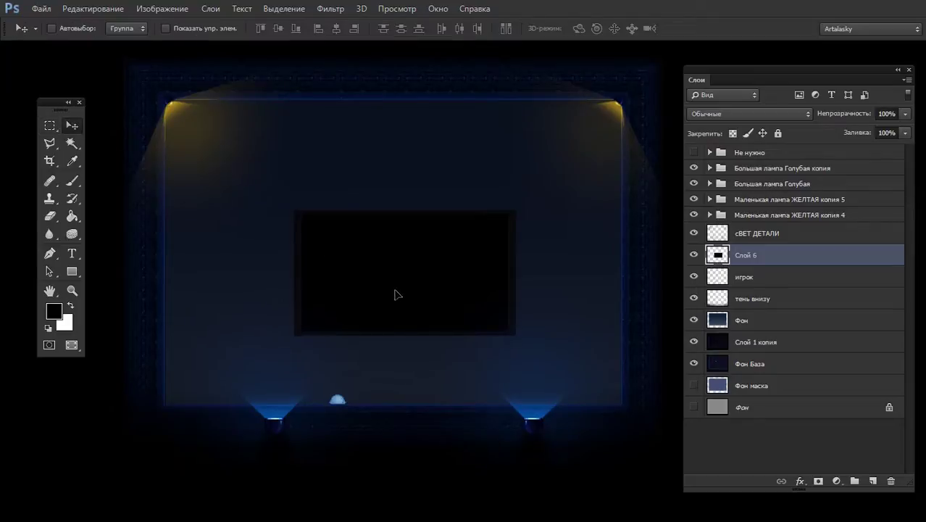
left_click_drag(395, 274, 321, 339)
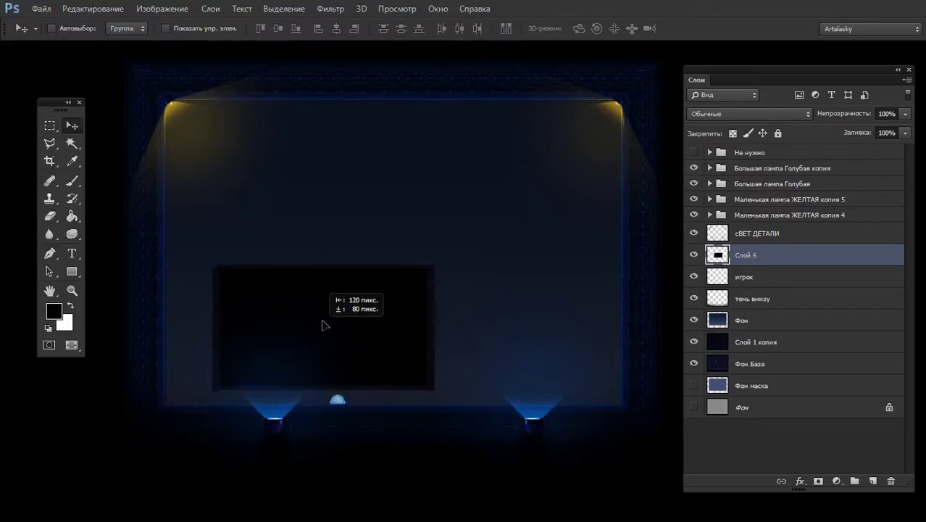
mouse_move(321, 339)
left_mouse_down()
mouse_move(294, 177)
mouse_move(504, 172)
left_mouse_up()
key("ctrl+z")
Try moving the screen layer below Не нужно and shifting it, then undo both changes
left_click_drag(701, 256, 733, 210)
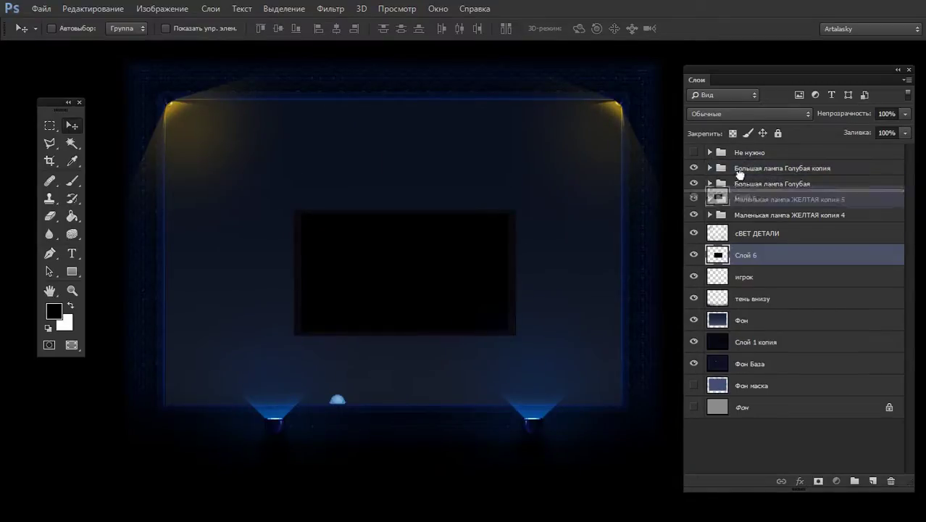
left_click_drag(732, 210, 729, 161)
mouse_move(445, 269)
left_mouse_down()
mouse_move(315, 157)
mouse_move(399, 324)
mouse_move(523, 321)
mouse_move(565, 182)
left_mouse_up()
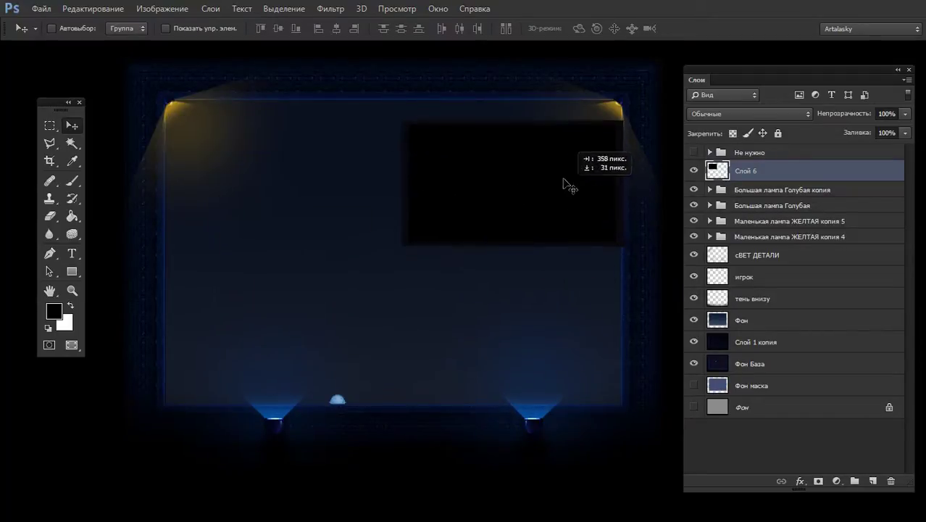
key("ctrl+z")
key("ctrl+alt+z")
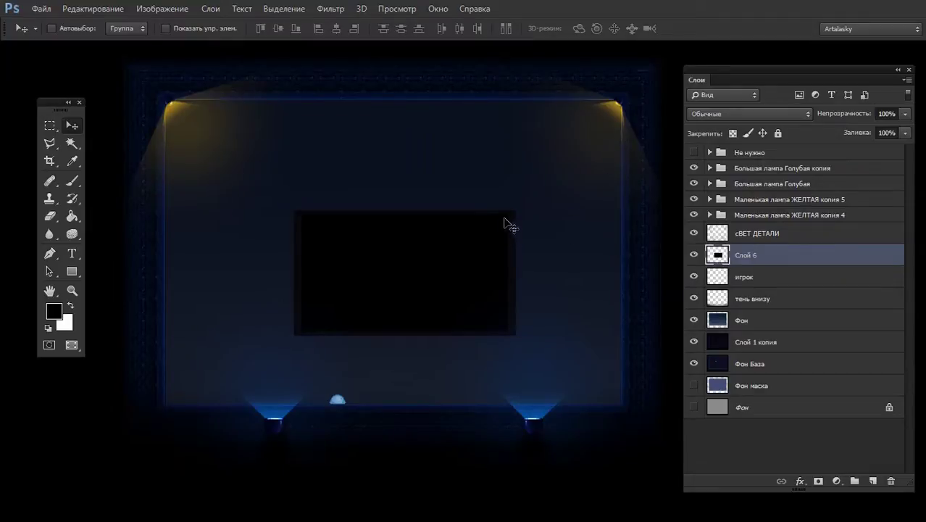
Enlarge the black screen to about 142% and raise it 25 px, then undo it
key("ctrl+t")
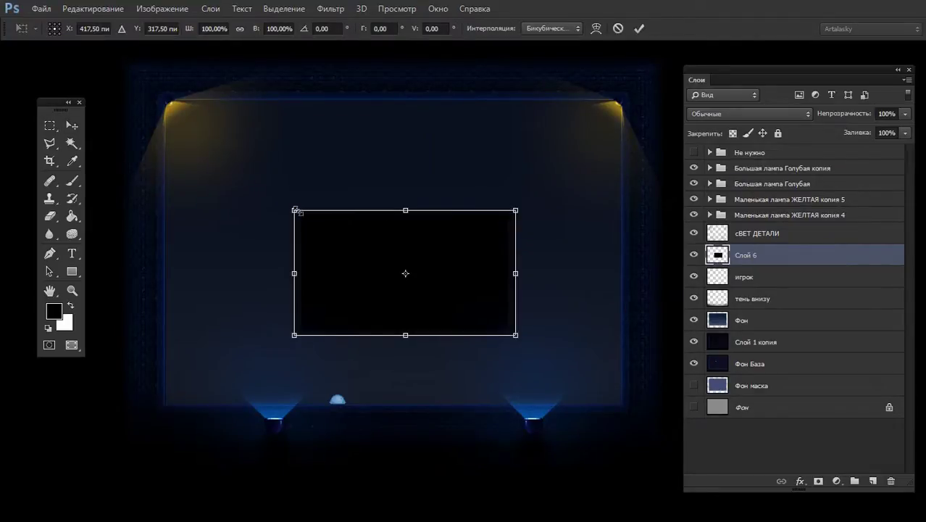
left_click_drag(296, 211, 248, 183)
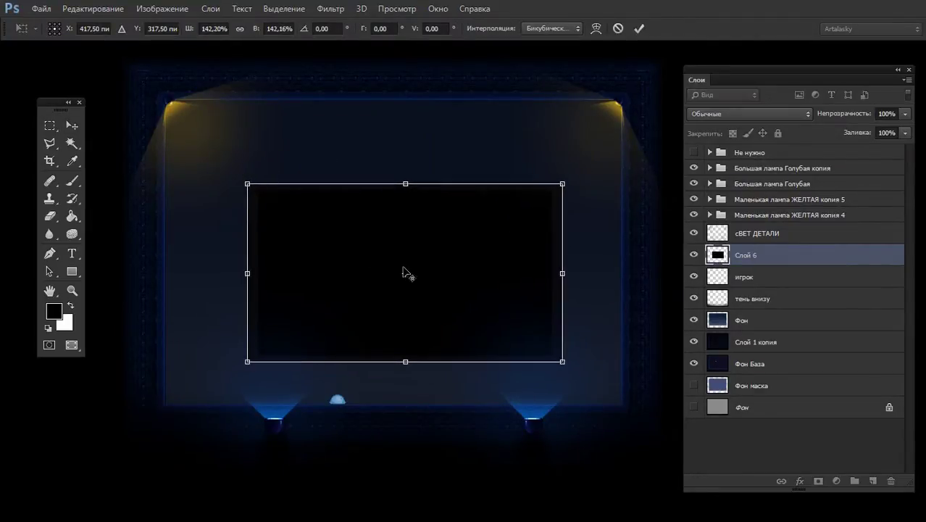
left_click_drag(414, 252, 414, 234)
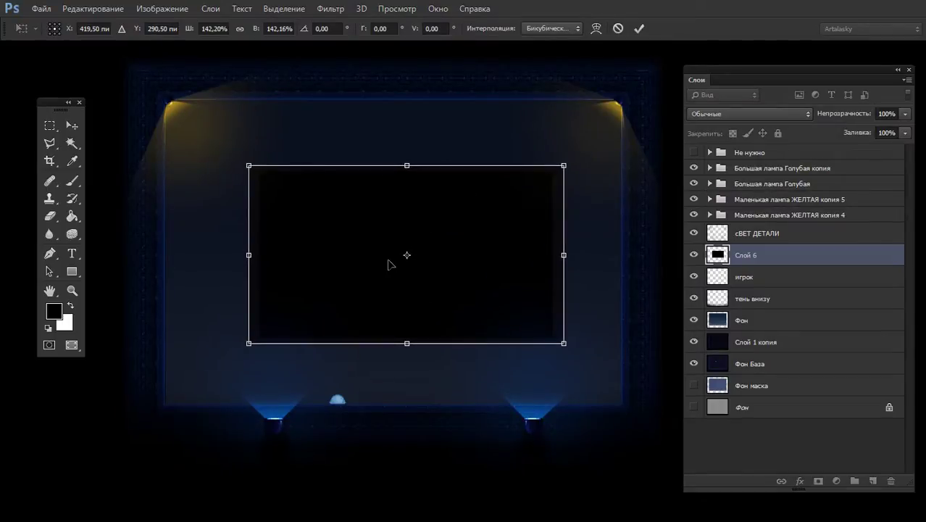
key("Return")
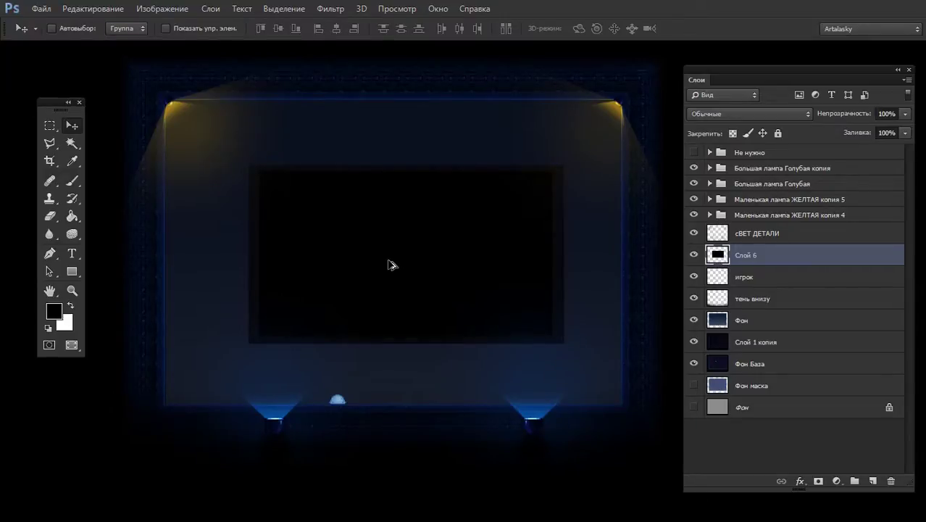
key("ctrl+z")
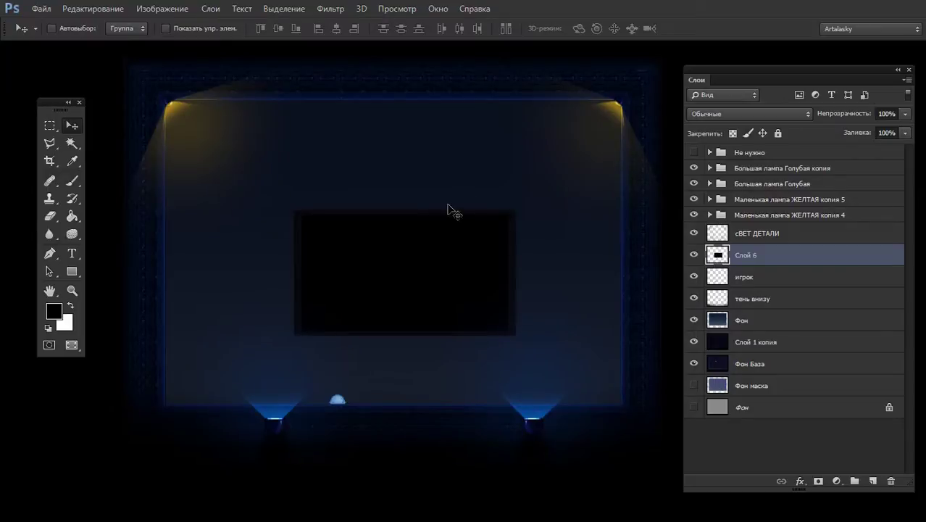
Nudge the black screen up-left and enlarge it slightly toward the upper left
left_click_drag(460, 249, 454, 245)
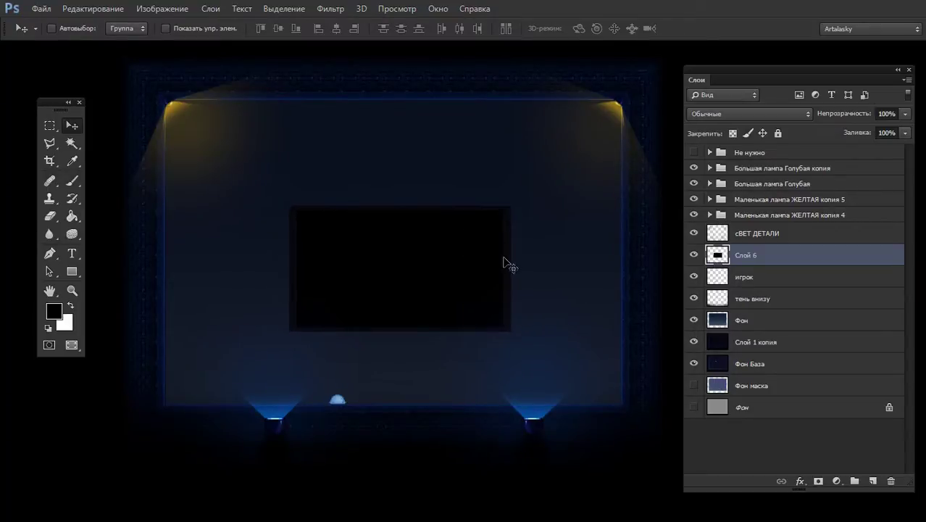
key("ctrl+t")
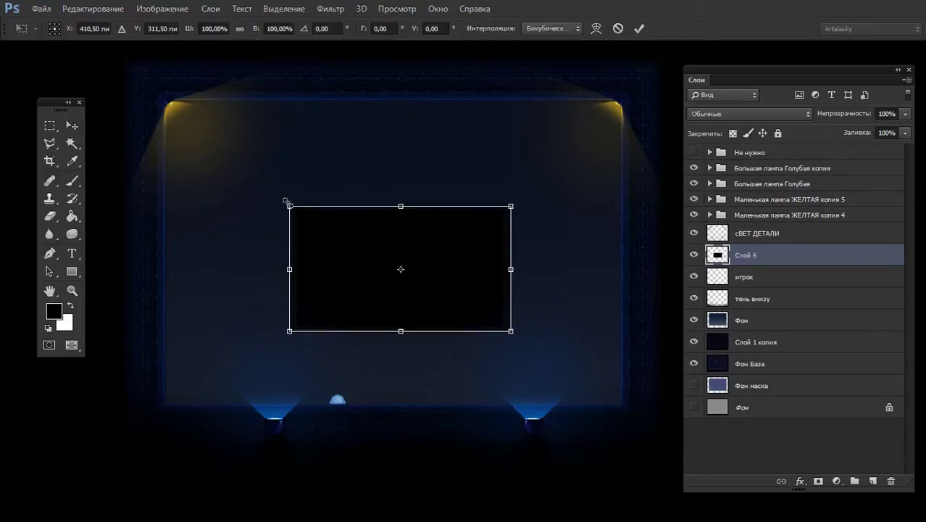
left_click_drag(287, 202, 277, 200)
key("Return")
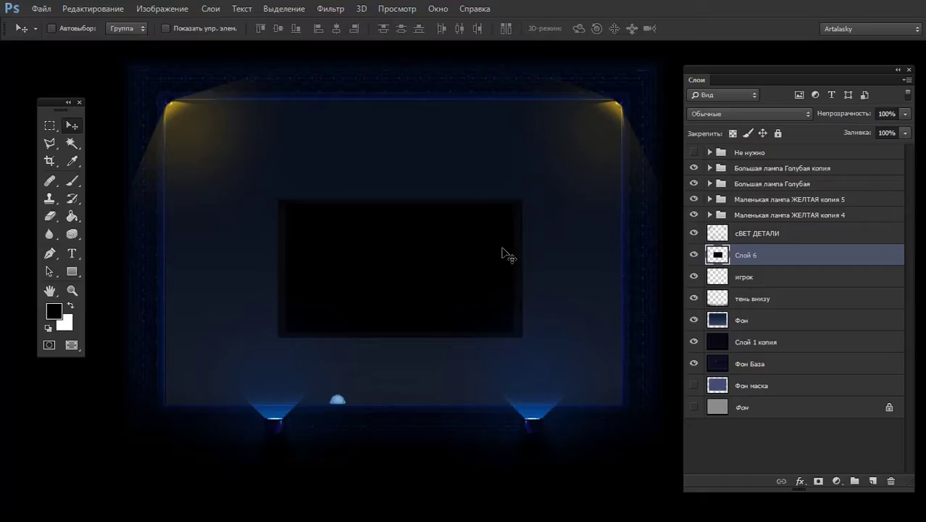
Make test brush strokes, then add a new layer below the screen layer and thicken the brush
key("b")
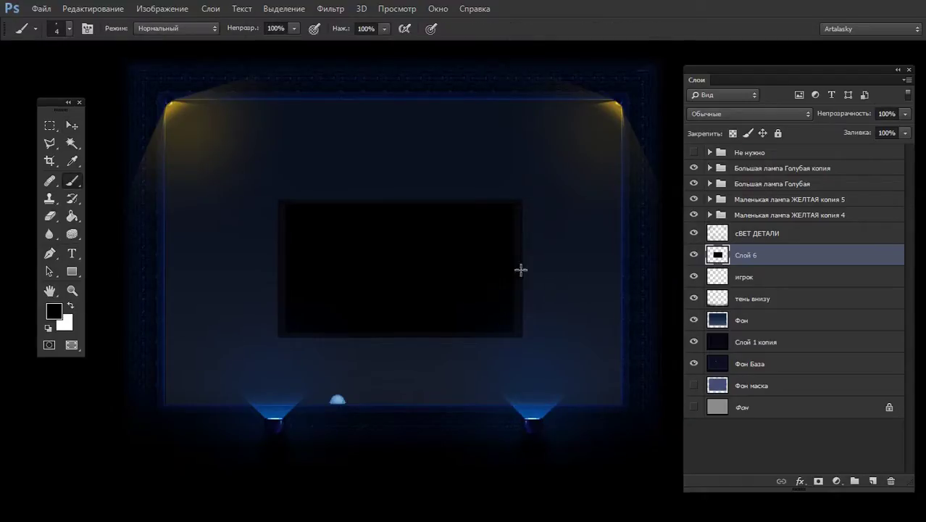
mouse_move(522, 270)
left_mouse_down()
mouse_move(548, 263)
mouse_move(153, 265)
mouse_move(124, 292)
mouse_move(171, 290)
left_mouse_up()
left_click(873, 480)
left_click_drag(783, 263, 781, 285)
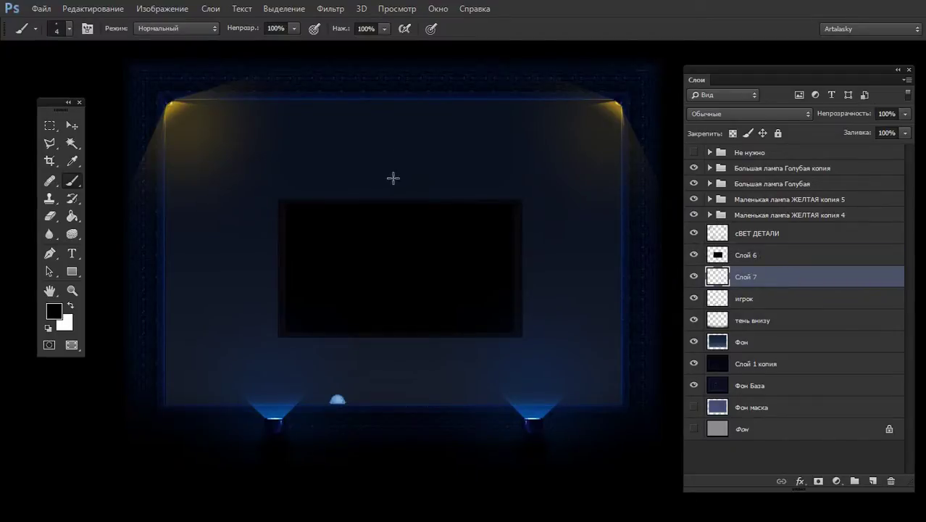
key("bracketright")
key("bracketright")
Paint three thin dark cables hanging from the stage top down to the screen
left_click_drag(308, 91, 314, 196)
left_click_drag(491, 102, 482, 197)
mouse_move(403, 191)
left_mouse_down()
mouse_move(393, 99)
mouse_move(393, 189)
left_mouse_up()
left_click_drag(393, 102, 403, 199)
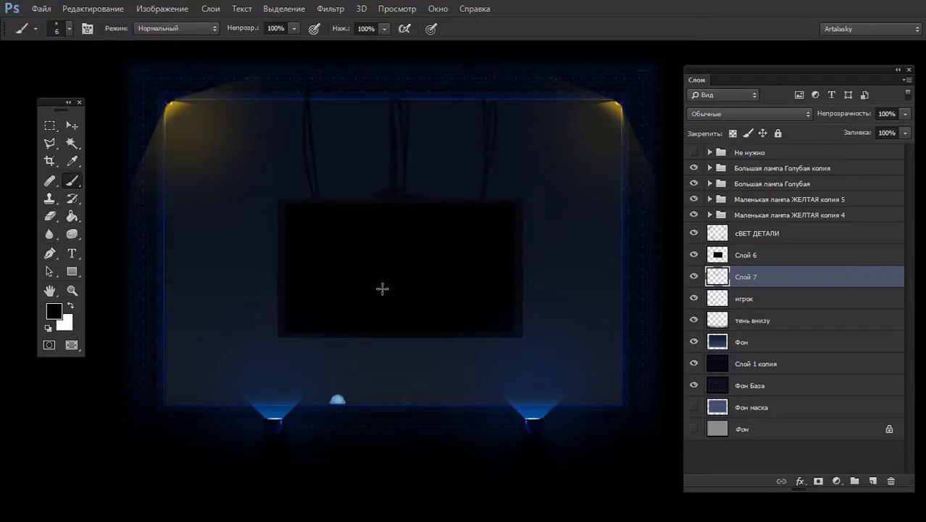
On a new layer with cables hidden, paint truss legs, side posts and X bracing below the screen
left_click(873, 481)
left_click(693, 298)
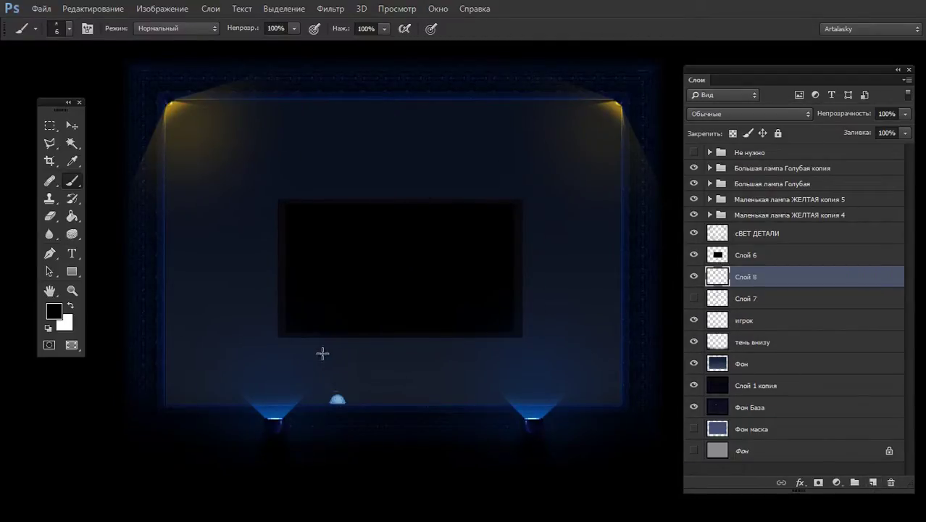
left_click_drag(317, 338, 317, 392)
left_click_drag(487, 338, 491, 408)
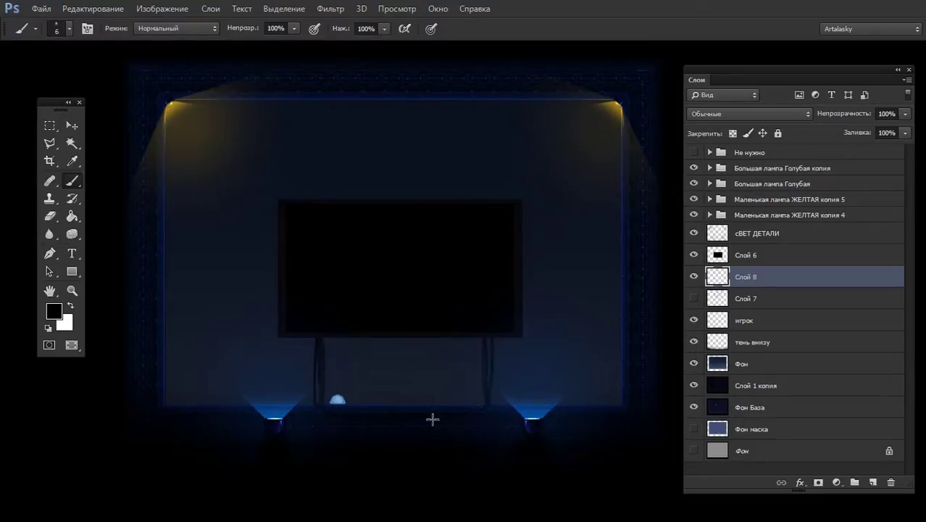
left_click_drag(372, 403, 374, 338)
left_click_drag(414, 403, 414, 341)
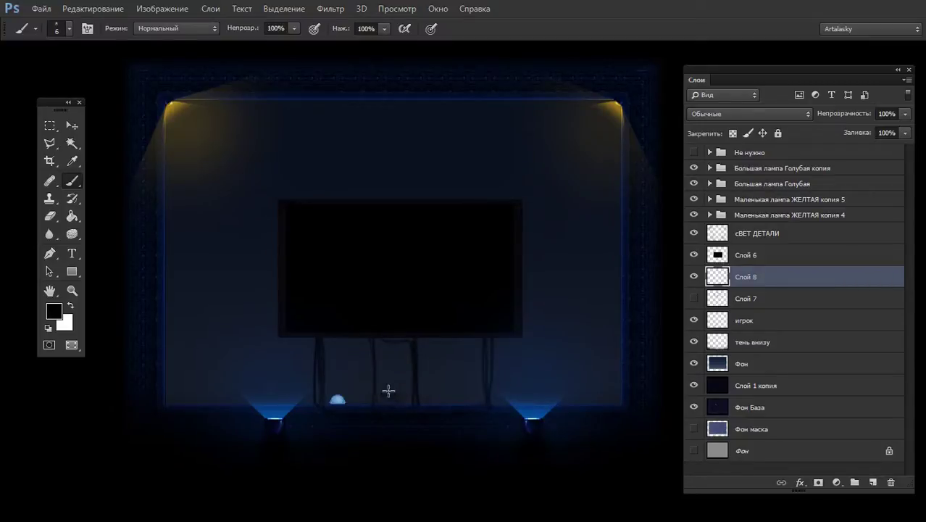
mouse_move(374, 361)
left_mouse_down()
mouse_move(405, 393)
mouse_move(382, 344)
left_mouse_up()
left_click(694, 298)
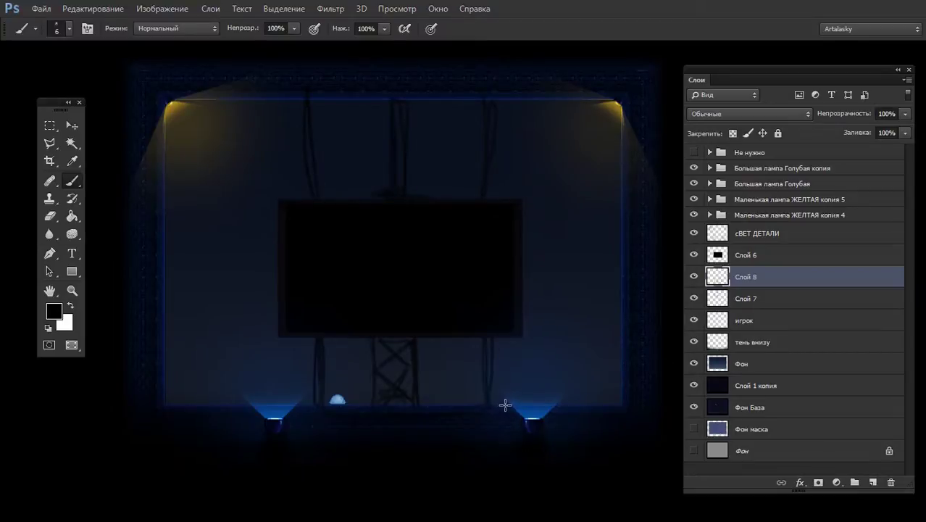
key("e")
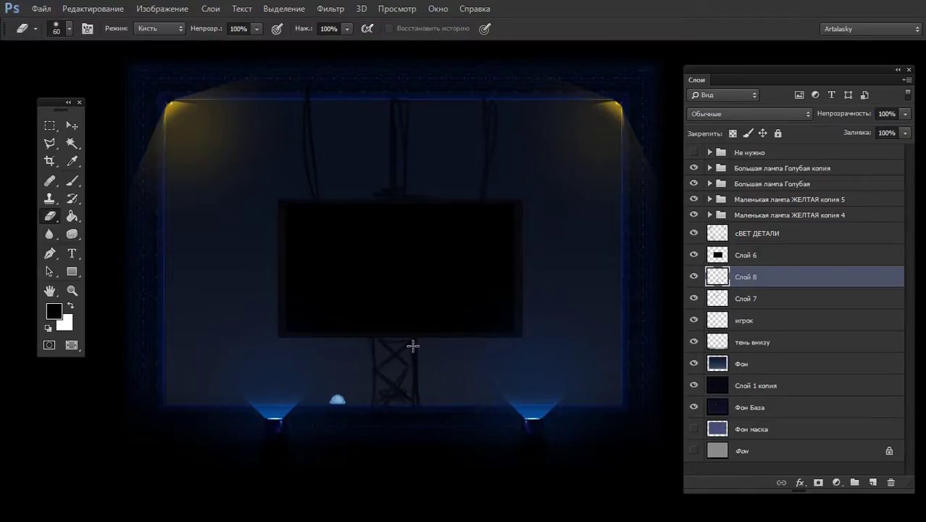
Shift the painted truss slightly to the right using a rectangular selection
key("m")
left_click_drag(369, 317, 428, 439)
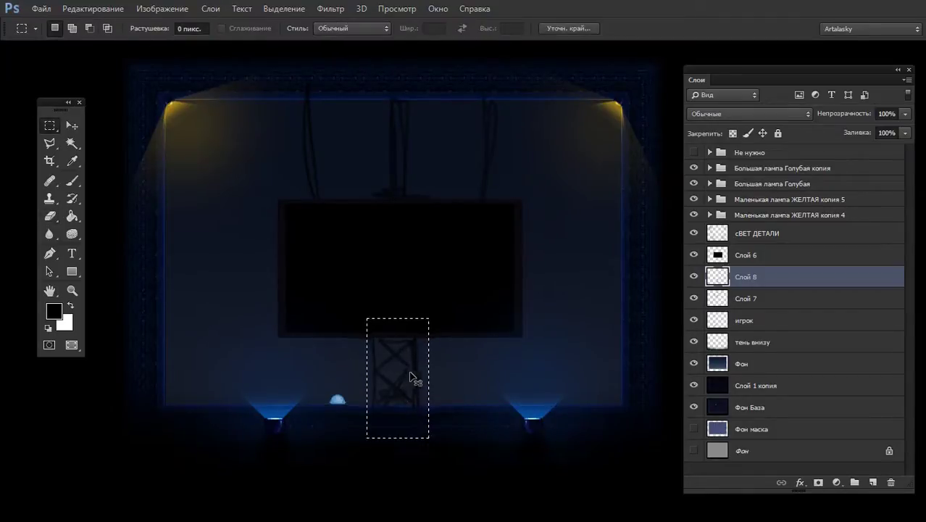
left_click_drag(413, 379, 424, 372)
key("ctrl+d")
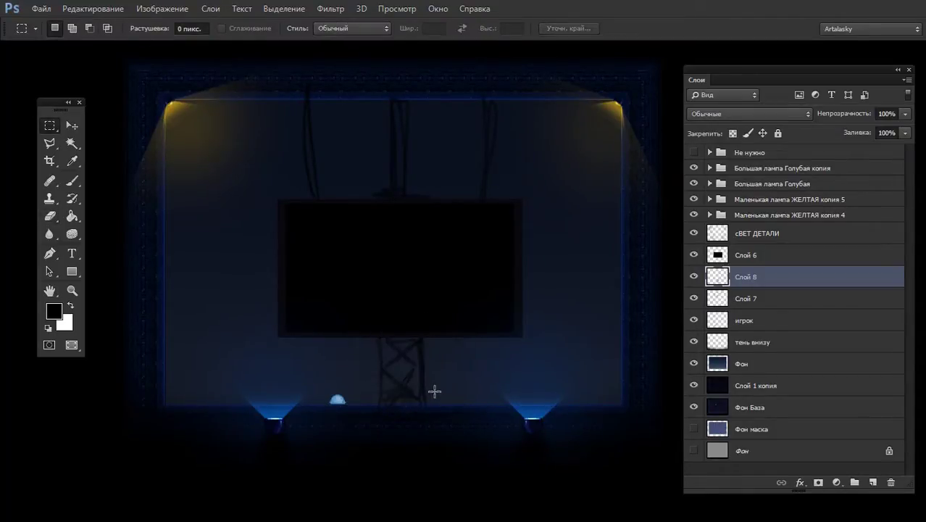
Add a faint stroke beside the truss and make the cables layer the active layer
key("b")
left_click_drag(429, 350, 425, 416)
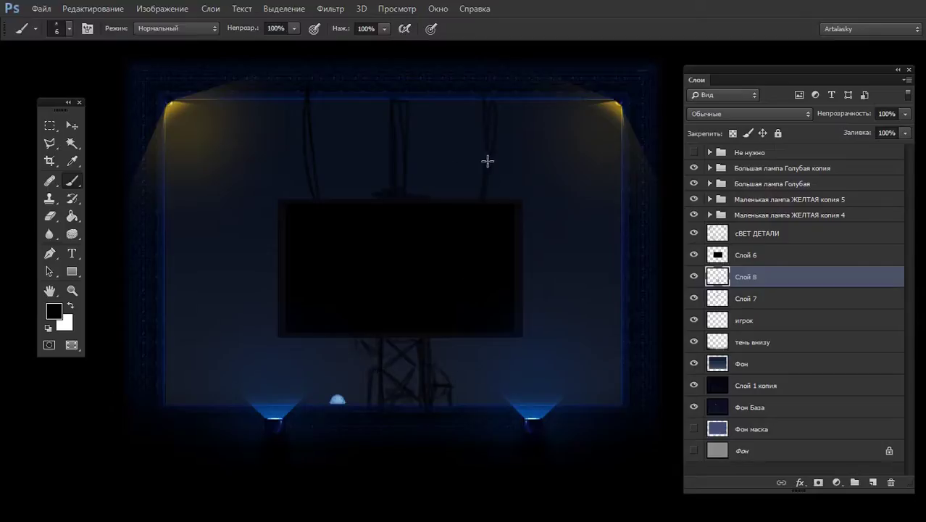
key("e")
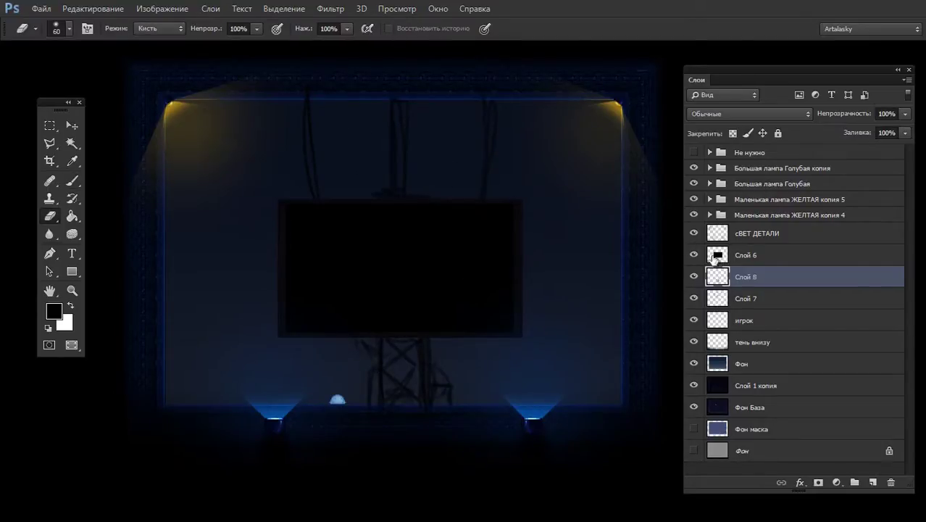
left_click(694, 299)
left_click(694, 299)
left_click(745, 299)
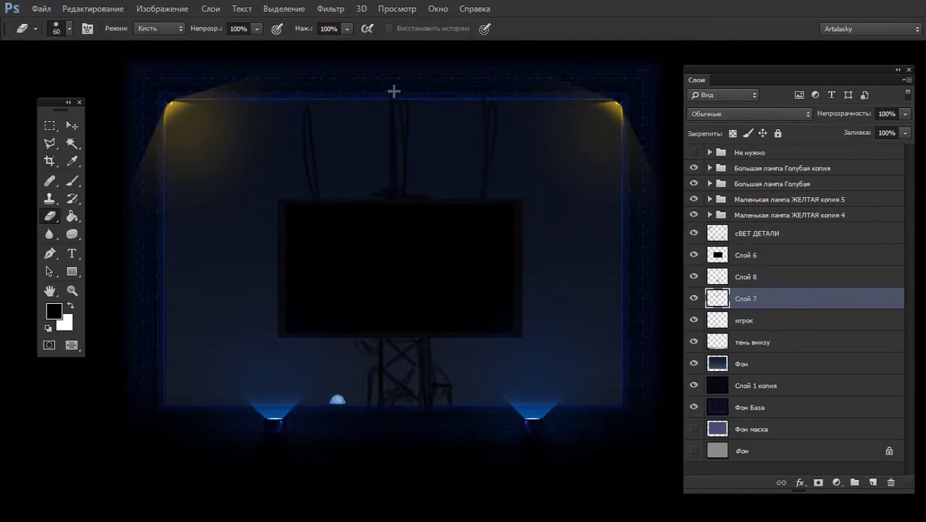
key("b")
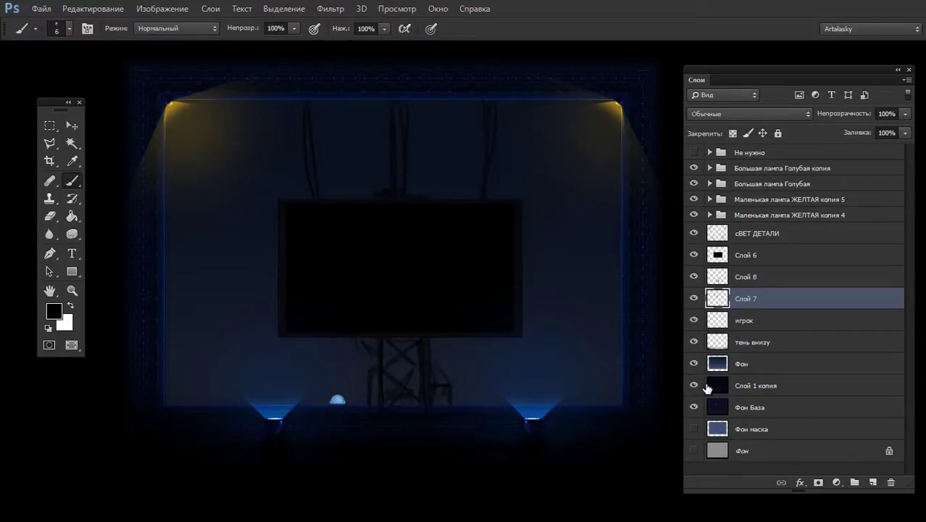
Isolate Слой 1 копия, check the Фон layer, then turn the stage scene layers back on
left_click(694, 387, "alt")
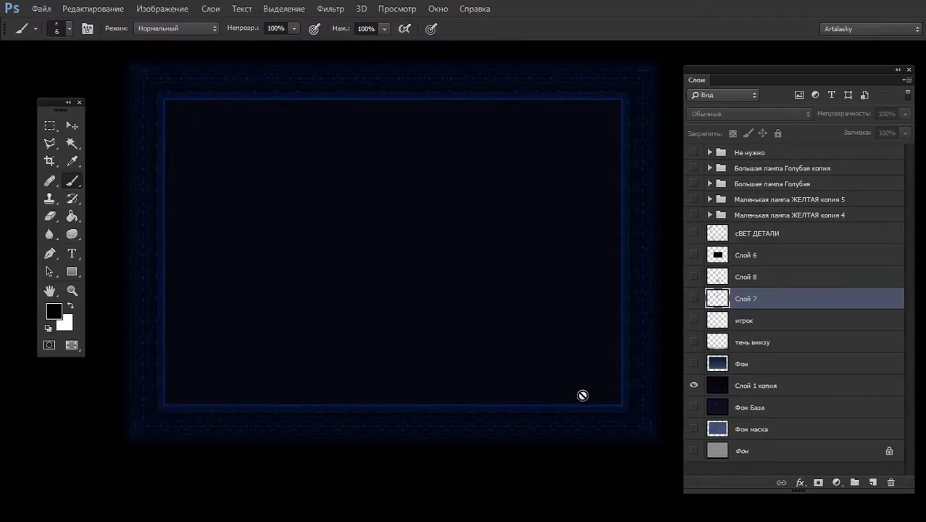
left_click(693, 364)
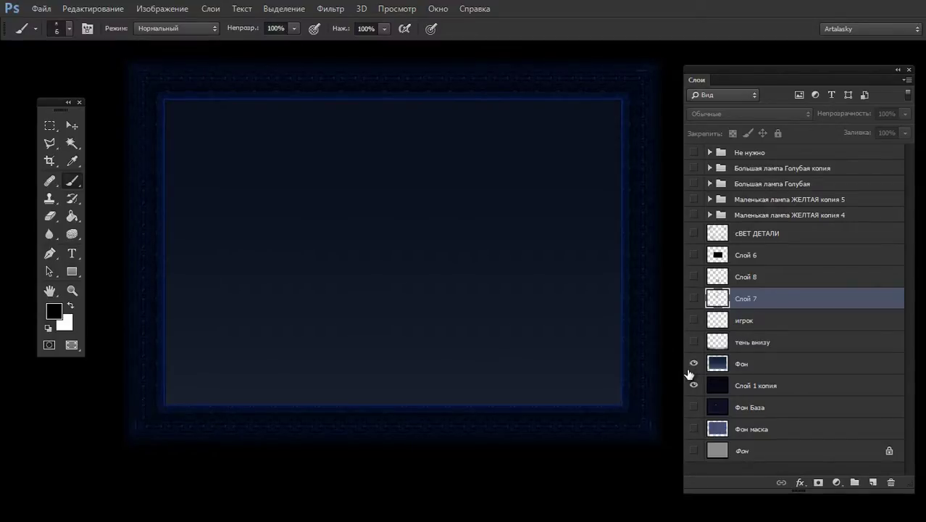
left_click(690, 368)
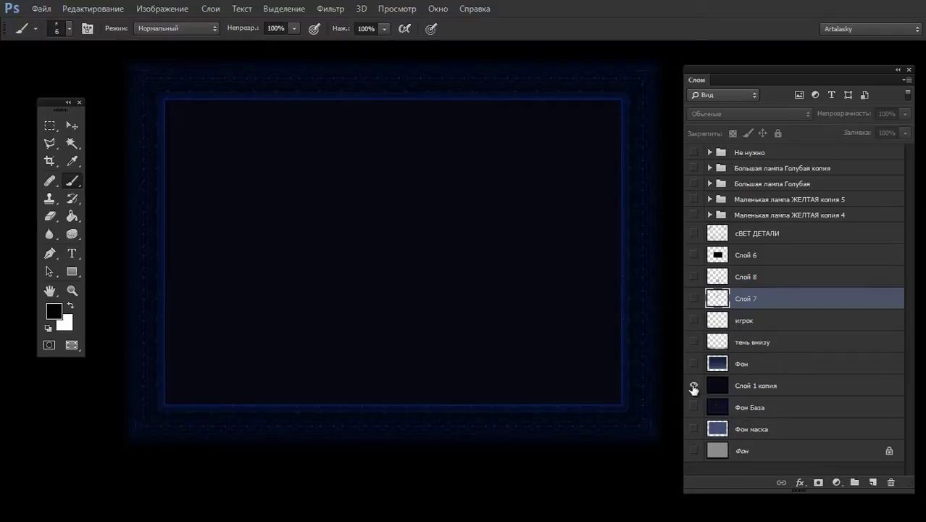
left_click_drag(694, 386, 692, 168)
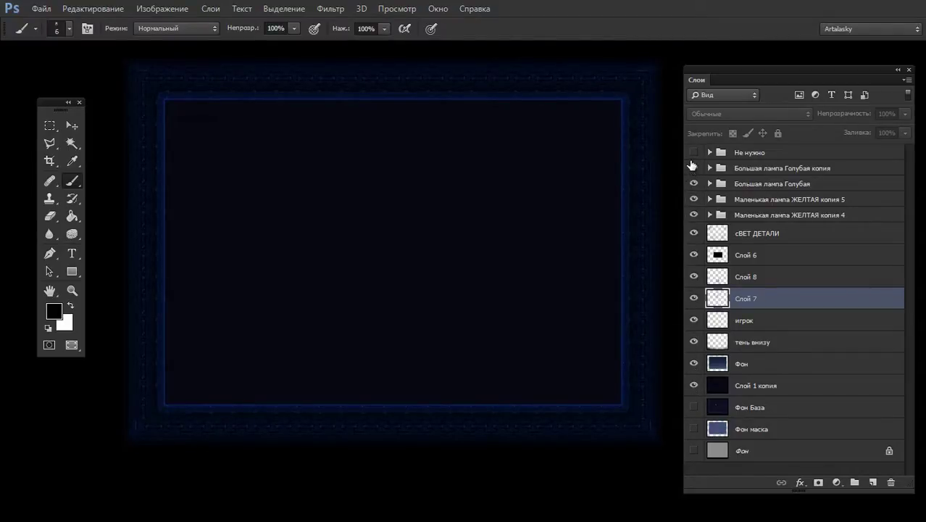
Merge the truss layer Слой 8 into Слой 7, then hide Слой 7
left_click(694, 276)
left_click(694, 276)
key("ctrl+e")
key("ctrl+z")
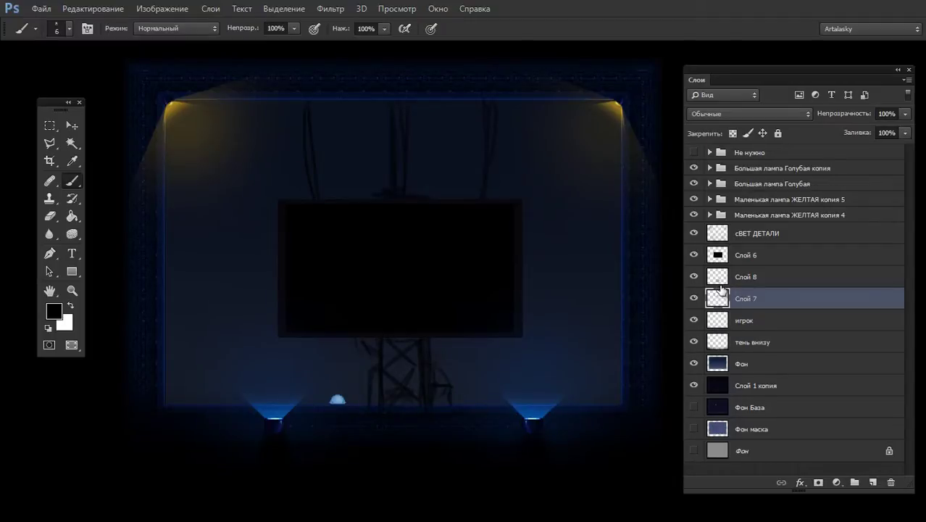
left_click(747, 277)
key("ctrl+e")
left_click(695, 281)
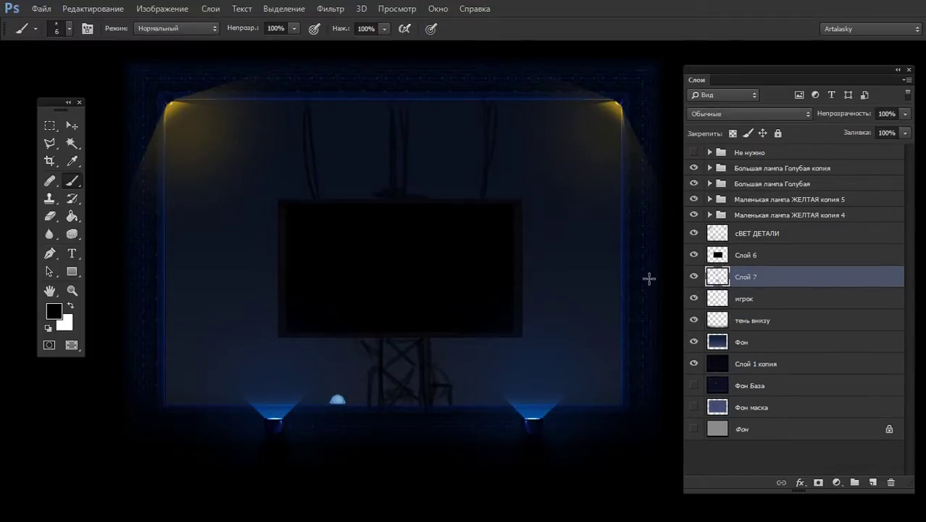
left_click(695, 277)
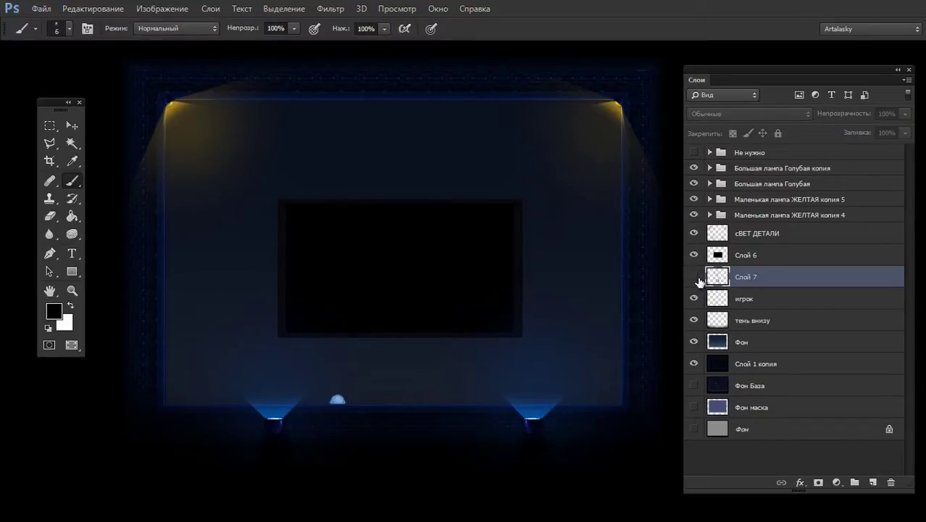
Show Слой 7 and redraw the pole as a zigzag ladder, erasing a thin vertical strip first
left_click(693, 278)
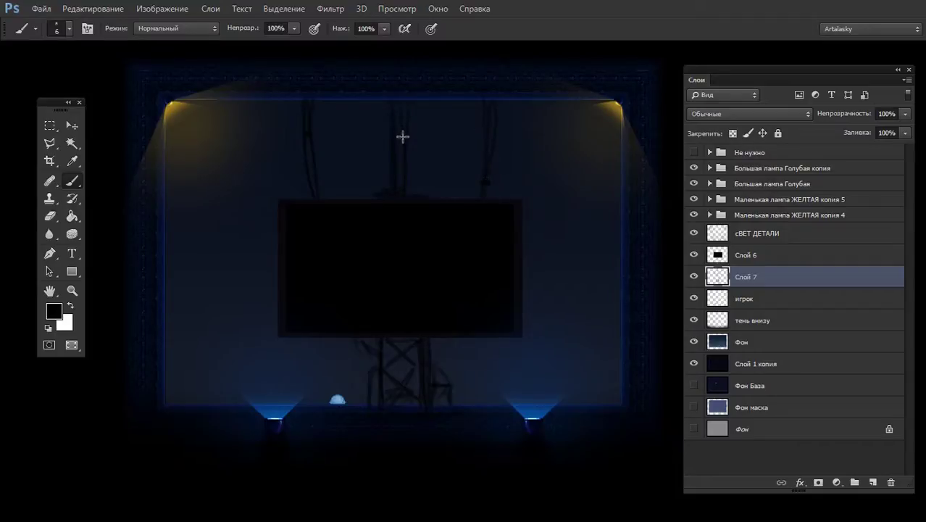
scroll(416, 129, "up", 2)
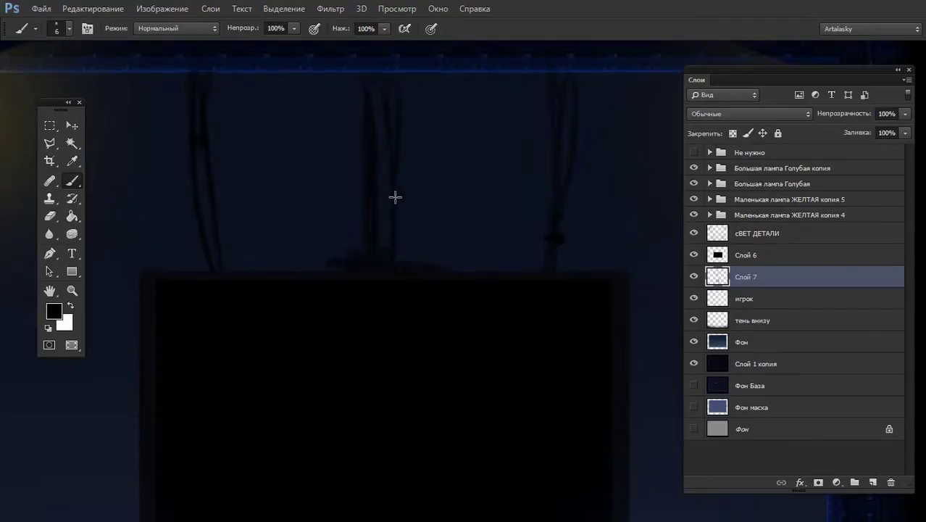
scroll(351, 301, "up", 2)
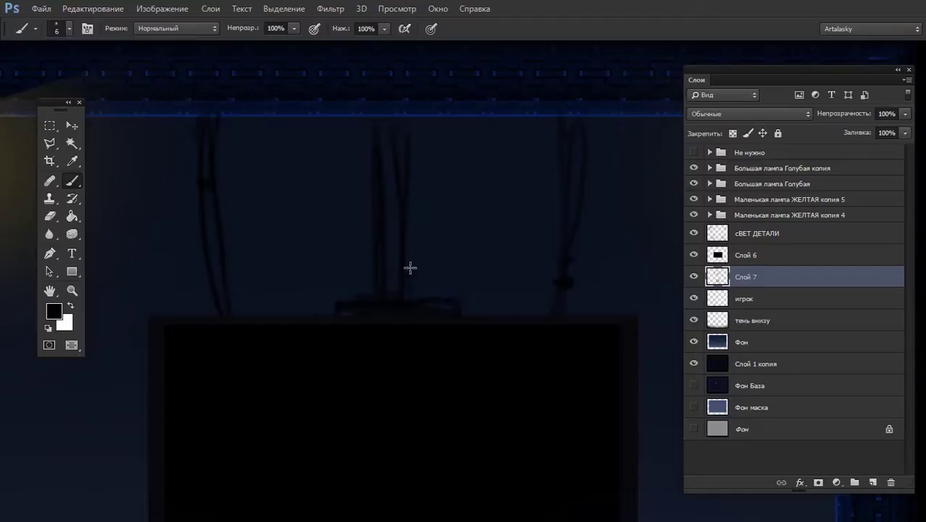
left_click_drag(410, 285, 419, 295)
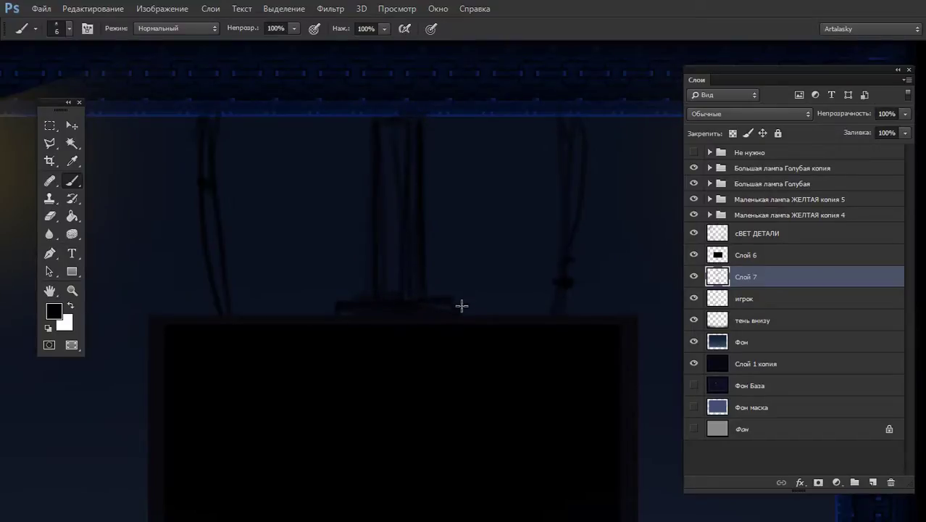
key("e")
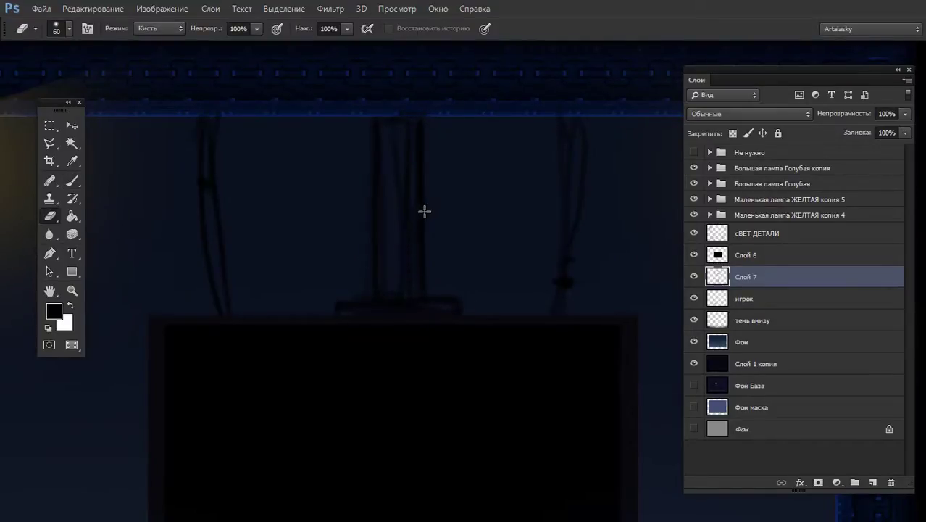
key("bracketleft")
key("bracketleft")
key("bracketleft")
left_click_drag(399, 170, 399, 285)
key("b")
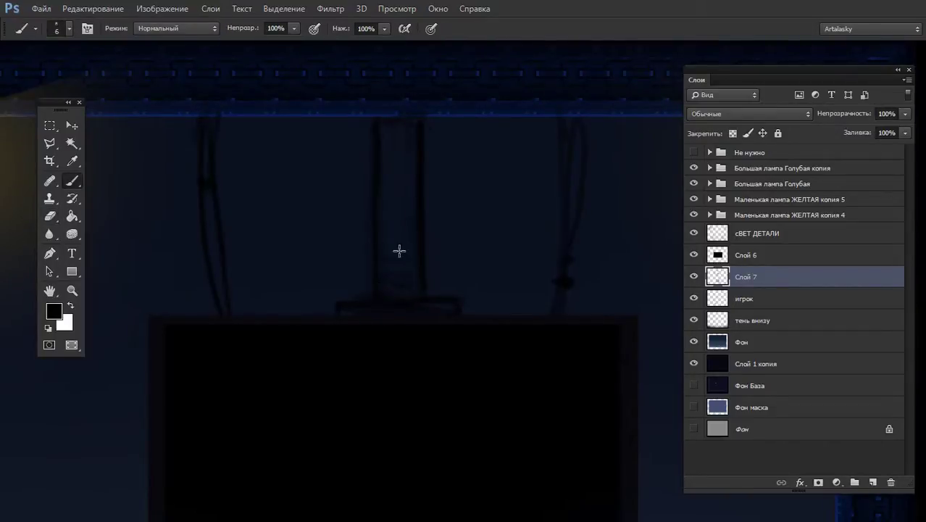
mouse_move(399, 251)
left_mouse_down()
mouse_move(405, 233)
mouse_move(381, 201)
mouse_move(407, 169)
mouse_move(385, 122)
mouse_move(368, 119)
left_mouse_up()
Set the eraser size to 54, then 35, and return to a slightly thinner brush
key("e")
right_click(445, 116)
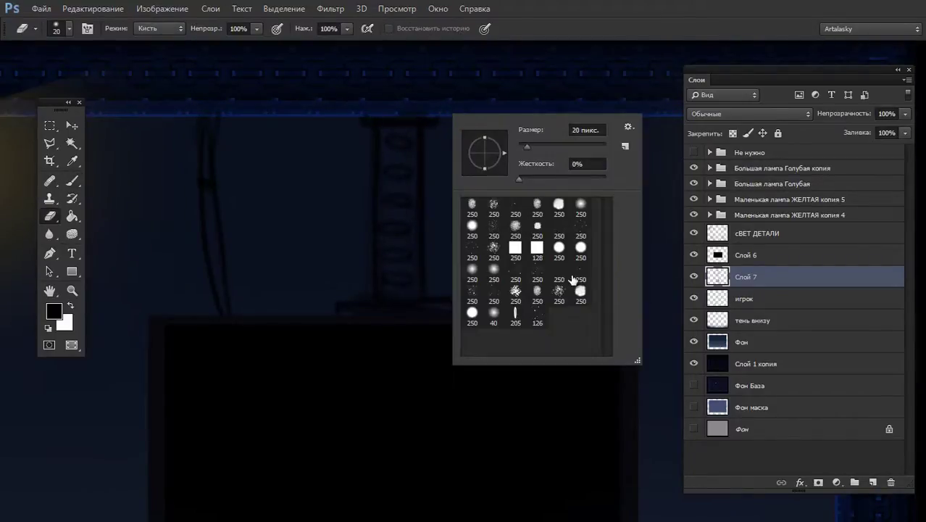
type("54")
key("Return")
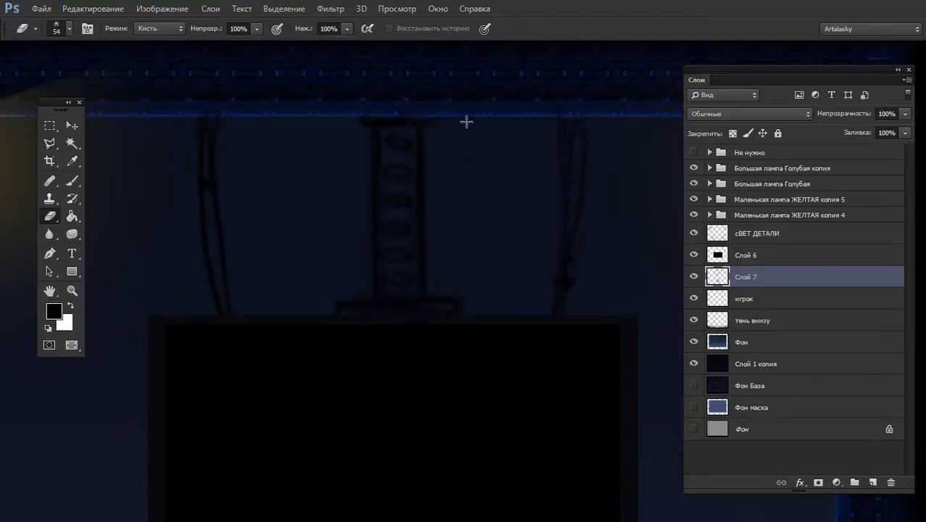
key("bracketleft")
key("bracketleft")
key("bracketleft")
key("bracketleft")
key("bracketleft")
key("bracketleft")
key("bracketleft")
key("b")
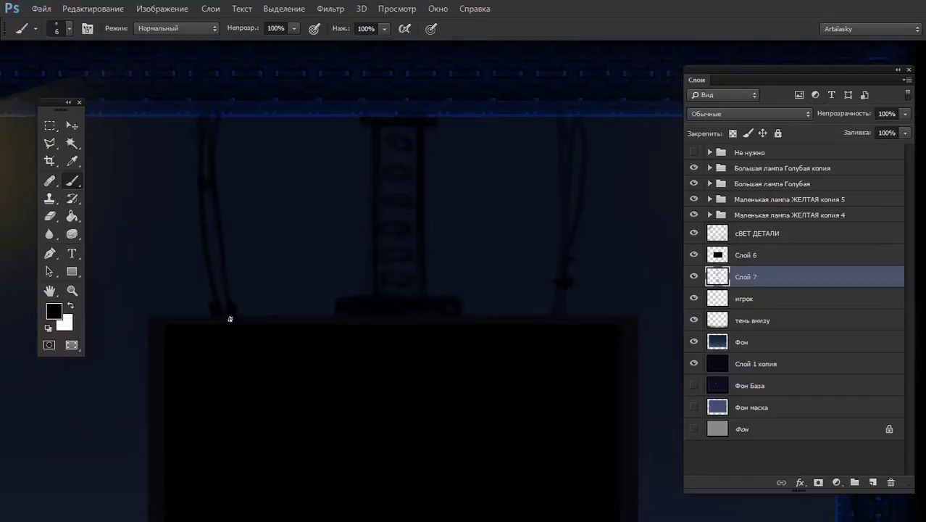
scroll(536, 282, "down", 2)
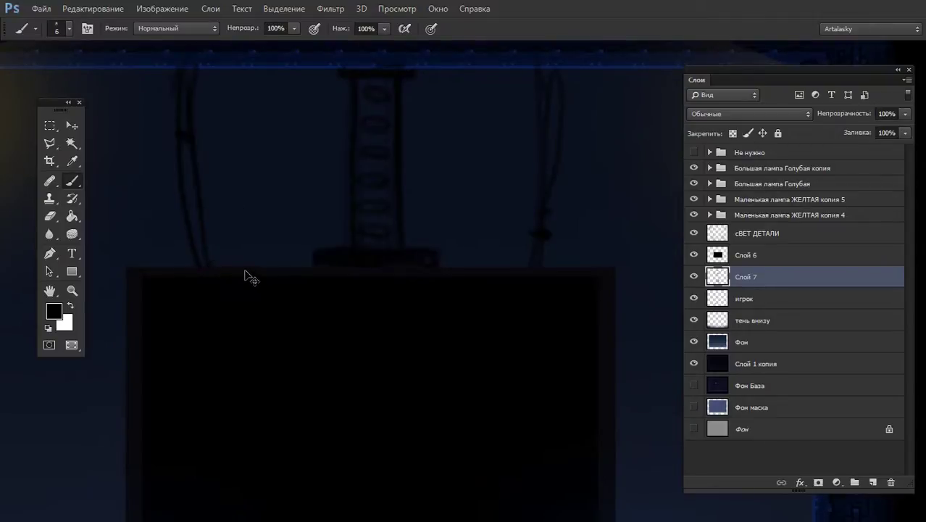
left_click_drag(269, 224, 311, 274)
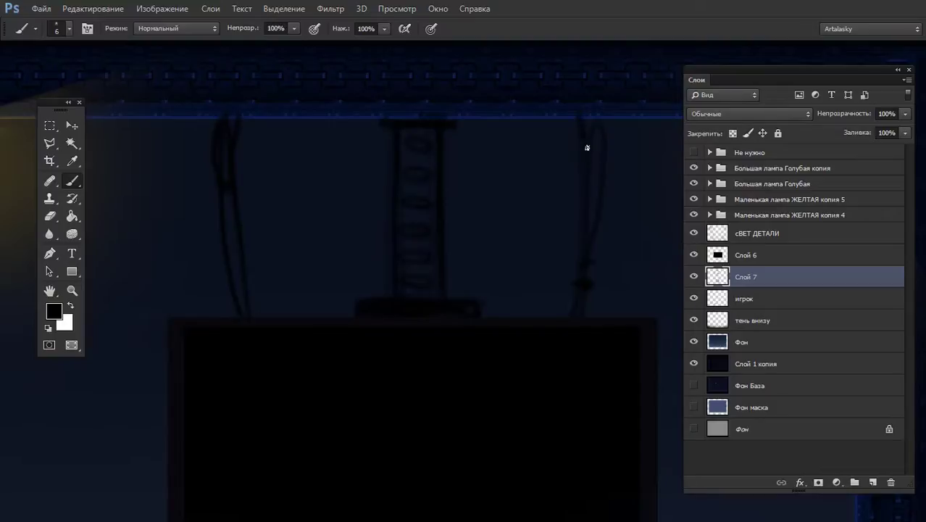
key("bracketleft")
scroll(587, 243, "down", 3)
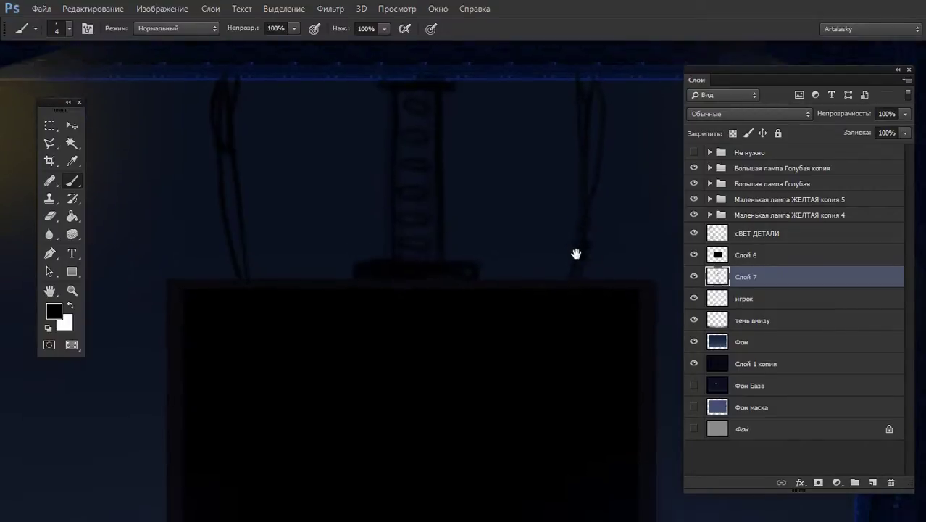
Rename layer Слой 7 to сКЕТЧ
double_click(741, 276)
type("сКЕТЧ")
key("Return")
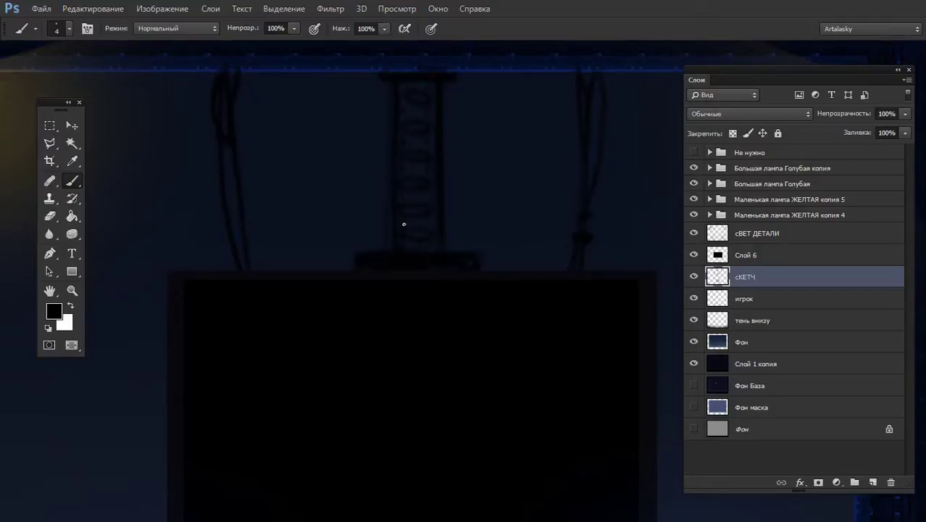
Zoom out to view the whole stage, then zoom in on the lower truss and screen
key("e")
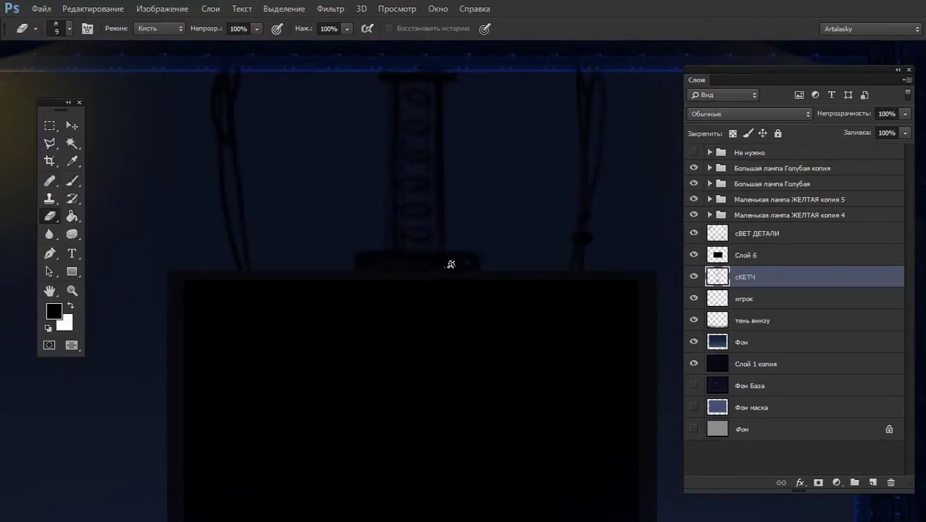
key("b")
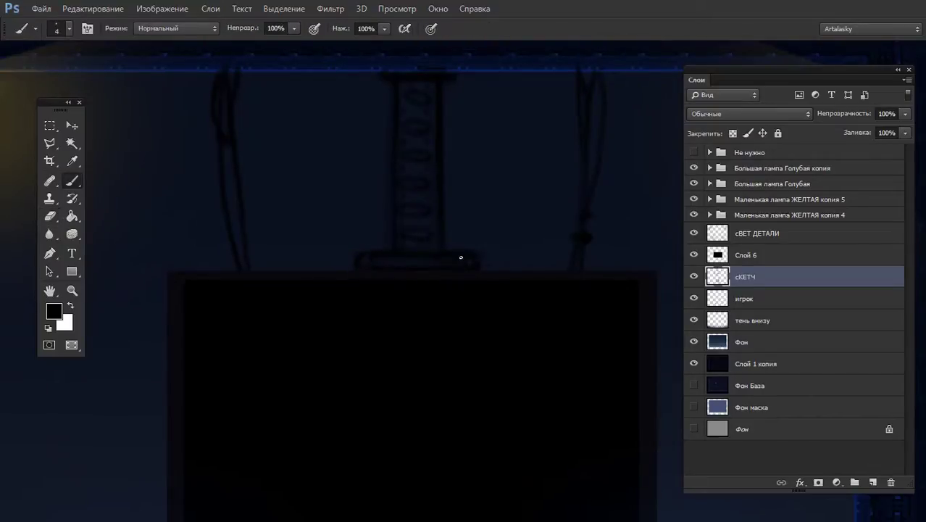
key("space")
left_click(457, 274, "alt")
left_click_drag(497, 275, 487, 222)
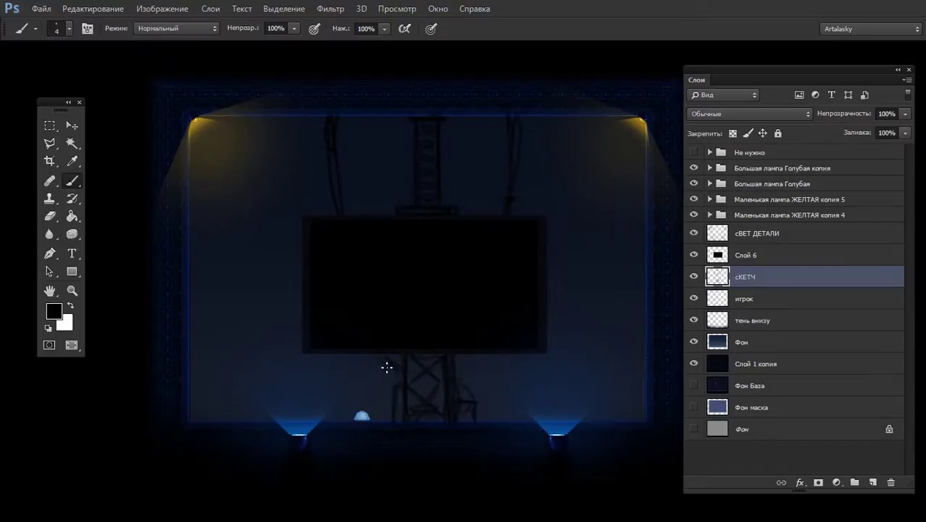
left_click(397, 366, "ctrl")
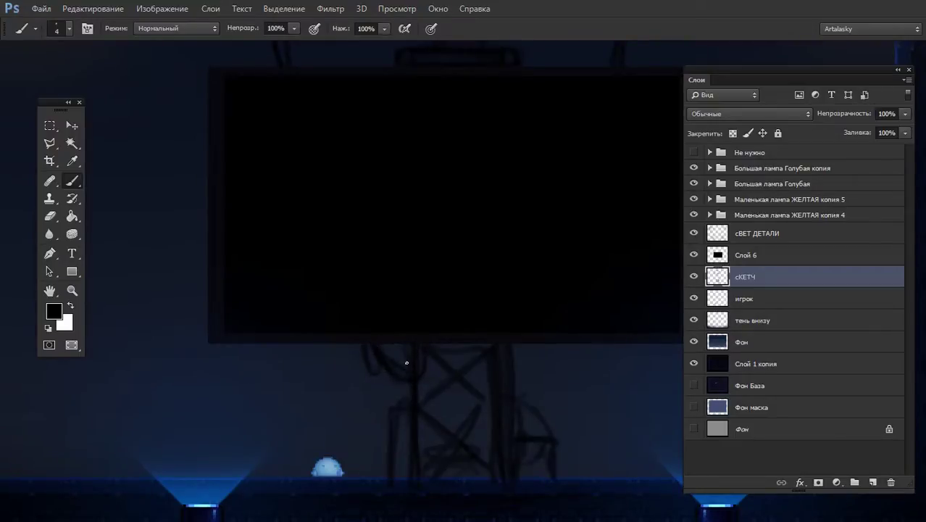
Touch up the truss base, alternating brush and eraser, with the eraser enlarged to 25
left_click_drag(427, 386, 400, 319)
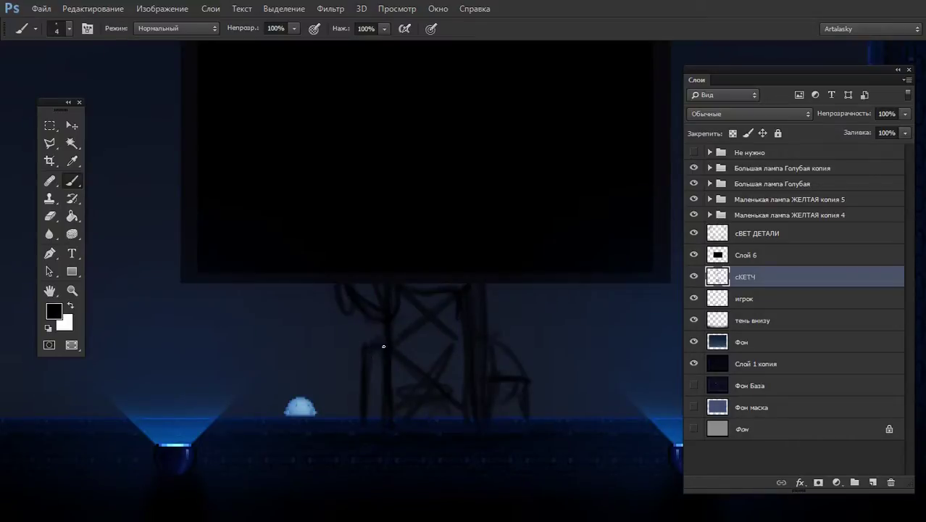
key("e")
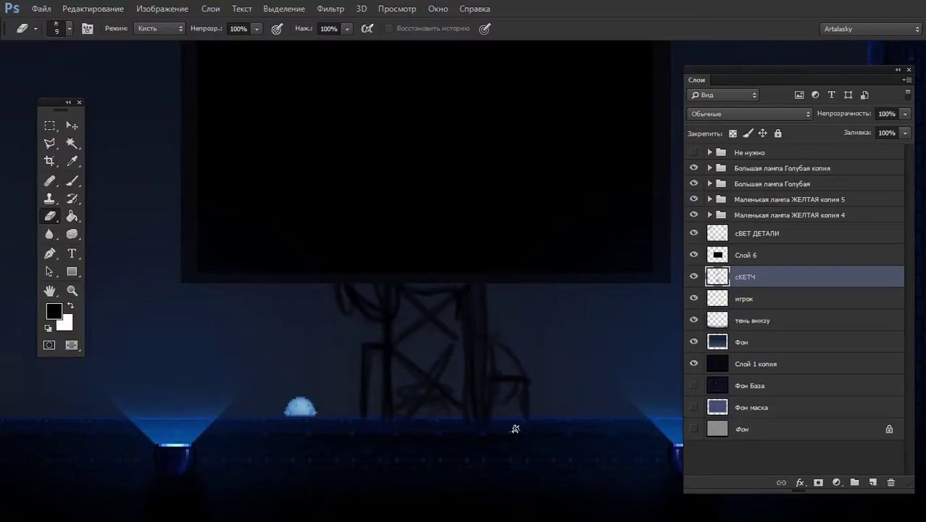
key("b")
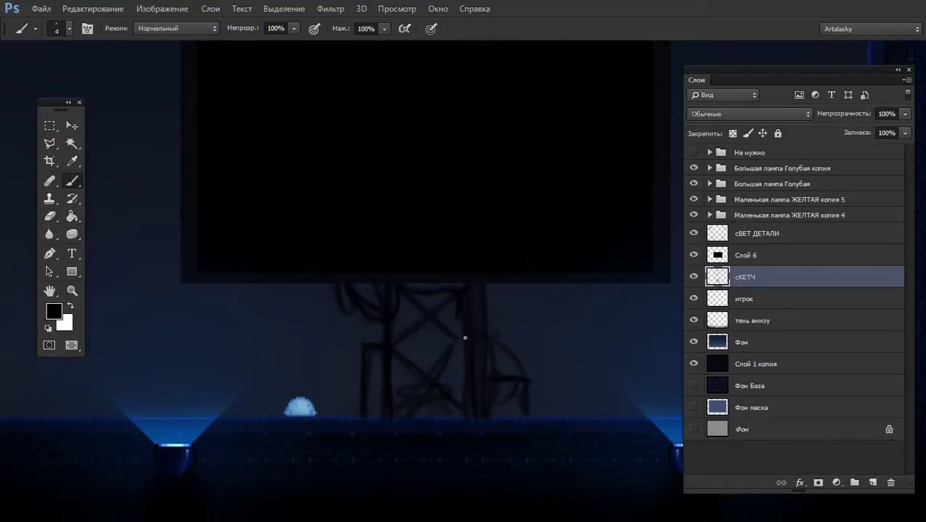
key("e")
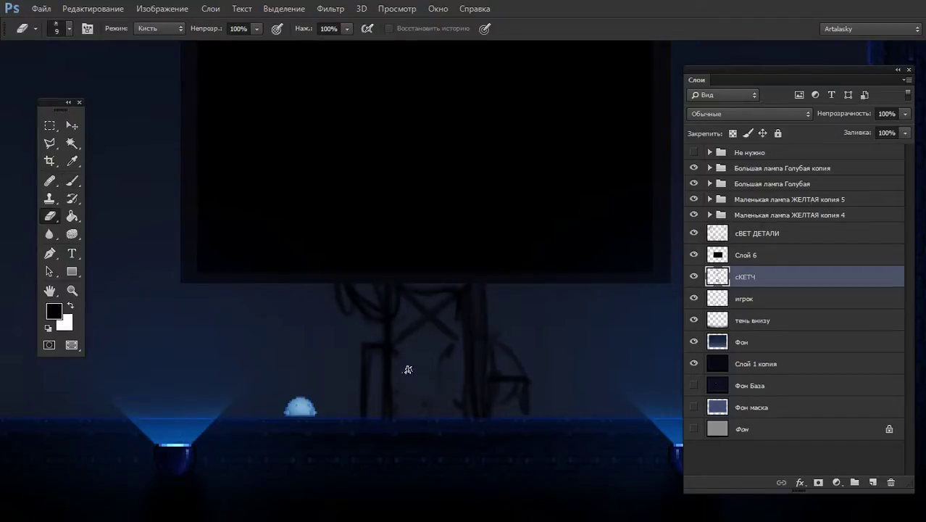
key("bracketright")
key("bracketright")
key("bracketright")
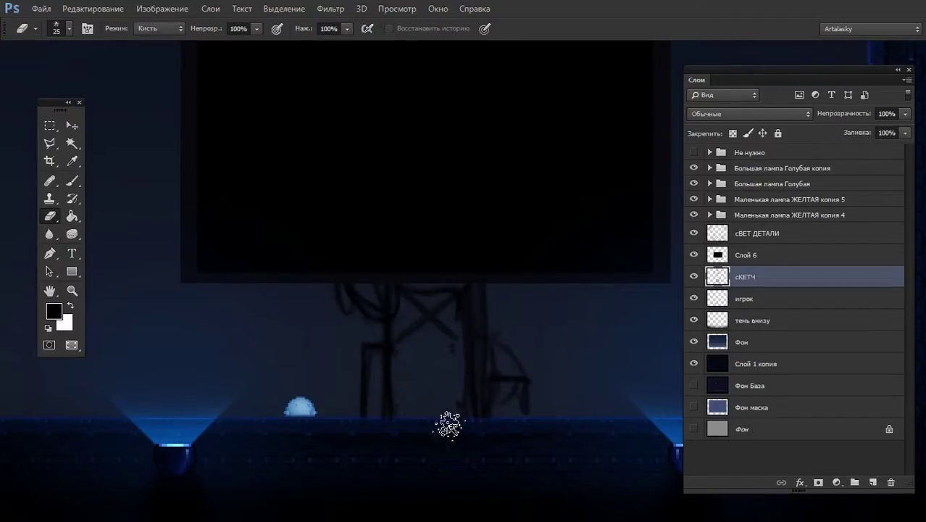
key("b")
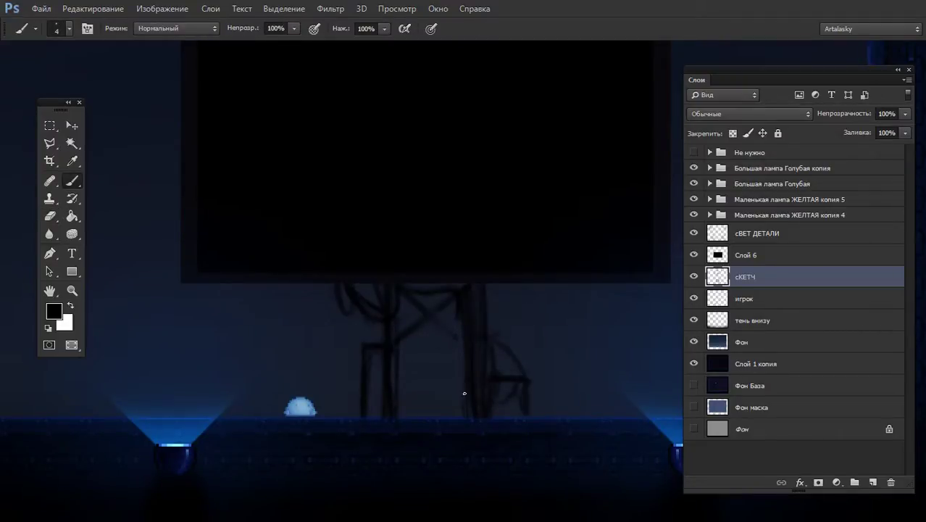
Rotate the canvas view, then return to the sketch brush
key("r")
key("r")
left_click(471, 330)
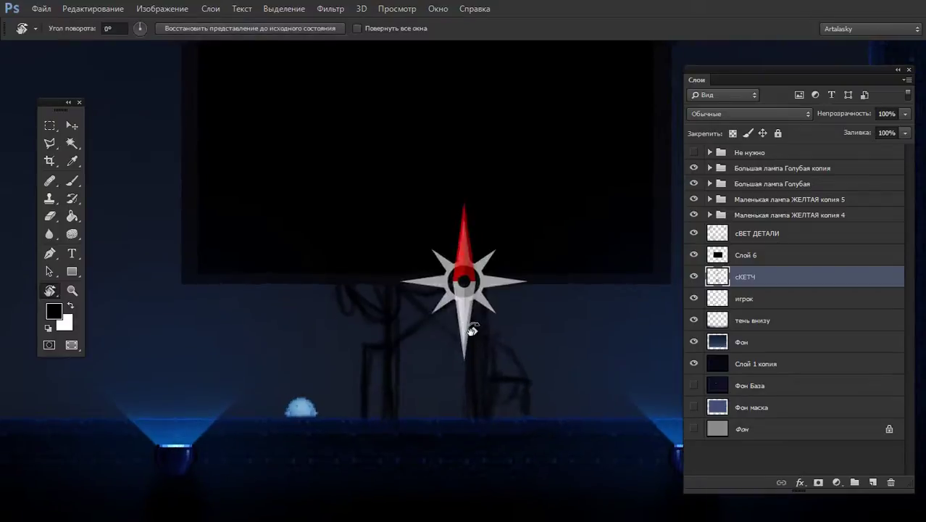
key("b")
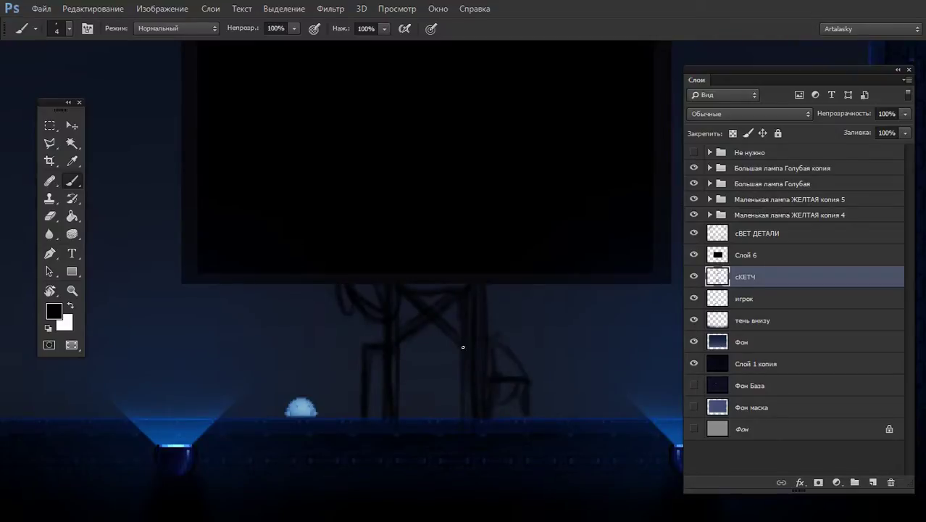
Select the X-shaped brace and move it down the truss toward the floor
key("m")
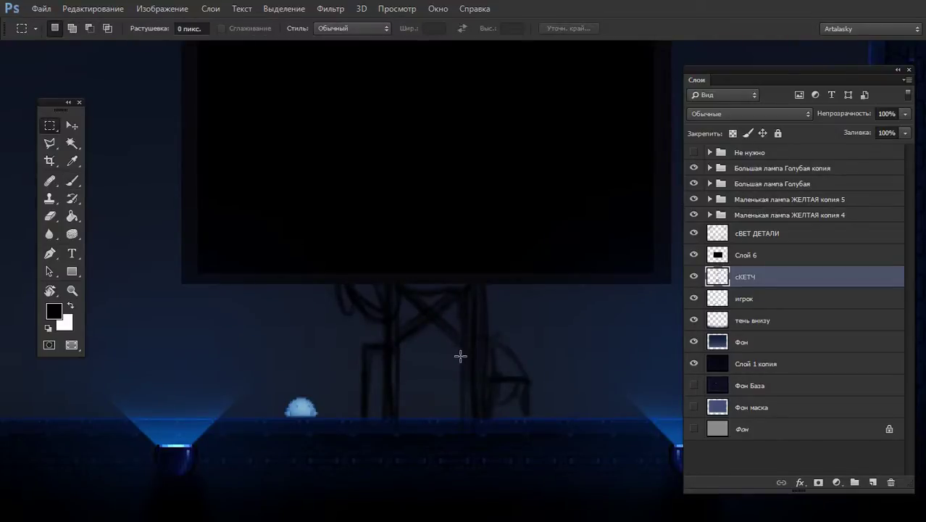
left_click_drag(461, 357, 402, 296)
left_click_drag(428, 332, 441, 380)
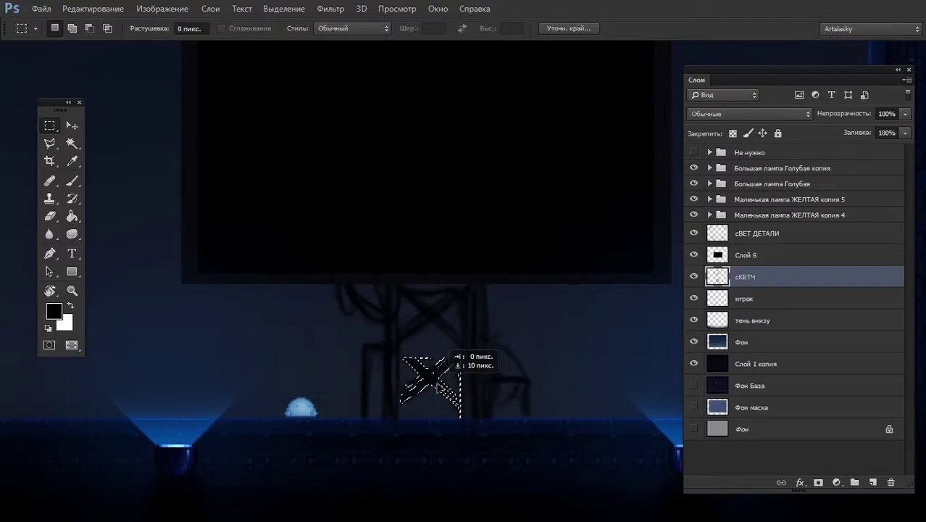
key("ctrl+d")
key("e")
key("b")
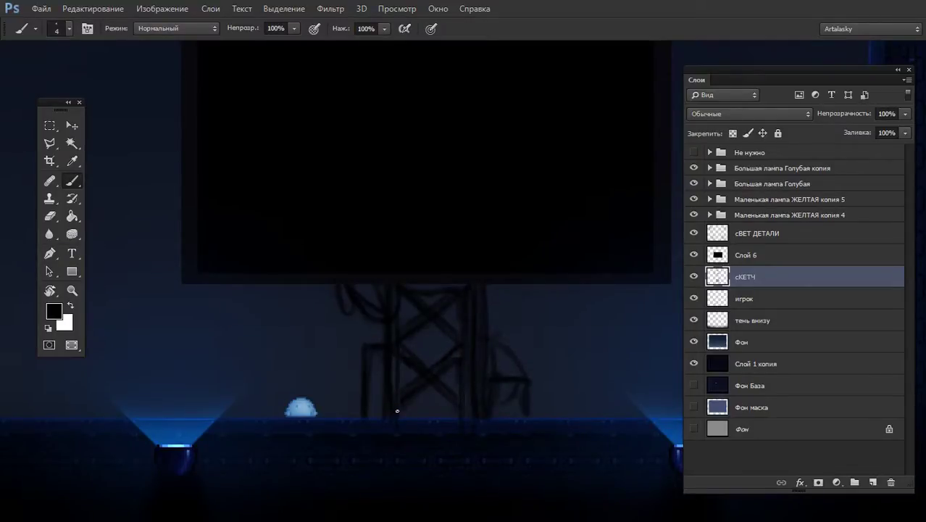
Add short vertical and horizontal strokes where the truss base meets the floor
left_click_drag(429, 407, 428, 420)
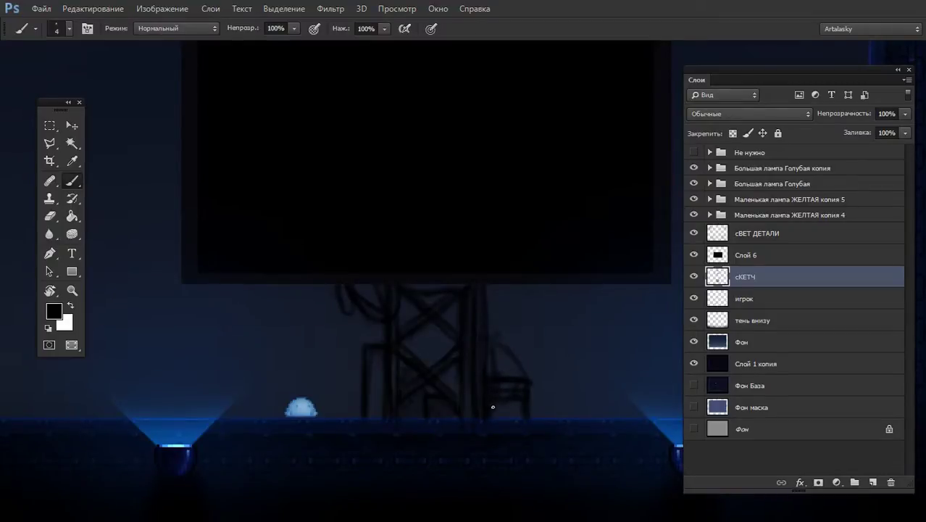
mouse_move(493, 406)
left_mouse_down()
mouse_move(519, 407)
mouse_move(517, 416)
left_mouse_up()
key("e")
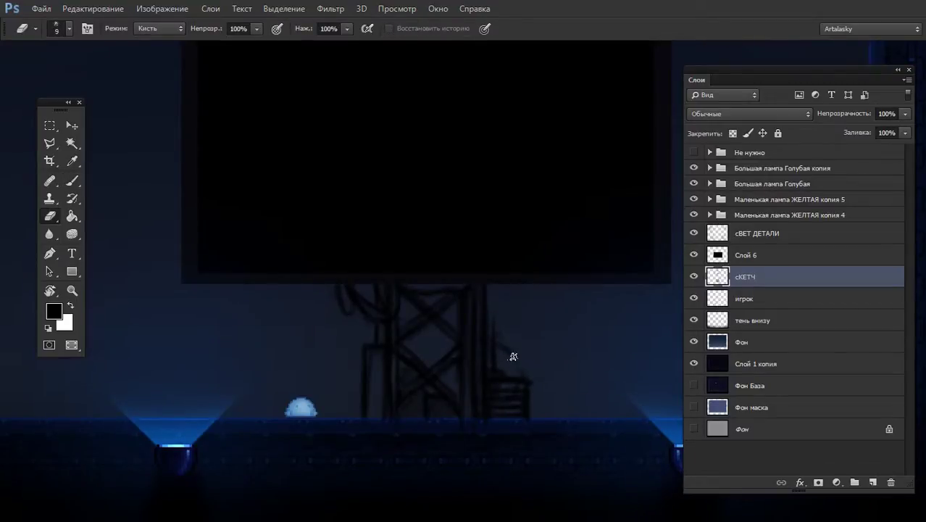
key("b")
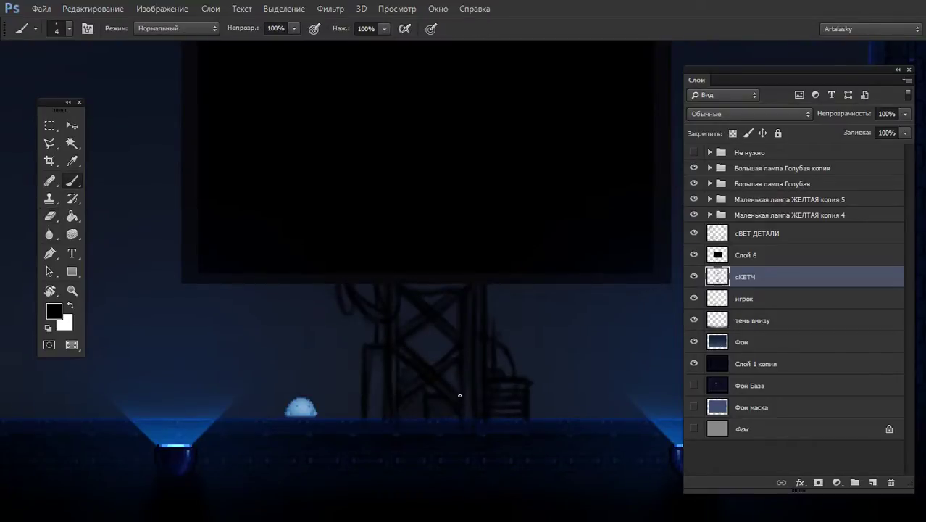
scroll(483, 350, "down", 3)
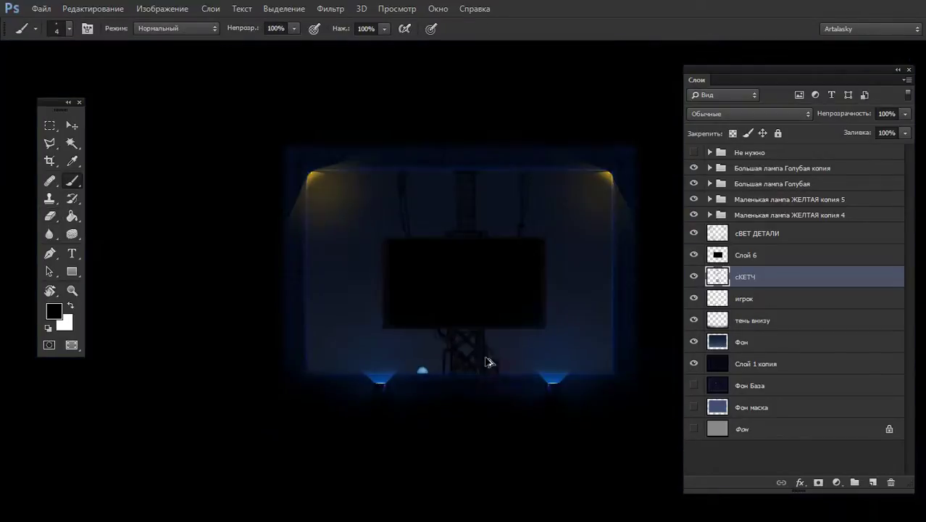
left_click(695, 277)
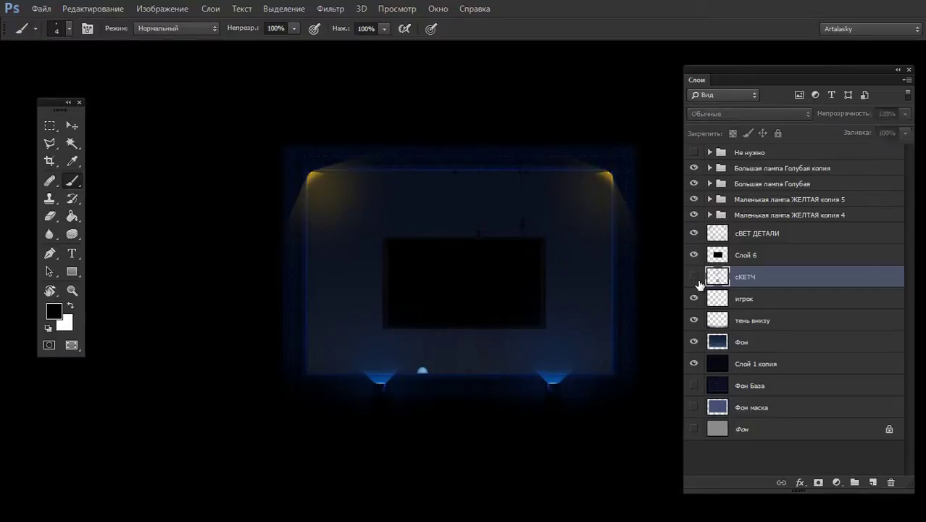
left_click(694, 277)
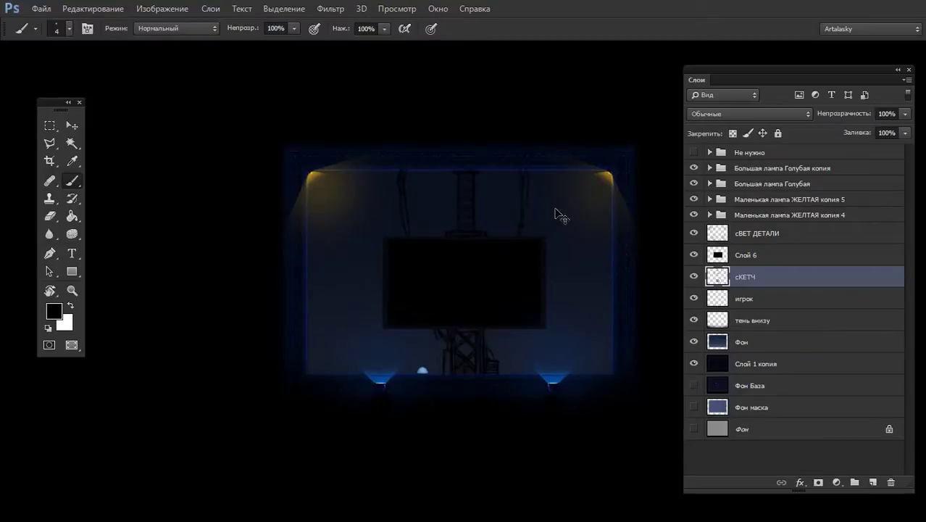
scroll(555, 213, "up", 1)
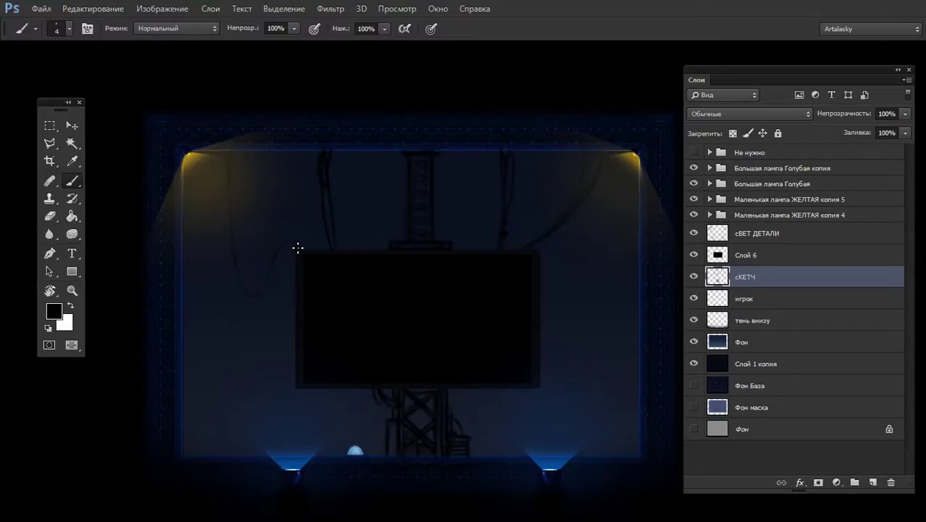
Zoom in on the screen's top-left and erase the top end of the hanging cable
left_click(307, 258)
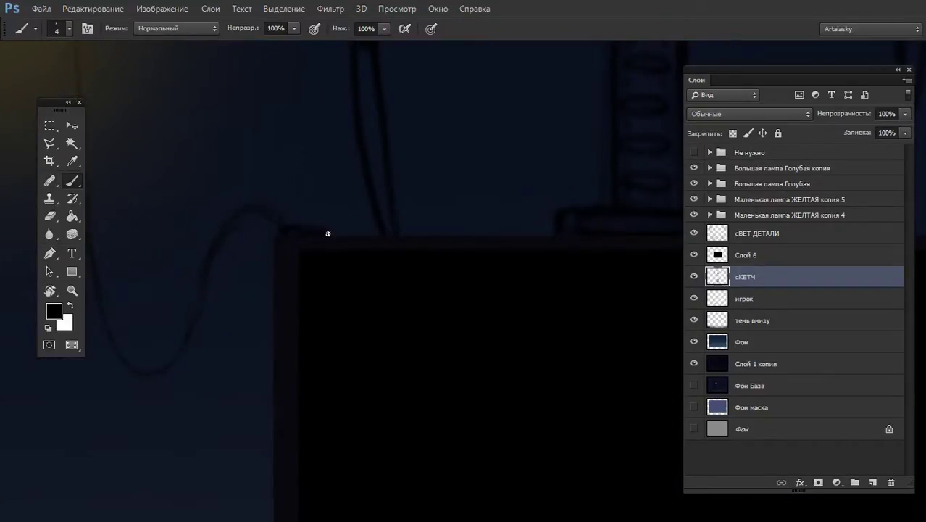
key("e")
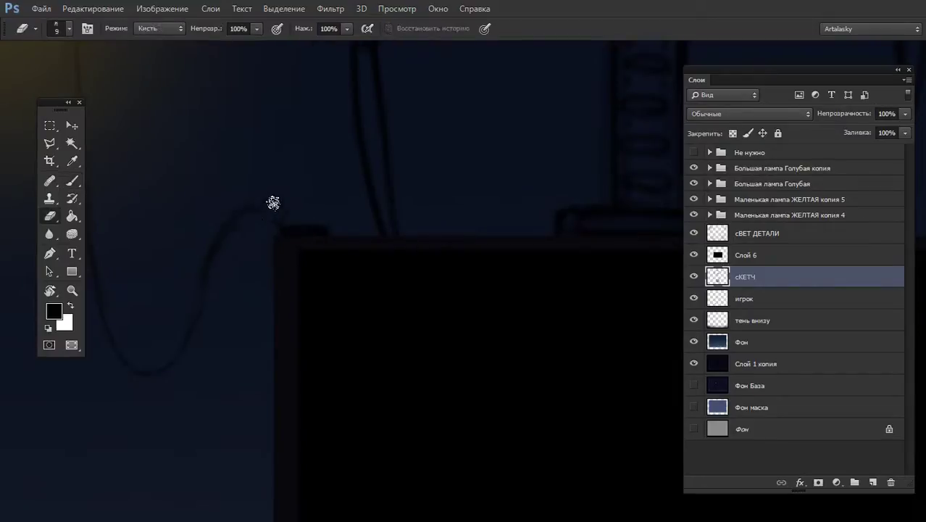
mouse_move(283, 217)
left_mouse_down()
mouse_move(247, 228)
mouse_move(293, 193)
mouse_move(287, 219)
mouse_move(311, 221)
left_mouse_up()
key("b")
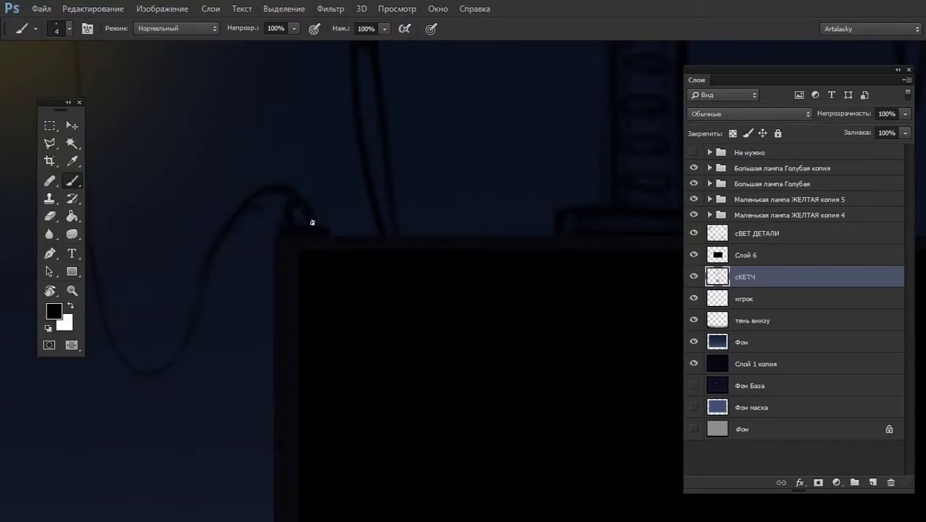
Retrace the cable curve with a slightly thicker brush to darken it
key("e")
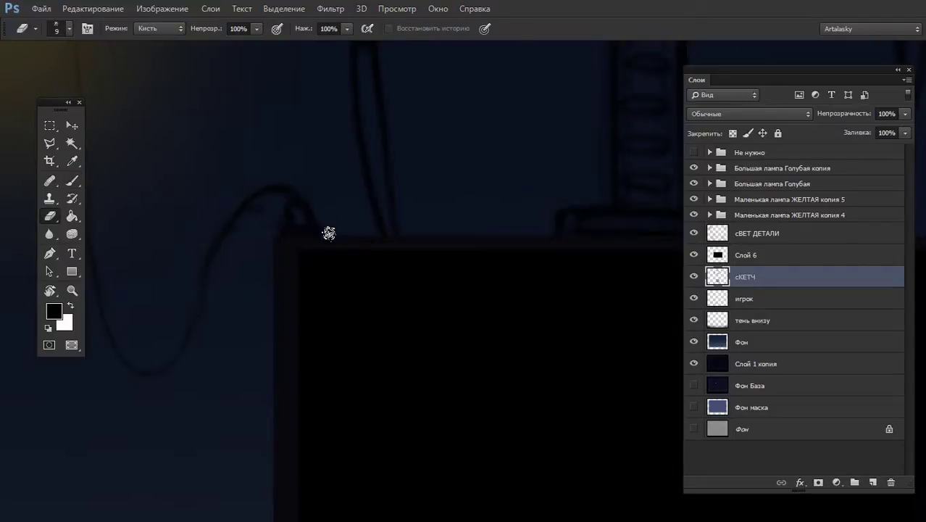
key("b")
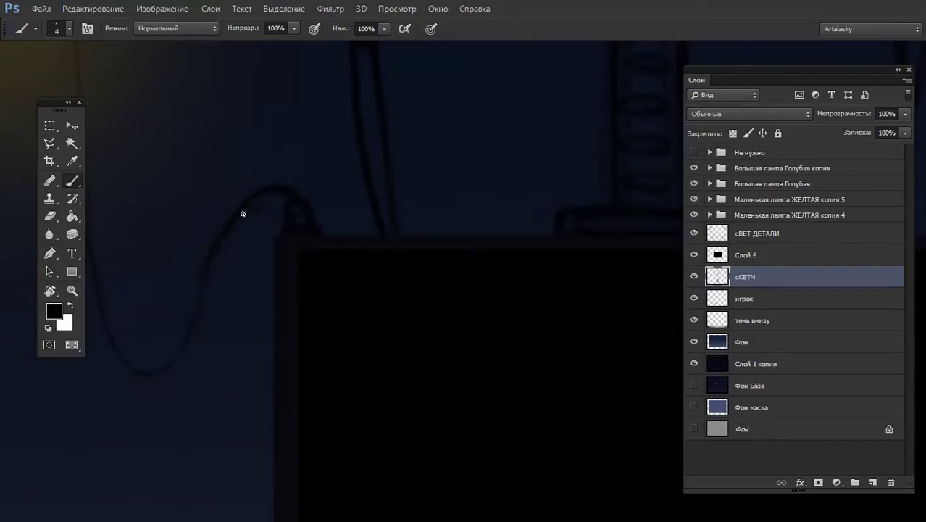
key("bracketright")
key("bracketright")
left_click_drag(190, 319, 221, 224)
left_click_drag(246, 290, 381, 305)
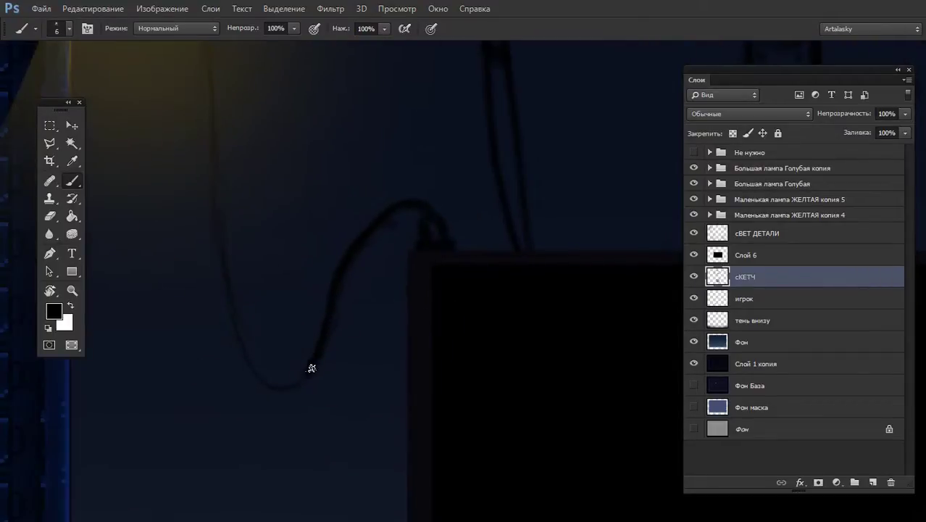
left_click_drag(310, 368, 232, 276)
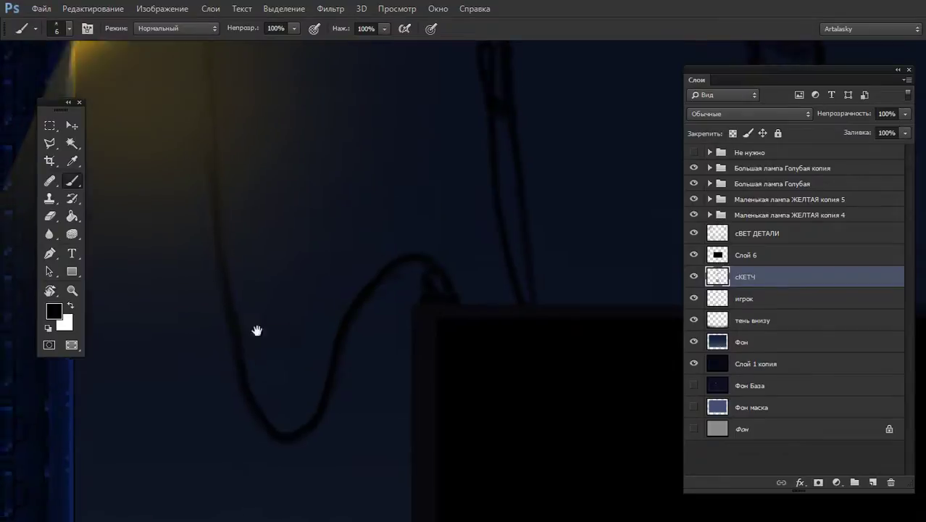
left_click_drag(213, 160, 227, 324)
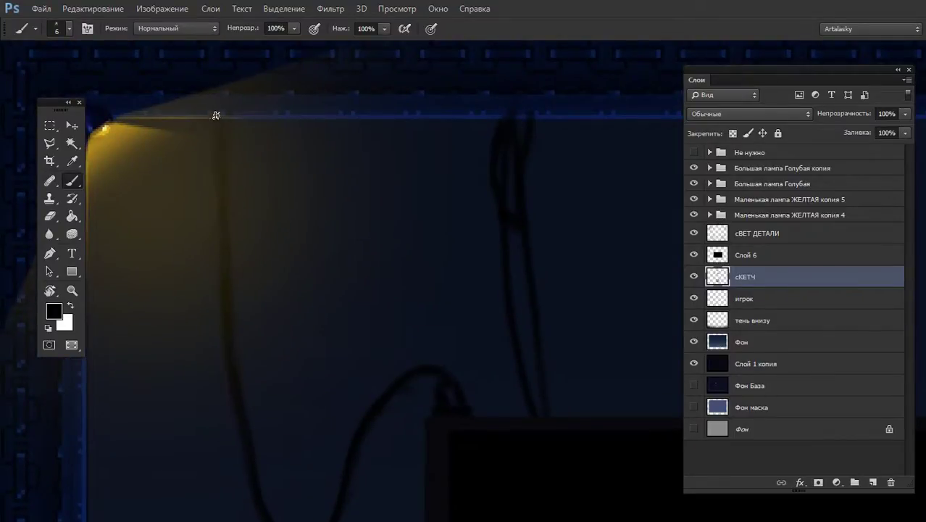
Trim the cable end with the brush and a smaller eraser so it meets the screen's top edge
scroll(257, 217, "down", 1)
scroll(260, 251, "down", 1)
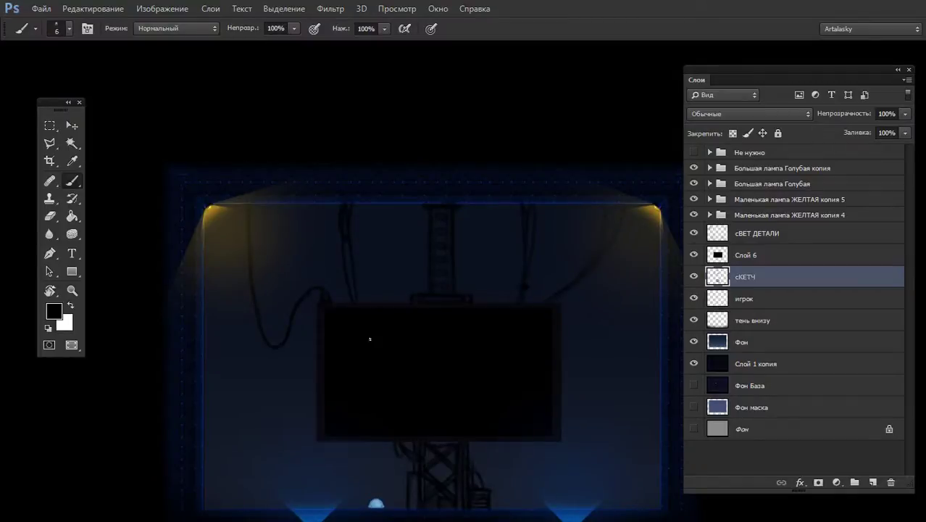
scroll(315, 323, "up", 1)
key("e")
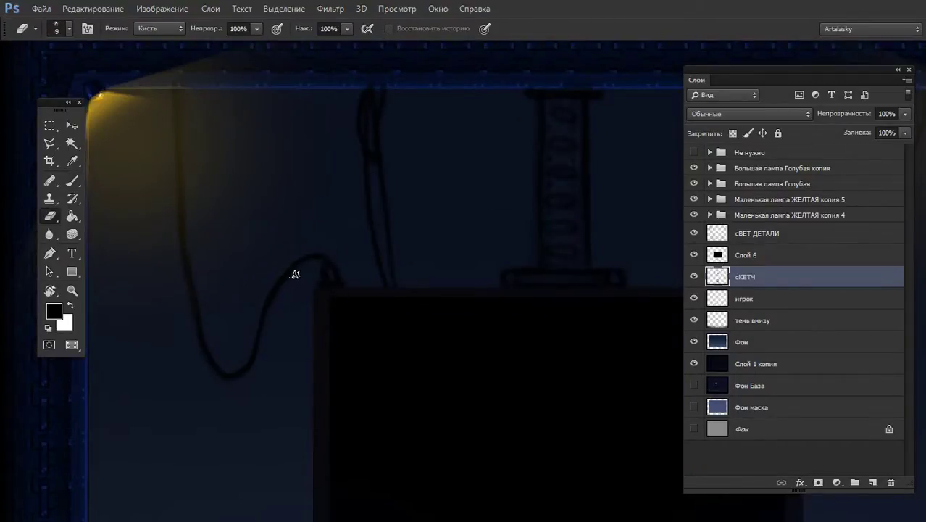
key("b")
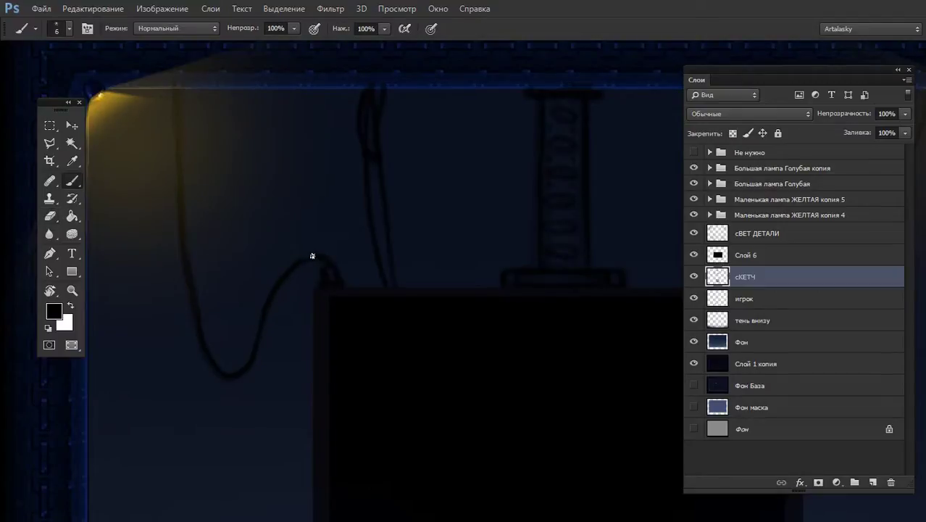
key("e")
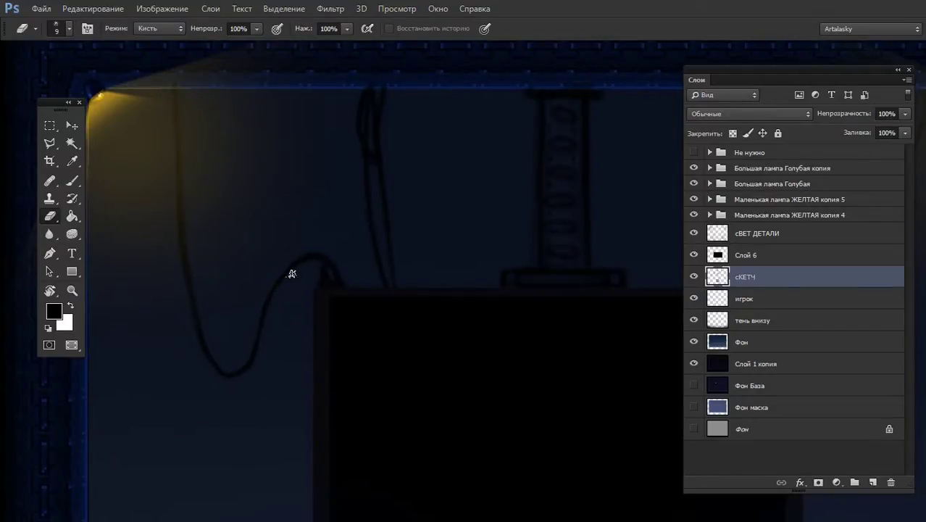
key("b")
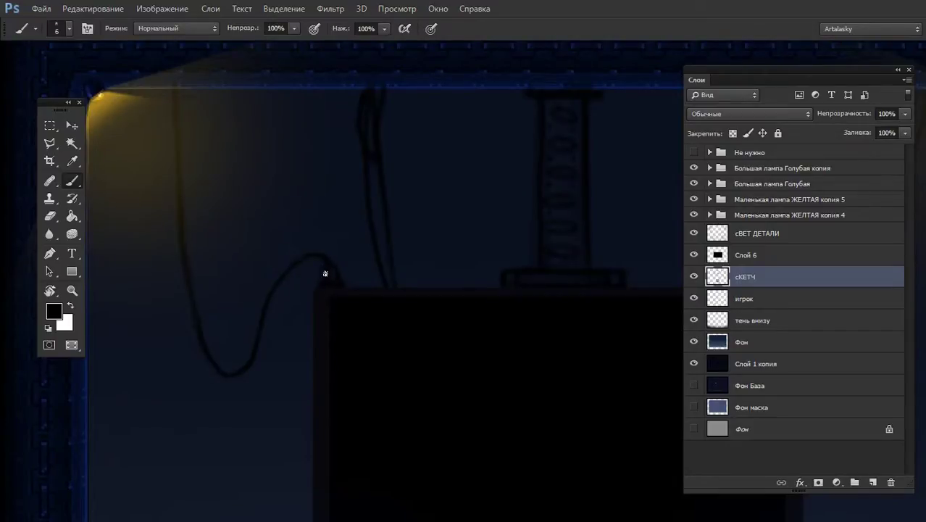
key("e")
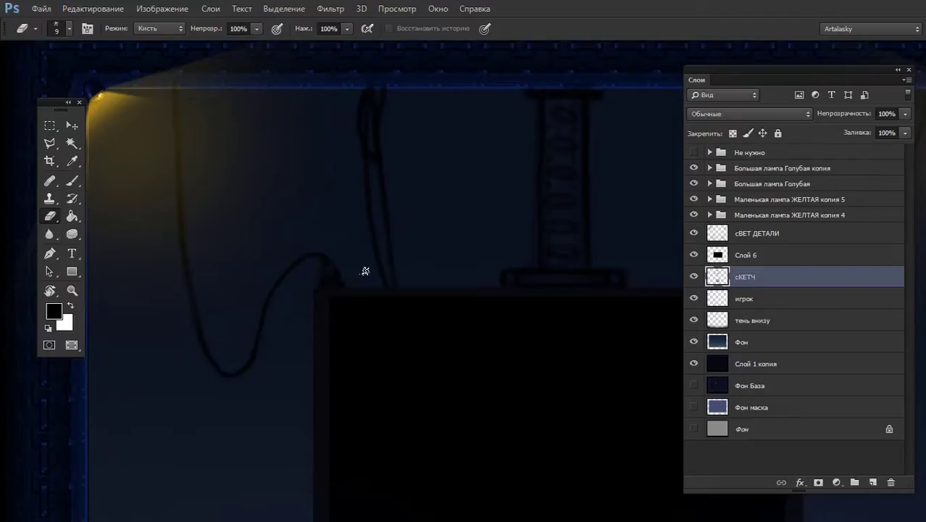
key("bracketleft")
key("bracketleft")
key("bracketleft")
left_click(456, 342, "alt")
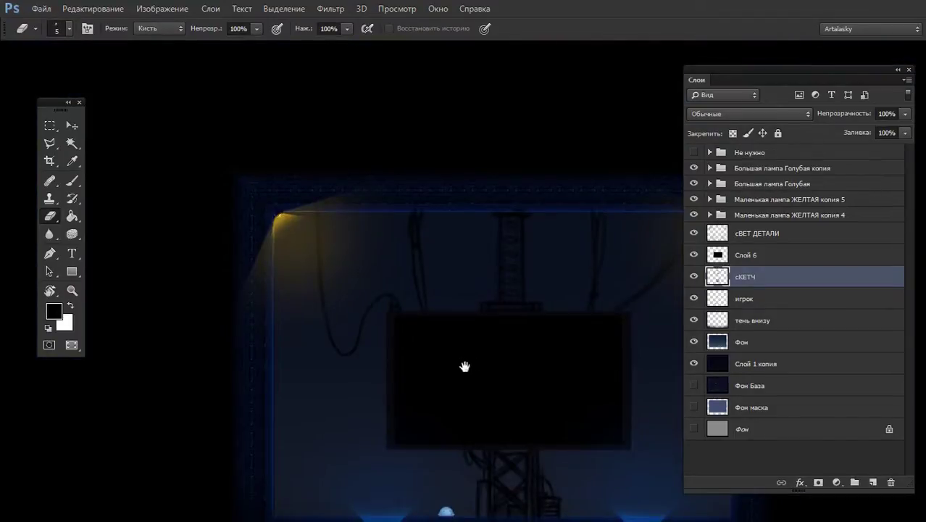
Lasso the sketched wires near both the left and right top lamps
left_click_drag(465, 366, 328, 301)
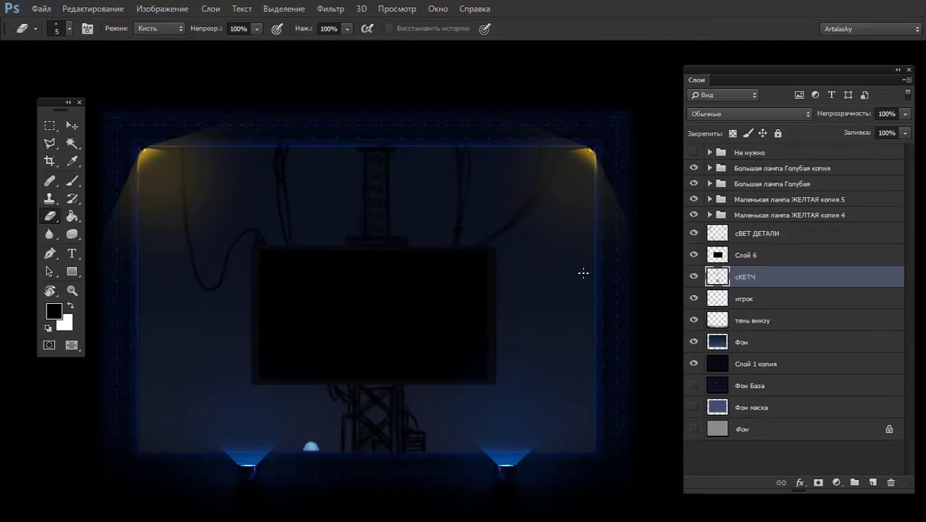
left_click(694, 276)
left_click(693, 276)
key("l")
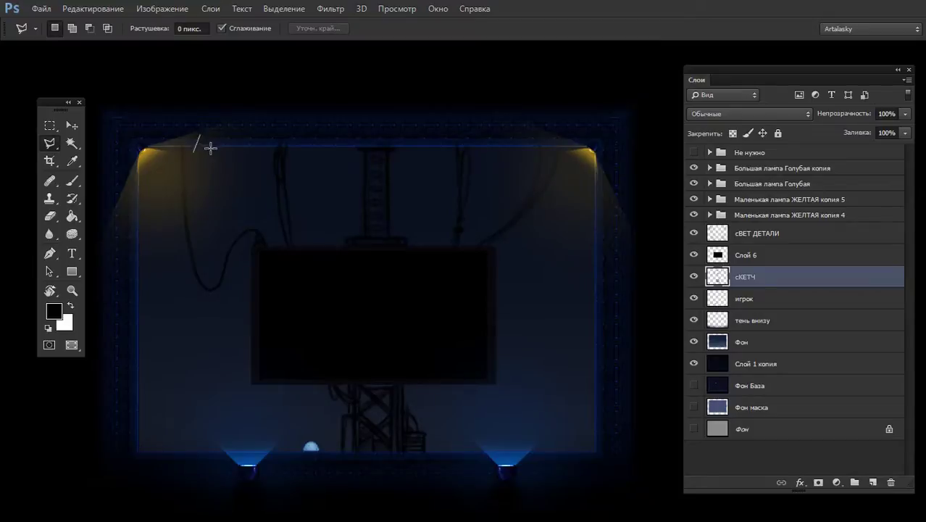
key("shift+l")
key("shift+l")
left_click_drag(206, 120, 224, 148)
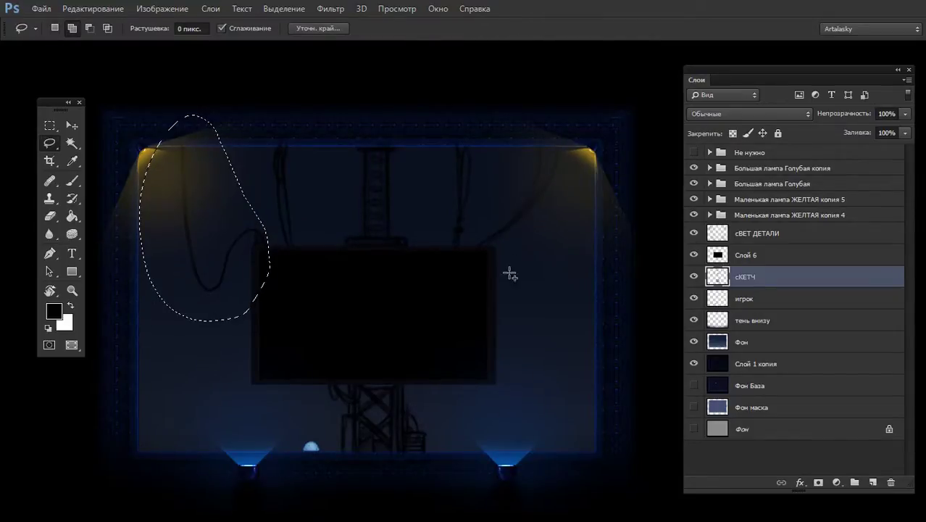
left_click_drag(475, 263, 560, 263)
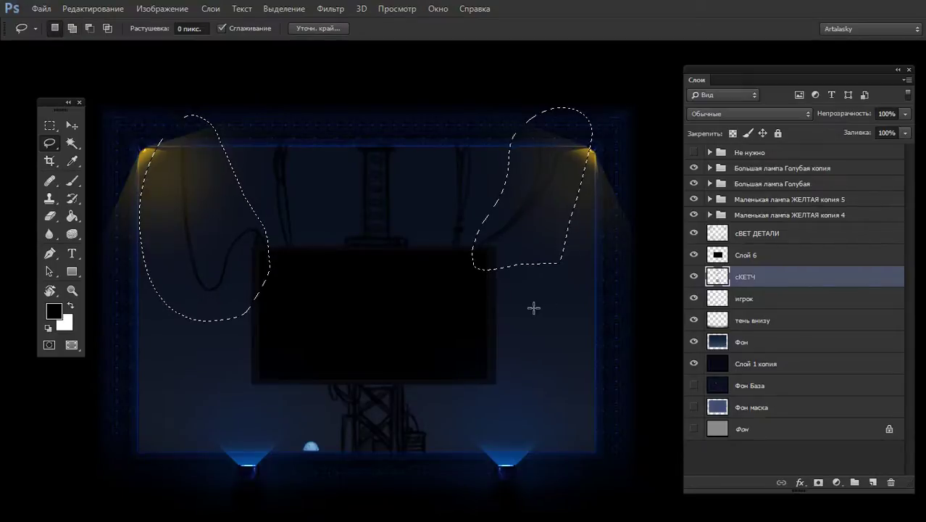
Delete the wire strokes inside the selections and deselect
key("Delete")
key("ctrl+d")
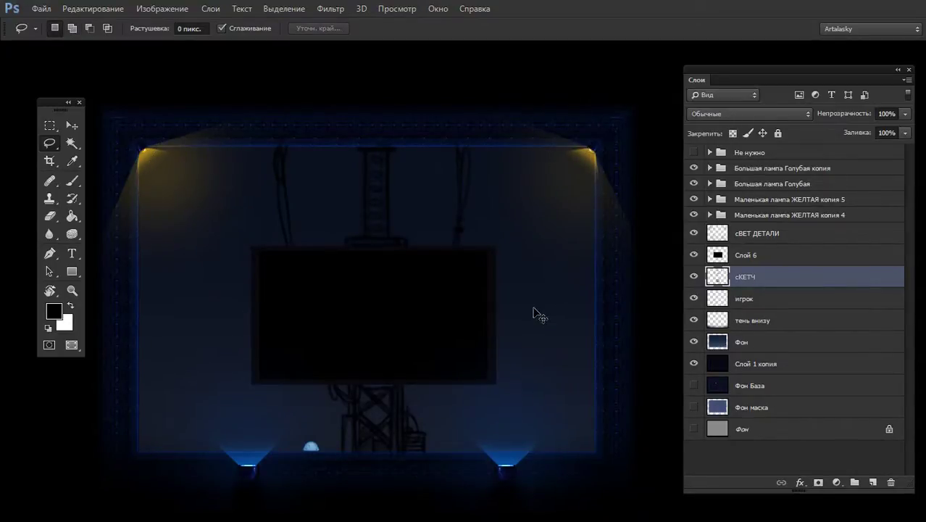
key("ctrl+shift+d")
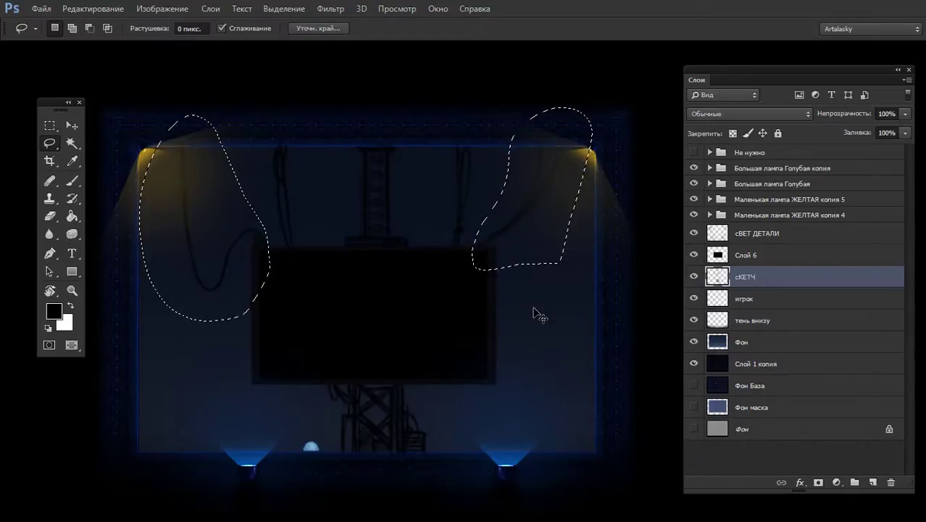
key("ctrl+d")
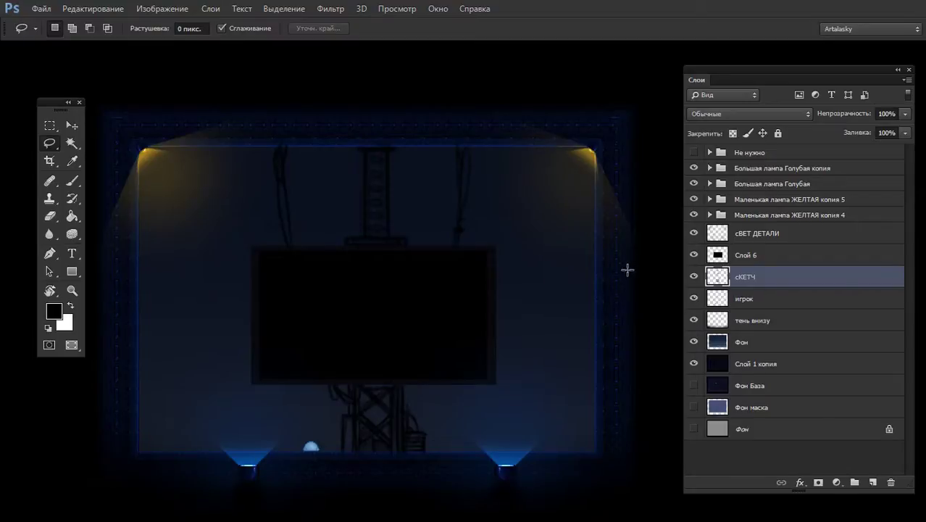
left_click(694, 256)
Group Слой 6 and сКЕТЧ with Ctrl+G and name the group 'Экран'
left_click(694, 256)
left_click(718, 254)
left_click(723, 277, "ctrl")
key("ctrl+g")
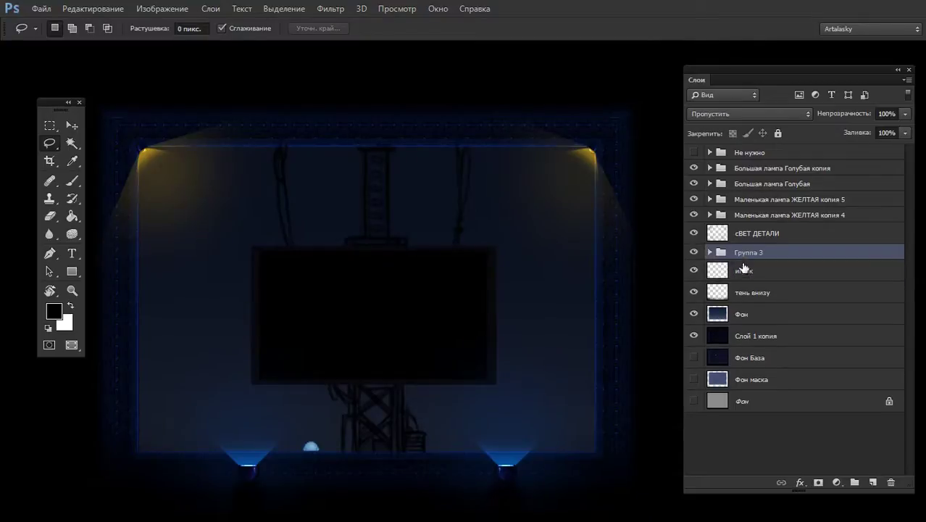
double_click(748, 252)
type("эк")
type("ан")
key("Return")
Toggle the Экран, сВЕТ ДЕТАЛИ and Фон layers to compare the scene
left_click(694, 254)
left_click(694, 253)
left_click(694, 233)
left_click(694, 233)
left_click(694, 314)
left_click(694, 313)
Dismiss the paint-on-group error, expand Экран and select a layer inside it
key("b")
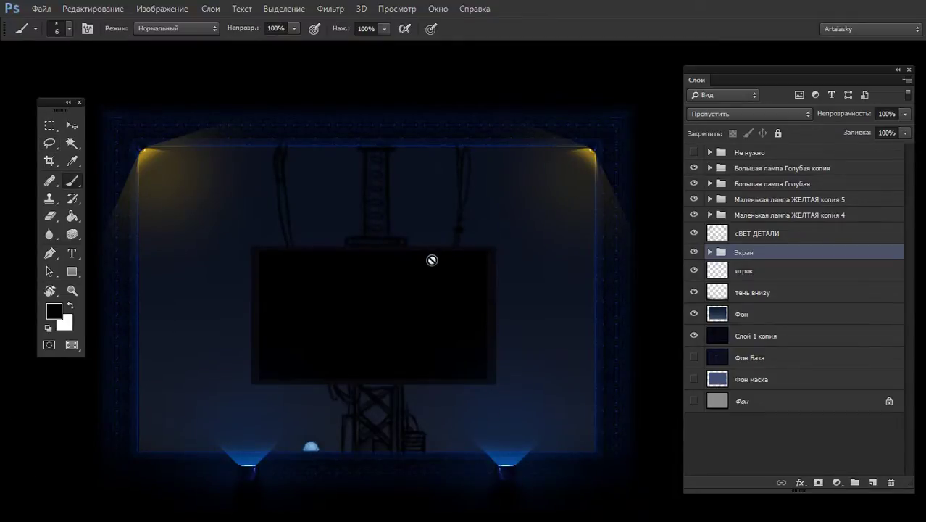
left_click(648, 278)
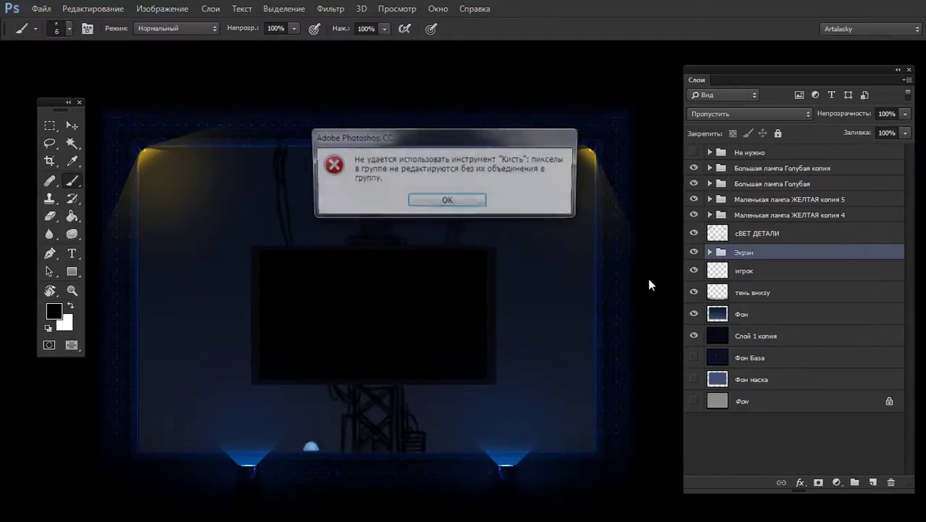
left_click(479, 201)
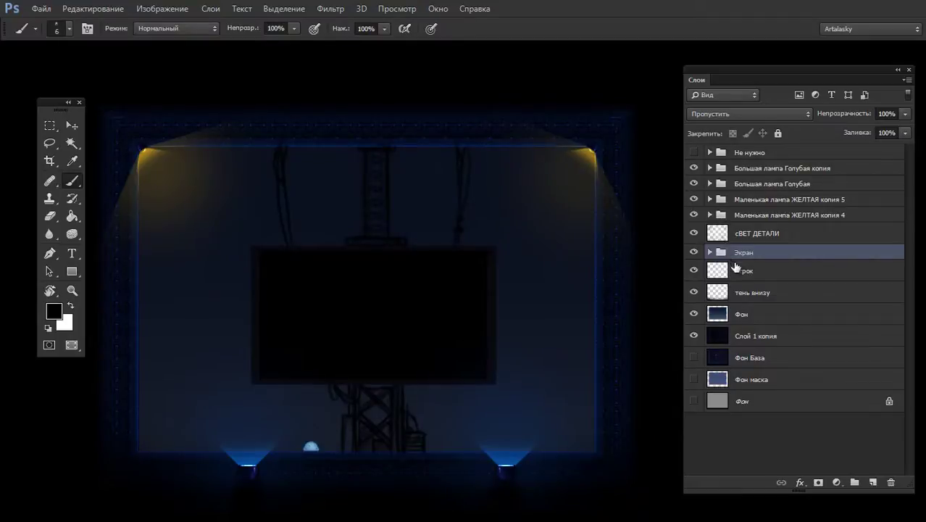
left_click(709, 253)
left_click(765, 297)
Add a new layer above Слой 6 and paint a test white heart on the screen
key("alt+bracketright")
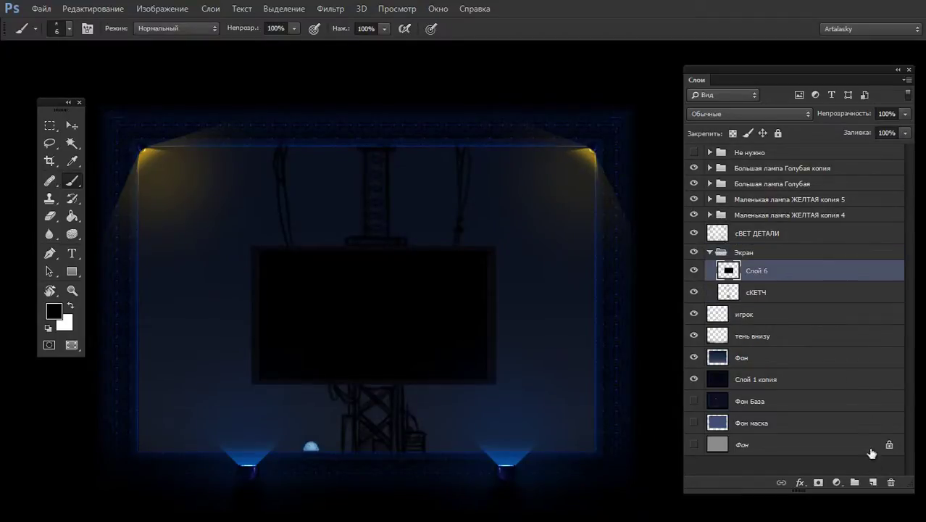
left_click(873, 482)
left_click(348, 299, "ctrl")
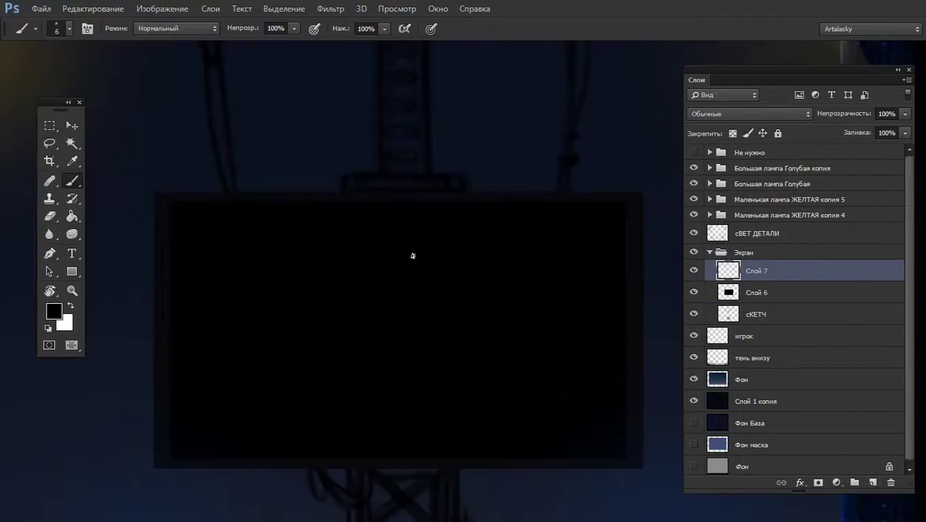
key("x")
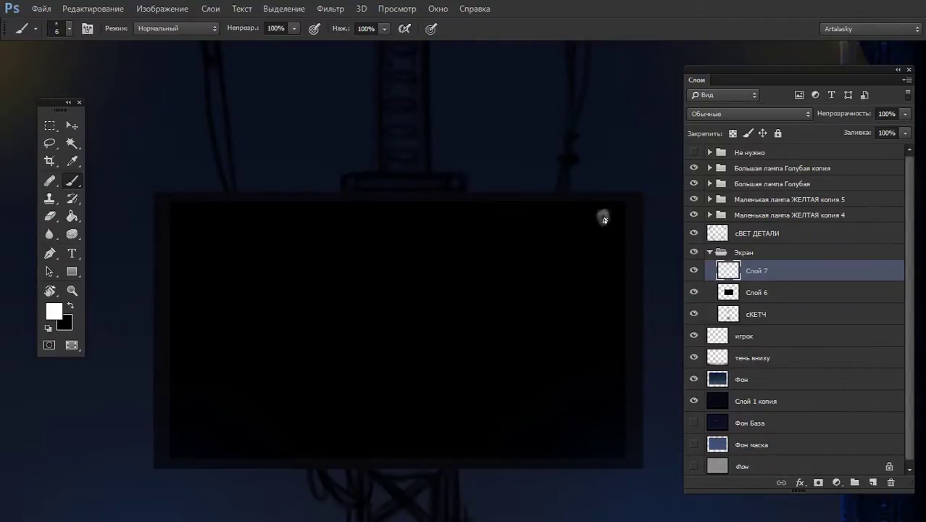
mouse_move(604, 224)
left_mouse_down()
mouse_move(603, 211)
mouse_move(609, 229)
left_mouse_up()
Duplicate the test heart into a row of three hearts
key("m")
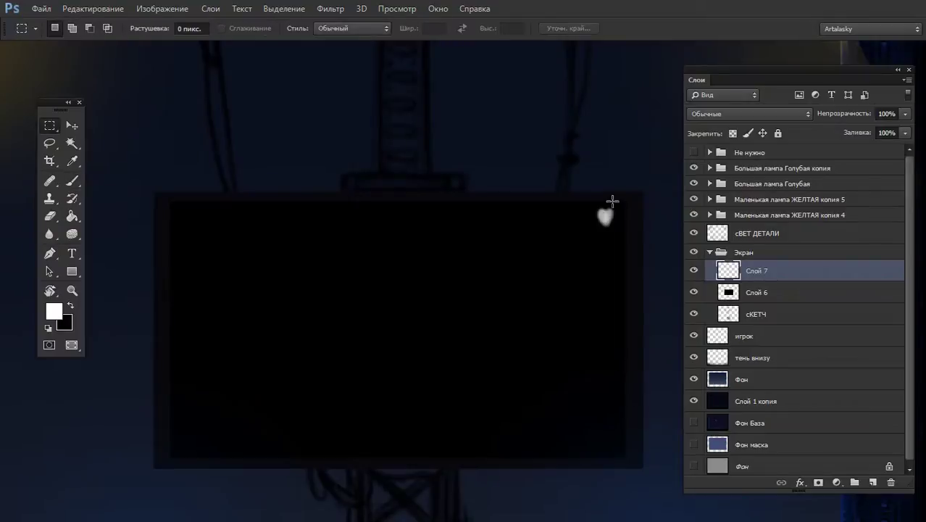
mouse_move(612, 201)
left_mouse_down()
mouse_move(593, 226)
mouse_move(564, 219)
left_mouse_up()
key("ctrl+z")
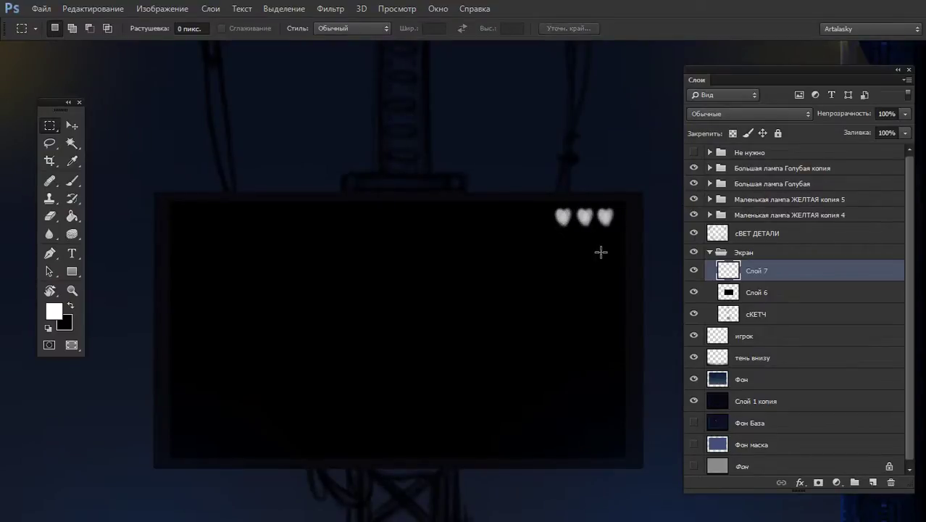
left_click(592, 237, "alt")
left_click(598, 255, "alt")
left_click(607, 254, "ctrl")
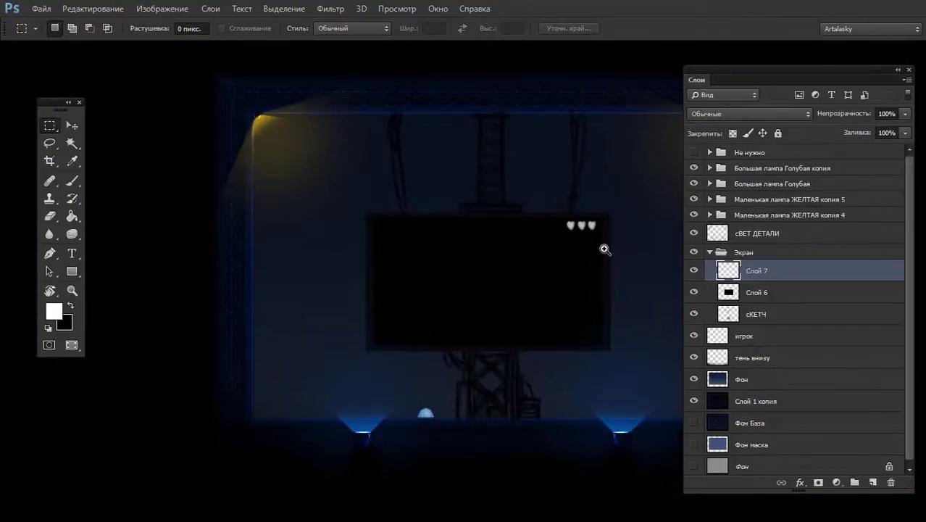
left_click(604, 236, "ctrl")
left_click_drag(604, 234, 504, 178)
key("ctrl+d")
Try the hearts at 11% fill, then remove them and reset layer fill to 100%
left_click(905, 133)
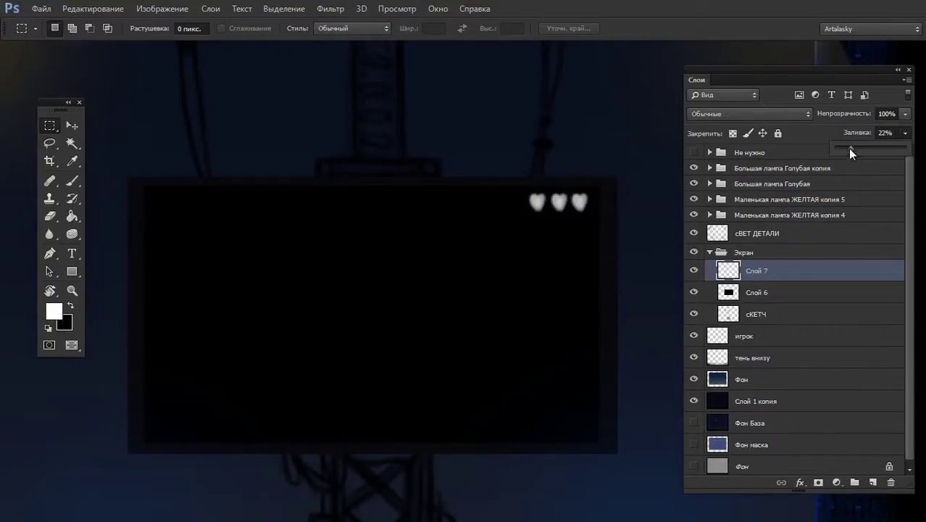
left_click_drag(851, 151, 843, 151)
left_click(566, 265, "alt")
left_click(573, 279, "alt")
left_click(591, 293, "ctrl")
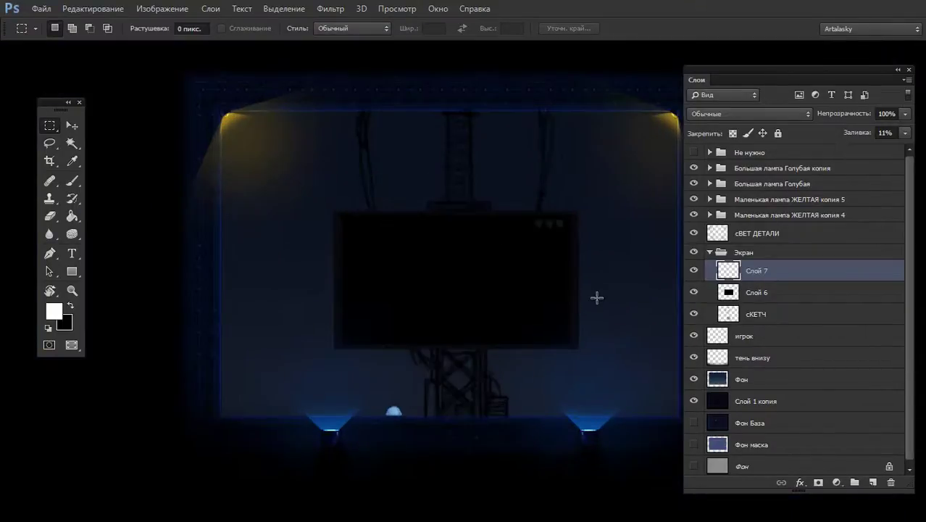
left_click_drag(574, 200, 516, 245)
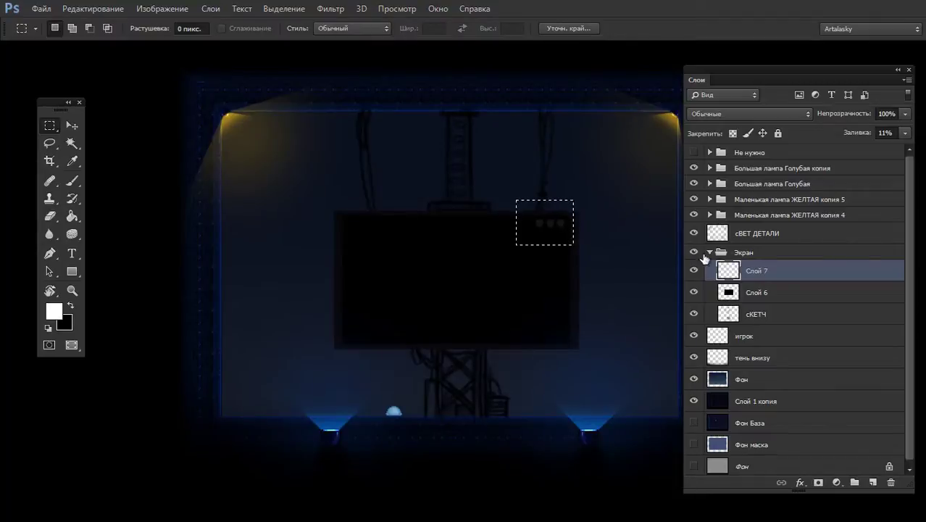
key("ctrl+d")
left_click(905, 134)
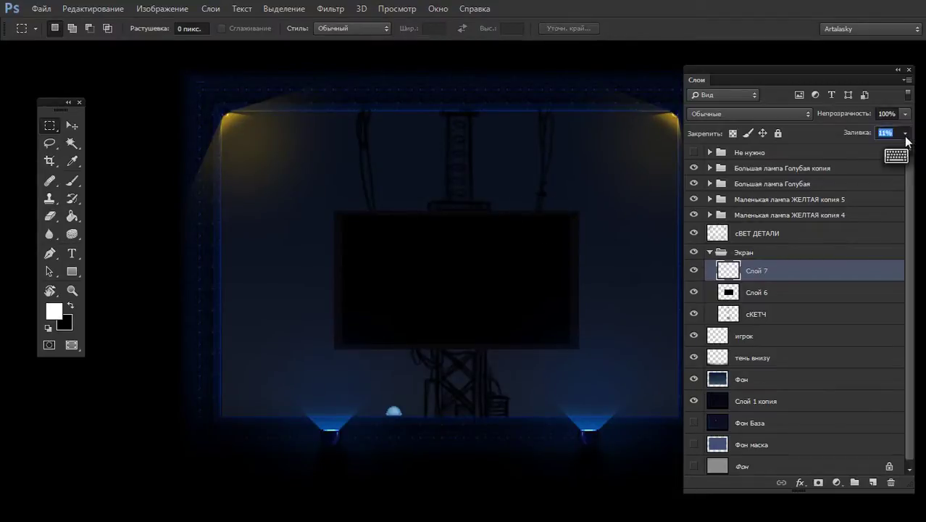
type("100")
key("Return")
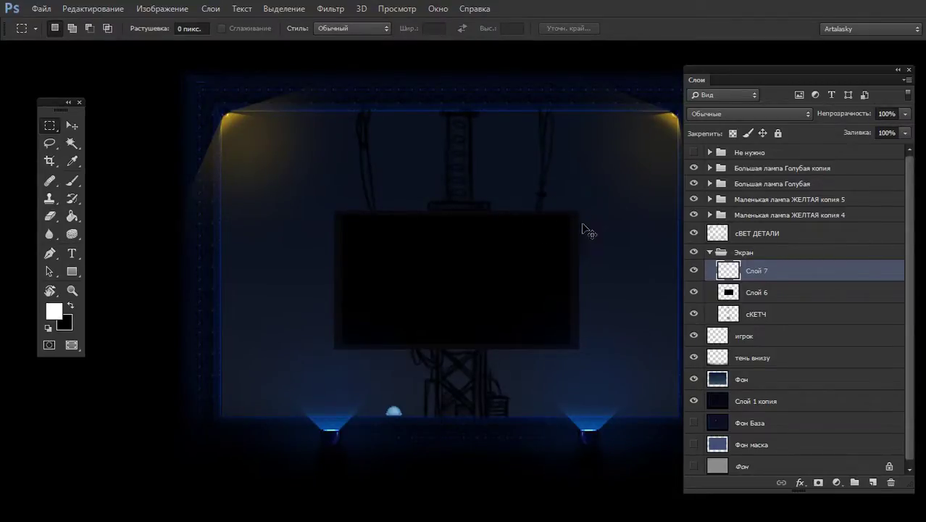
scroll(588, 232, "up", 2)
Paint a small white heart at the screen's top-right and, with a smaller brush, the number 10
key("v")
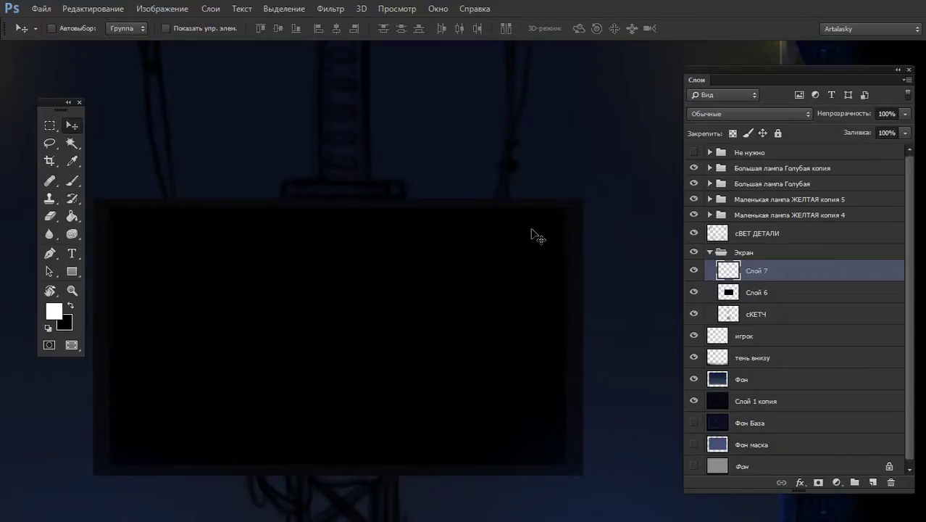
scroll(538, 236, "up", 1)
key("b")
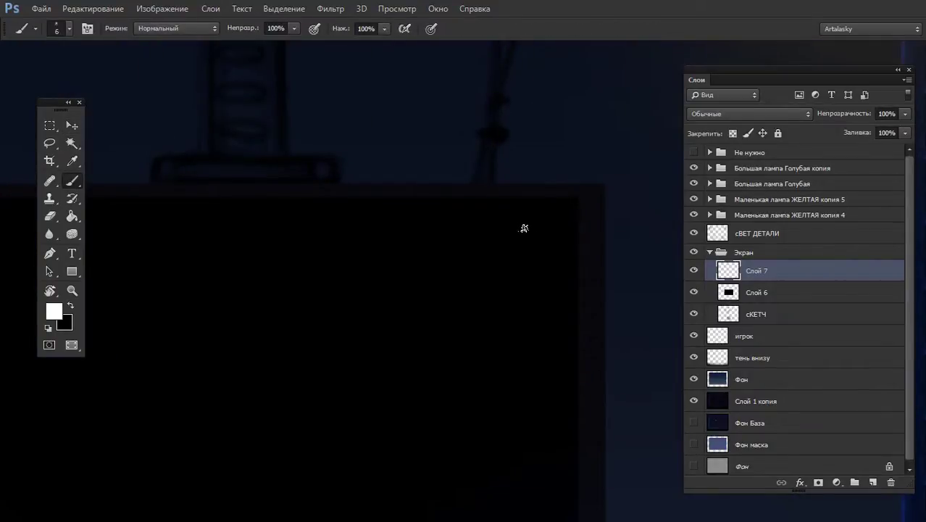
left_click_drag(517, 232, 513, 223)
key("bracketleft")
key("bracketleft")
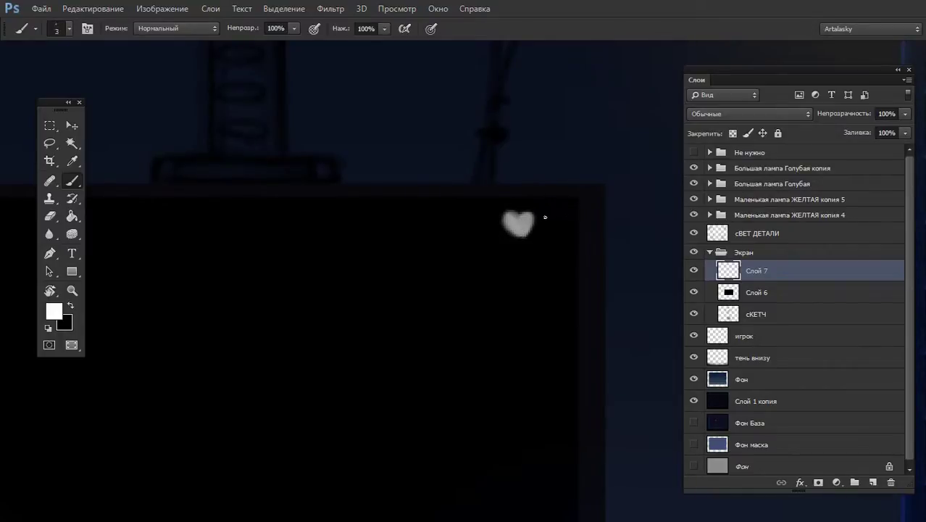
mouse_move(545, 210)
left_mouse_down()
mouse_move(546, 232)
mouse_move(556, 233)
left_mouse_up()
scroll(559, 239, "down", 1)
scroll(573, 290, "down", 1)
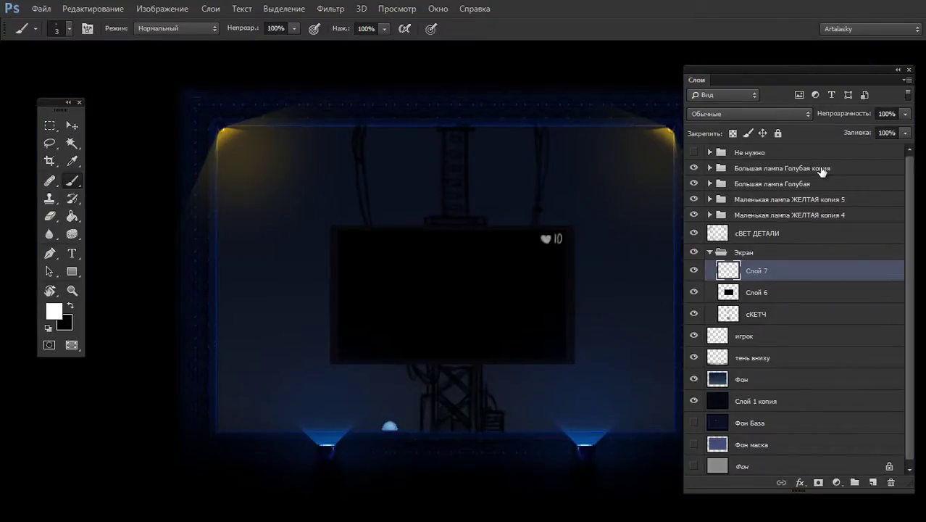
Colorize the selected heart deep red with Saturation 74 and Lightness -72
key("ctrl+u")
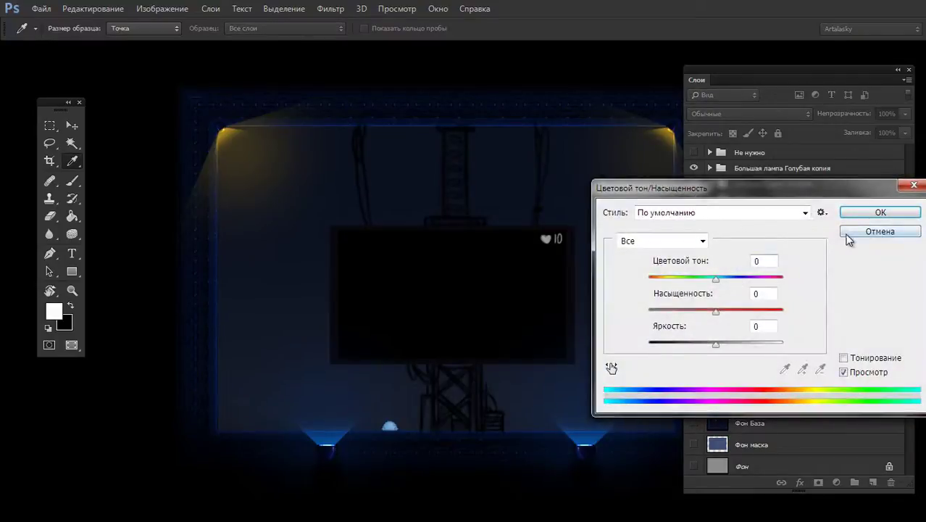
left_click(849, 234)
key("m")
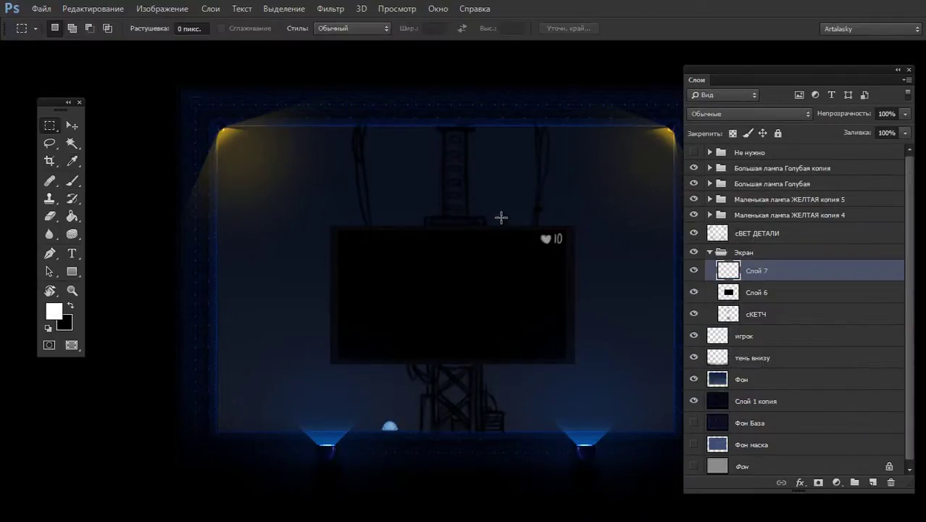
left_click_drag(524, 215, 553, 253)
key("ctrl+u")
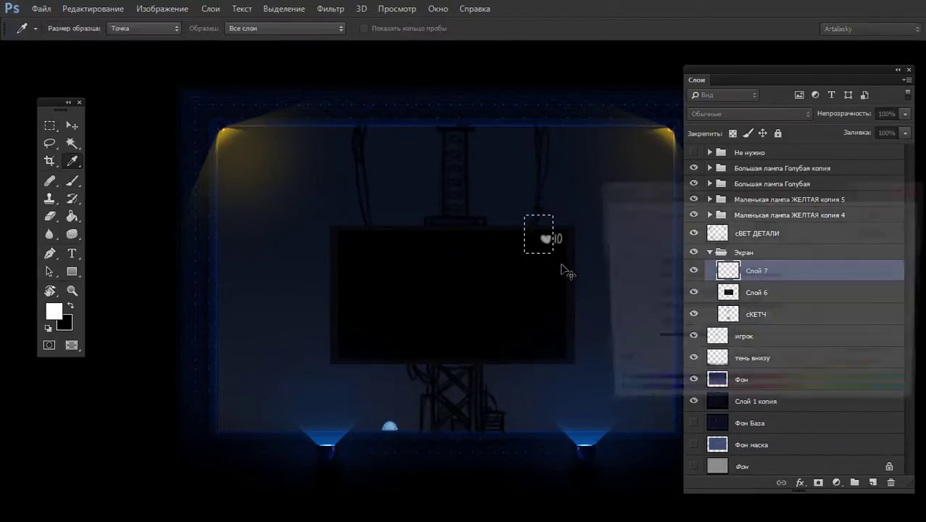
left_click(844, 358)
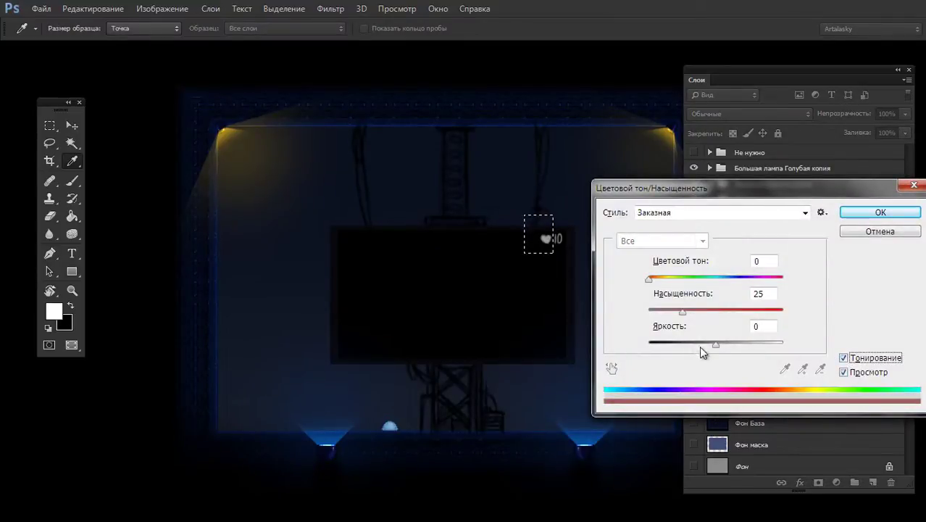
left_click_drag(700, 347, 666, 345)
left_click_drag(709, 316, 751, 312)
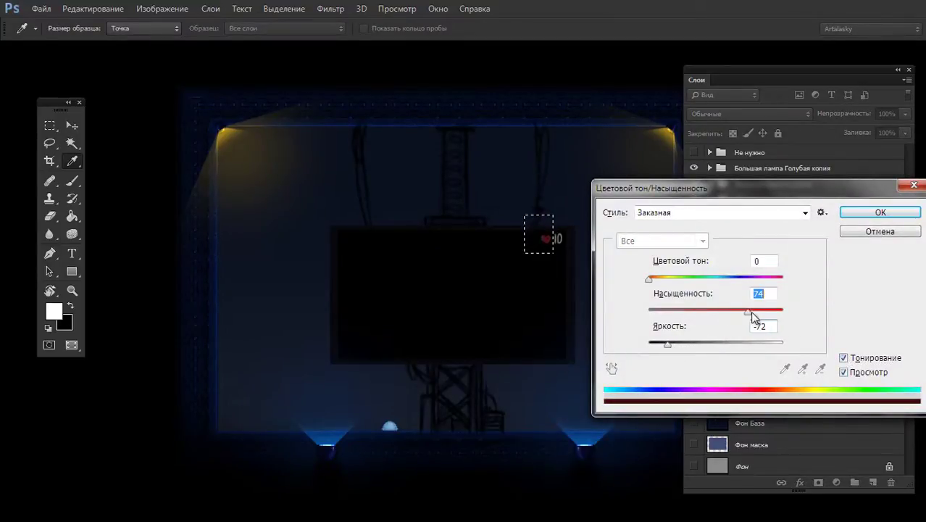
left_click(880, 213)
key("ctrl+d")
Nudge the heart and 10 slightly right and down with Free Transform
key("m")
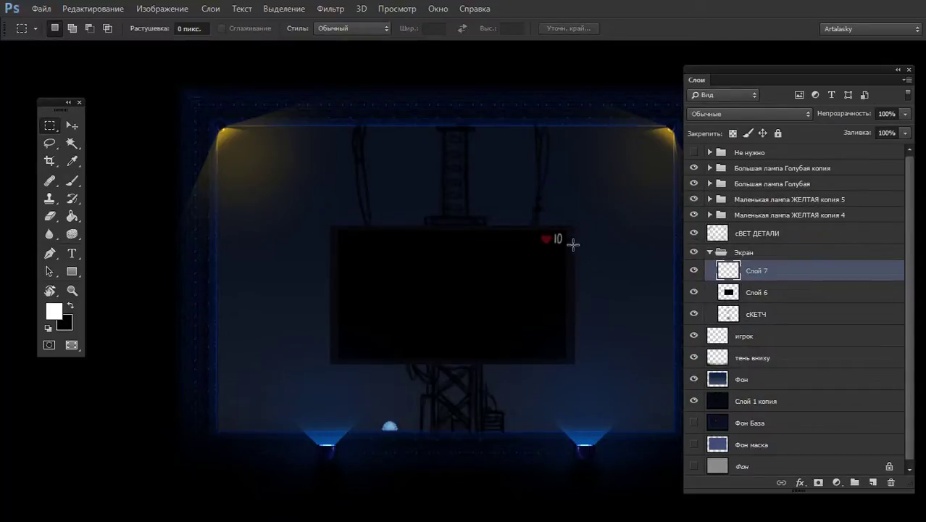
scroll(573, 244, "up", 1)
key("ctrl+t")
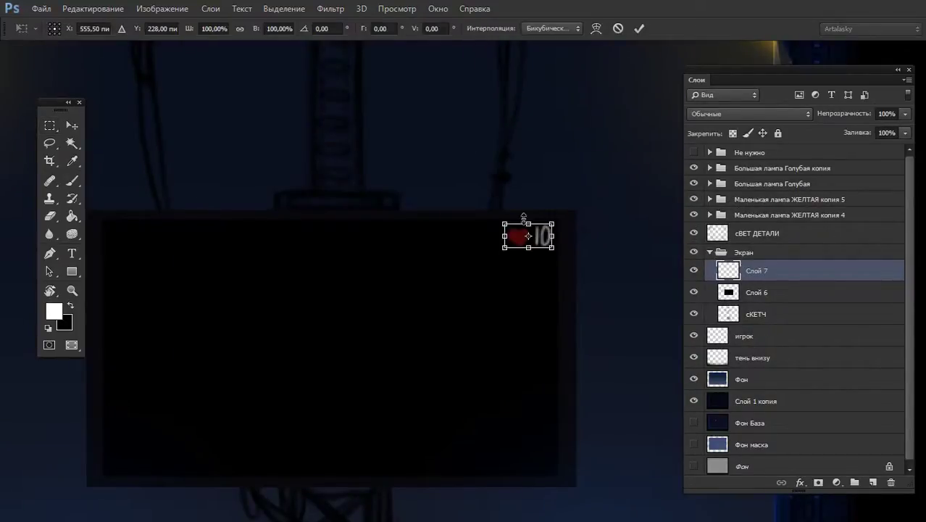
left_click_drag(529, 235, 536, 239)
key("Return")
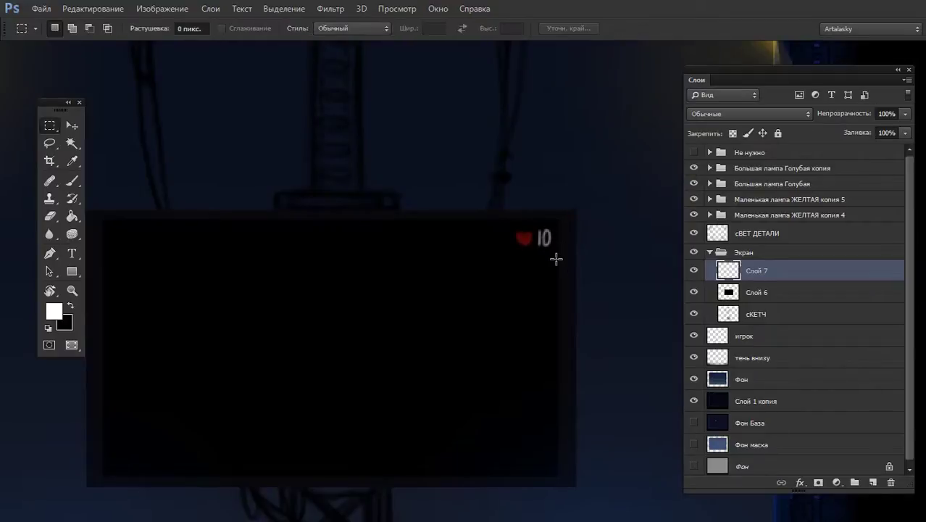
Shift the heart and 10 up and left with Ctrl+arrow nudges
key("ctrl+Up")
key("ctrl+Left")
left_click_drag(520, 231, 590, 210)
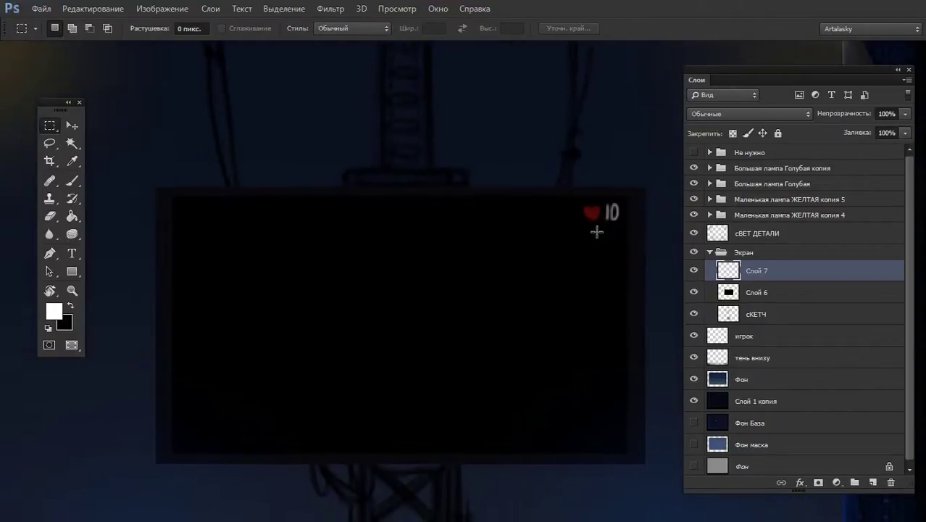
scroll(484, 252, "down", 2, "alt")
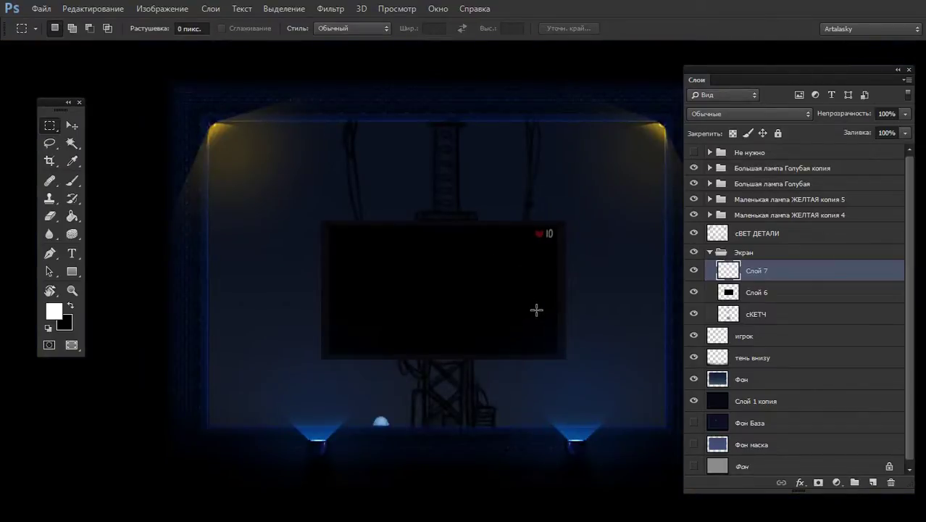
scroll(554, 236, "up", 2, "alt")
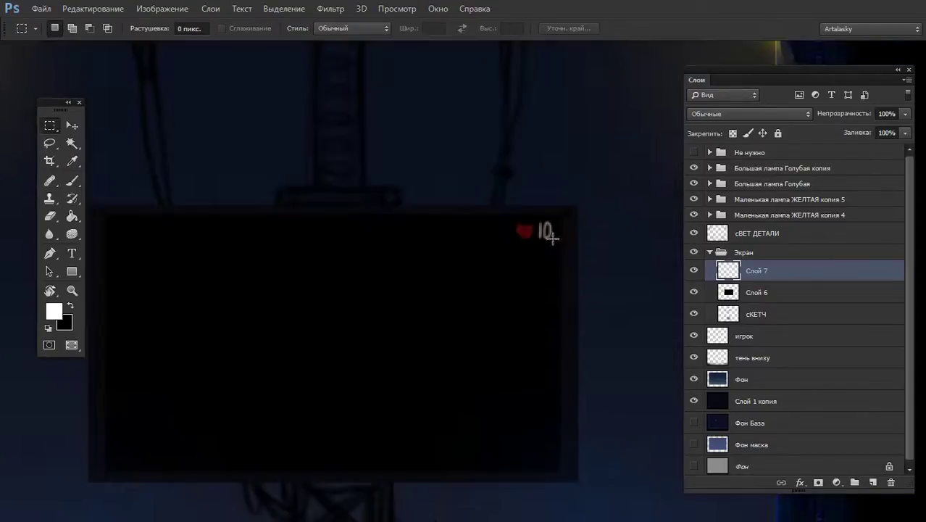
Sample the heart's dark red and clean its edges with brush and eraser
key("b")
left_click(523, 229, "alt")
scroll(522, 225, "up", 1, "alt")
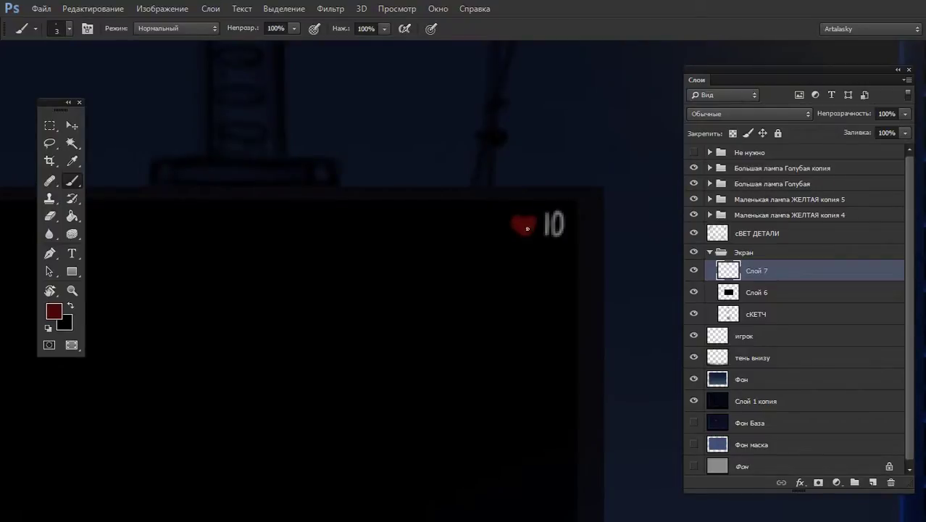
key("e")
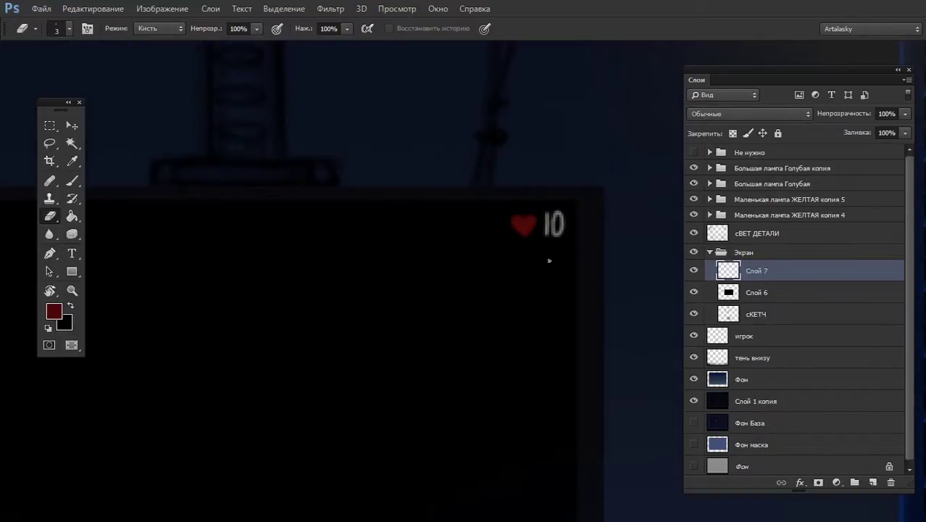
scroll(504, 292, "down", 1)
scroll(519, 309, "down", 1)
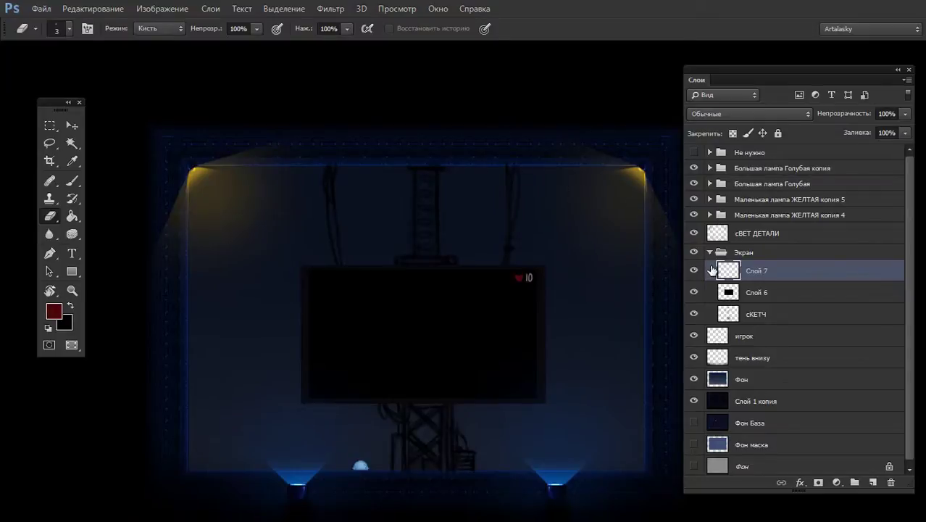
Rename Слой 7 to 'hud' and zoom in on the TV screen
double_click(757, 270)
type("Н")
key("Return")
left_click_drag(564, 293, 583, 269)
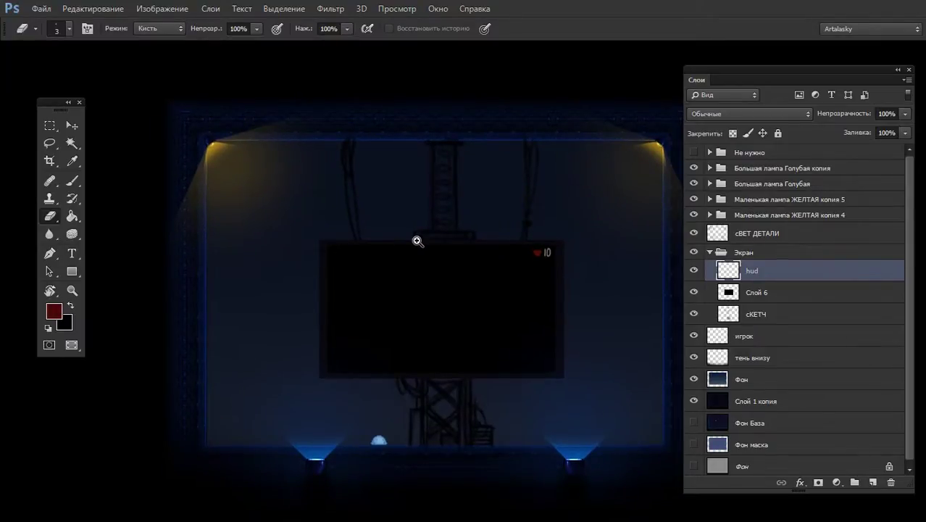
key("ctrl+plus")
Paint a dark red skull in the screen's top-left, shaping it with the eraser
key("b")
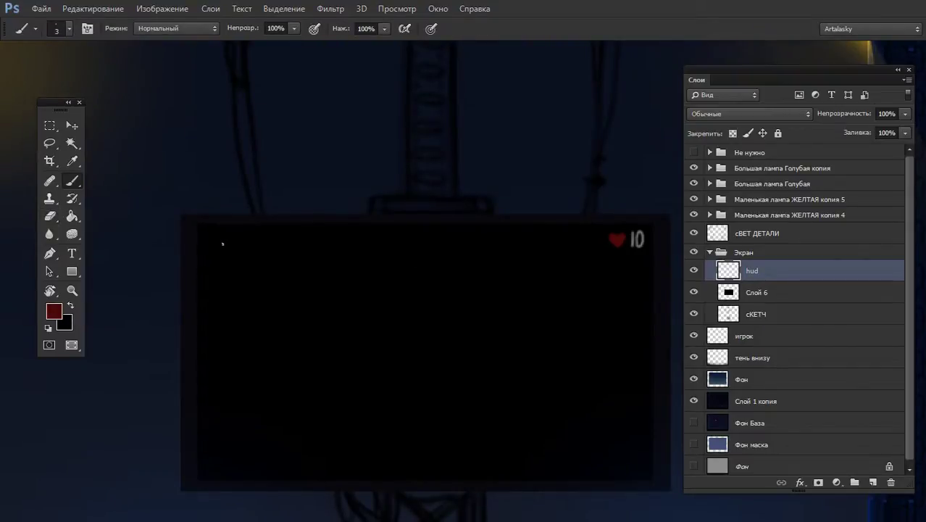
key("x")
left_click(638, 238, "alt")
key("x")
scroll(219, 240, "up", 1)
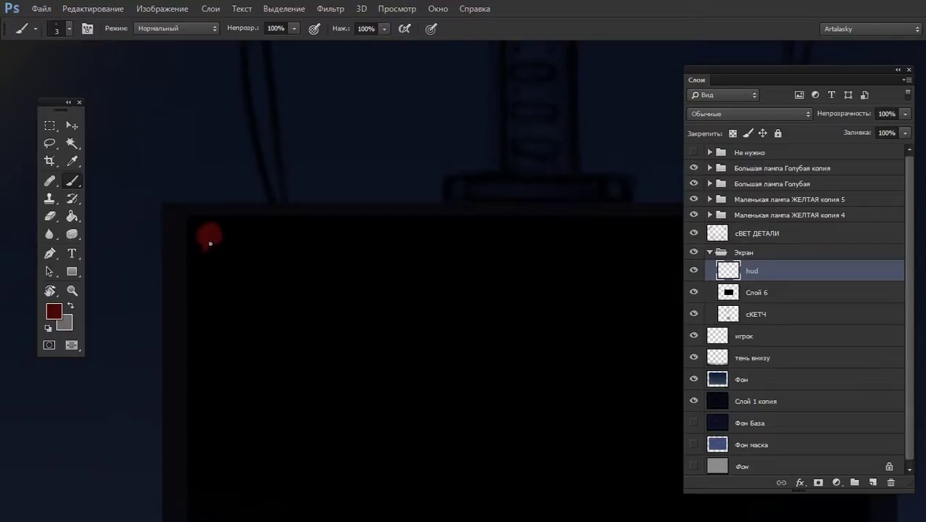
key("e")
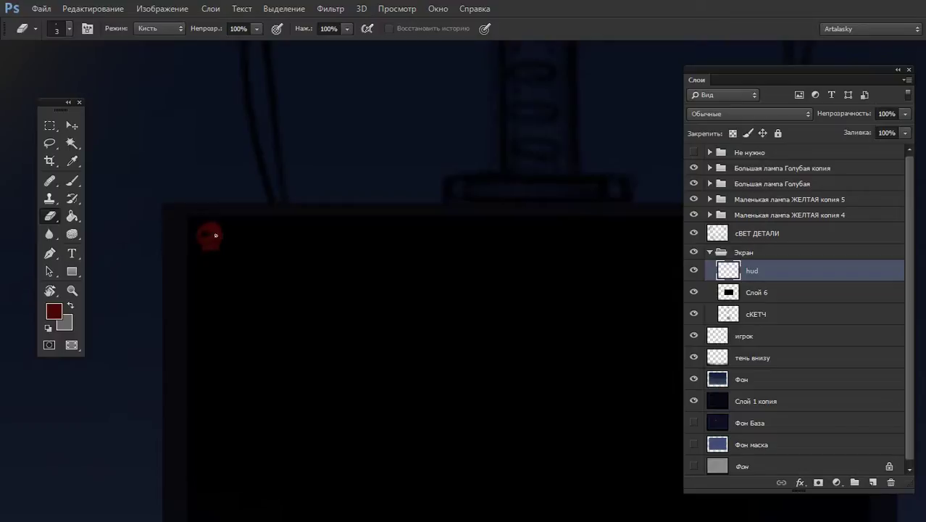
key("b")
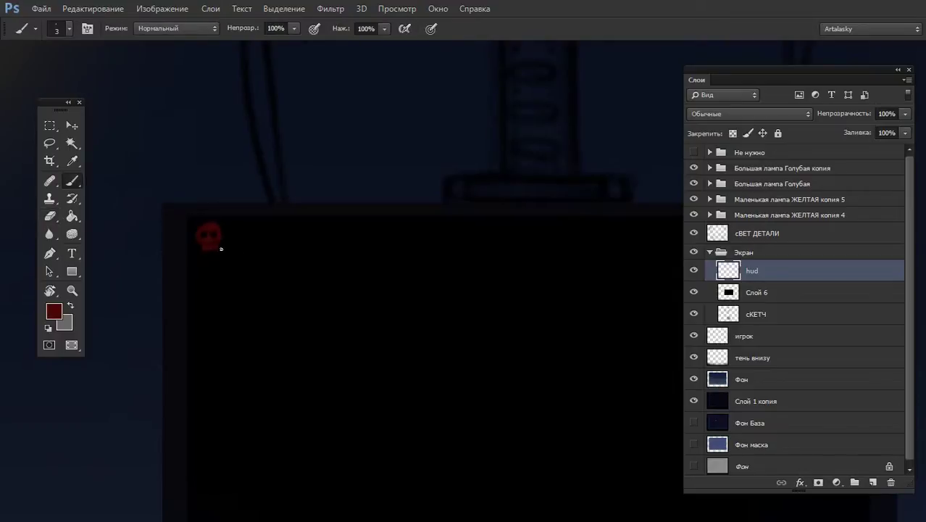
Paint a grey numeral stroke beside the red skull
key("x")
left_click_drag(231, 232, 242, 246)
scroll(253, 247, "down", 1)
scroll(261, 276, "down", 1)
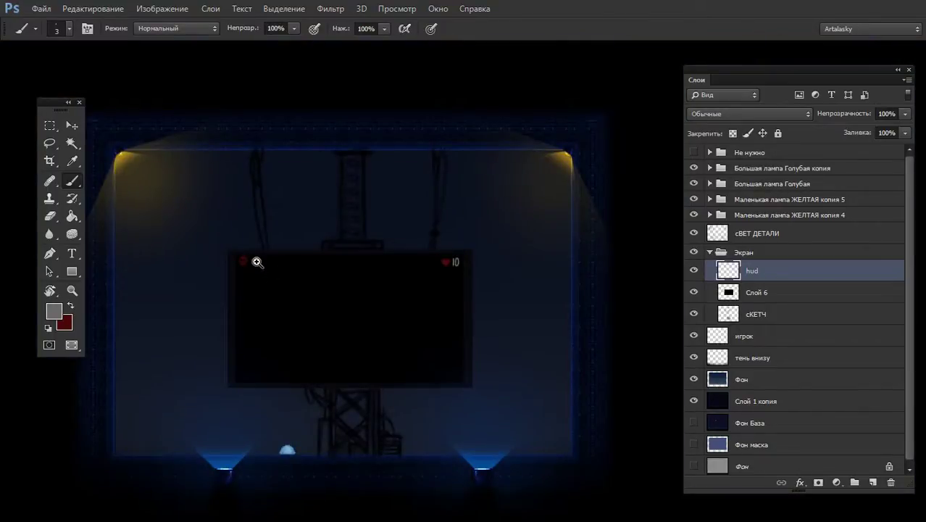
scroll(255, 263, "up", 2)
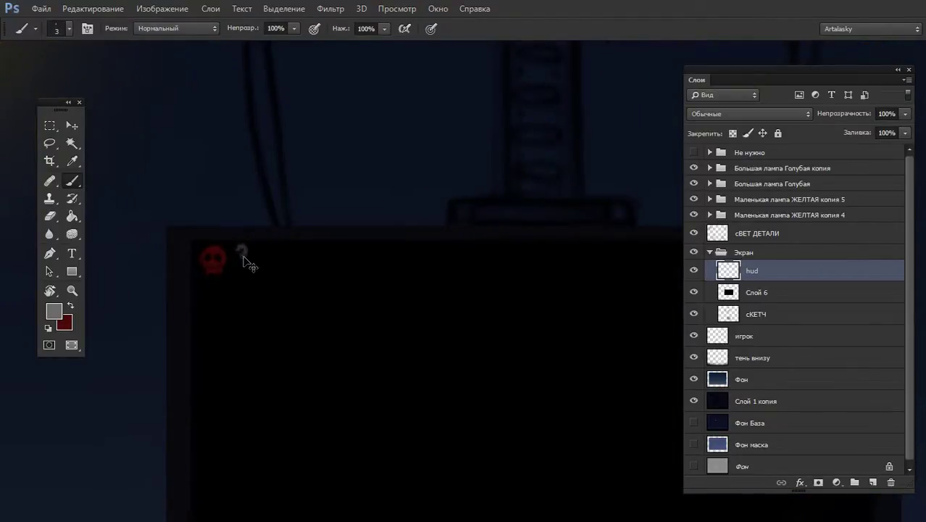
Undo the stray grey stroke and make white the paint colour after resetting colours
key("ctrl+z")
key("ctrl+z")
key("ctrl+z")
scroll(290, 308, "down", 3)
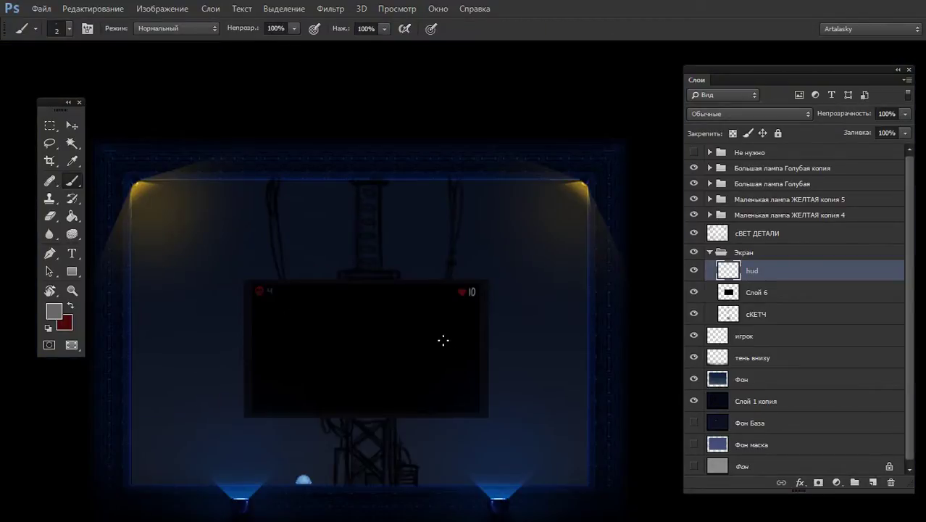
scroll(316, 293, "up", 2)
scroll(252, 296, "up", 1)
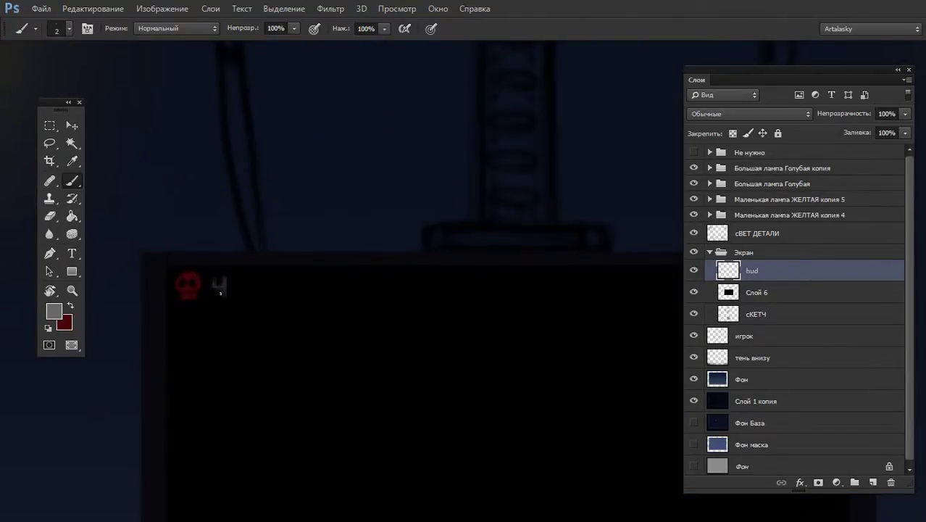
key("d")
key("x")
Zoom in on the top-left skull icon and draw a rectangular selection beside it
scroll(233, 297, "down", 1)
scroll(283, 395, "down", 1)
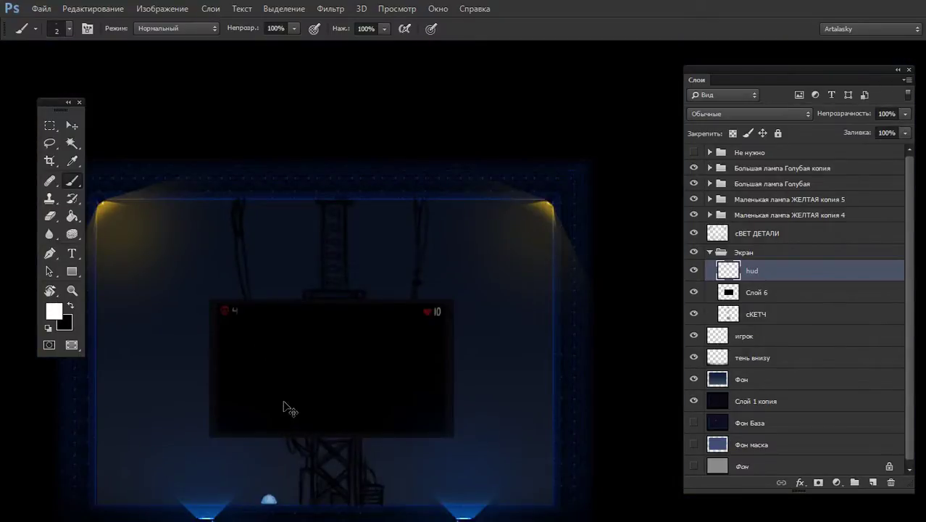
left_click_drag(329, 387, 316, 332)
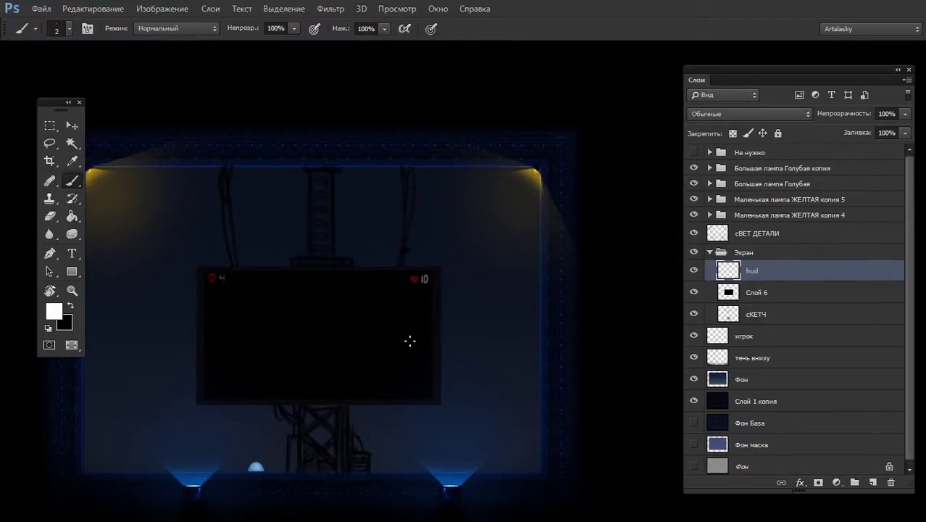
left_click(310, 241, "ctrl")
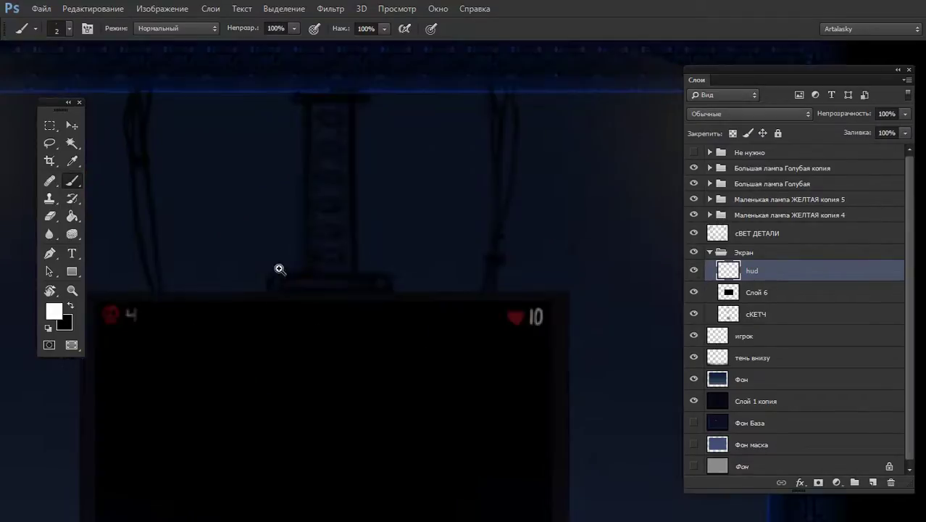
key("m")
mouse_move(169, 254)
left_mouse_down()
mouse_move(114, 326)
mouse_move(166, 256)
left_mouse_up()
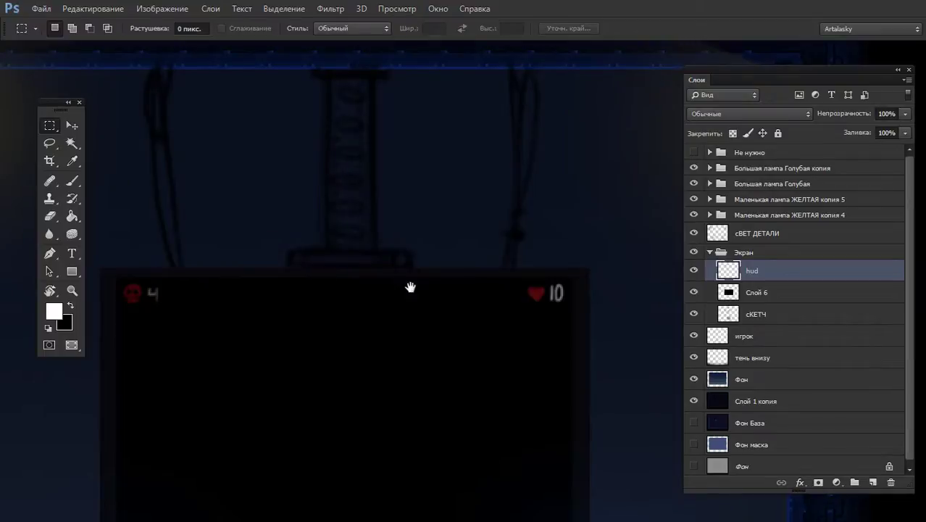
scroll(417, 239, "down", 1)
scroll(420, 225, "down", 2, "alt")
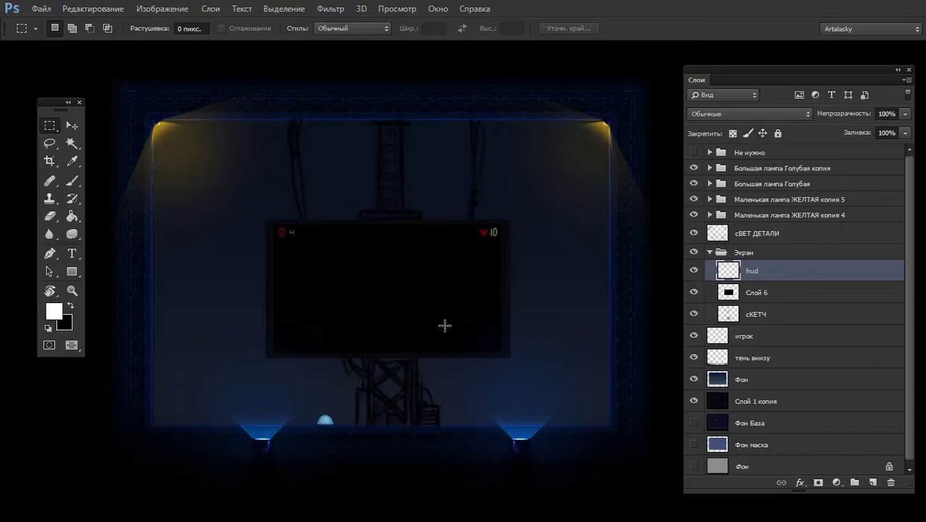
Lower the Экран group's opacity to 25%
left_click(743, 253)
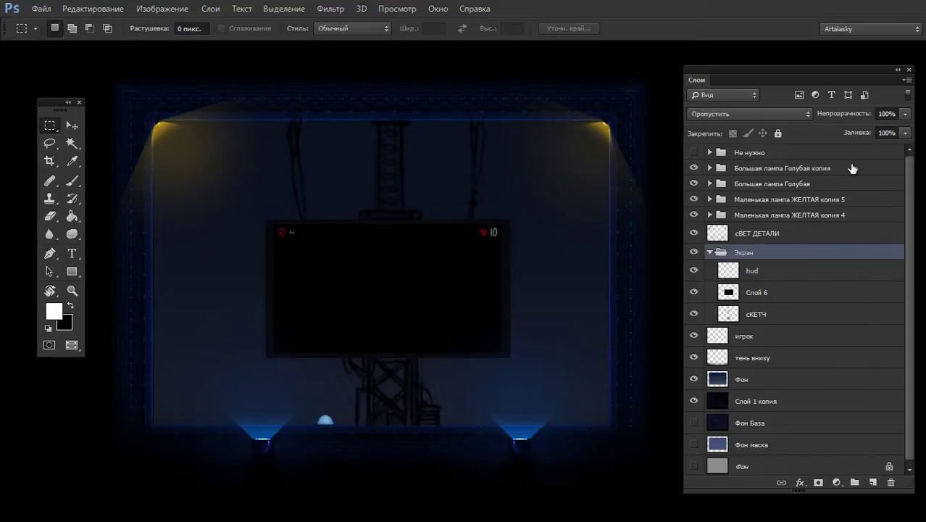
left_click(904, 114)
left_click_drag(856, 129, 898, 132)
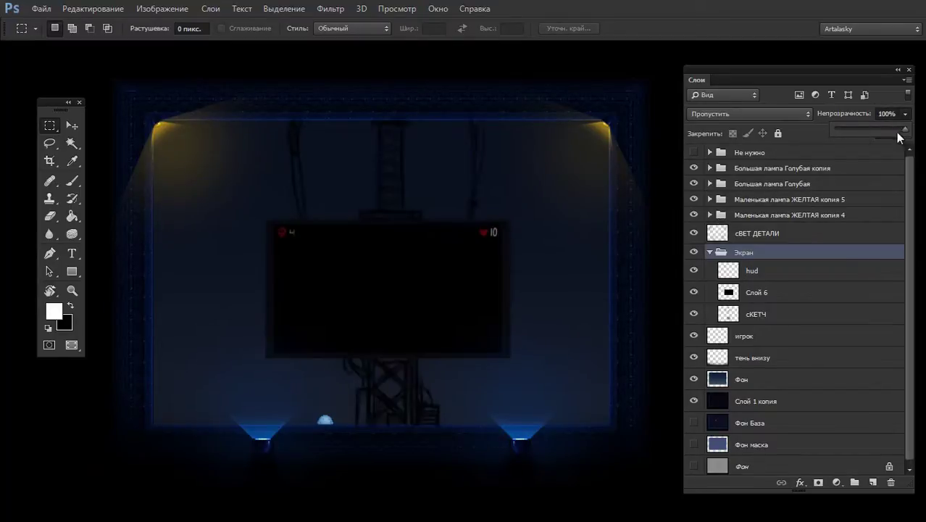
left_click(726, 255)
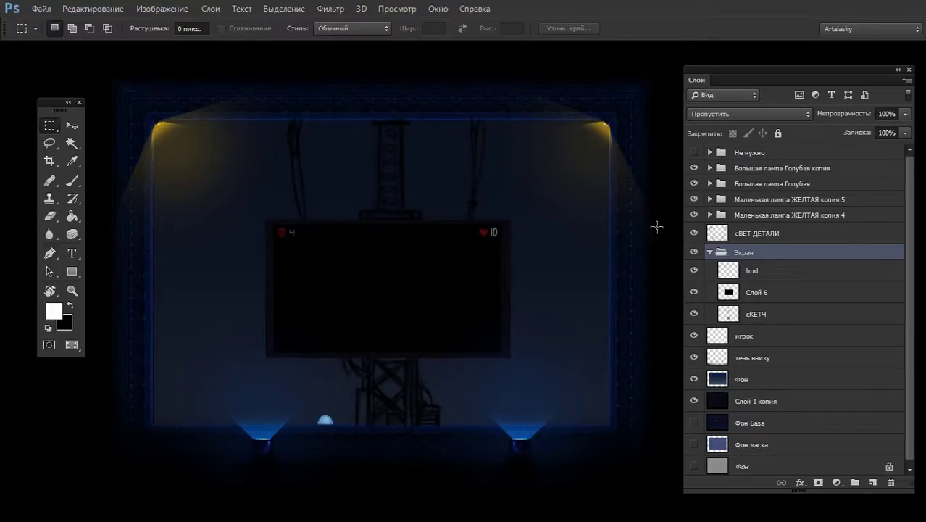
Duplicate the Экран group and merge the copy into a single layer
key("ctrl+j")
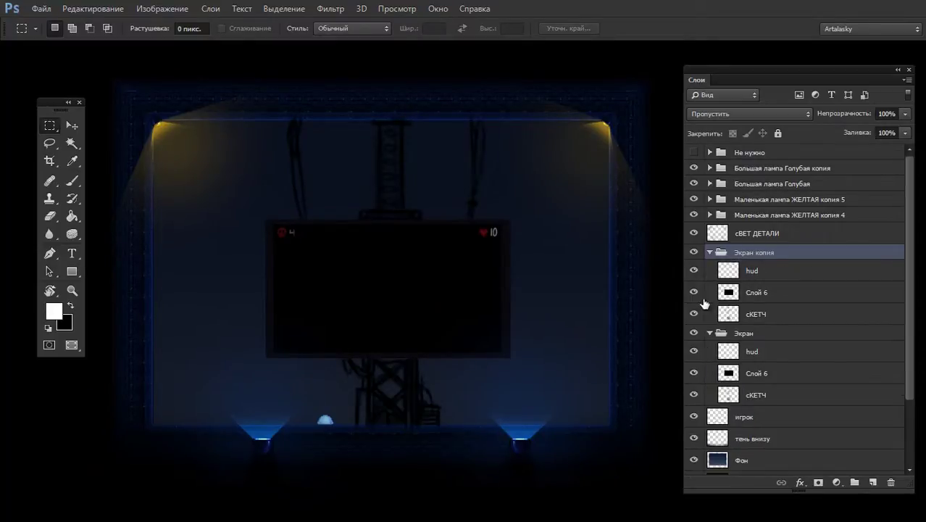
left_click(710, 333)
left_click(709, 251)
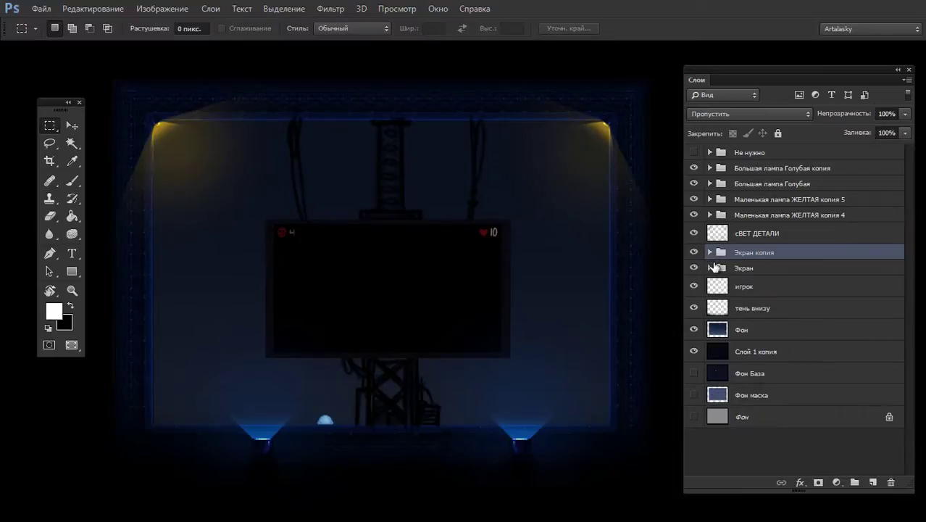
key("ctrl+e")
Colorize the merged copy with Hue/Saturation: hue 202, saturation 24, lightness +4
key("ctrl+u")
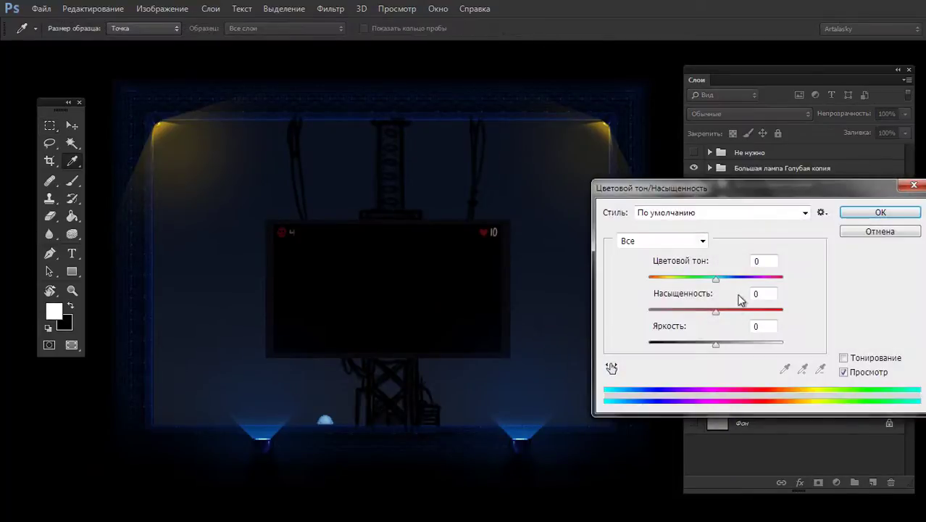
left_click_drag(716, 346, 727, 345)
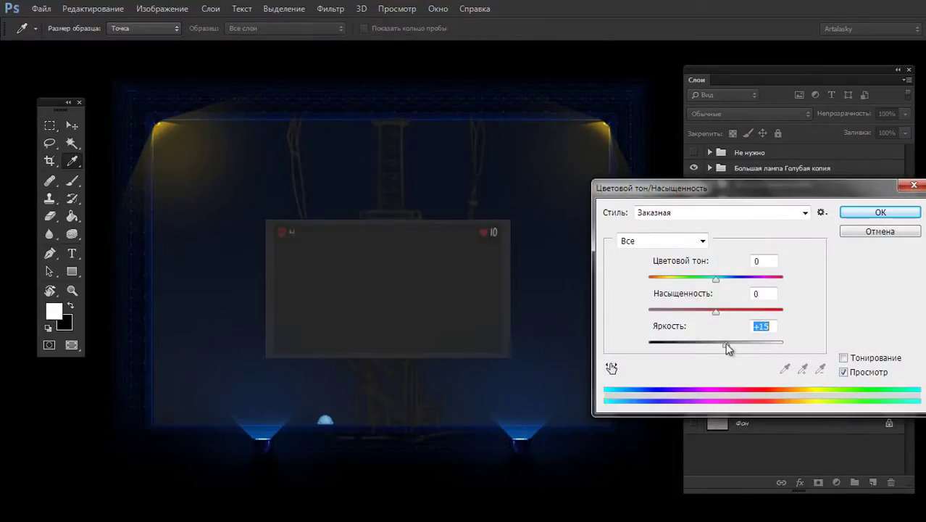
left_click_drag(716, 312, 715, 316)
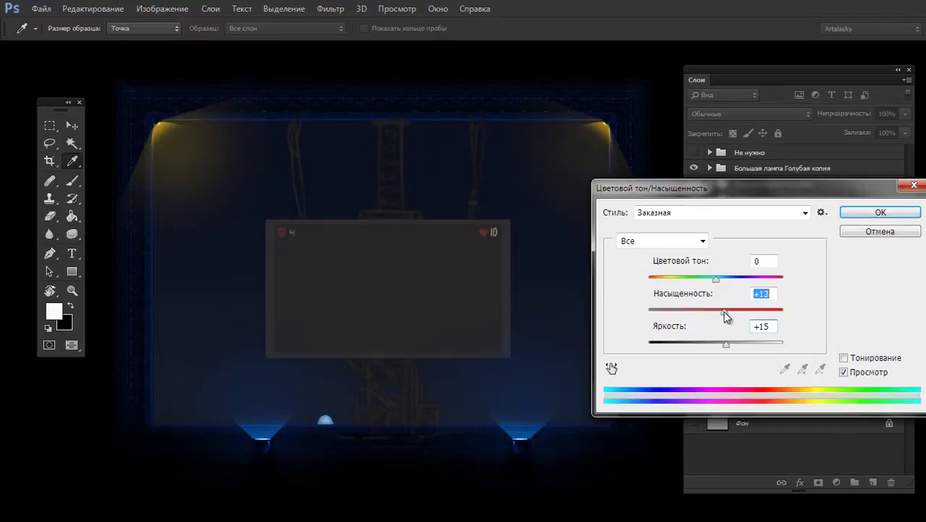
left_click_drag(715, 280, 745, 284)
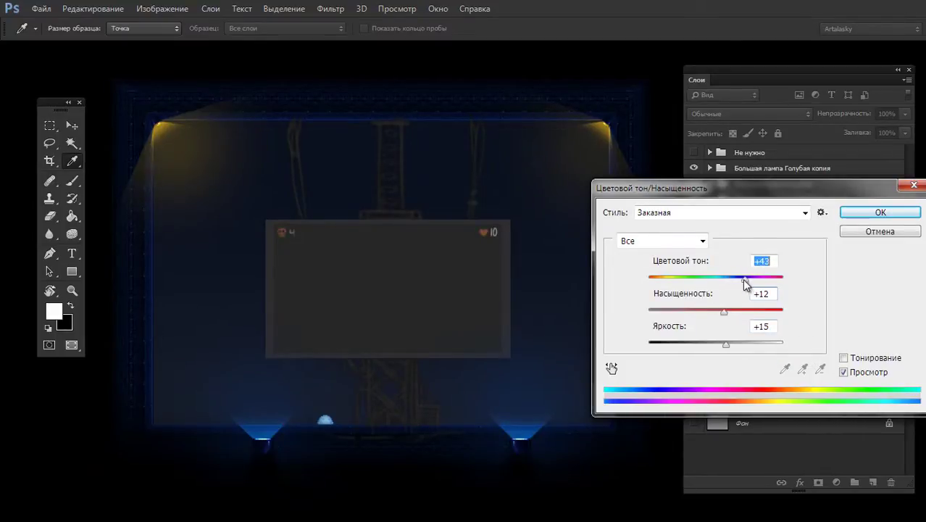
left_click(844, 358)
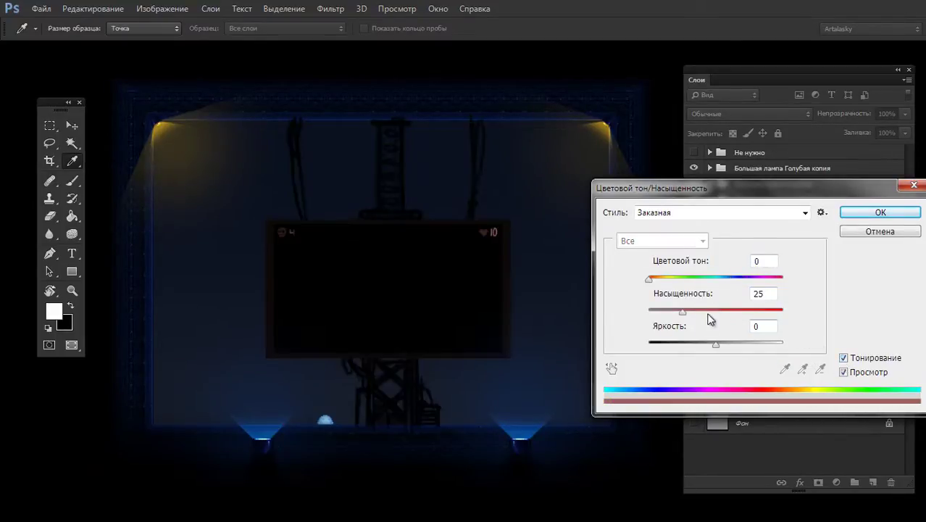
left_click_drag(680, 311, 681, 311)
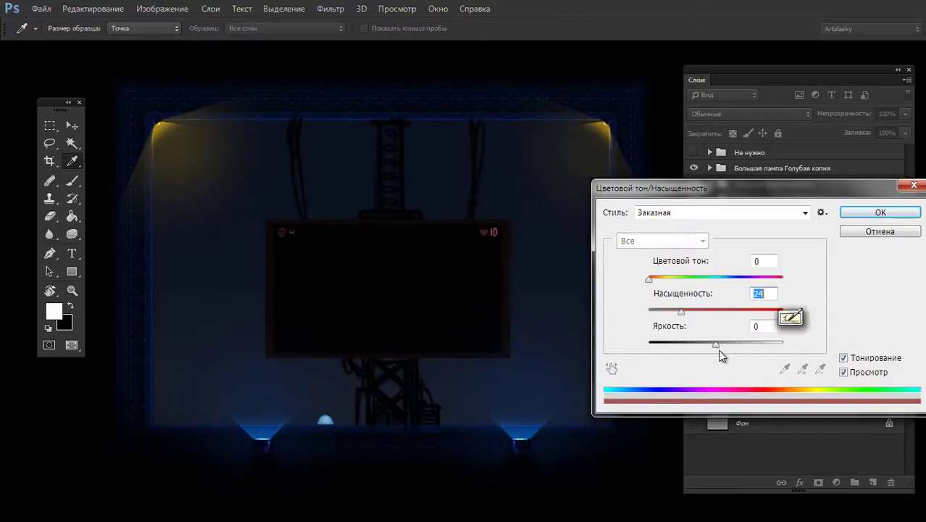
mouse_move(717, 346)
left_mouse_down()
mouse_move(728, 351)
mouse_move(719, 345)
left_mouse_up()
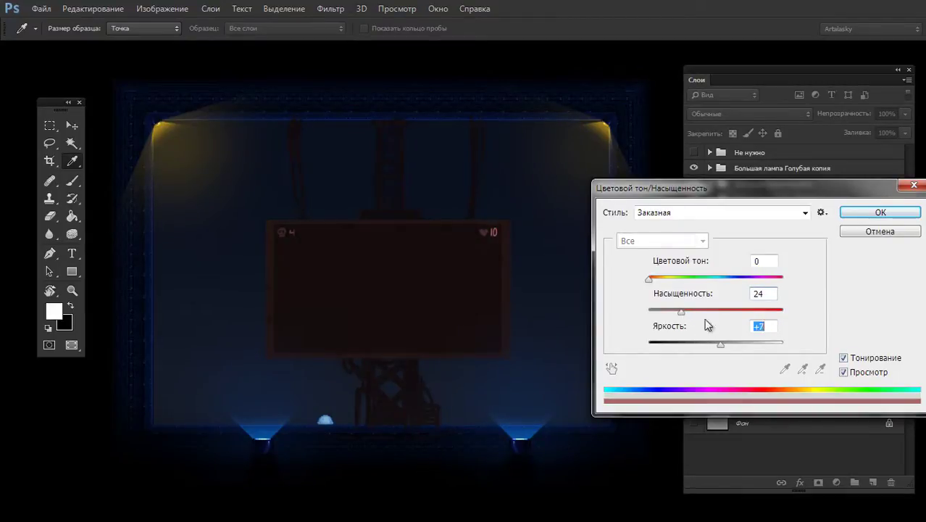
left_click_drag(661, 280, 723, 278)
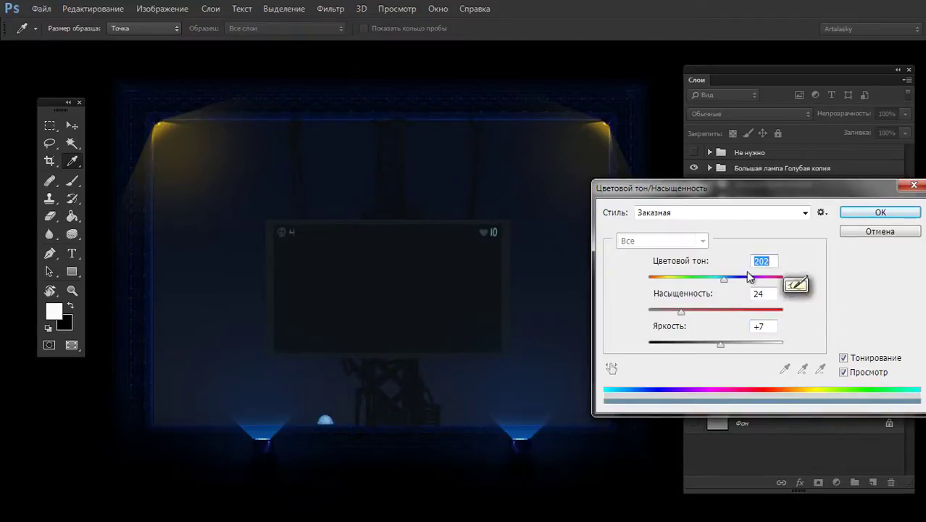
left_click_drag(721, 351, 719, 351)
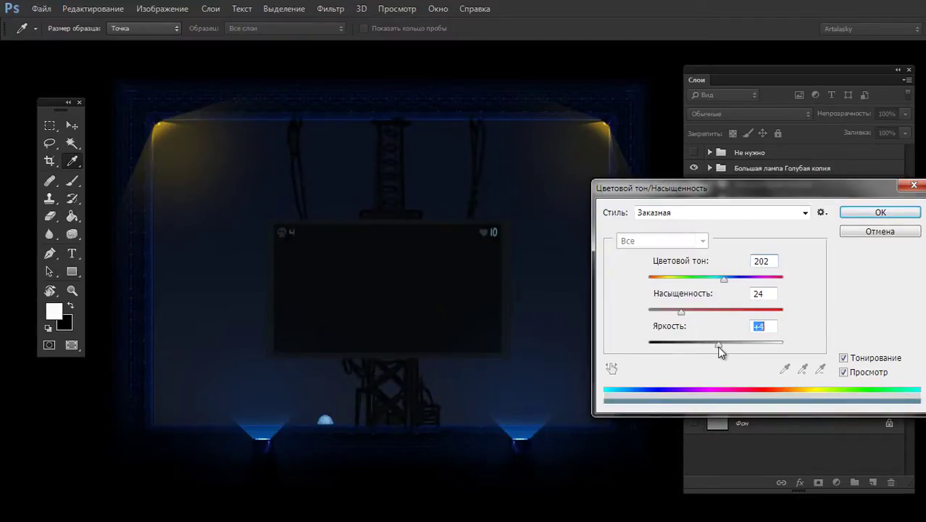
key("Return")
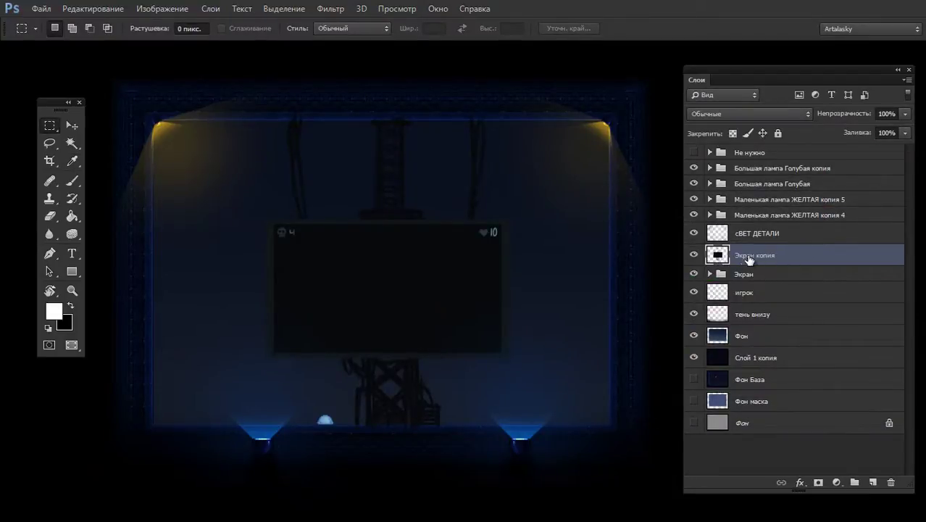
Move the tinted Экран копия into the Экран group and check Слой 6 by toggling its visibility
left_click_drag(717, 254, 736, 274)
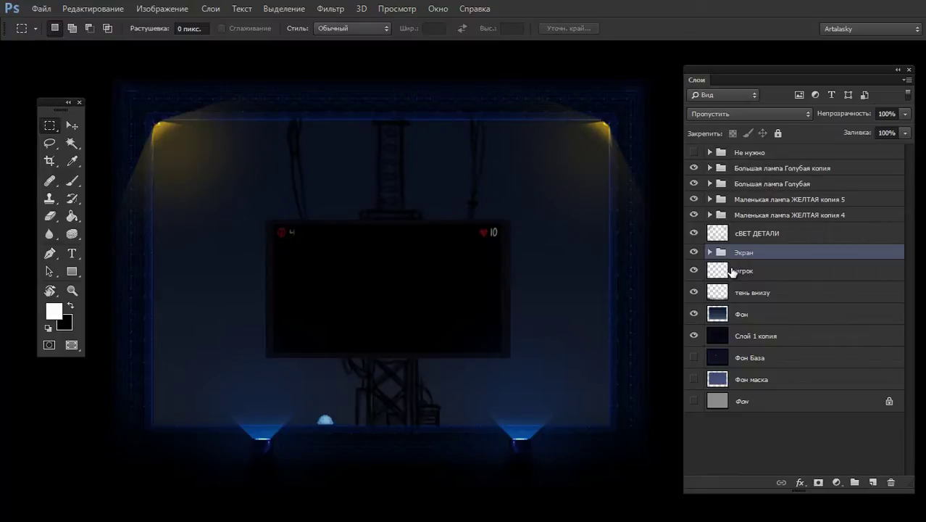
left_click(710, 252)
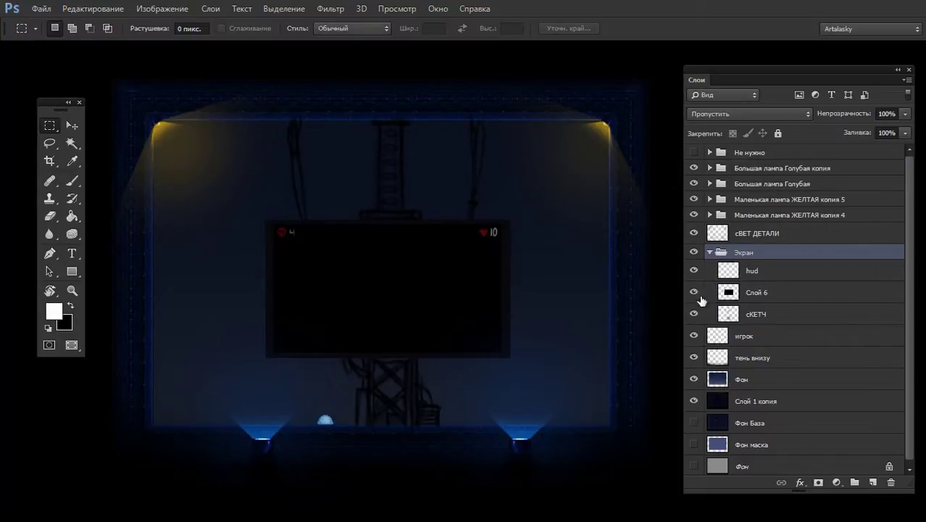
left_click(694, 292)
left_click(694, 292)
Select Слой 6 and begin typing a new name for it
left_click(716, 299)
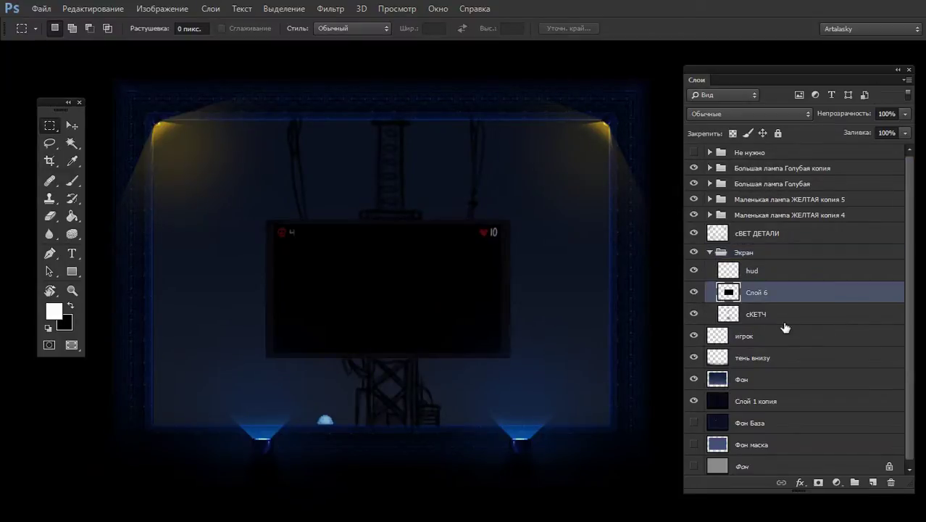
double_click(756, 293)
type("с")
type("ор")
key("Return")
key("ctrl+shift+n")
key("Return")
left_click(304, 262, "ctrl")
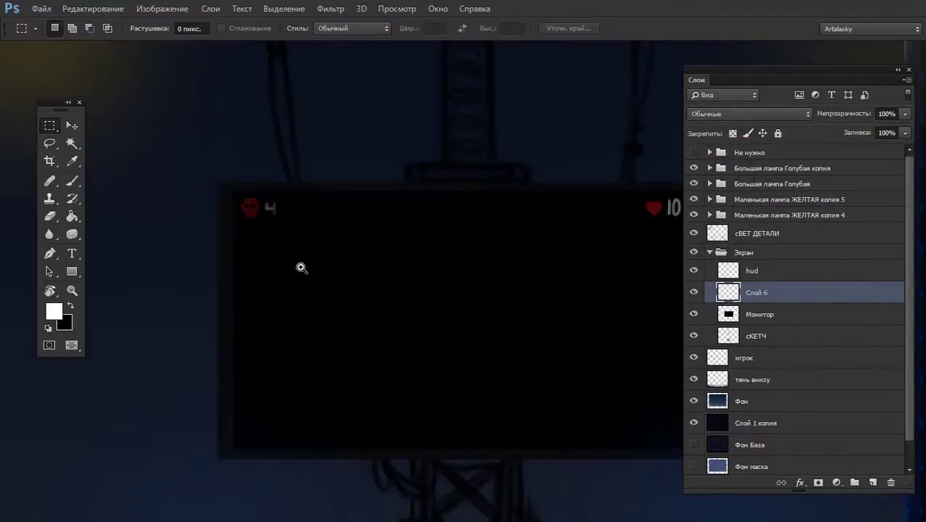
key("b")
key("alt")
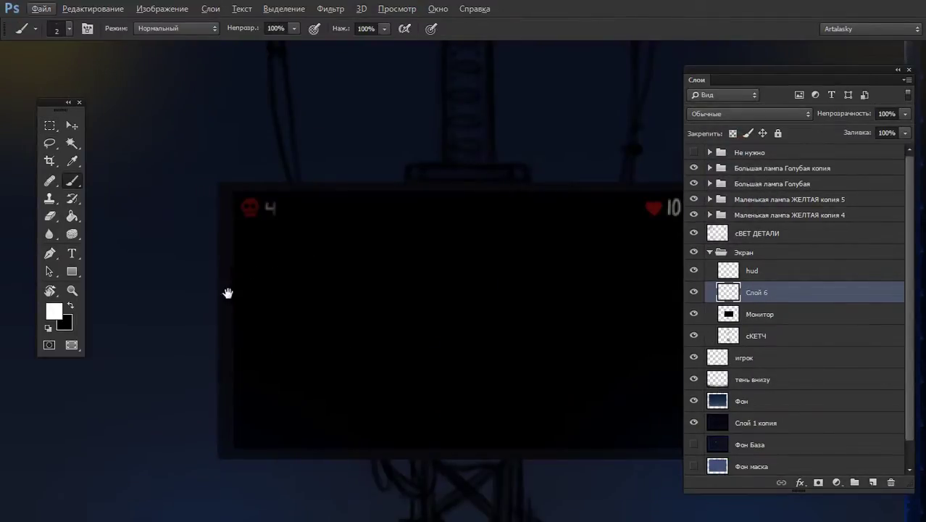
left_click_drag(227, 293, 314, 261)
left_click_drag(130, 41, 171, 97)
left_click(167, 94, "alt")
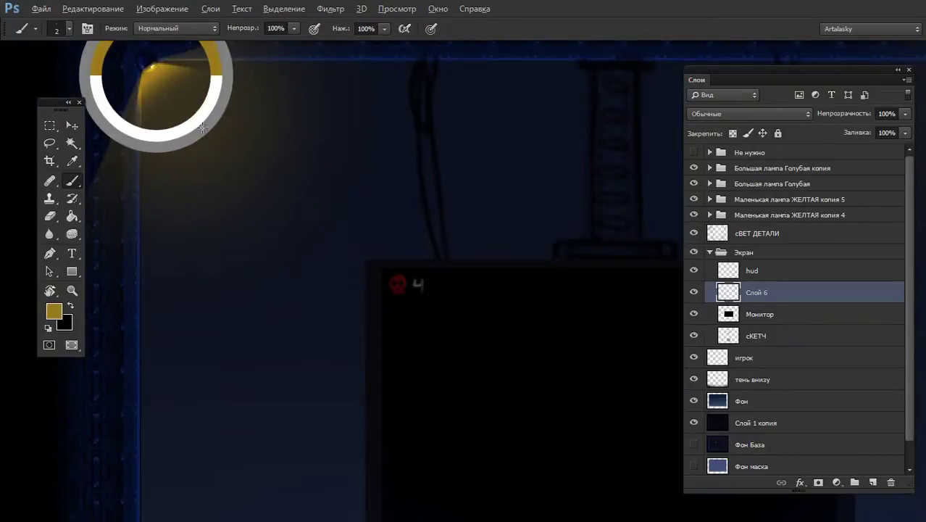
left_click_drag(395, 302, 396, 206)
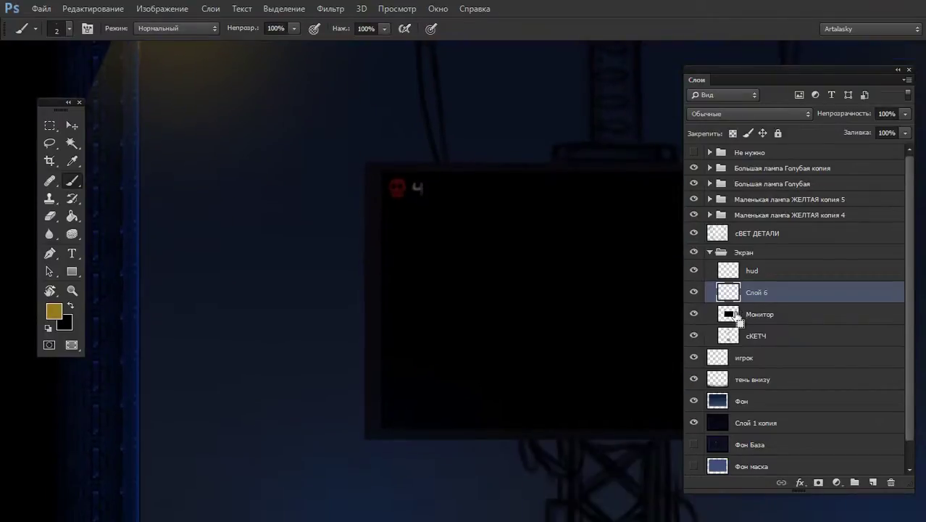
left_click(737, 319, "ctrl")
key("ctrl+d")
scroll(375, 194, "up", 1)
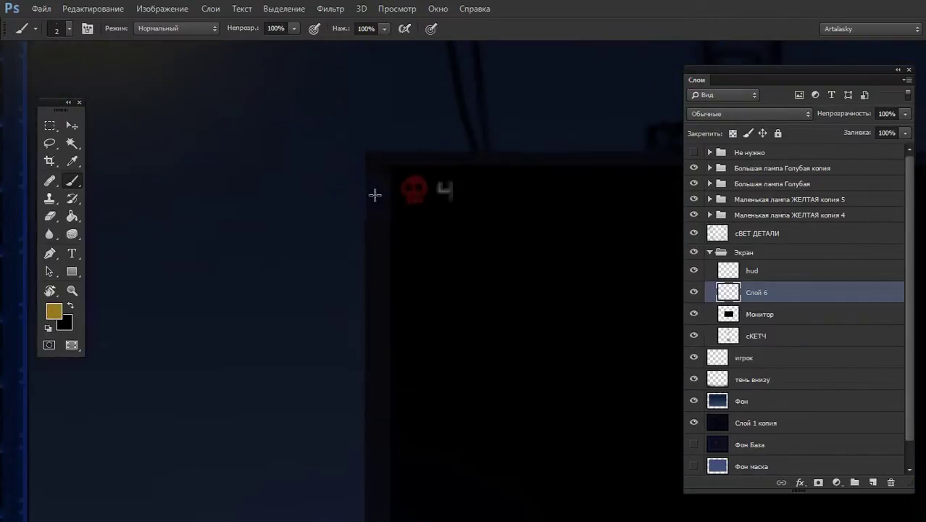
scroll(395, 211, "down", 1)
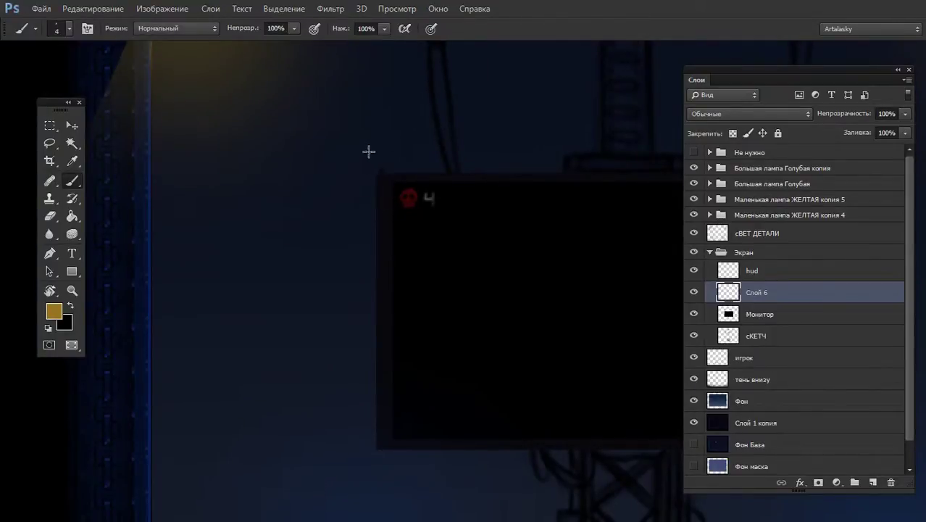
left_click_drag(377, 187, 381, 286)
key("ctrl+z")
left_click_drag(376, 176, 377, 416)
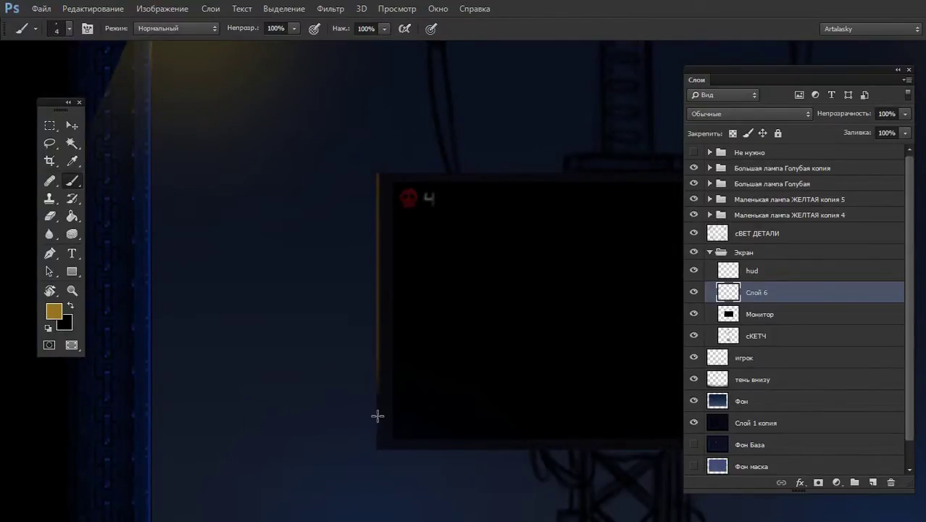
key("ctrl+z")
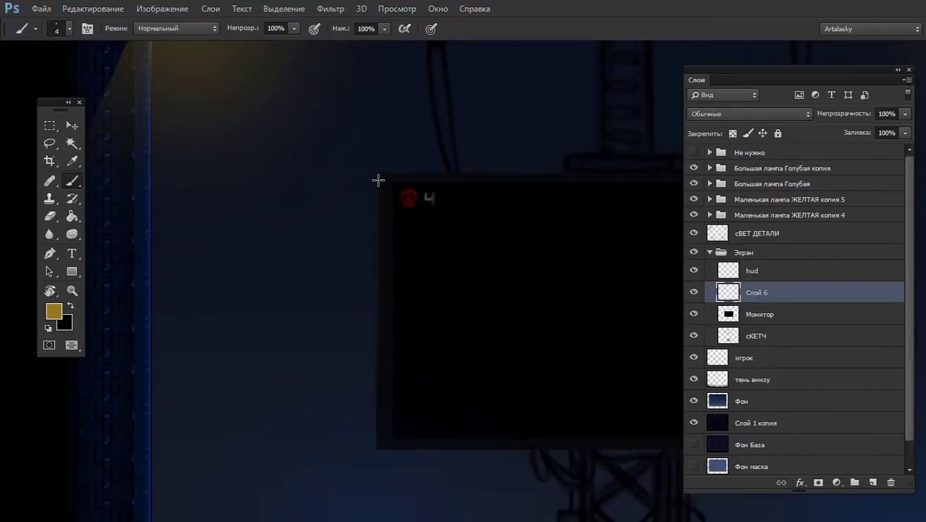
left_click(404, 160, "ctrl+alt")
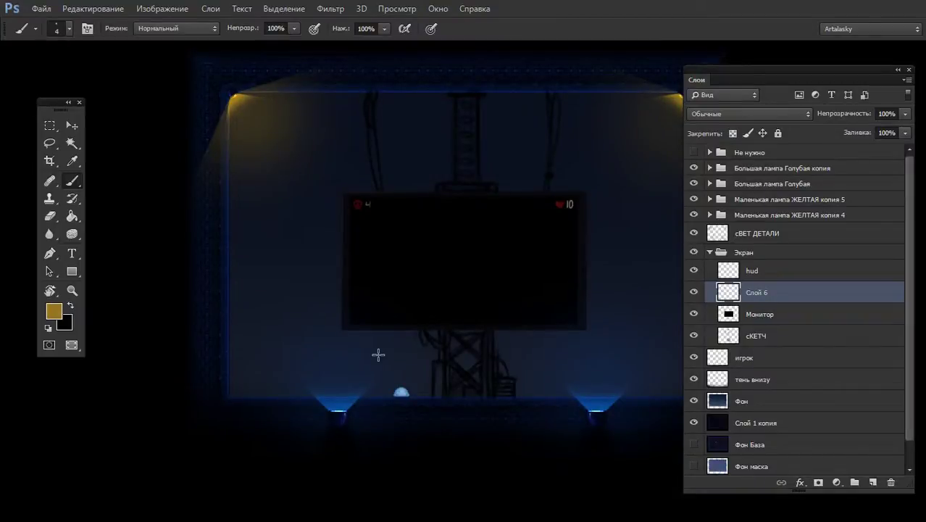
left_click(571, 215, "ctrl")
left_click_drag(581, 201, 499, 185)
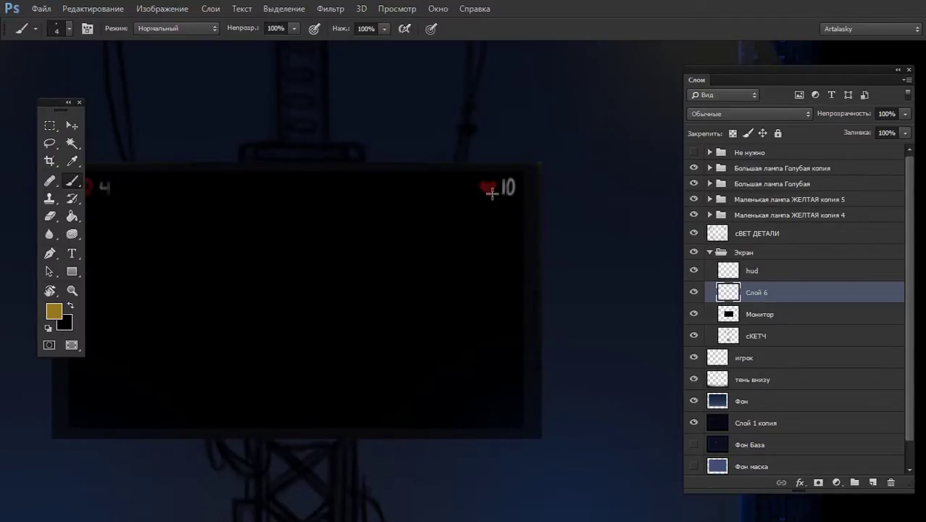
scroll(486, 218, "down", 2)
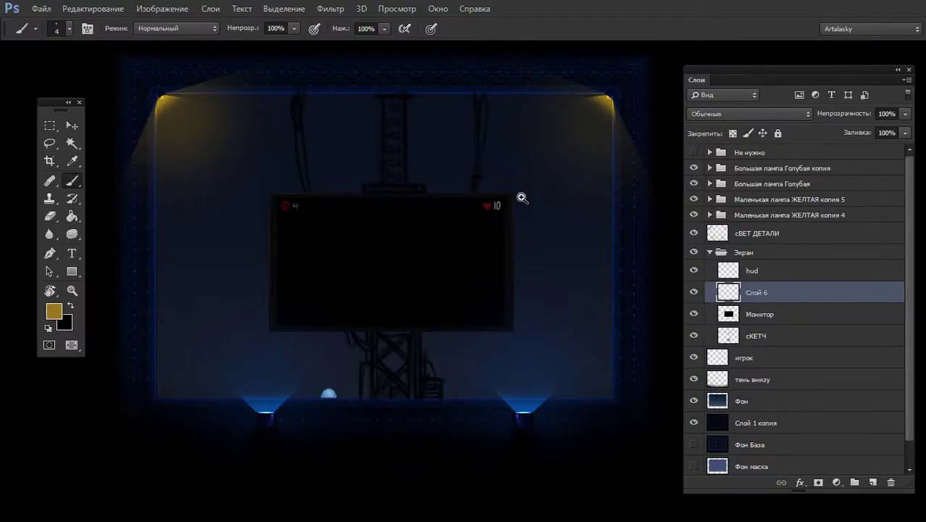
scroll(517, 191, "up", 3)
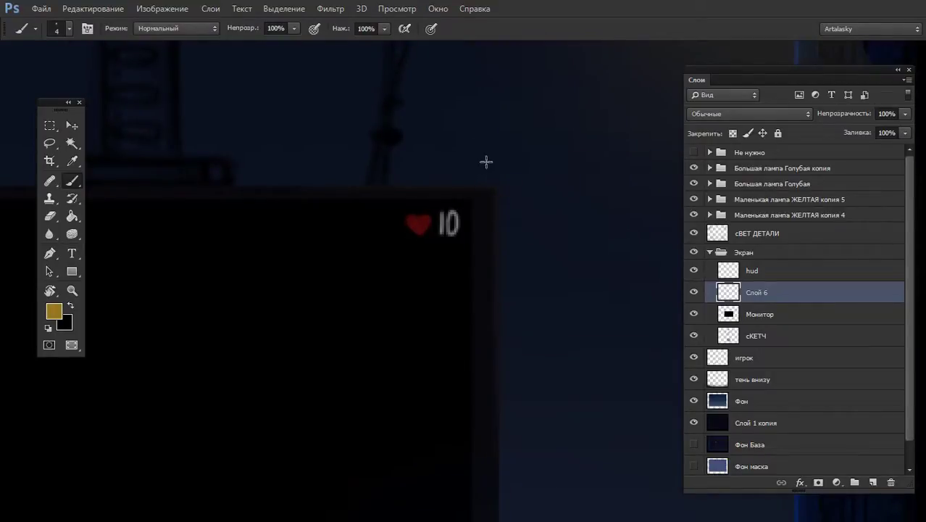
scroll(526, 252, "down", 2)
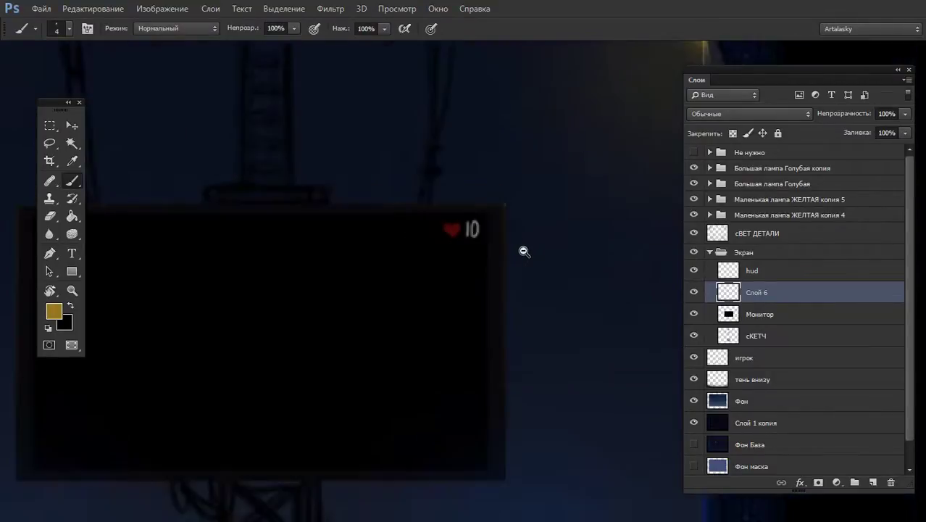
scroll(508, 261, "down", 1)
scroll(262, 251, "up", 3)
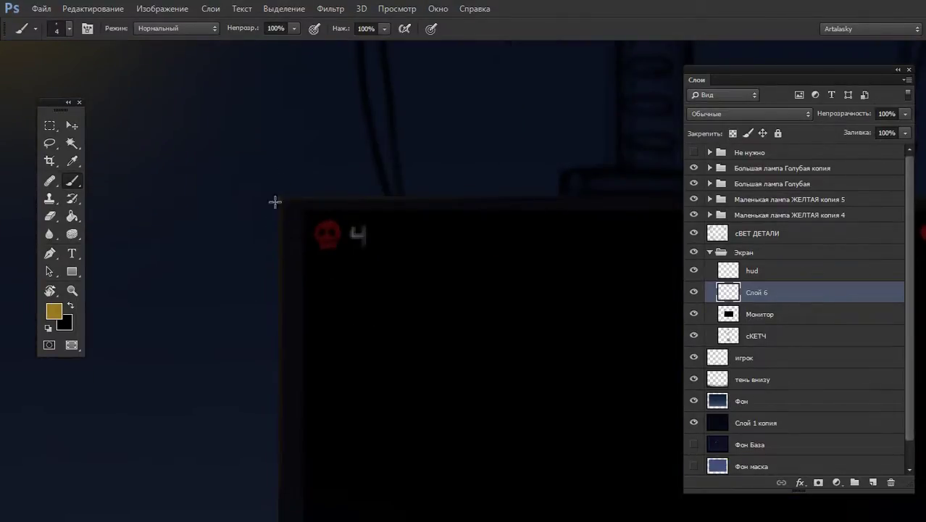
scroll(280, 297, "down", 3)
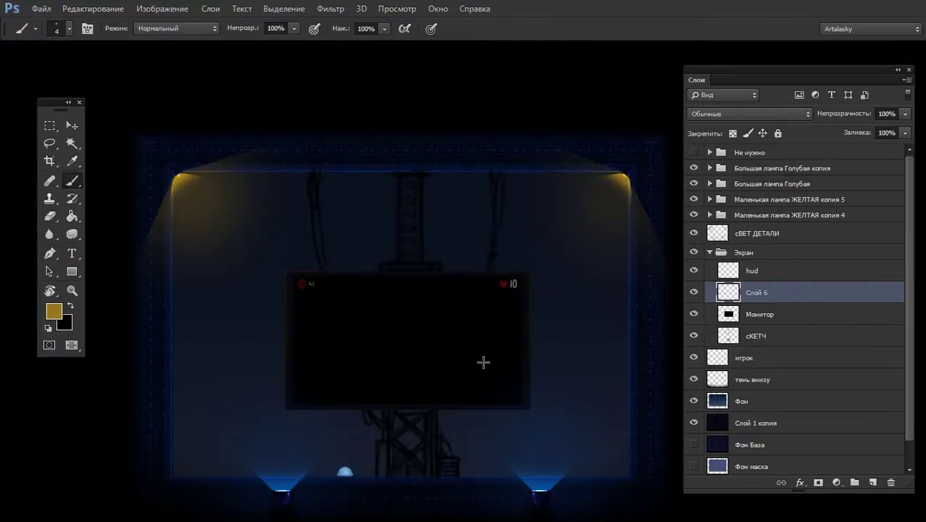
left_click_drag(484, 362, 486, 310)
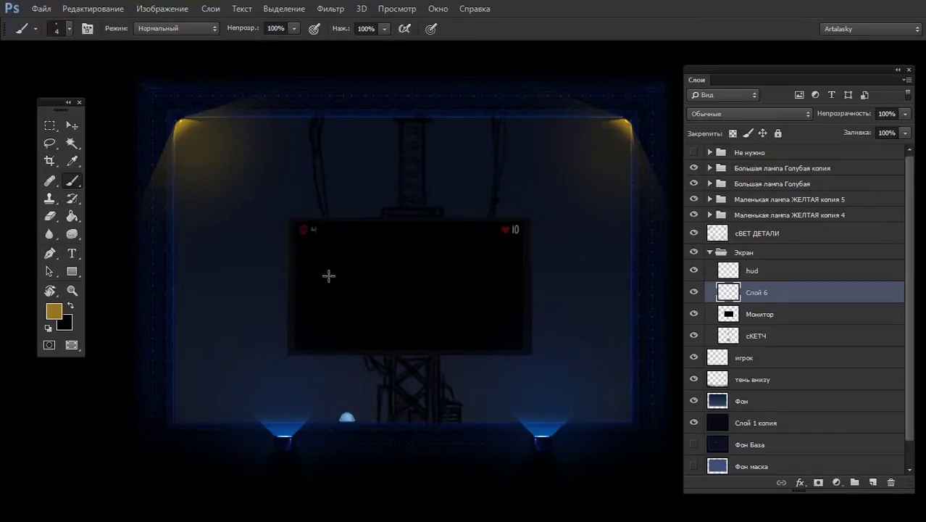
Sample a stage lamp's blue and paint a thin stroke along the monitor's lower-left edge
left_click(327, 352, "ctrl")
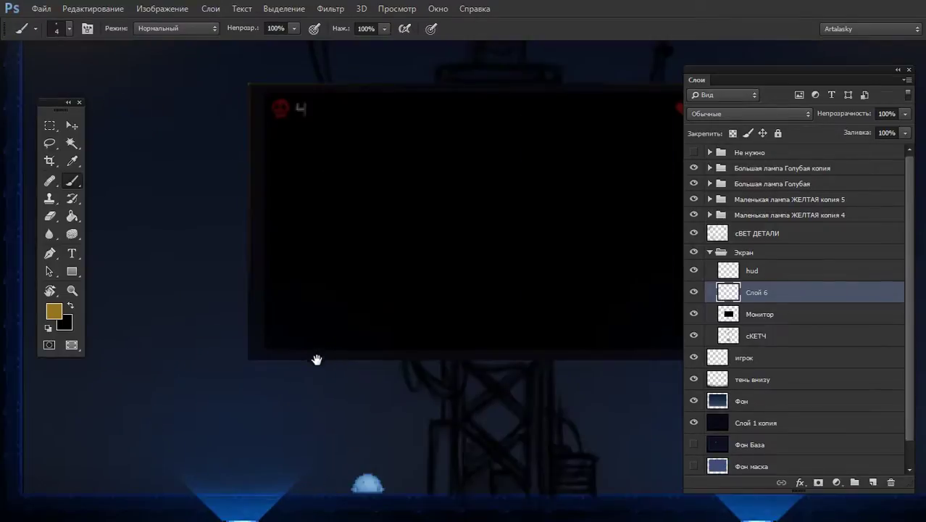
left_click(323, 359, "ctrl")
left_click(273, 403, "alt")
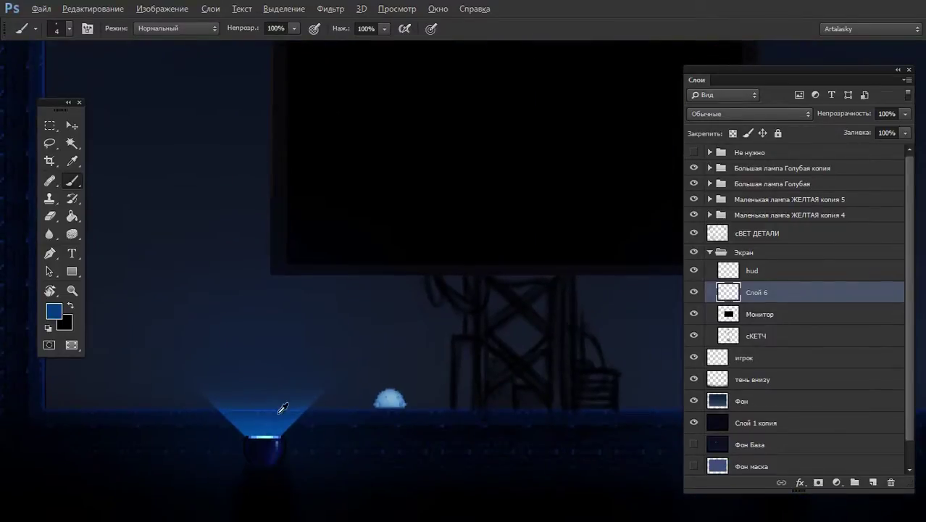
left_click(303, 330, "ctrl")
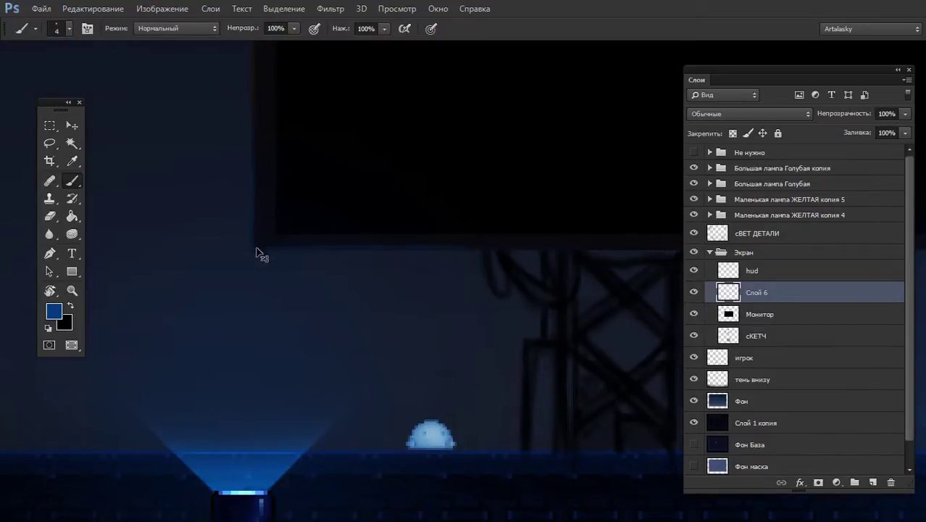
left_click_drag(252, 178, 250, 246)
Reselect the monitor's area, toggle the layer's transparency lock, then deselect
scroll(467, 269, "down", 1)
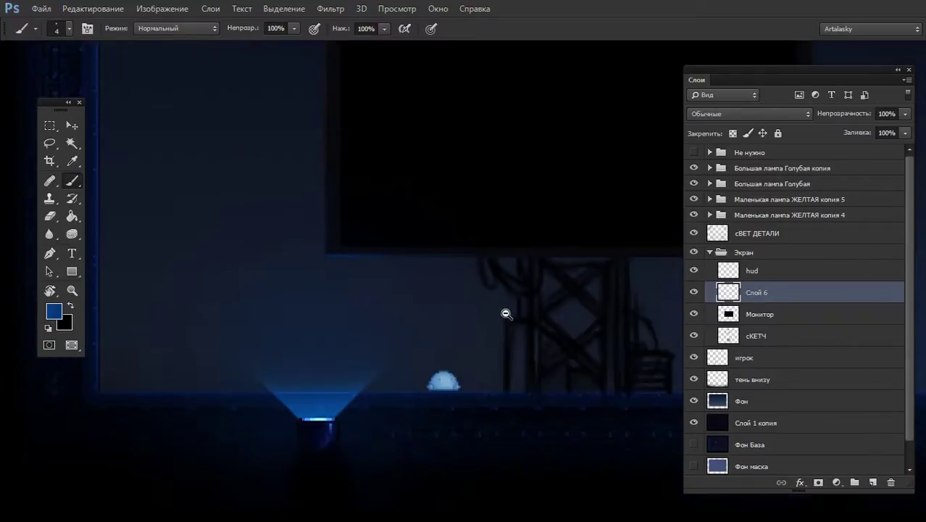
scroll(506, 310, "down", 1)
scroll(533, 271, "down", 1)
left_click_drag(443, 263, 422, 278)
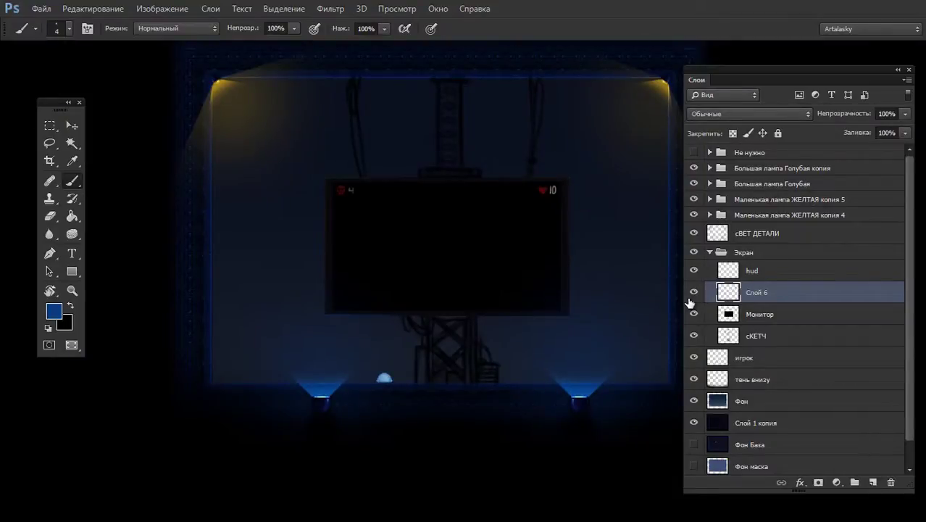
scroll(534, 245, "up", 2)
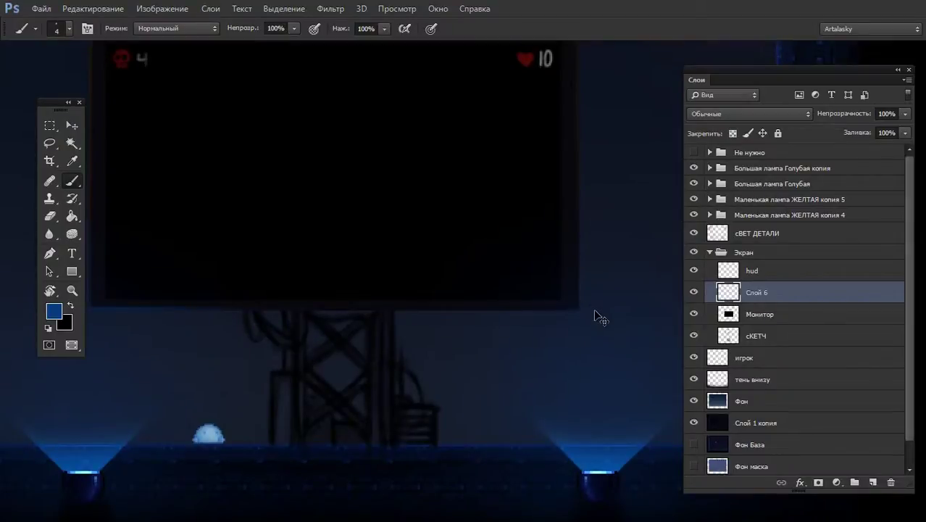
key("ctrl+shift+d")
left_click(730, 134)
left_click(730, 137)
key("ctrl+d")
Set up the eraser with a soft round 56 px tip
left_click(289, 369, "alt")
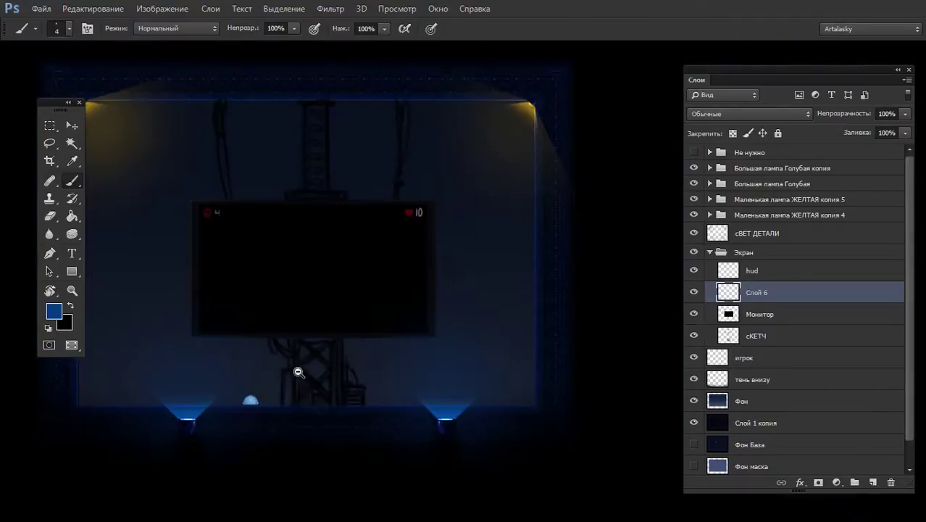
left_click(304, 355, "ctrl")
key("e")
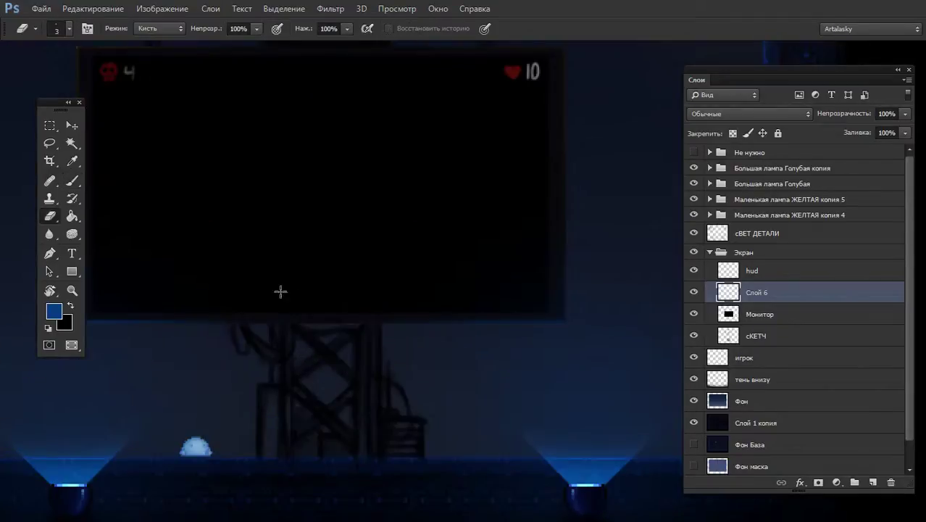
right_click(287, 311)
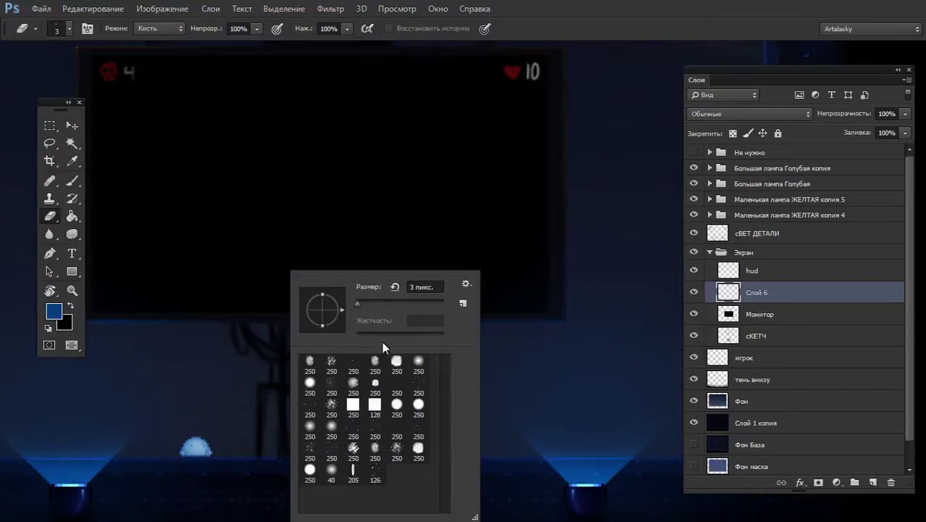
left_click(310, 433)
left_click(380, 303)
key("Return")
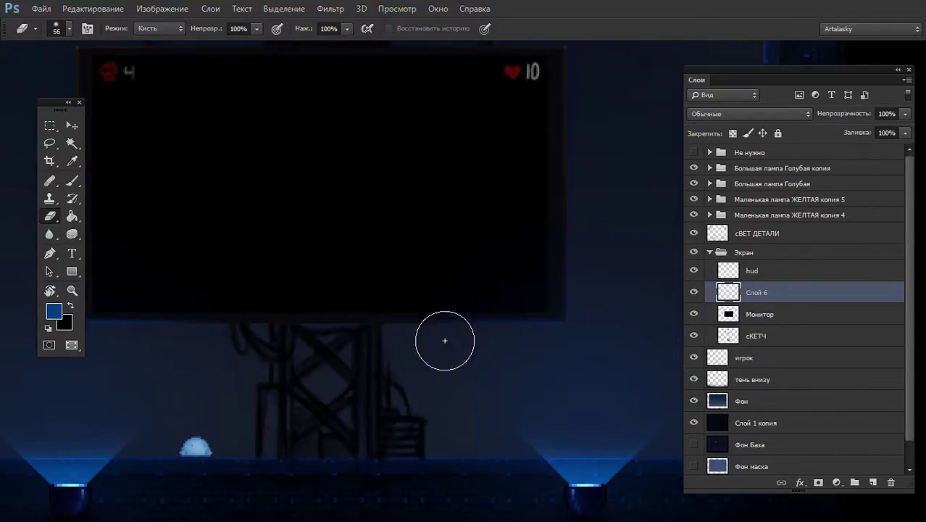
left_click(341, 377, "alt")
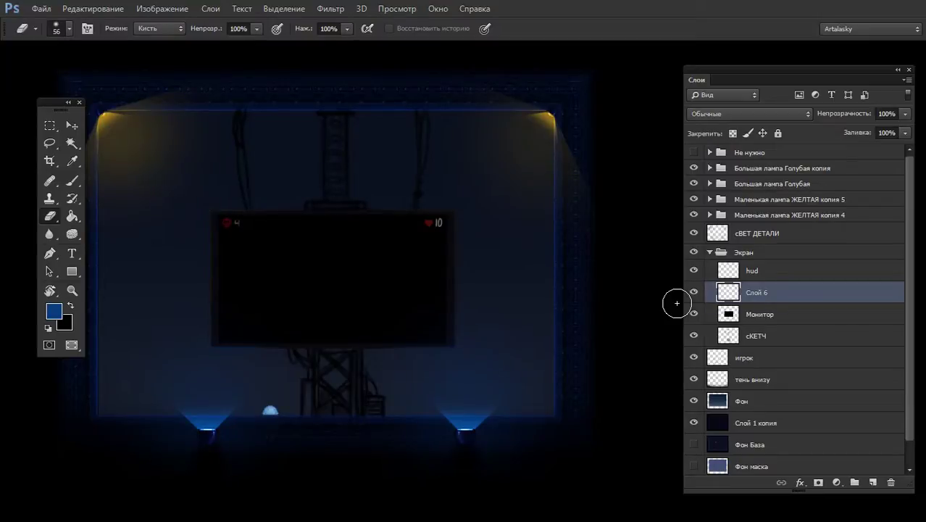
Rename layer Слой 6 to 'сВЕТ МОНИТОР'
double_click(748, 295)
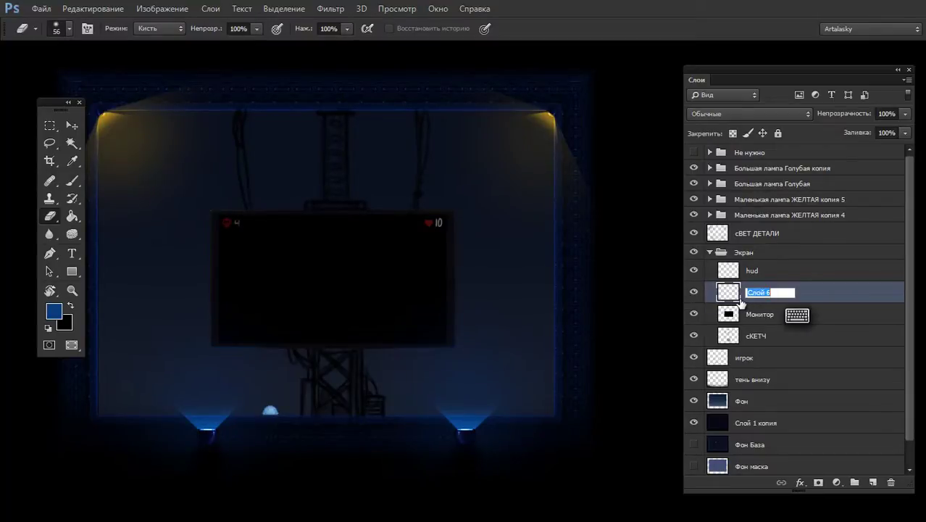
type("сВЕТ")
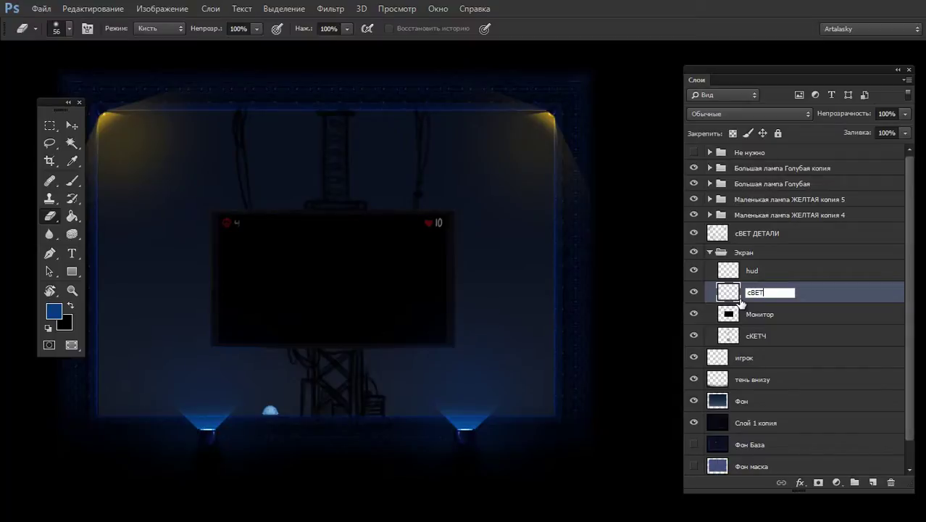
type("Р")
key("Return")
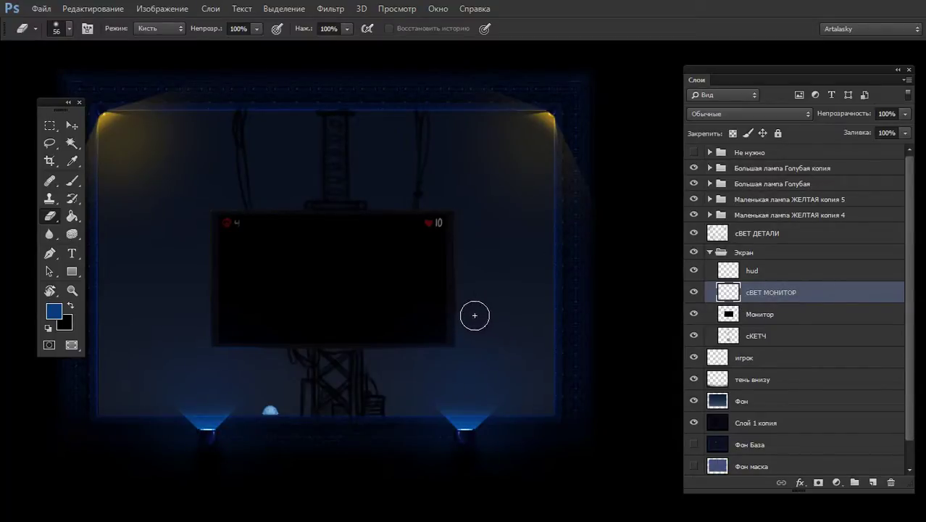
Sample the top-left yellow lamp's gold as the thin brush's paint colour
left_click(374, 220)
key("b")
left_click_drag(148, 215, 193, 195)
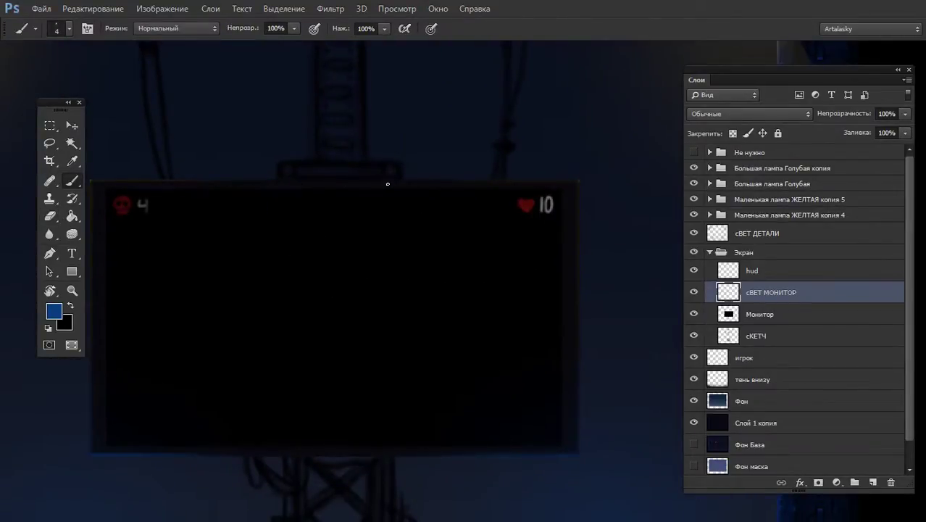
left_click(524, 252, "alt")
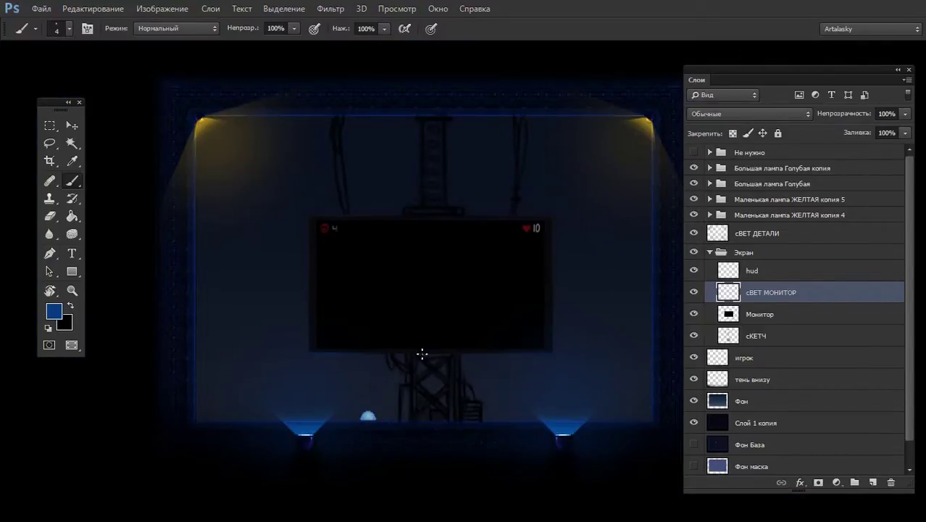
left_click(216, 128, "alt")
left_click(348, 264, "ctrl")
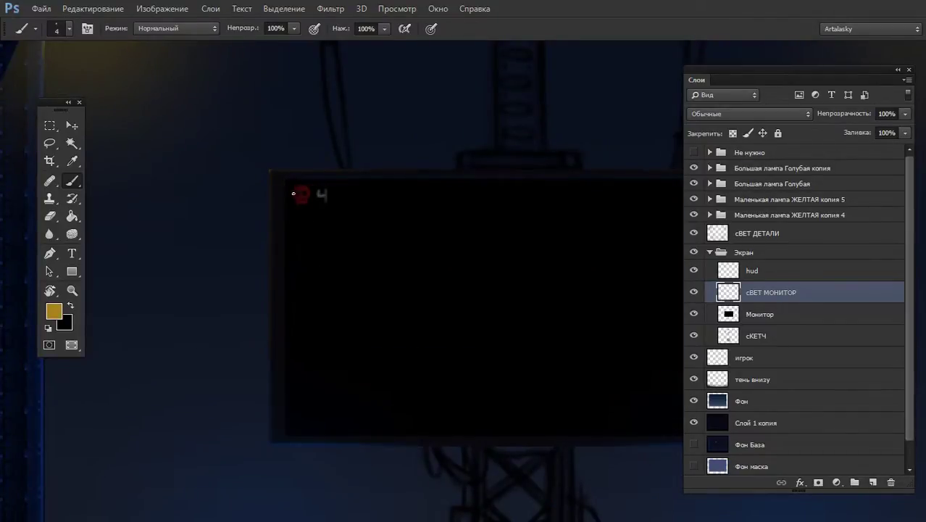
scroll(363, 177, "up", 3)
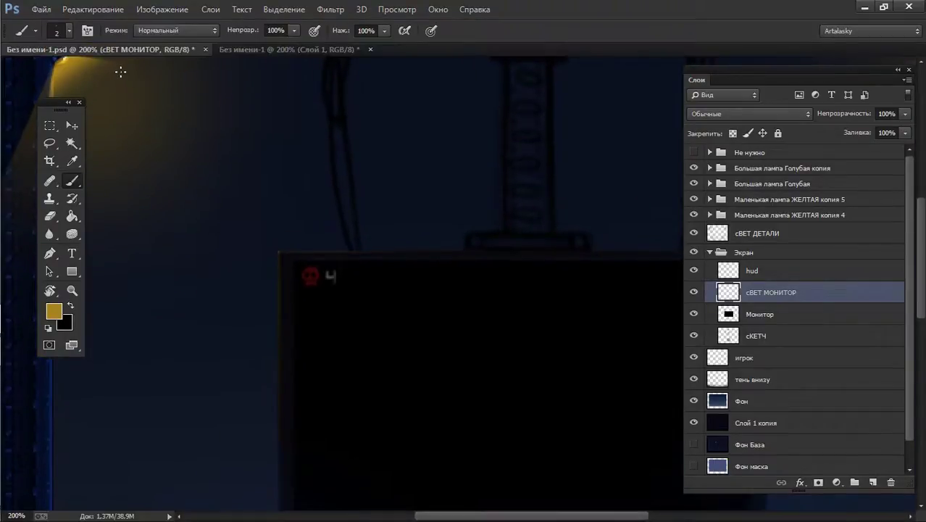
In full-screen view, draw gold arrows from both top lamps and thin rim strokes down the monitor's sides
key("f")
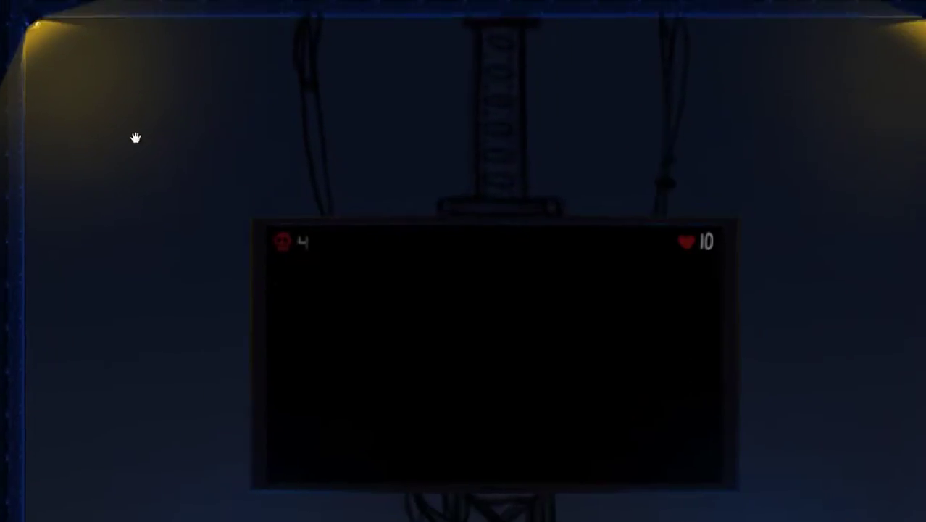
left_click_drag(91, 92, 648, 343)
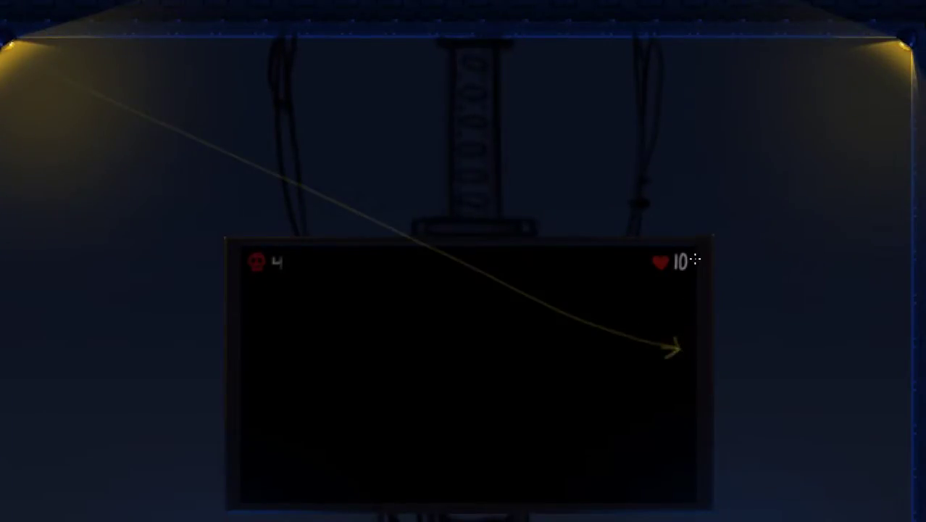
left_click_drag(695, 259, 697, 519)
left_click_drag(608, 269, 344, 374)
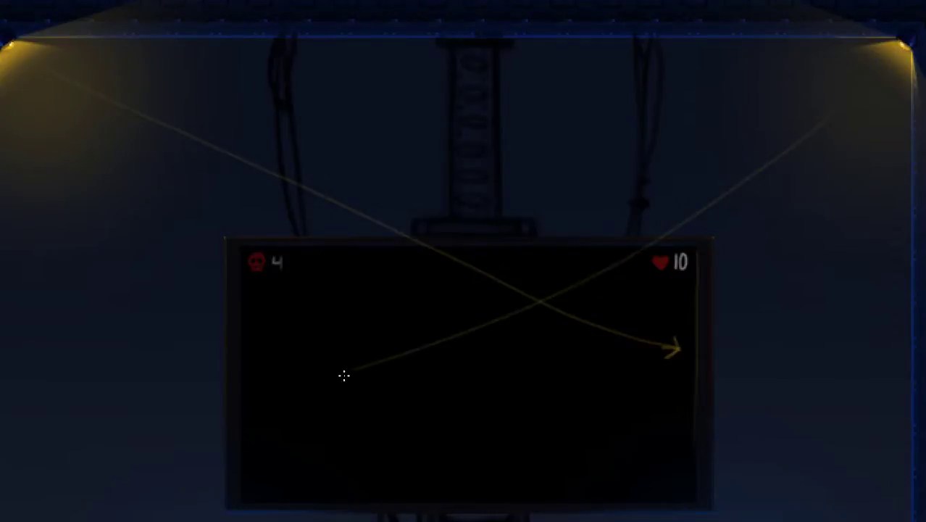
left_click_drag(243, 268, 267, 454)
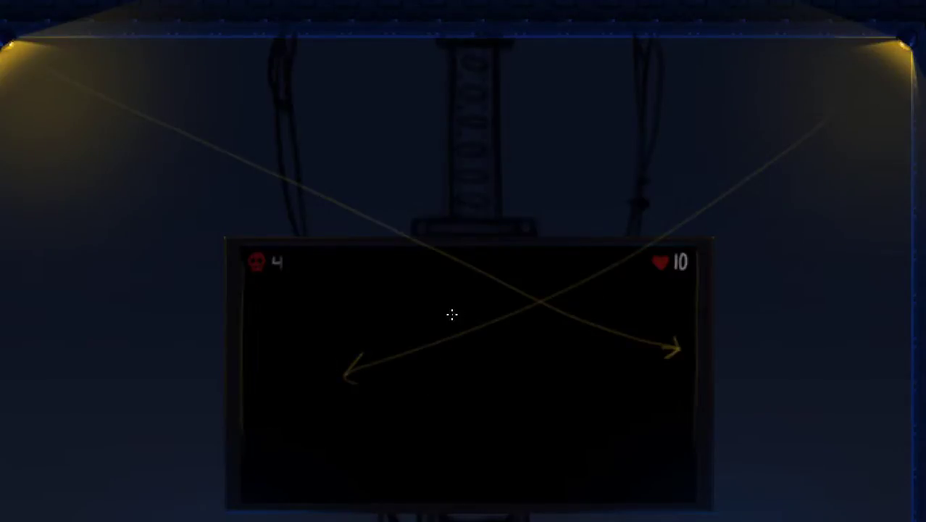
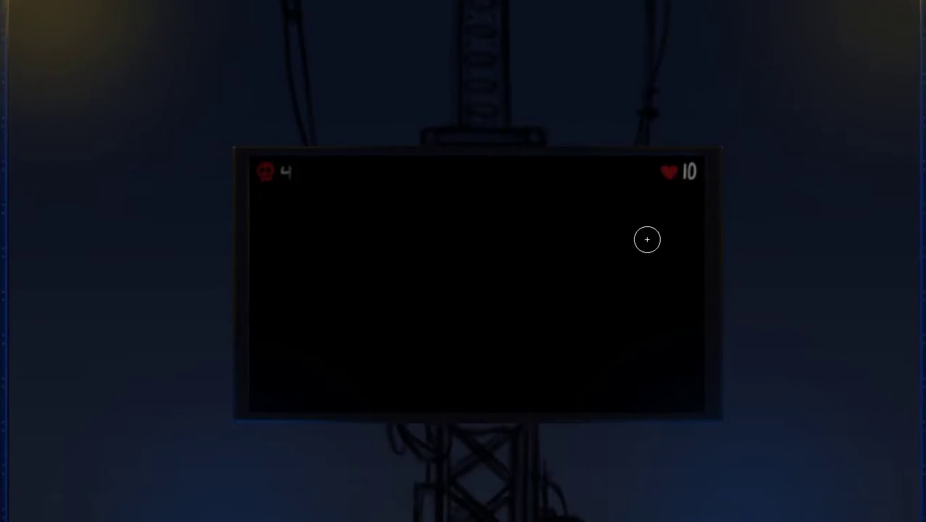
Toggle the свет МОНИТОР layer off and on to compare, and zoom into the monitor's corner
key("alt+space")
key("Escape")
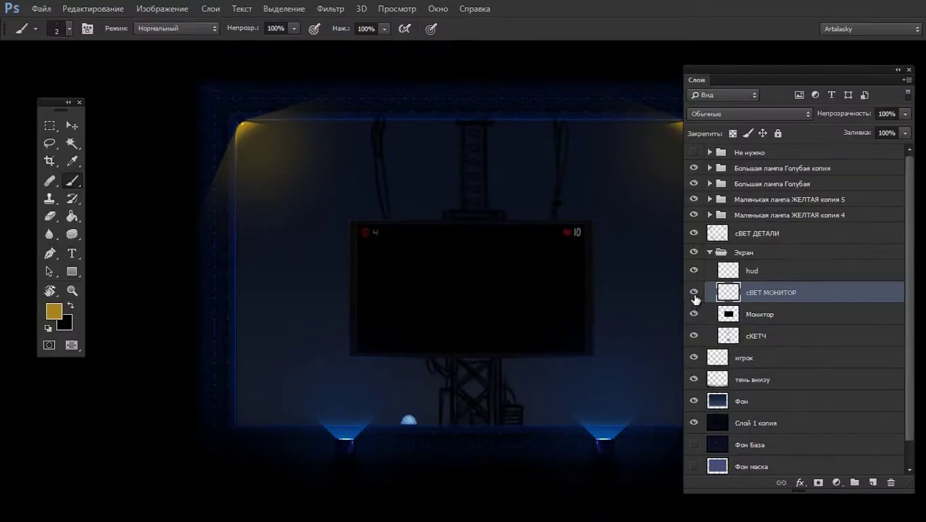
left_click(694, 293)
left_click(694, 297)
scroll(374, 244, "up", 3)
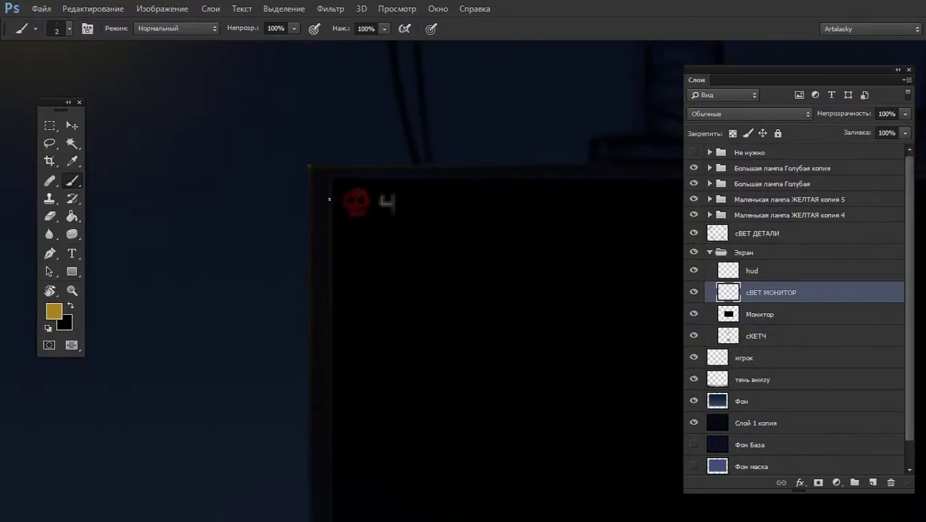
Erase the stray speck beside the skull counter with a small 9 px eraser
key("e")
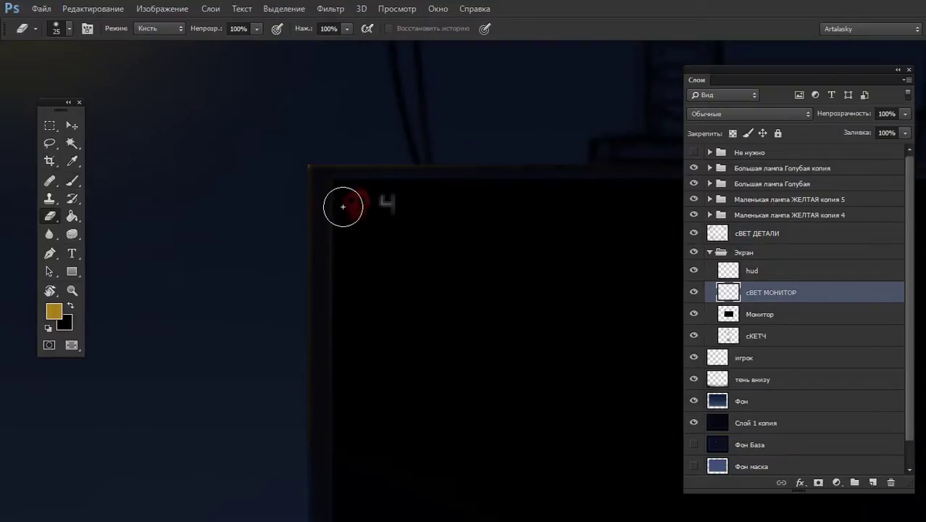
key("bracketleft")
key("bracketleft")
key("bracketleft")
left_click(507, 320, "ctrl+alt")
left_click(530, 348, "ctrl")
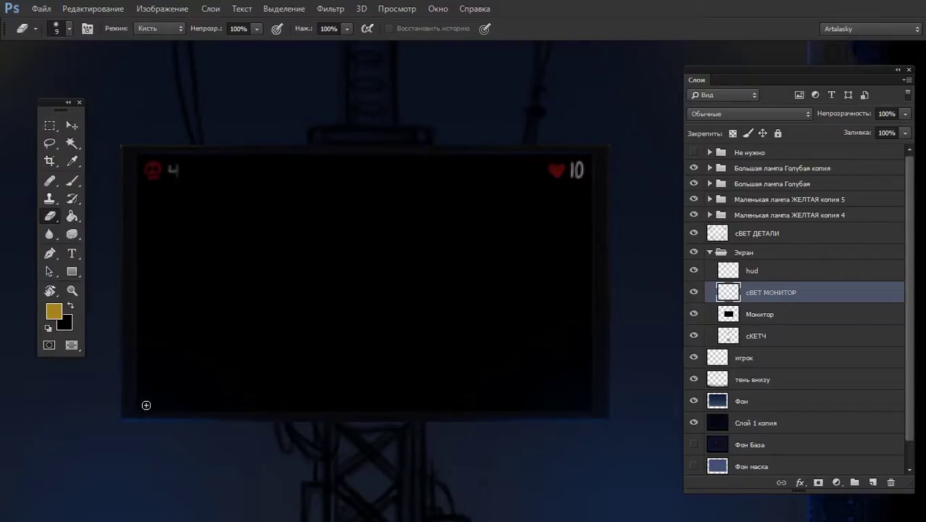
Set the foreground colour to dark grey 3b414b in the Color Picker
key("b")
key("d")
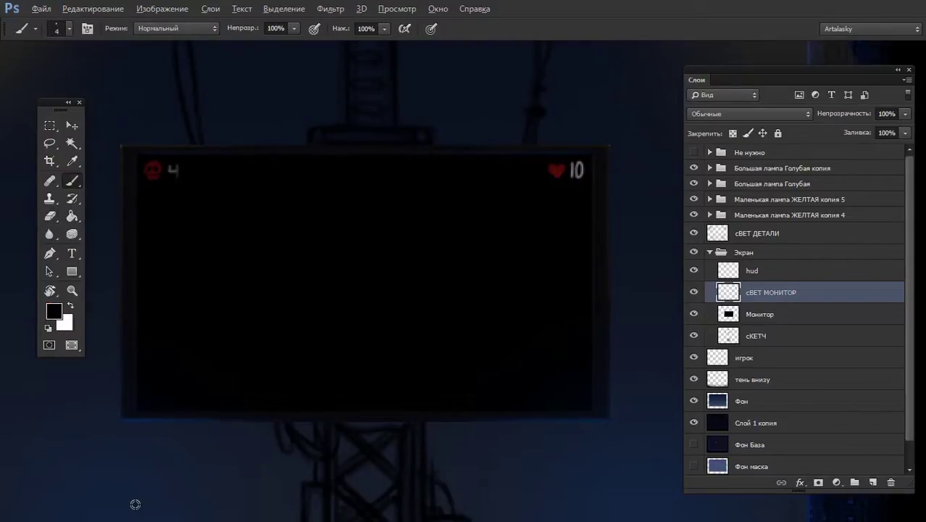
left_click(135, 504, "alt")
left_click(56, 319)
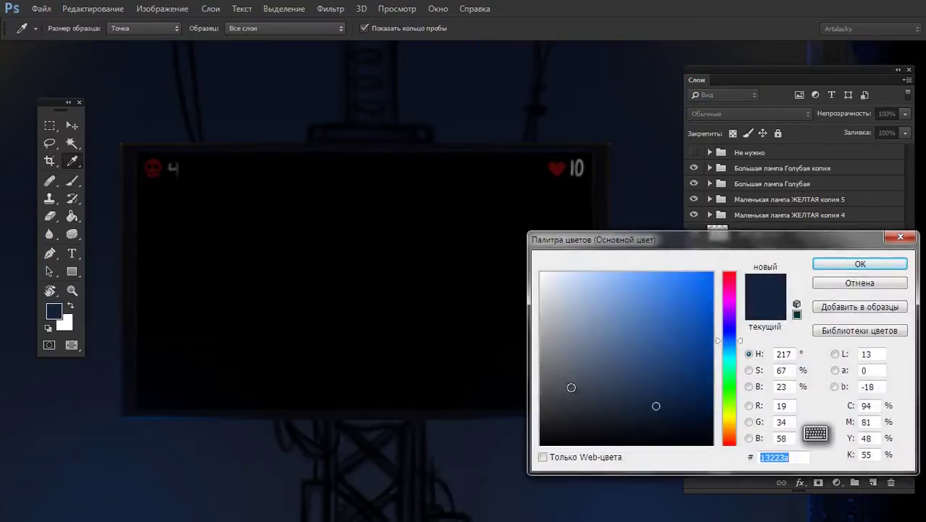
type("3b414b")
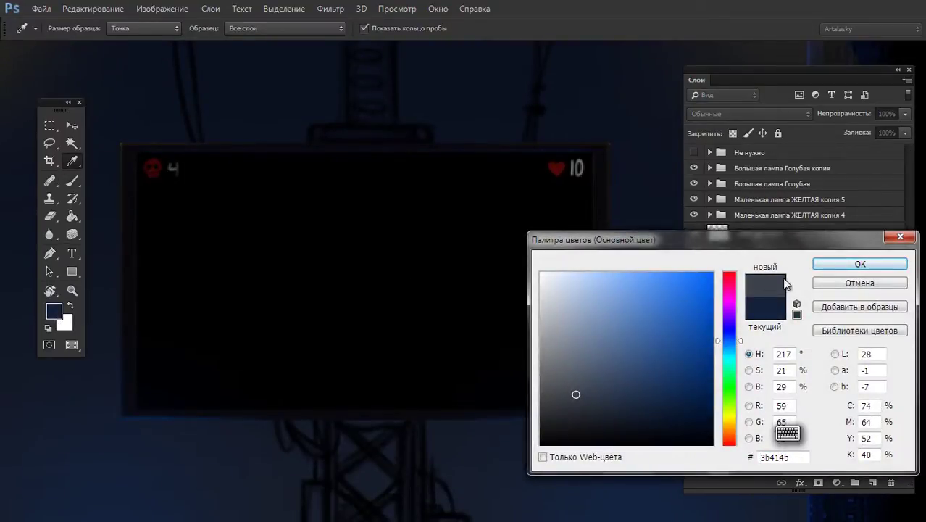
left_click(819, 268)
Paint a test stroke on the dark monitor screen and undo it
key("b")
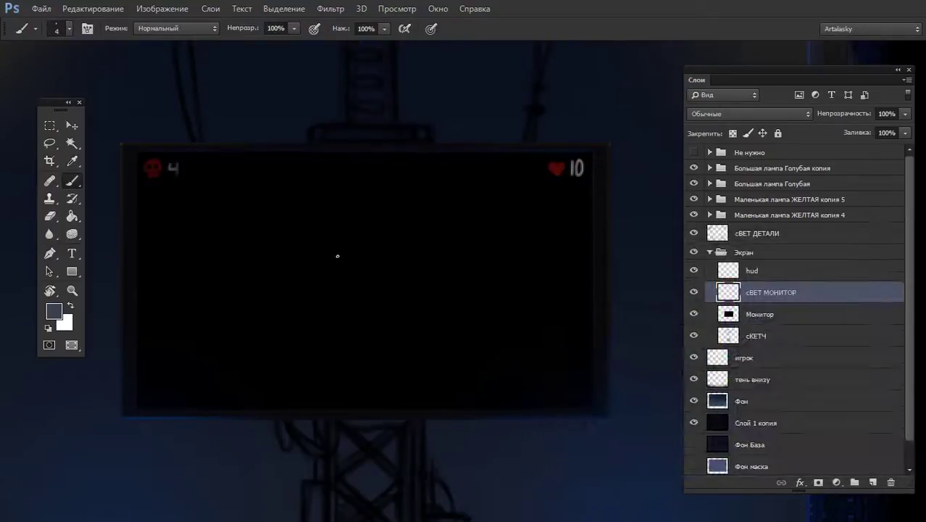
mouse_move(347, 234)
left_mouse_down()
mouse_move(372, 261)
mouse_move(325, 273)
mouse_move(328, 256)
left_mouse_up()
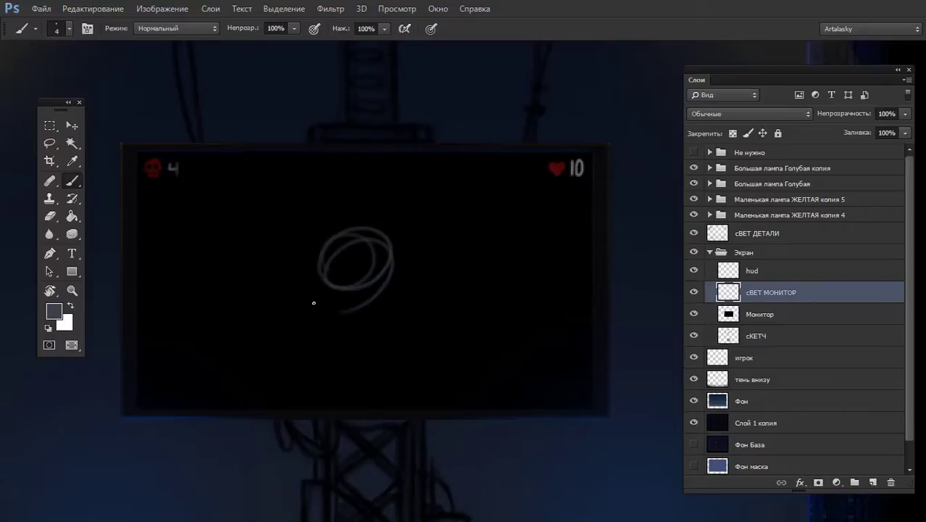
key("ctrl+z")
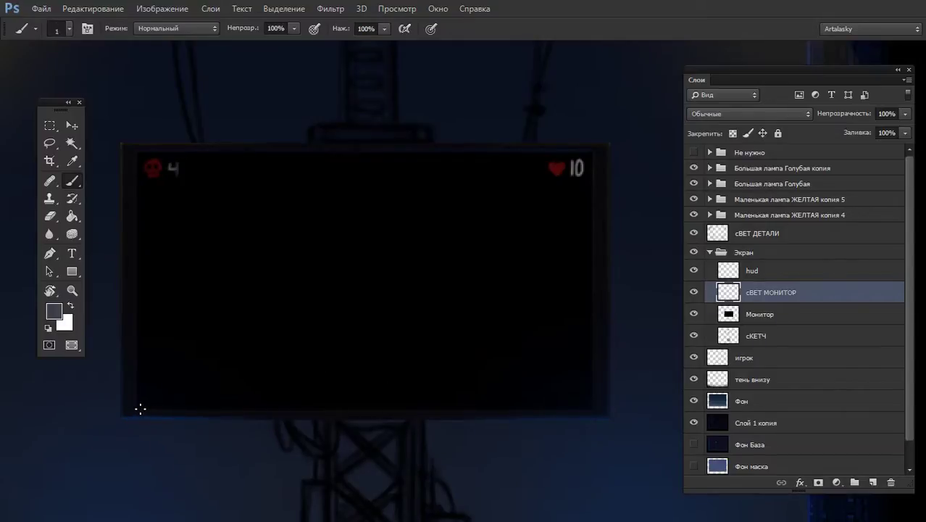
left_click(449, 374, "ctrl")
key("x")
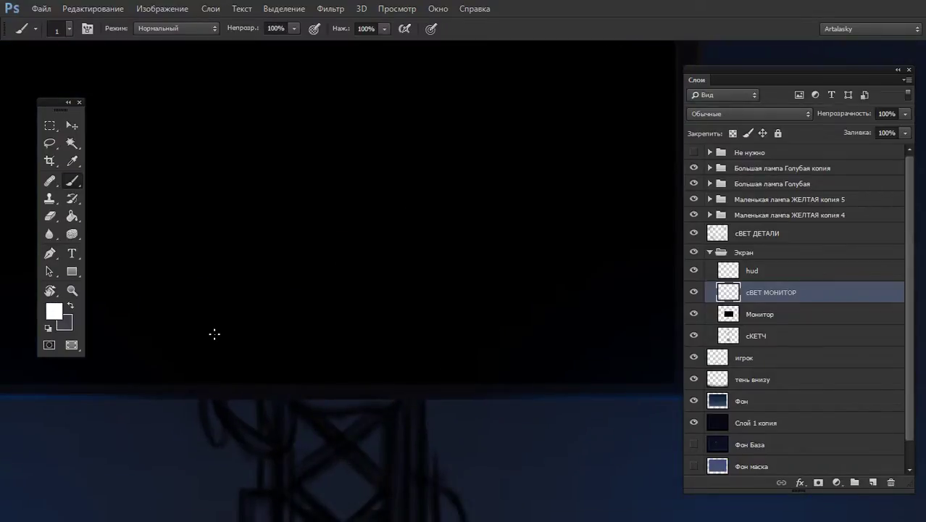
key("shift+f")
key("shift+f")
key("shift+f")
key("f")
left_click(279, 326, "ctrl")
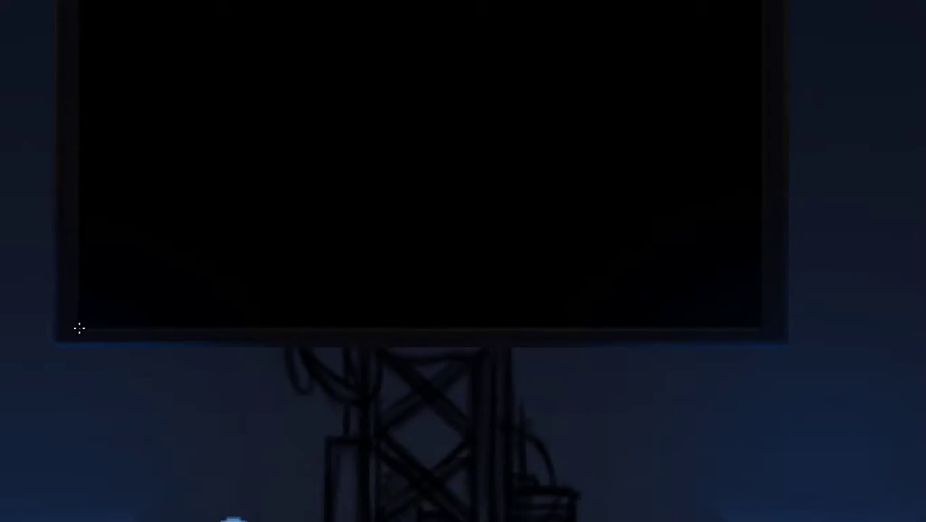
left_click(211, 200, "alt")
left_click(381, 214, "alt")
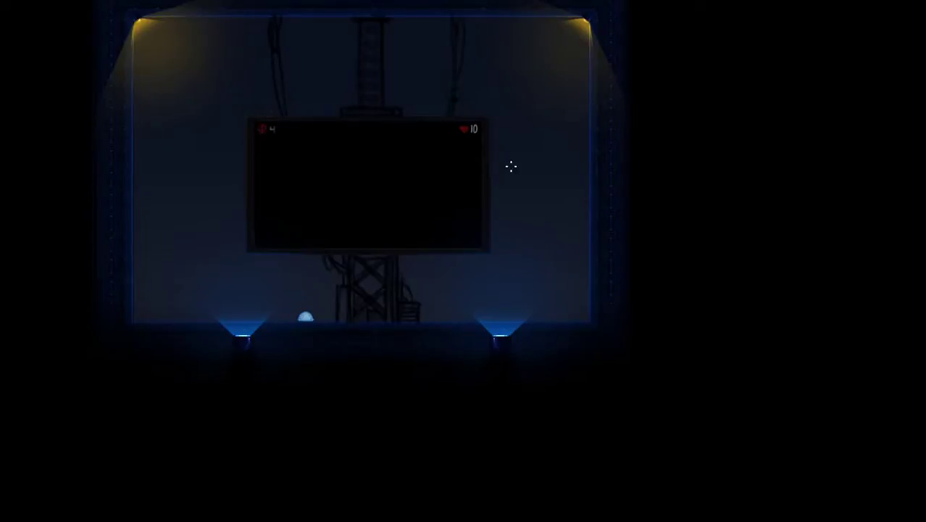
left_click(450, 256)
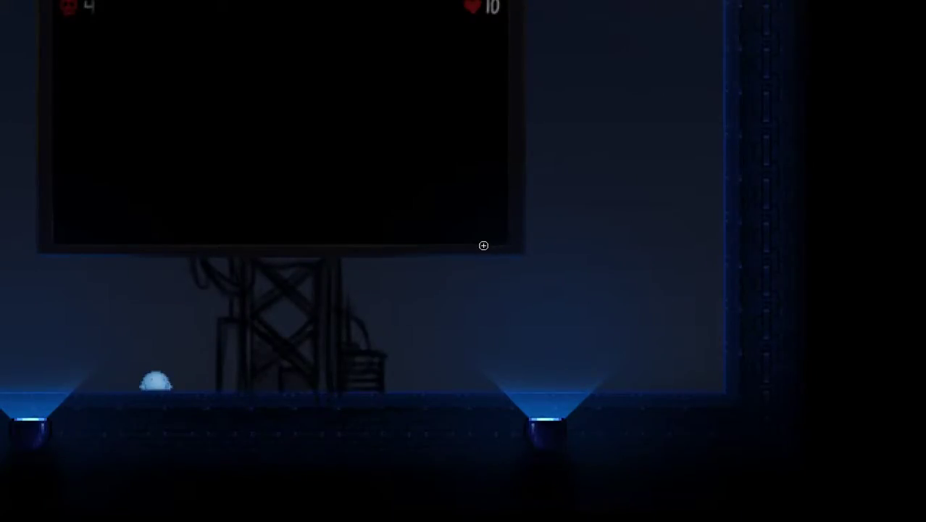
left_click(480, 173)
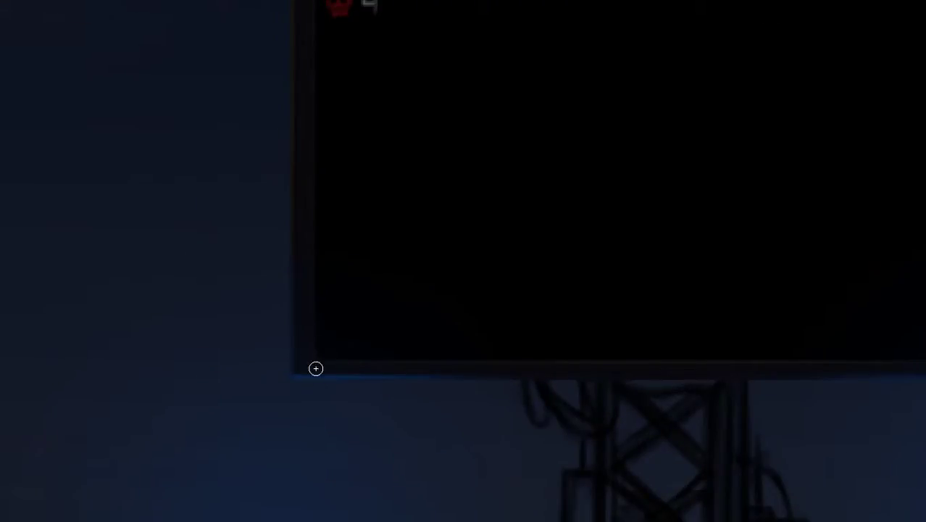
left_click(344, 346, "alt")
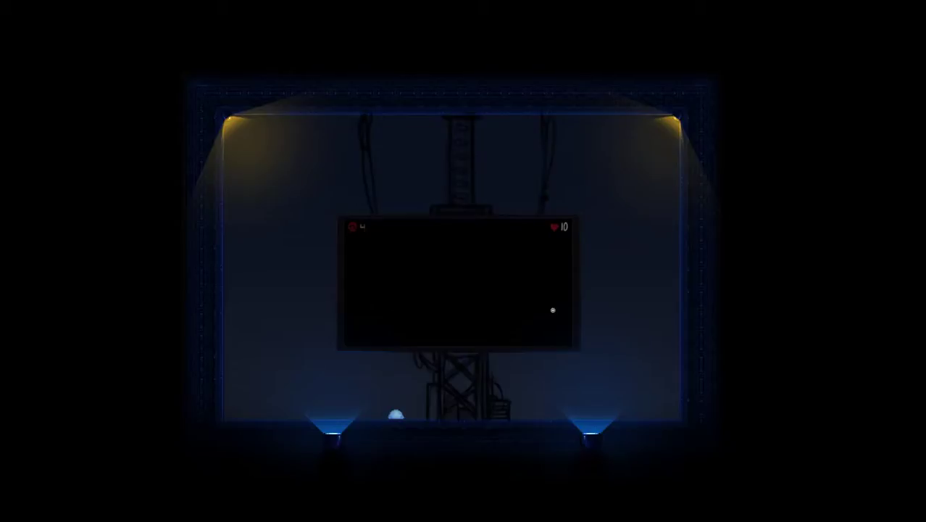
key("Tab")
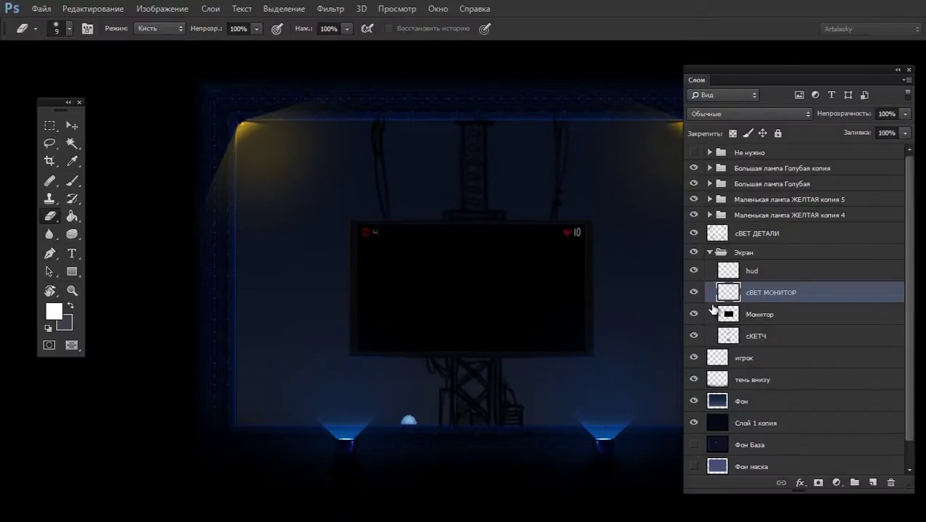
Load the Монитор layer's outline as a selection, then clear the selection
left_click(728, 316, "ctrl")
left_click(546, 292, "ctrl")
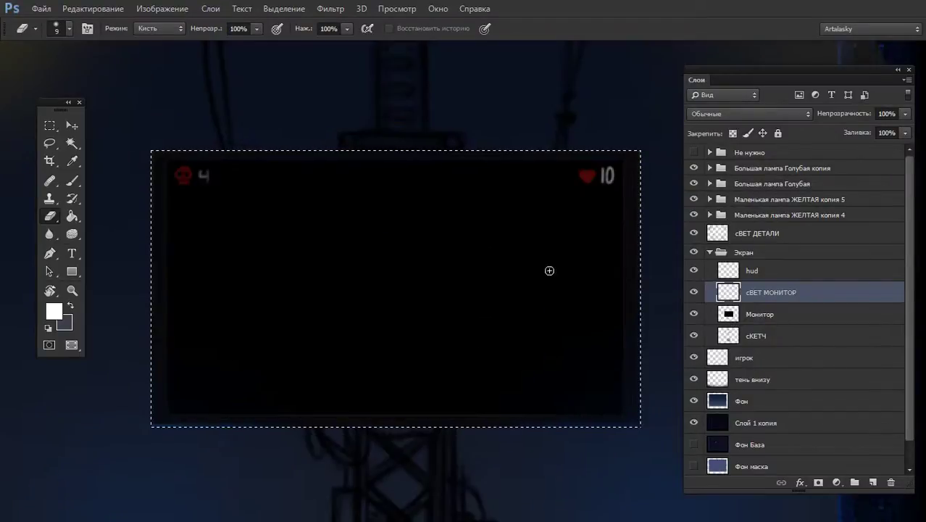
key("m")
left_click_drag(168, 159, 621, 414)
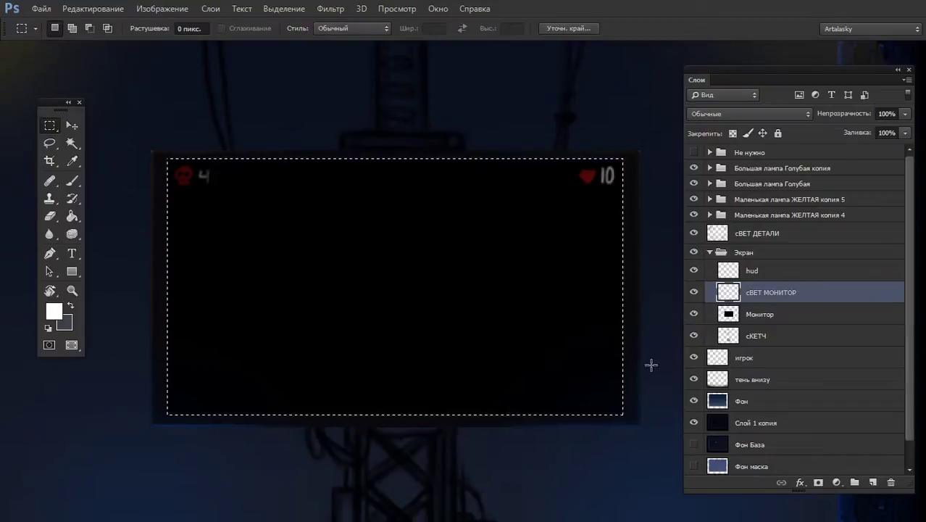
key("ctrl+h")
Pick a 250 px soft brush and try a glow across the screen, undoing it
key("b")
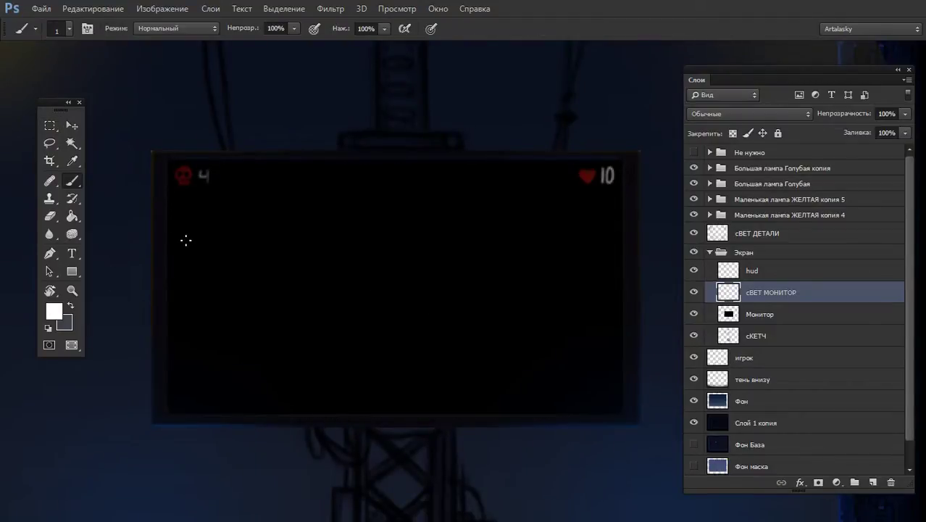
right_click(186, 240)
left_click(216, 400)
key("Return")
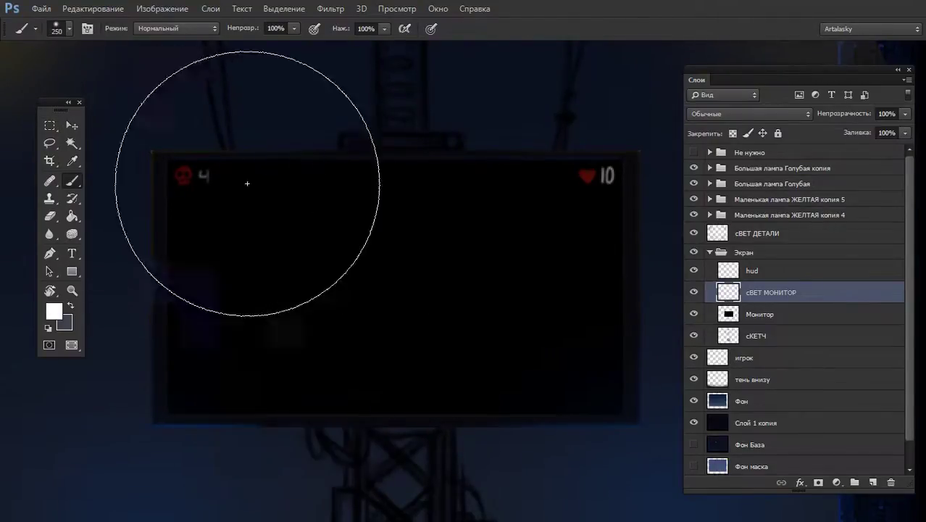
left_click_drag(247, 183, 621, 140)
key("ctrl+z")
key("ctrl+z")
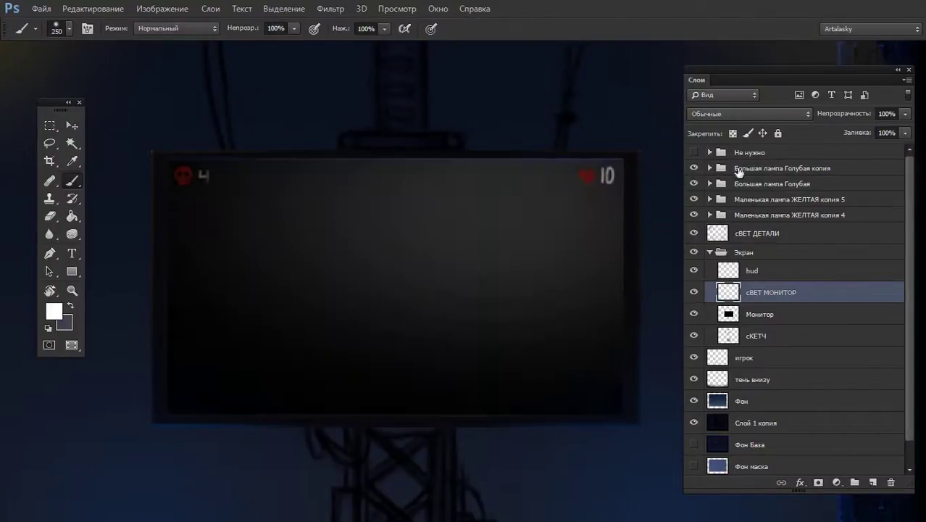
key("ctrl+z")
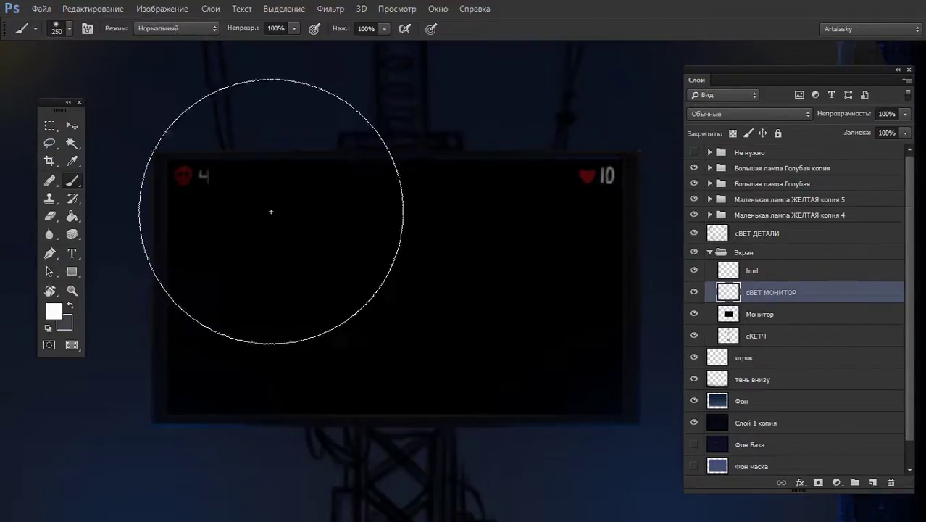
right_click(271, 211)
left_click(276, 205)
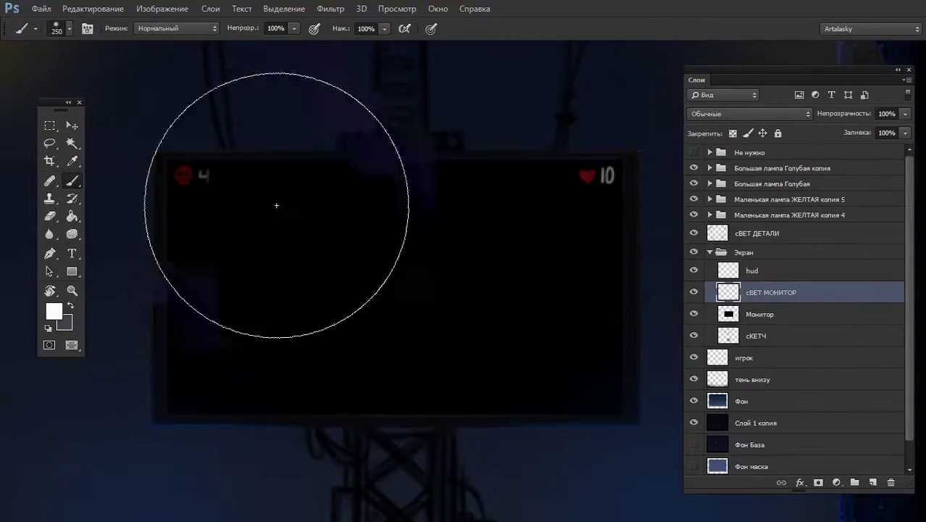
right_click(374, 214)
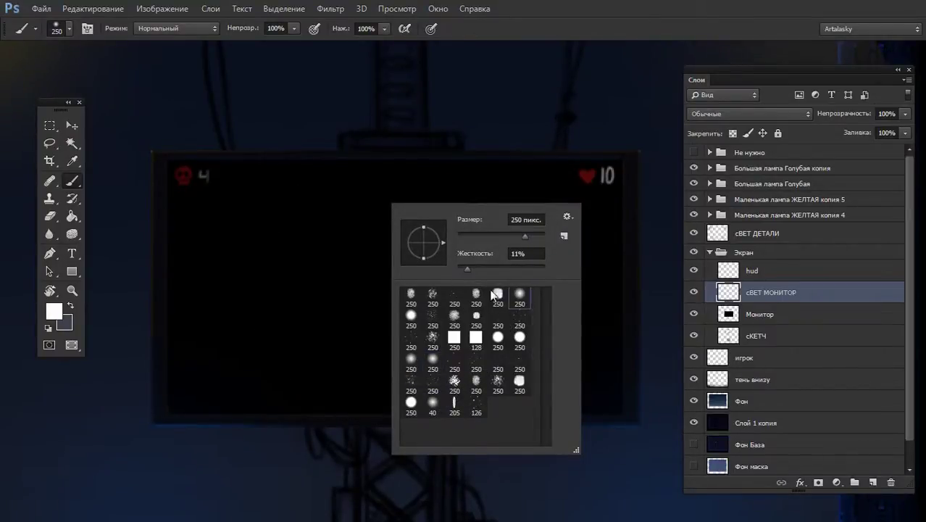
Try white glow strokes across the monitor, including at 300 px, and undo them
left_click(304, 216)
left_click_drag(304, 216, 647, 176)
key("ctrl+z")
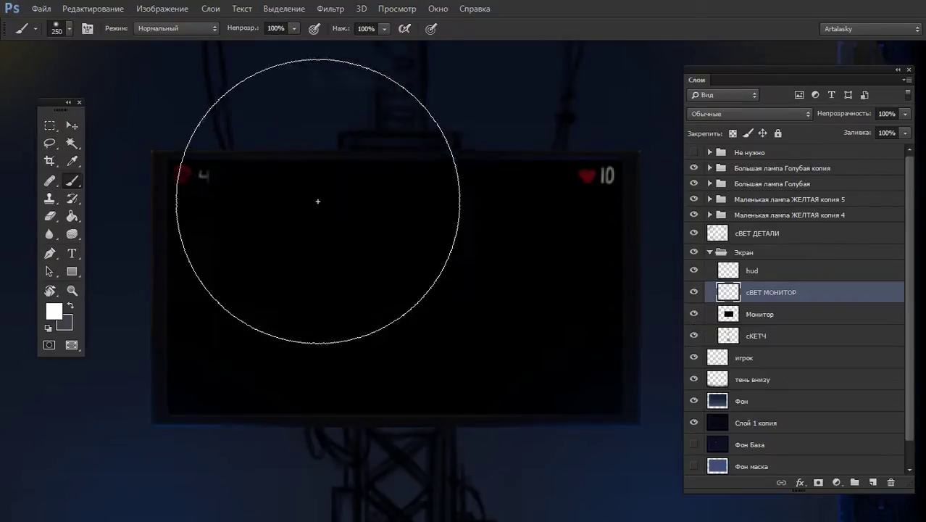
key("bracketright")
key("bracketright")
key("bracketright")
left_click_drag(182, 181, 559, 185)
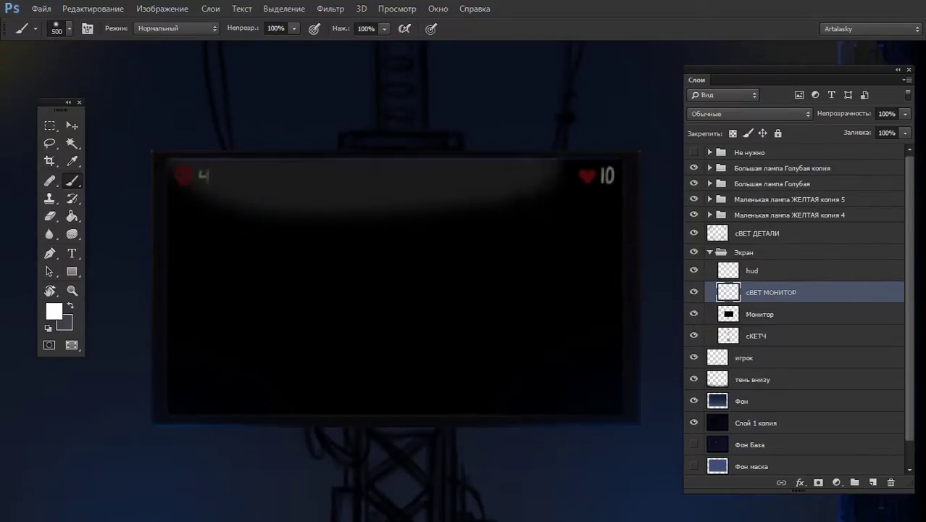
key("ctrl+z")
Turn off the brush's Shape Dynamics, keep Transfer on, and reduce the size to 250 px
key("F5")
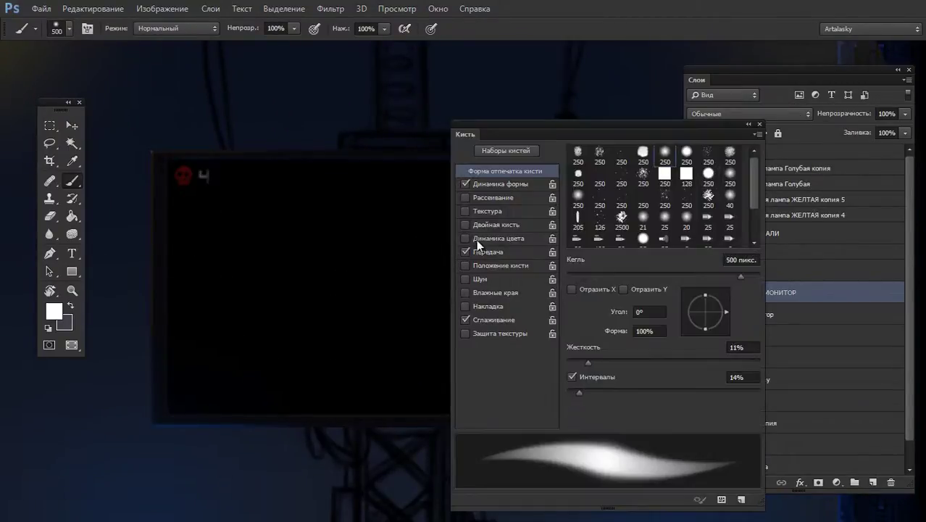
left_click(467, 252)
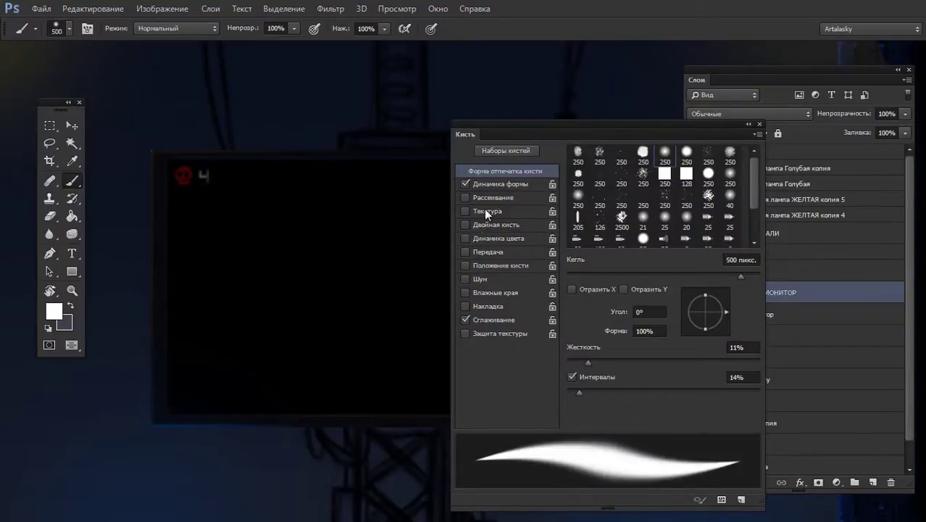
left_click(466, 251)
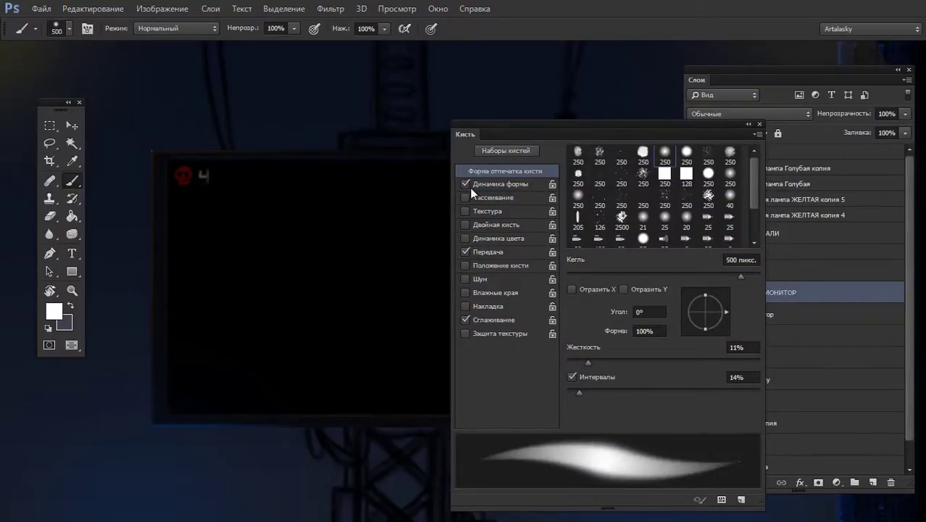
left_click(468, 185)
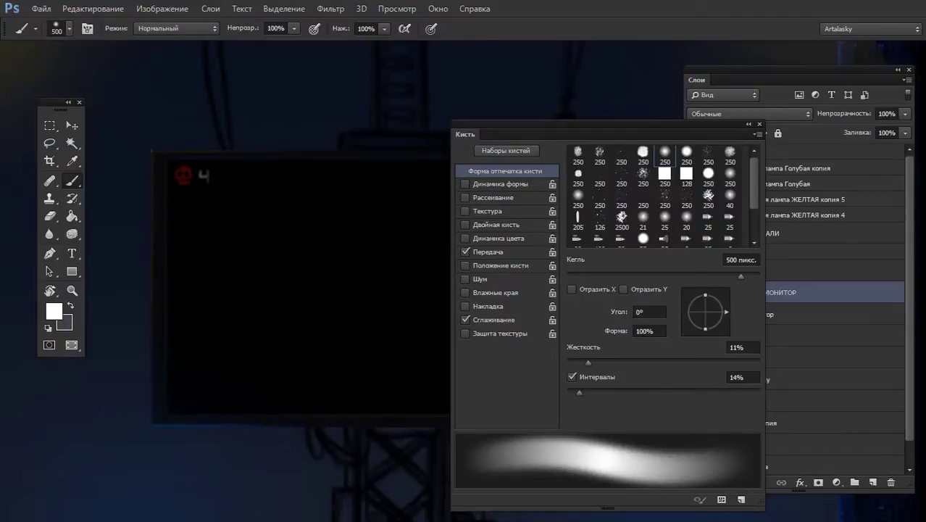
key("F5")
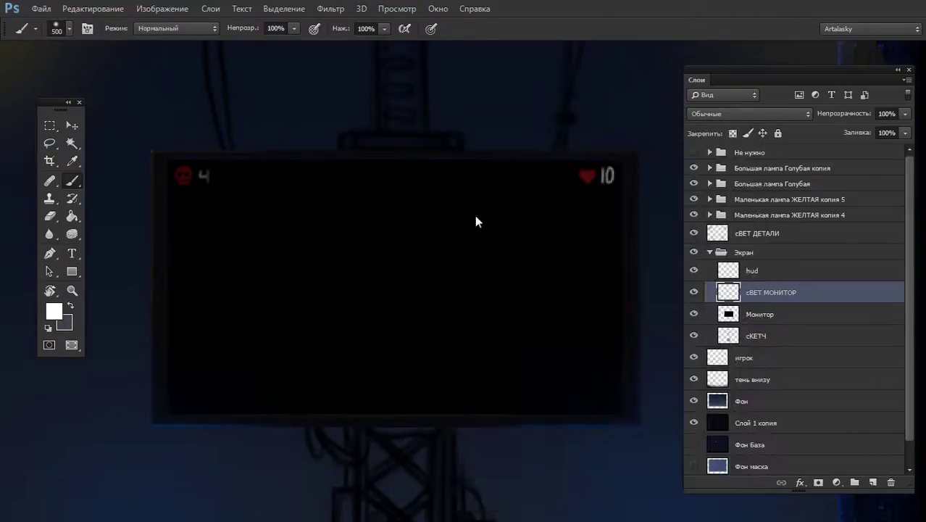
key("bracketleft")
key("bracketleft")
key("bracketleft")
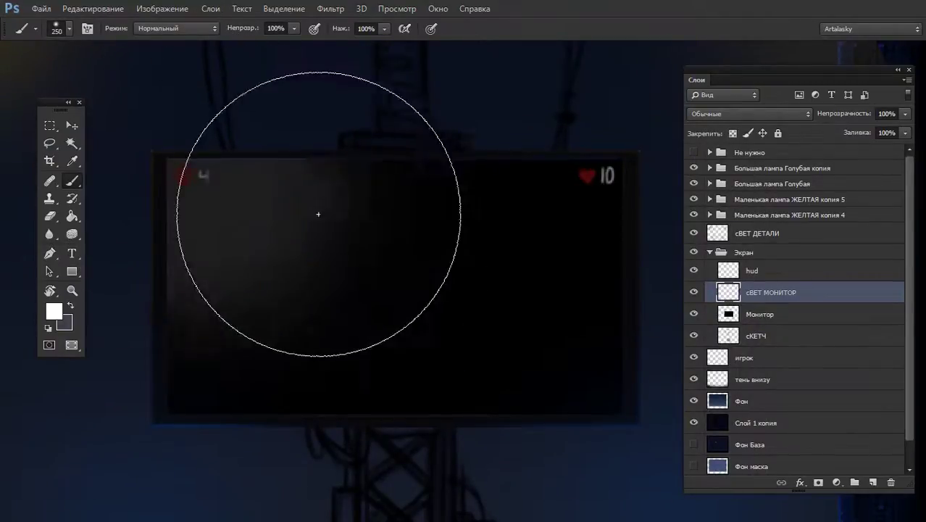
Paint soft grey light across the monitor screen on the сВЕТ МОНИТОР layer
left_click_drag(318, 213, 627, 178)
key("ctrl+z")
mouse_move(161, 178)
left_mouse_down()
mouse_move(358, 244)
mouse_move(623, 214)
left_mouse_up()
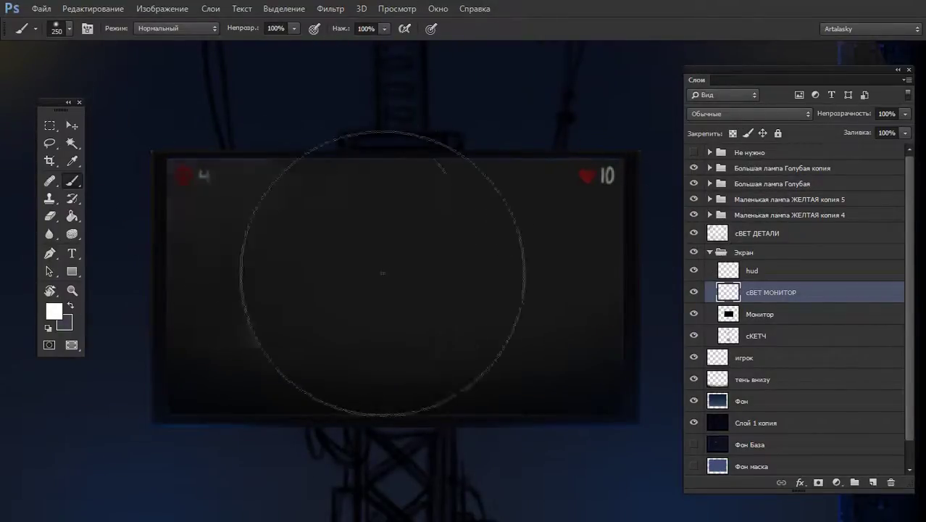
left_click_drag(320, 279, 655, 89)
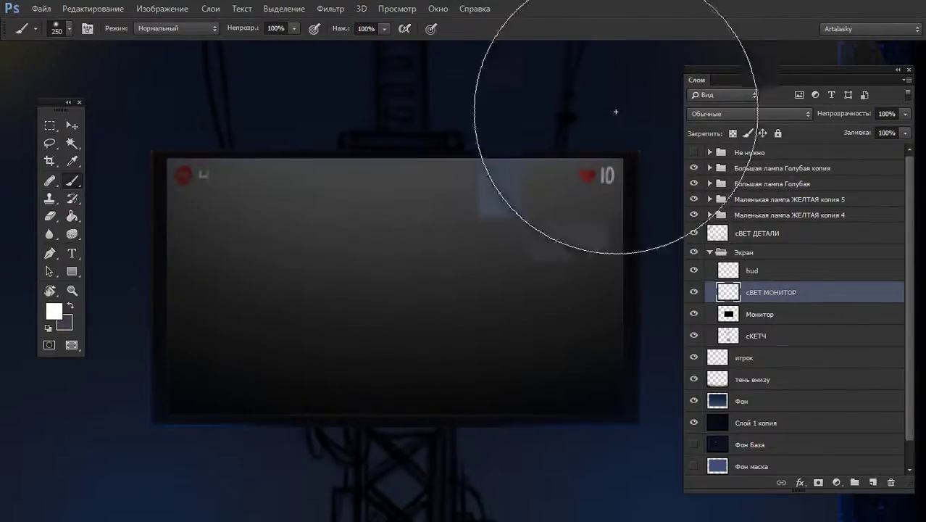
Lower the light layer's opacity to about 12% and compare it toggled off and on
left_click(902, 132)
left_click_drag(849, 129, 844, 128)
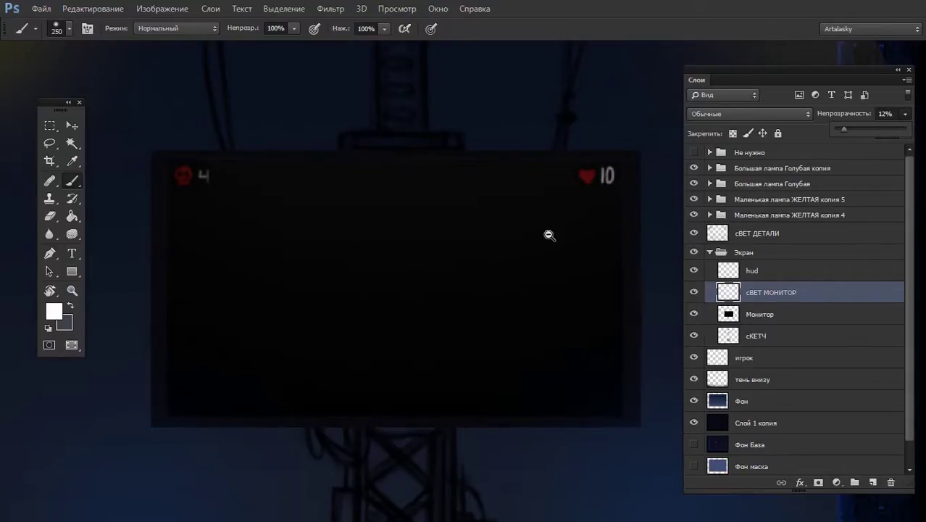
scroll(548, 234, "down", 2)
left_click(694, 292)
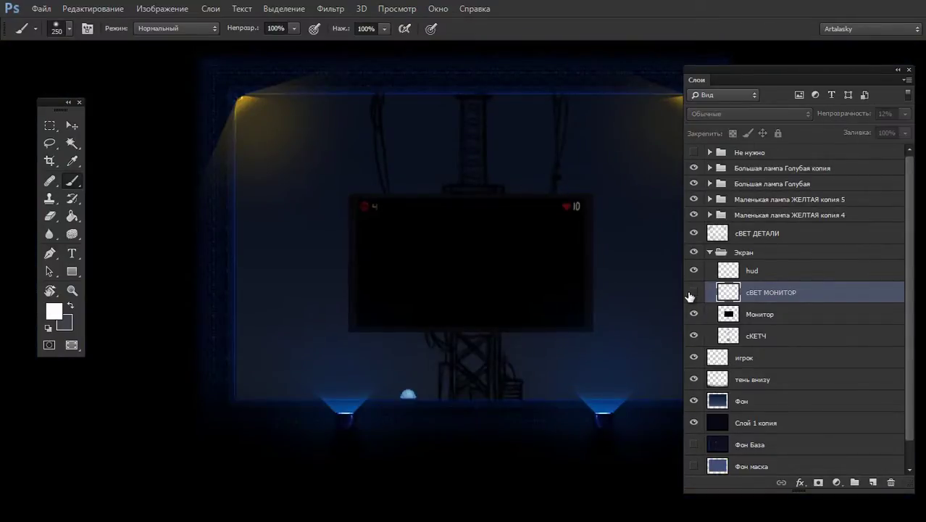
left_click(694, 292)
left_click_drag(503, 284, 511, 284)
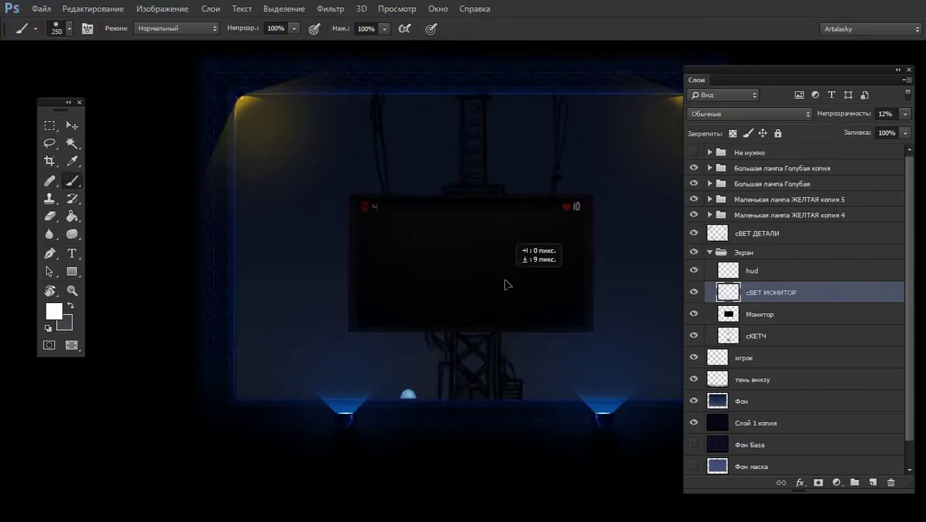
left_click(903, 115)
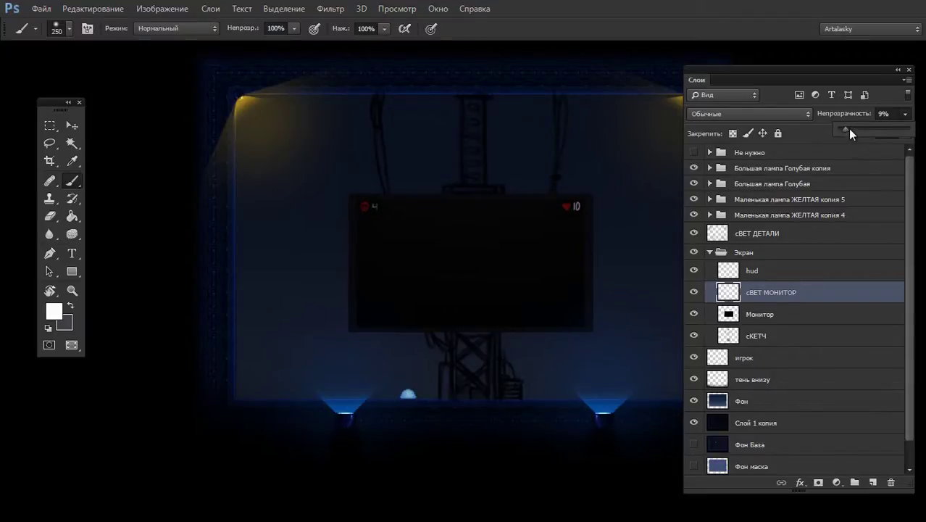
Set the light layer's opacity to 11% and view the whole scene
scroll(551, 229, "up", 1)
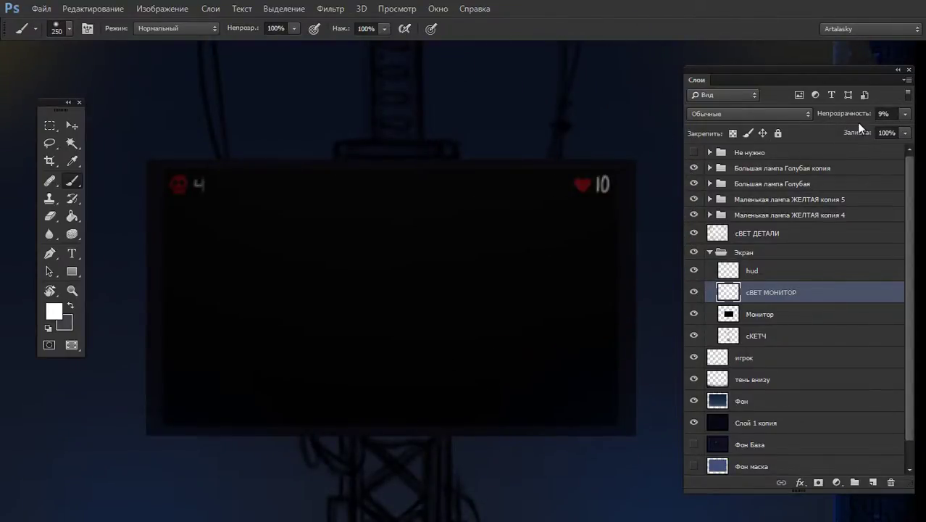
left_click(905, 114)
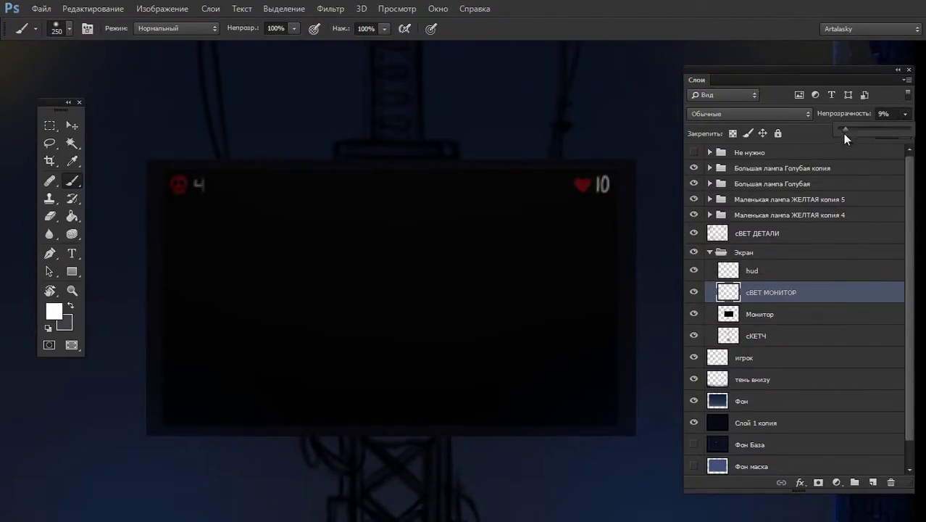
left_click_drag(845, 130, 848, 130)
left_click(565, 221, "alt")
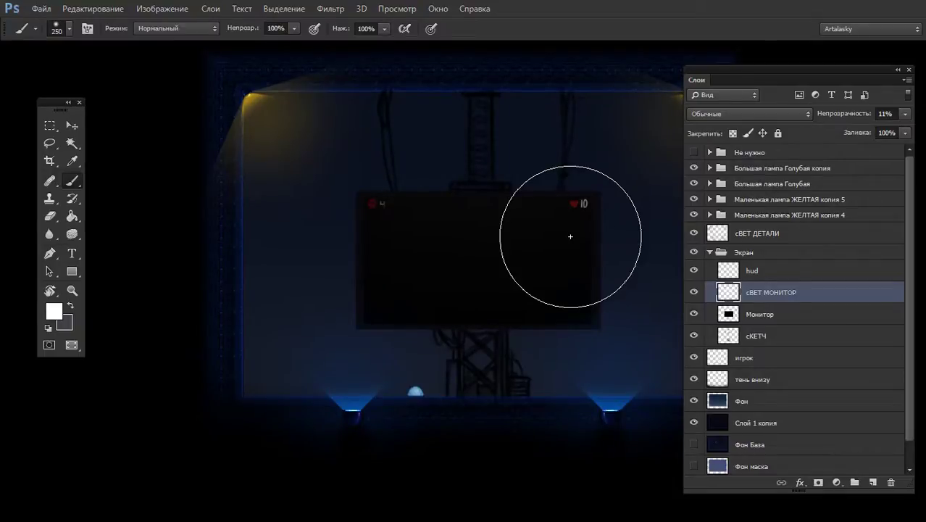
left_click_drag(570, 236, 527, 246)
Compare the light and HUD layers by toggling visibility, then delete сВЕТ МОНИТОР
left_click(694, 292)
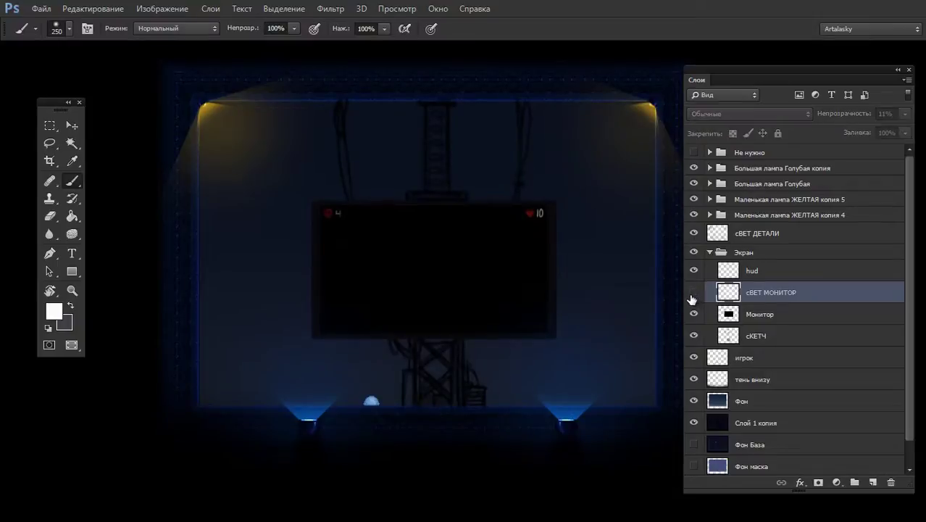
left_click(694, 292)
left_click(694, 292)
left_click(694, 292)
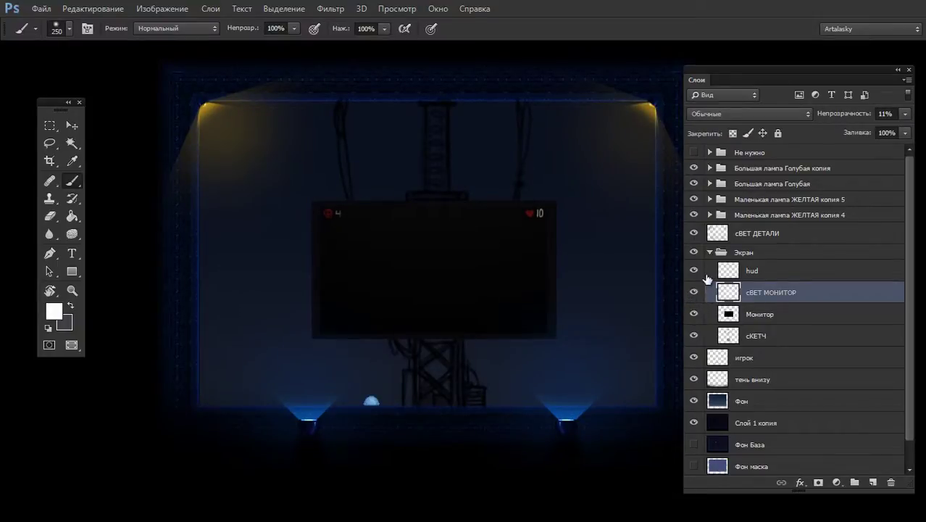
left_click(694, 272)
left_click(694, 290)
left_click(695, 270)
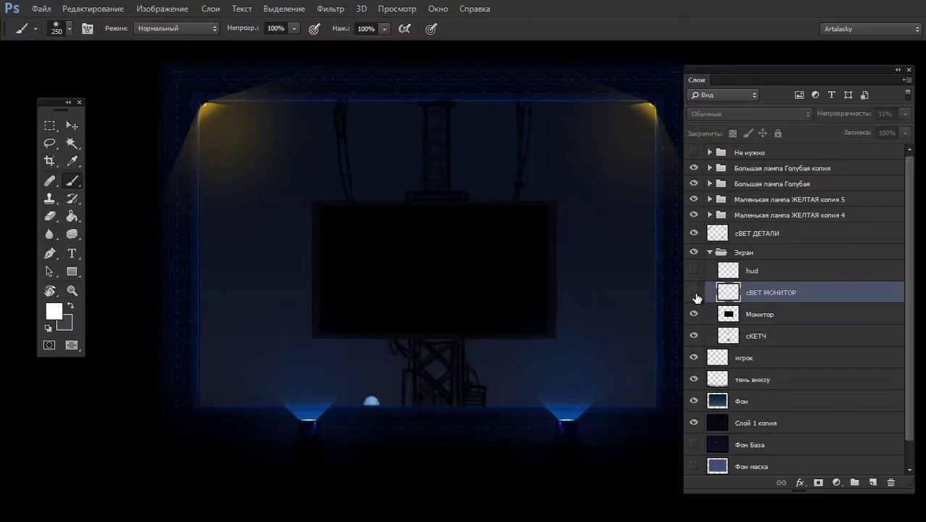
left_click(695, 294)
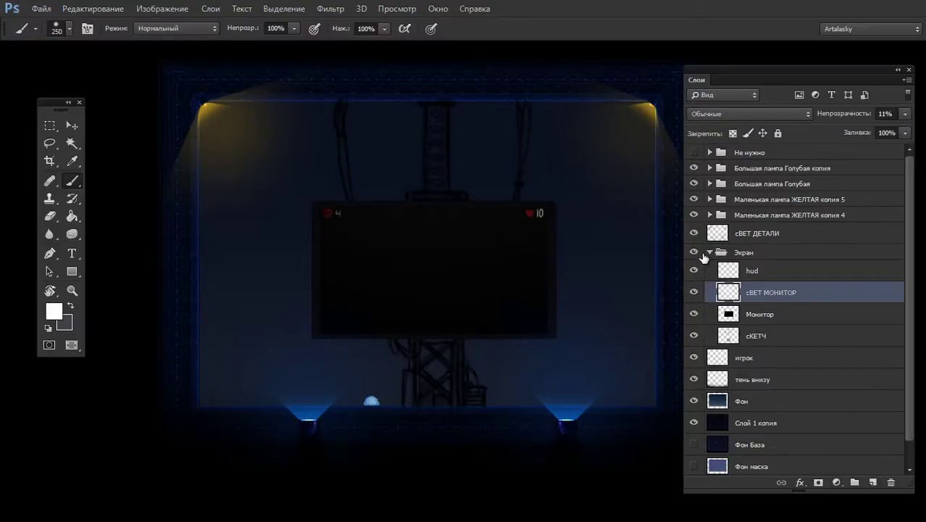
key("Delete")
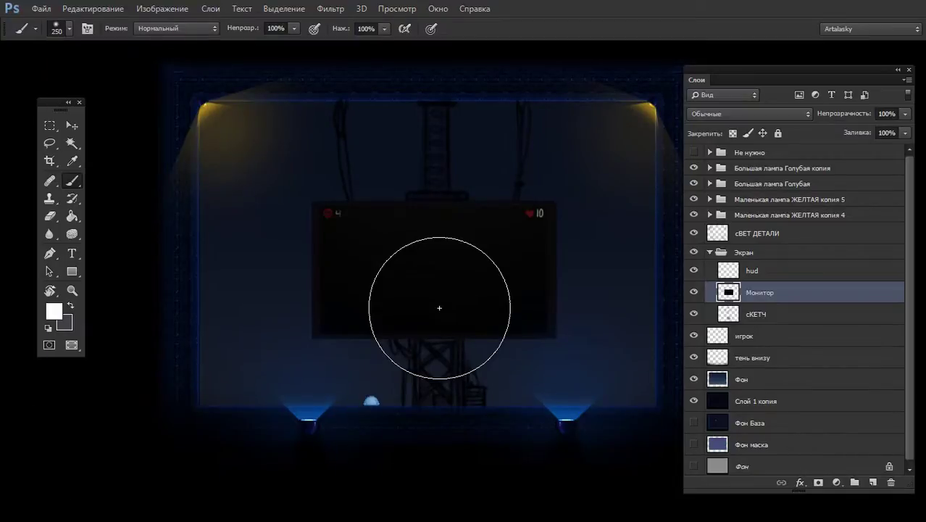
Fade the сКЕТЧ layer to 20% opacity and add a new empty layer above it
left_click(729, 313)
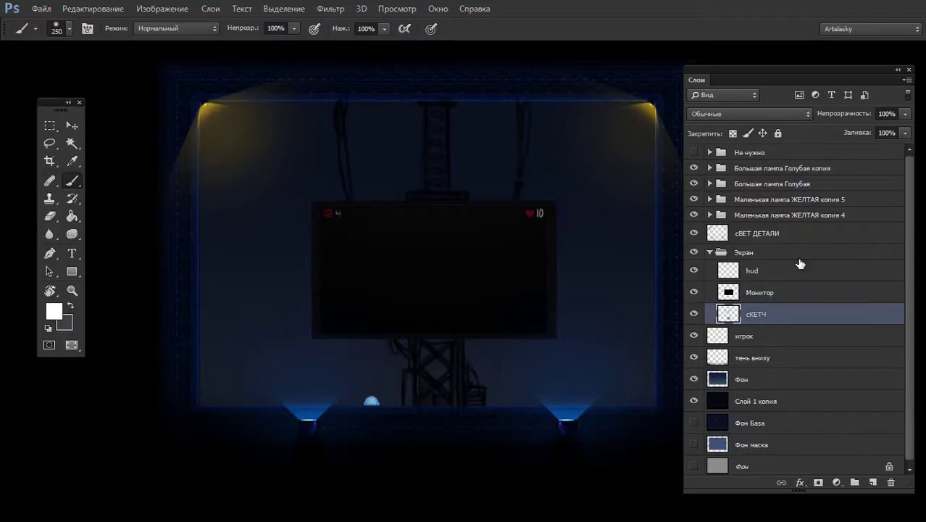
left_click_drag(905, 114, 848, 128)
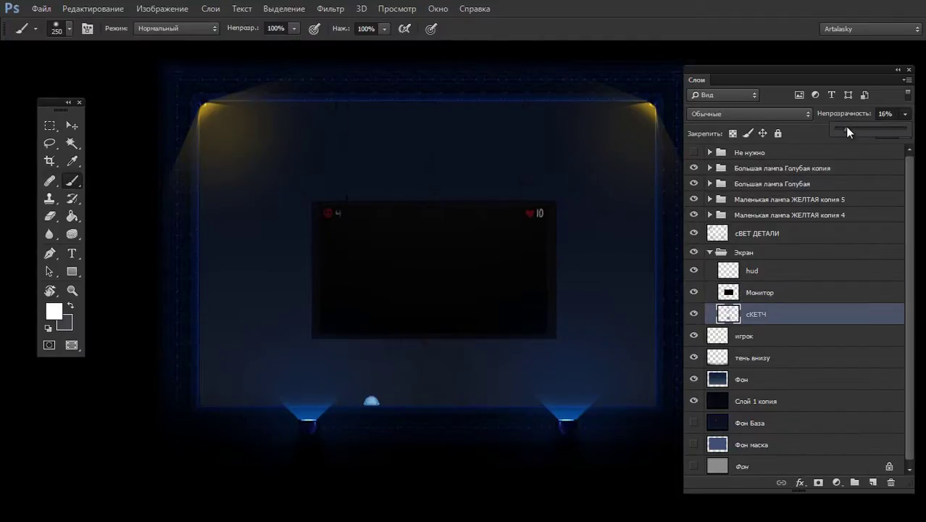
left_click(873, 482)
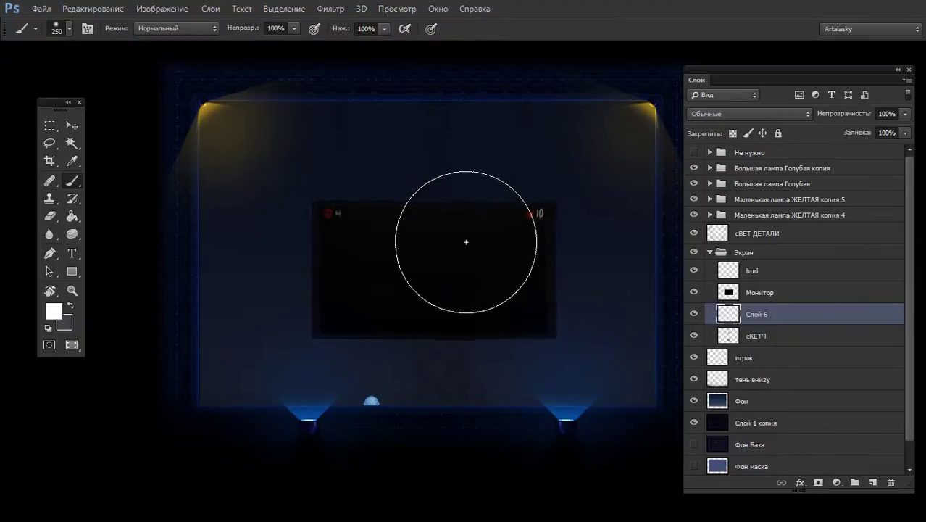
Set up a 1 px black pencil and try a vertical line up the tower
key("shift+b")
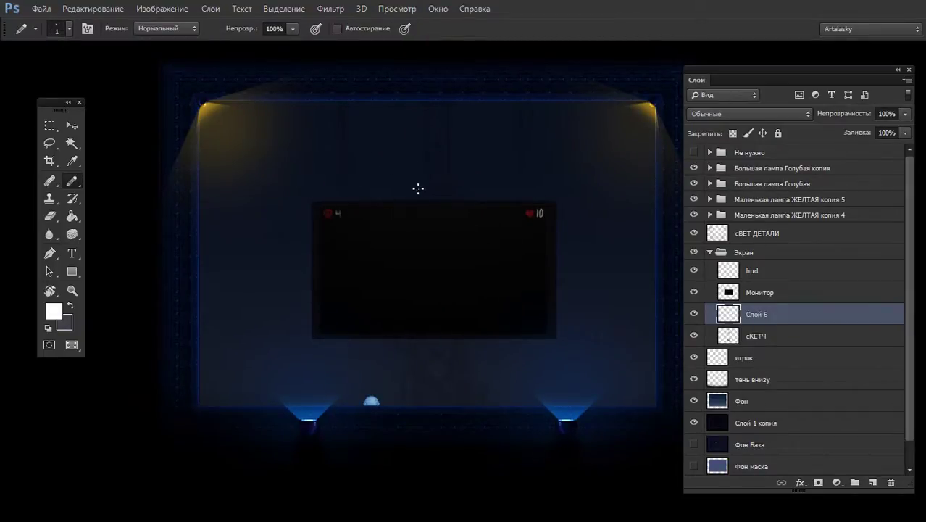
left_click(439, 145, "ctrl")
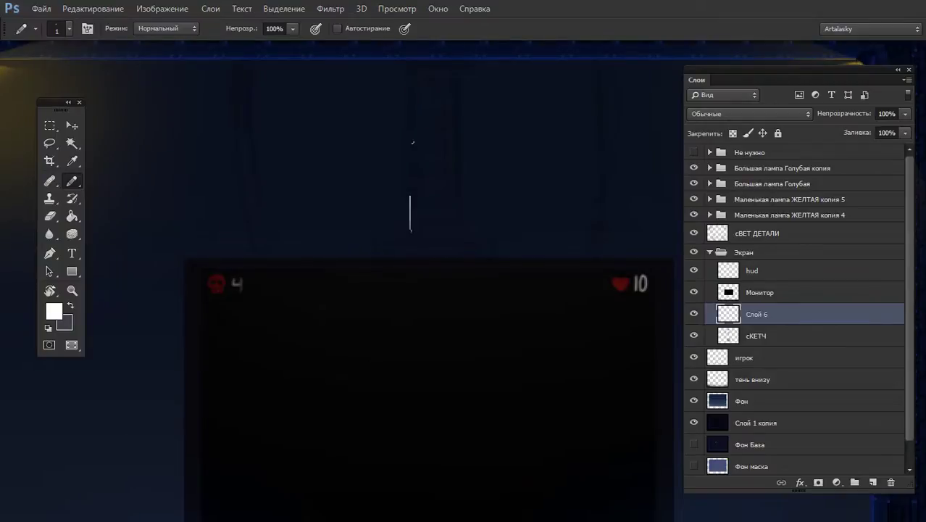
left_click_drag(413, 143, 412, 87)
key("ctrl+z")
key("d")
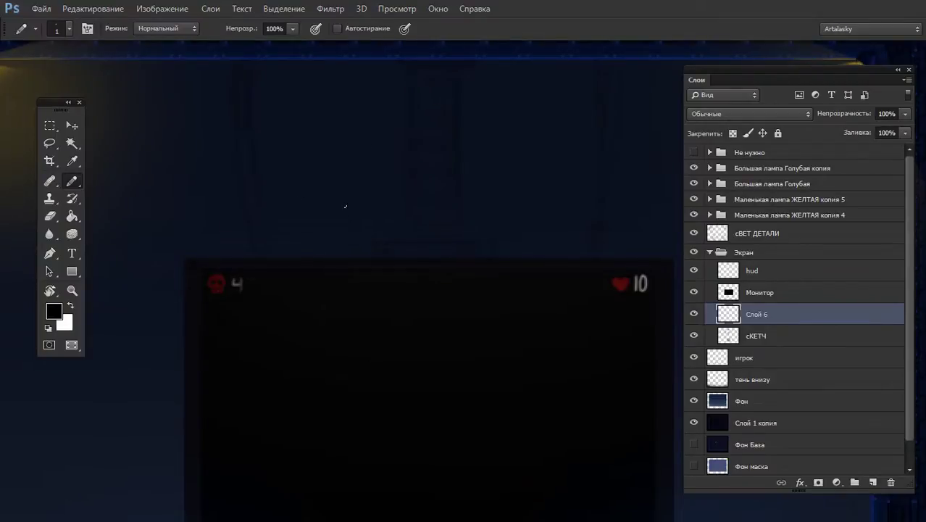
right_click(350, 210)
key("Return")
Draw the column's dark vertical edge on Слой 6, undoing stray strokes
scroll(420, 137, "up", 1)
scroll(433, 190, "up", 1)
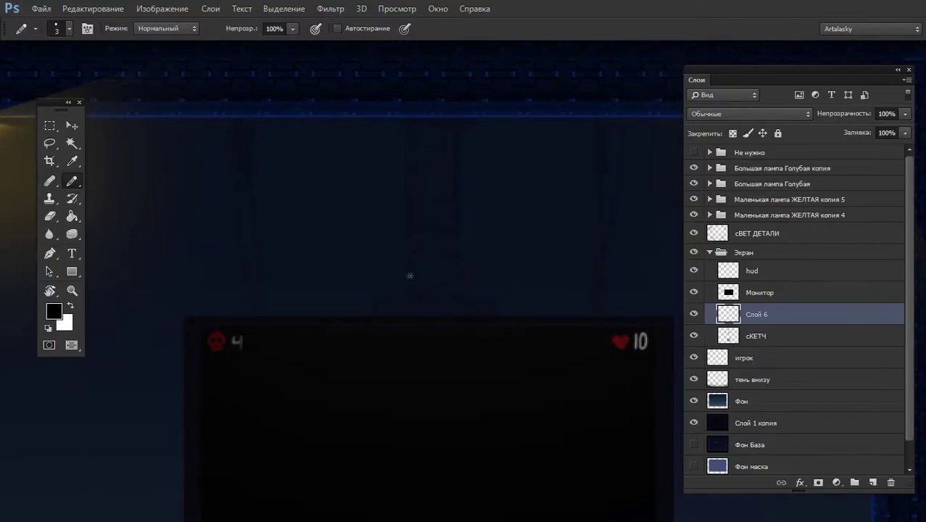
left_click_drag(412, 170, 416, 130)
key("ctrl+z")
scroll(449, 152, "up", 1)
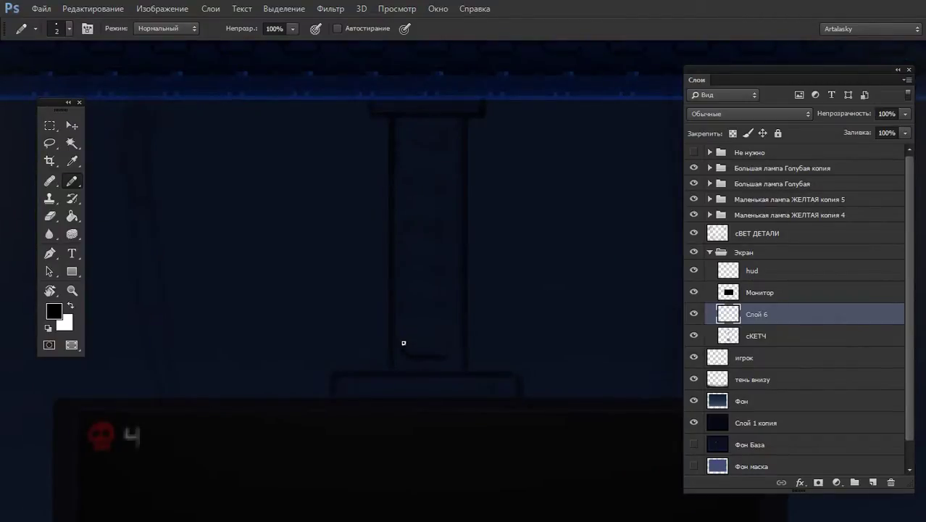
key("ctrl+z")
Choose the Ellipse tool and draw a small ellipse near the column base
left_click(73, 271)
left_click(114, 279)
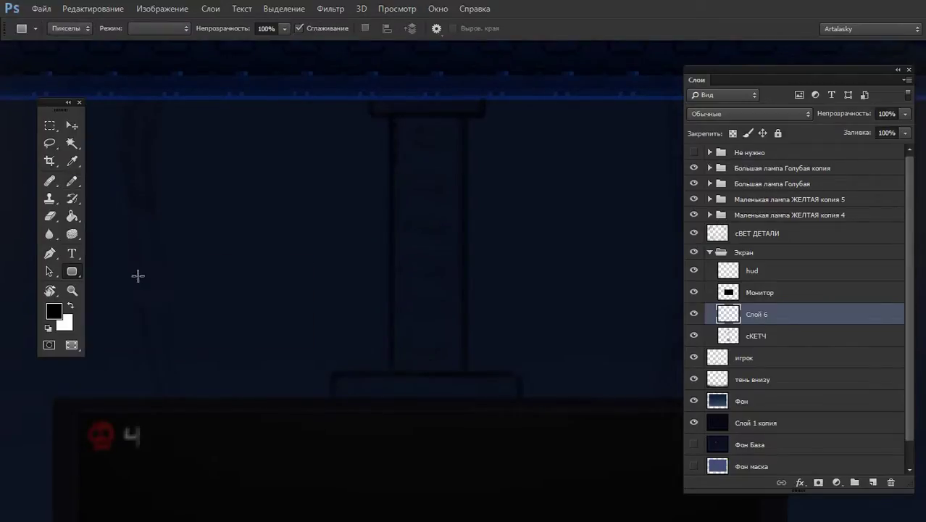
right_click(82, 272)
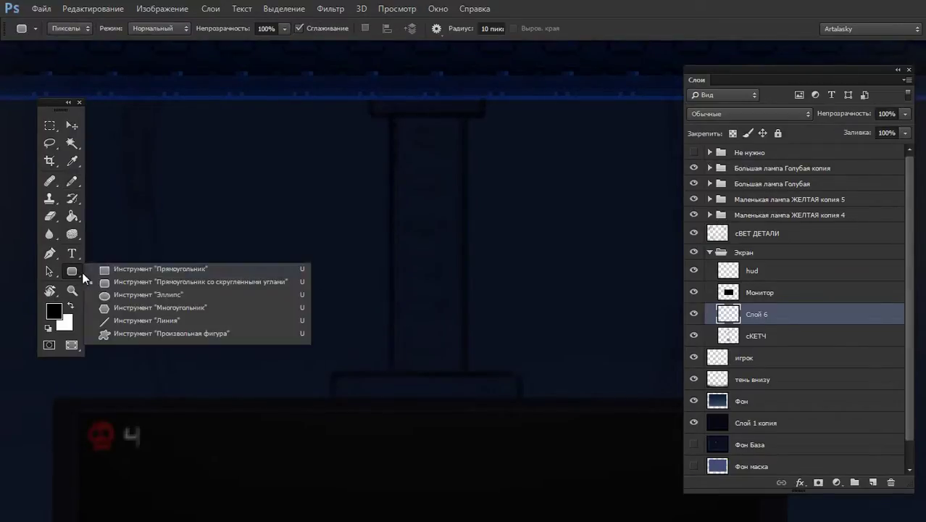
left_click(118, 296)
left_click_drag(402, 343, 452, 352)
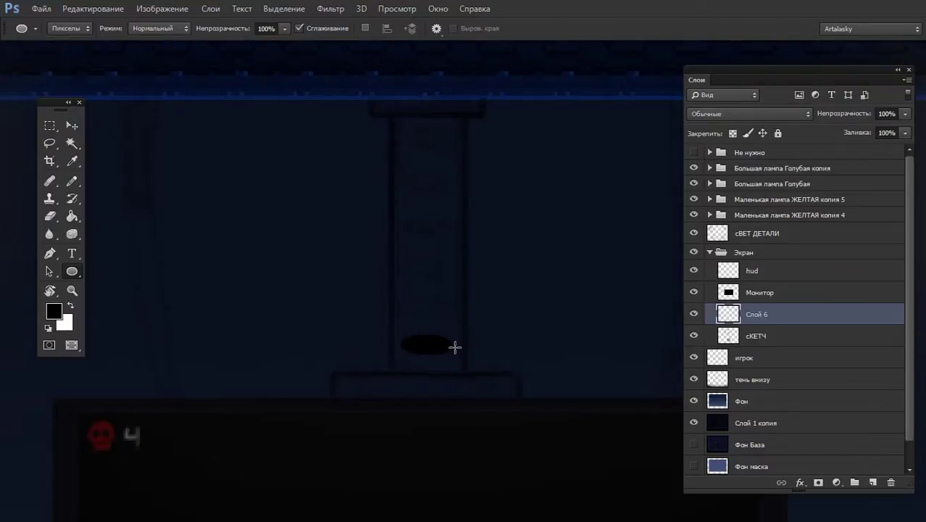
Fill the ellipse black, stepping back to remove extra copies so only one remains
key("m")
mouse_move(447, 332)
left_mouse_down()
mouse_move(397, 360)
mouse_move(445, 327)
mouse_move(445, 275)
left_mouse_up()
key("alt+BackSpace")
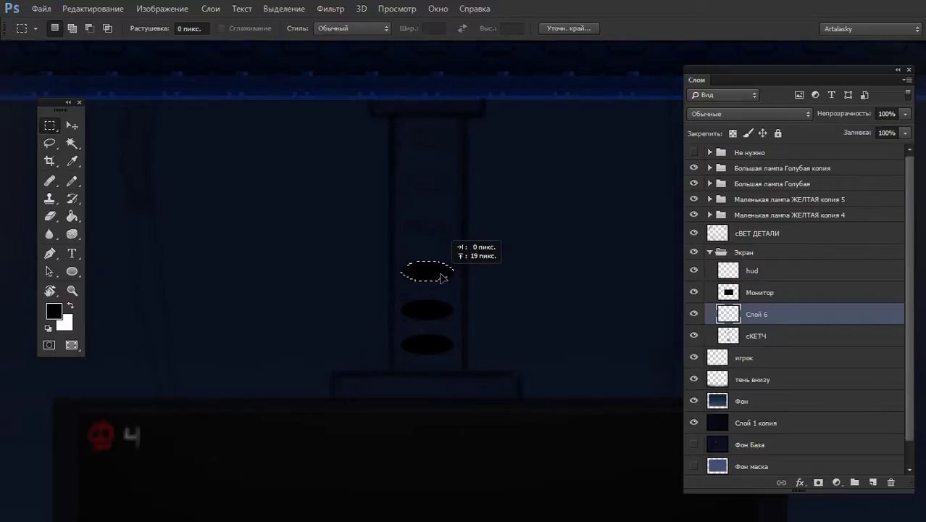
key("alt+BackSpace")
key("alt+BackSpace")
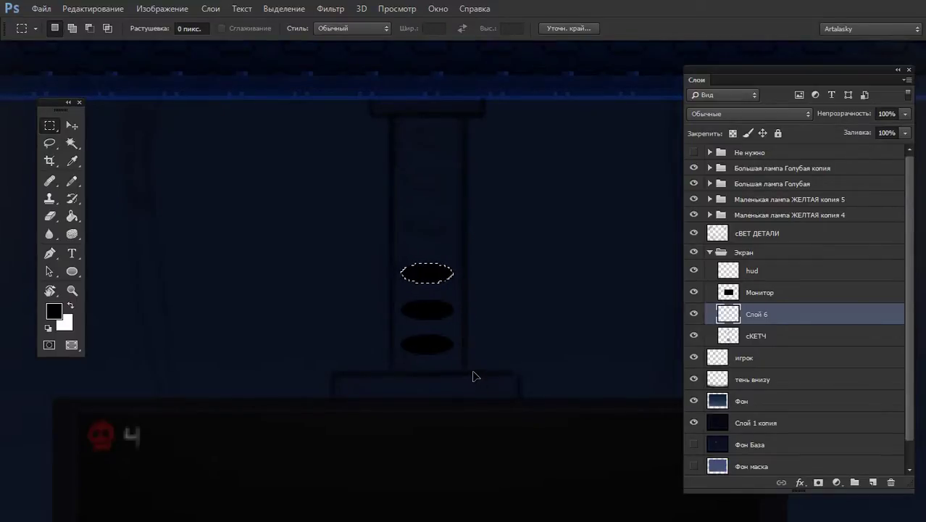
key("ctrl+d")
key("ctrl+alt+z")
key("ctrl+alt+z")
key("ctrl+alt+z")
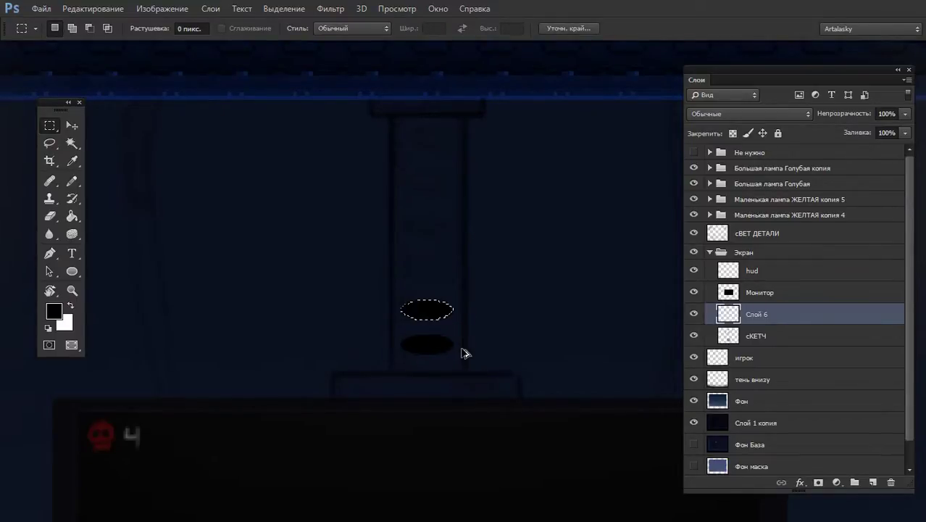
key("ctrl+alt+z")
key("ctrl+alt+z")
key("ctrl+alt+z")
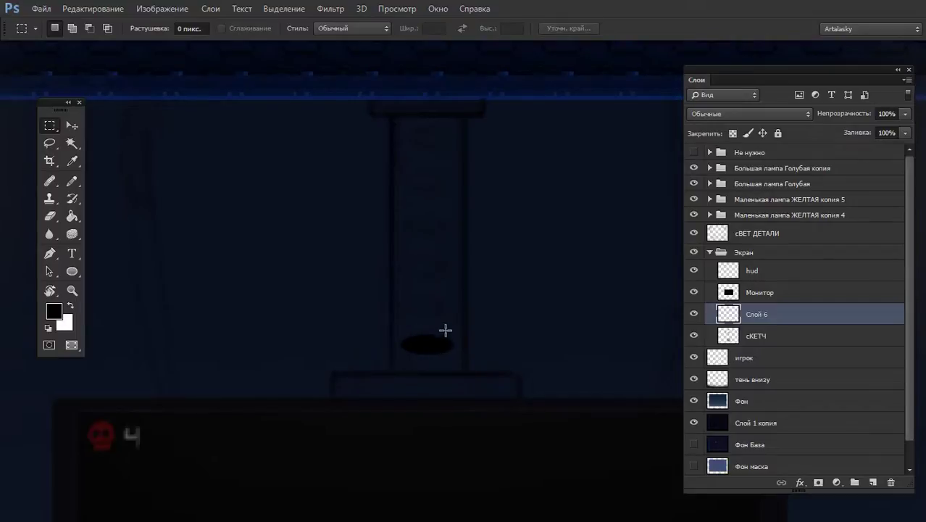
key("b")
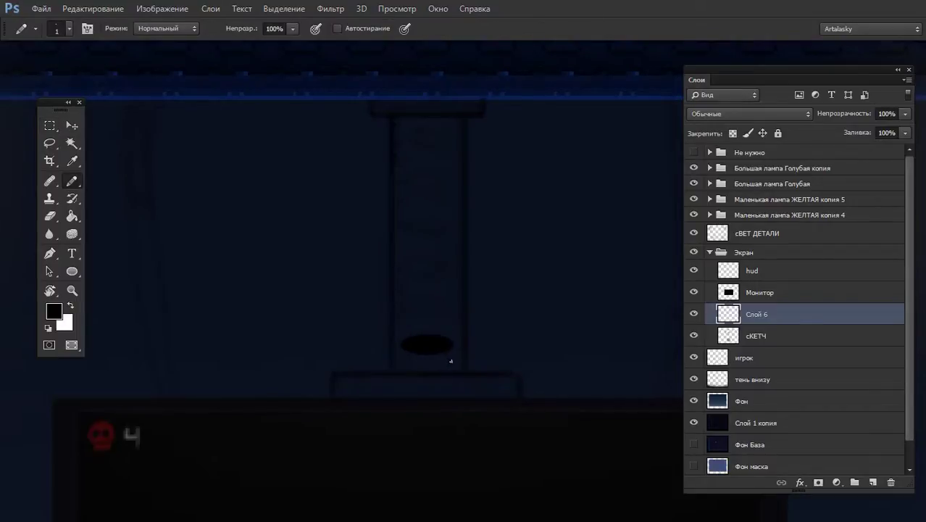
scroll(464, 357, "up", 1)
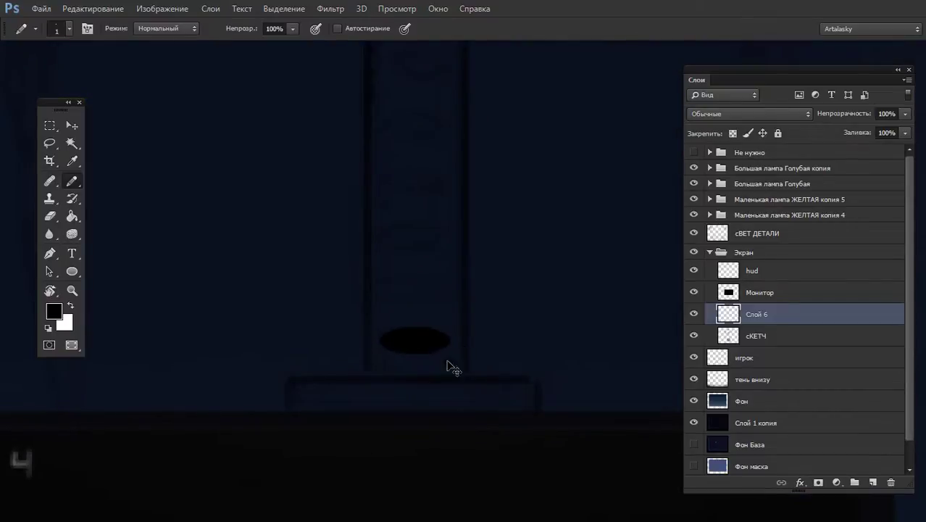
Shrink the round brush to 1 px and save it as brush preset пИКСЕЛИ
right_click(437, 269)
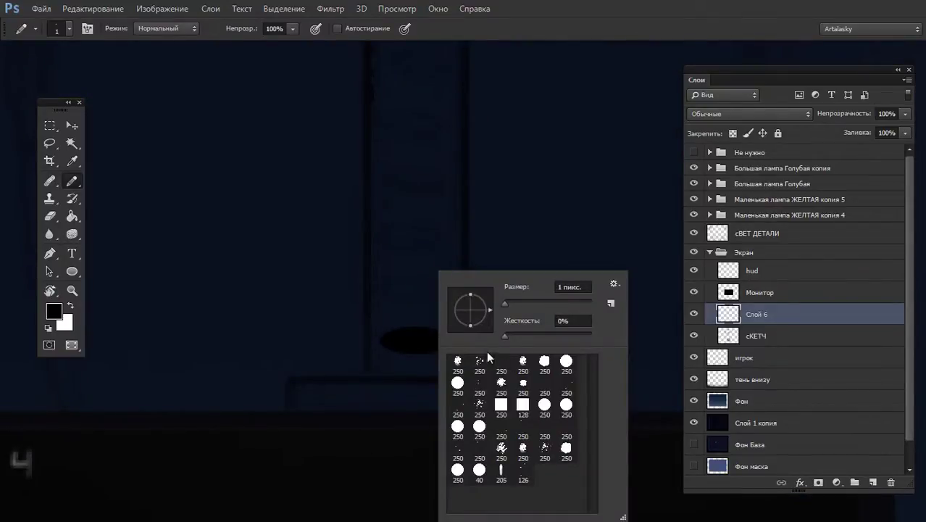
left_click(462, 380)
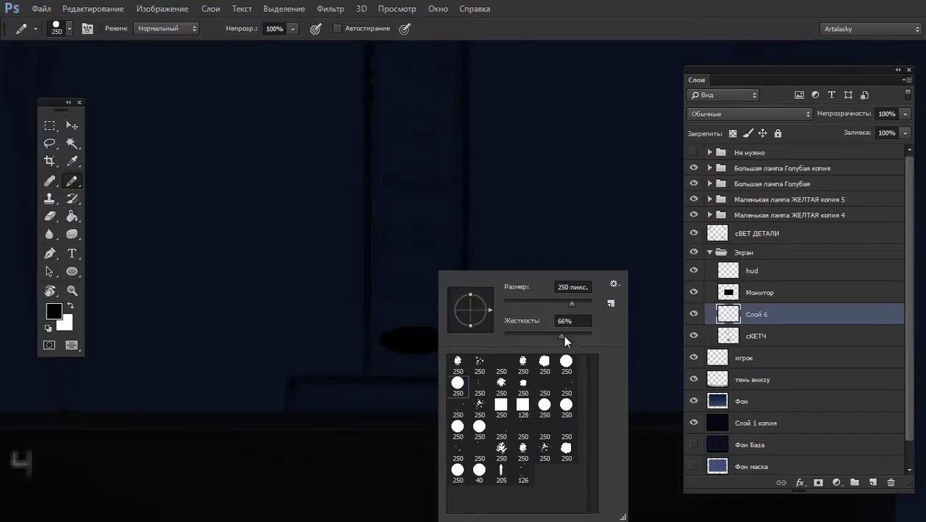
left_click_drag(572, 303, 503, 302)
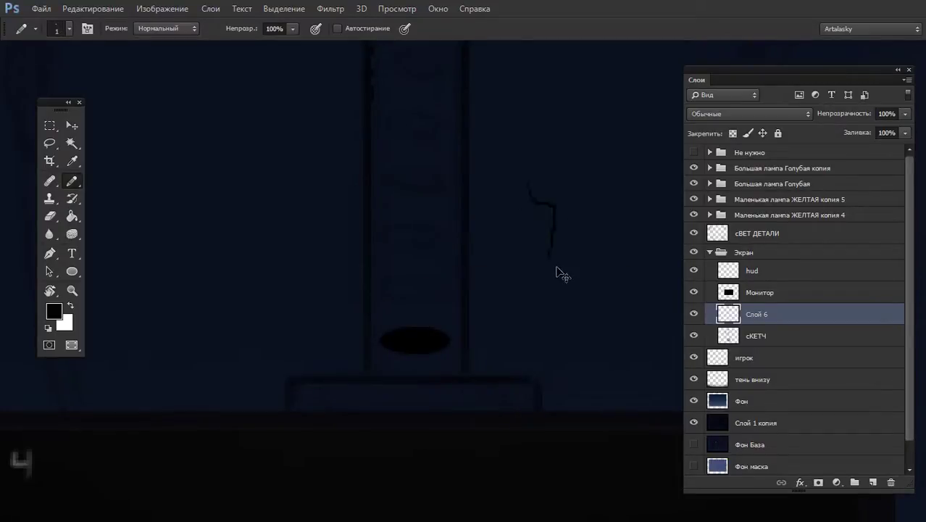
key("F5")
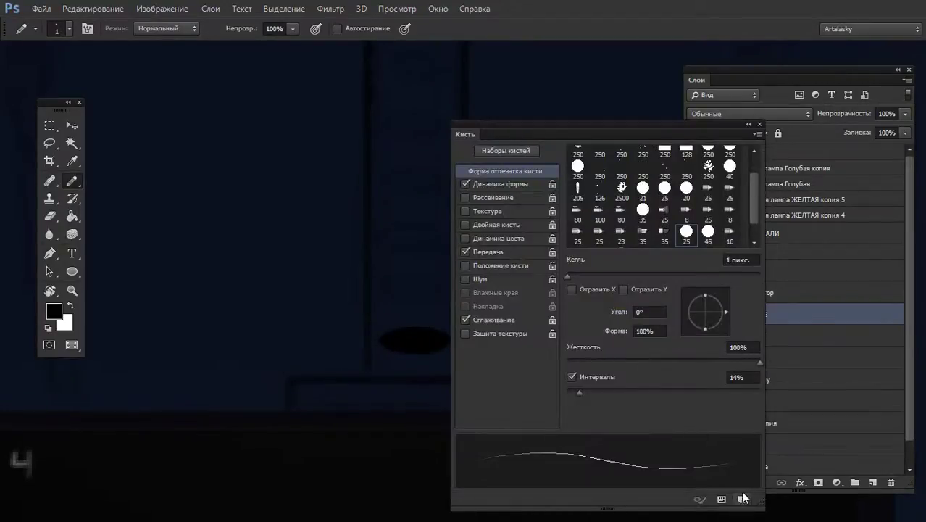
left_click(741, 500)
type("п")
type("ЕЛЬ")
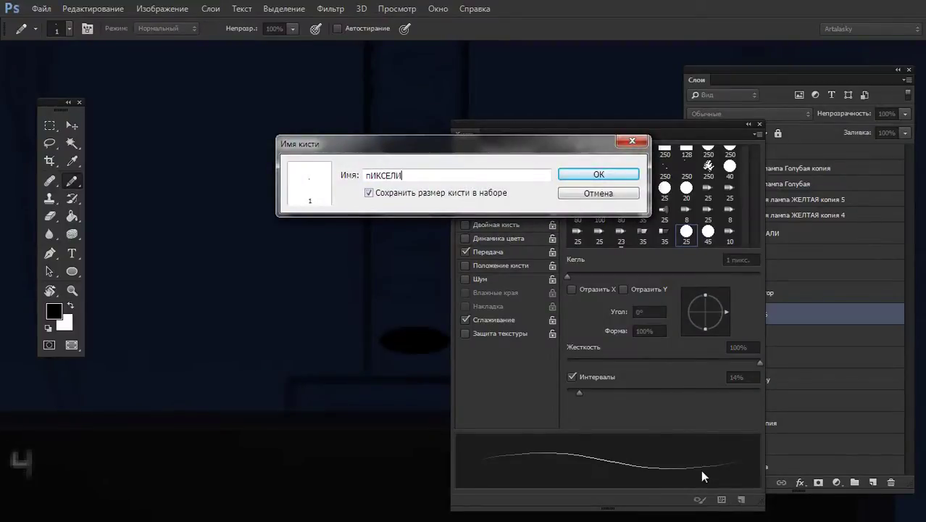
key("Return")
key("F5")
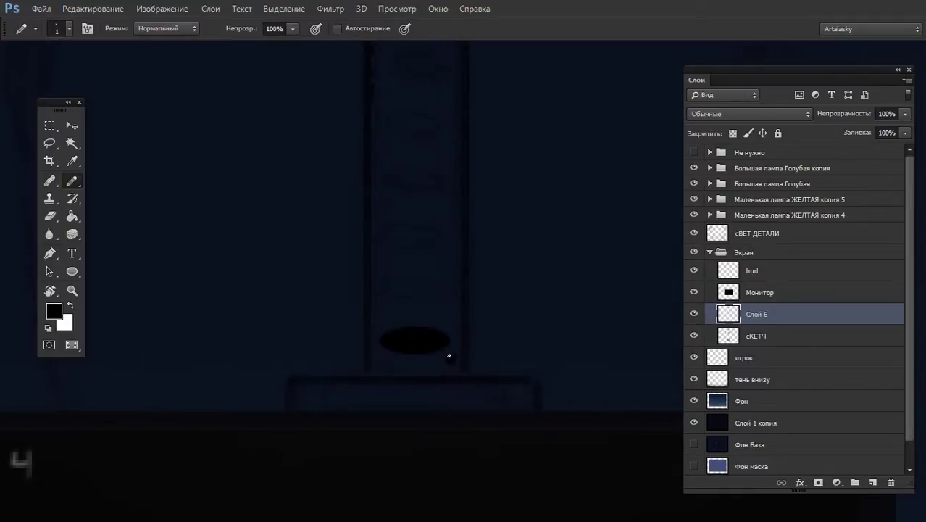
Check the eraser's brush presets, then return to the pencil and the ellipse tool
key("e")
right_click(466, 319)
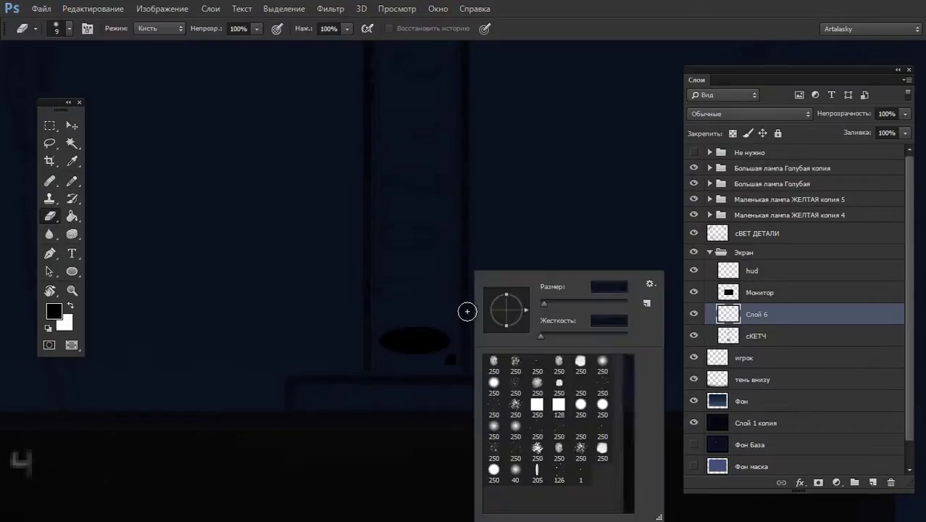
key("Escape")
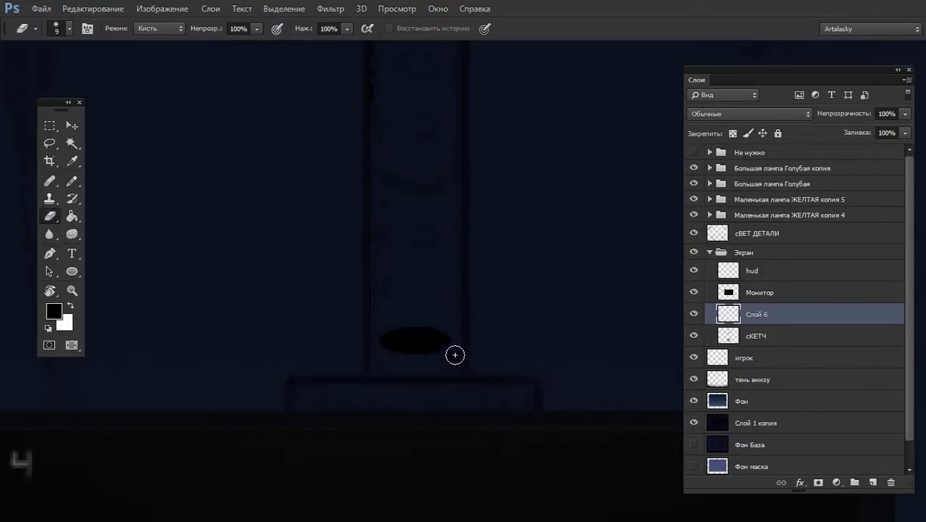
key("b")
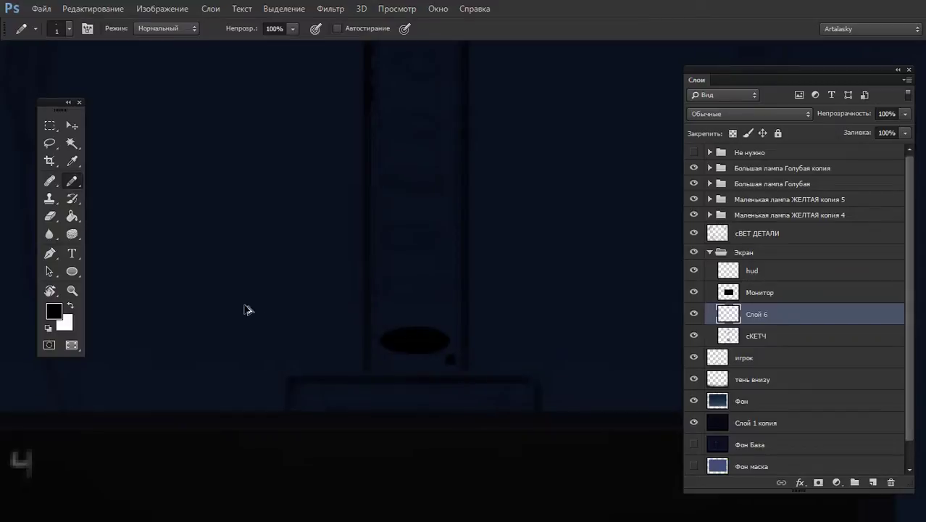
left_click(72, 272)
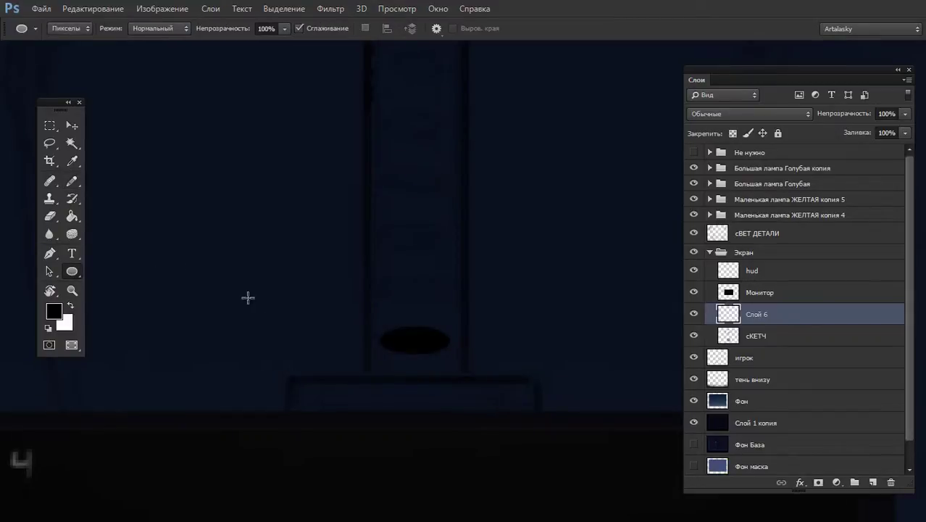
left_click(449, 361)
Add small filled square rivet dots beside the black oval with rectangular selections
key("m")
left_click_drag(445, 362, 384, 362)
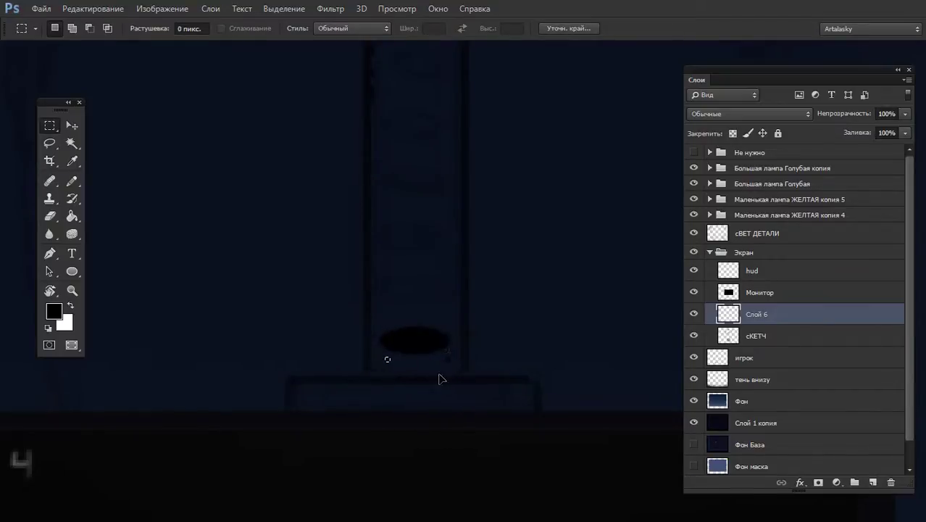
key("ctrl+d")
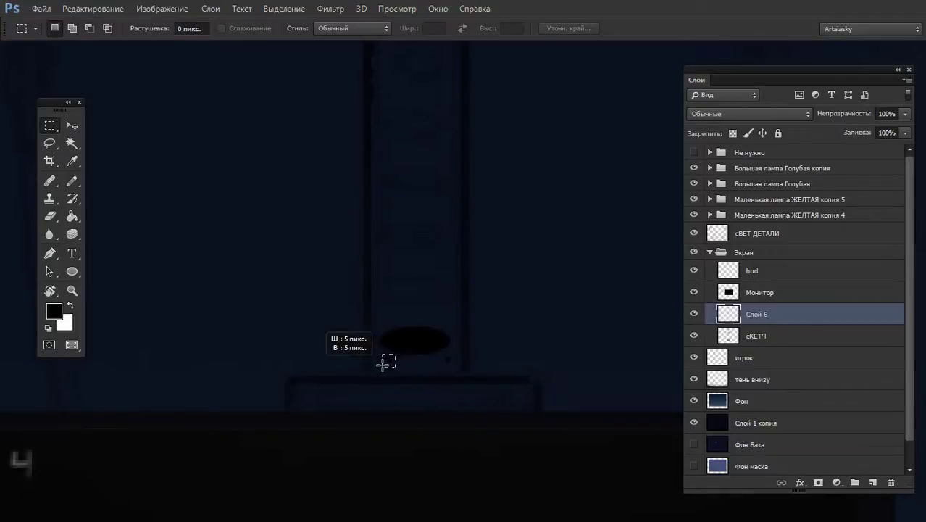
left_click_drag(385, 361, 384, 365)
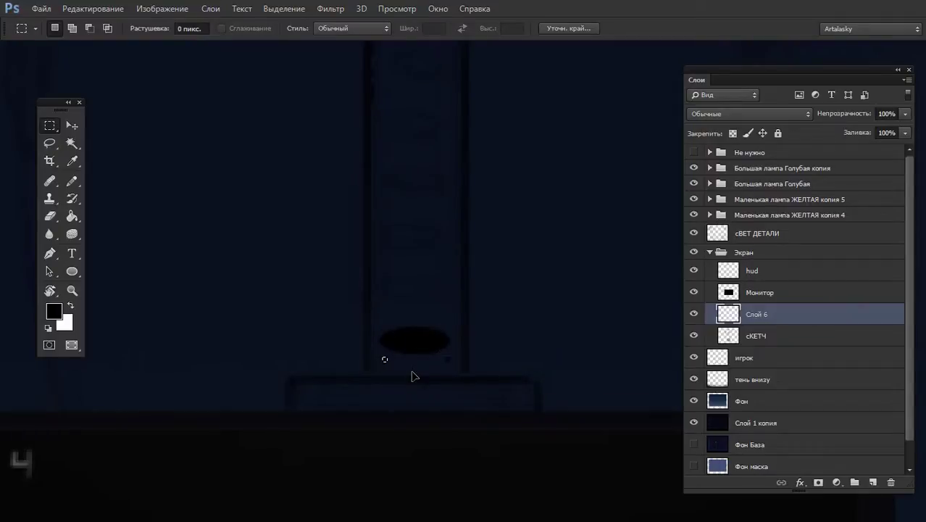
left_click(412, 376)
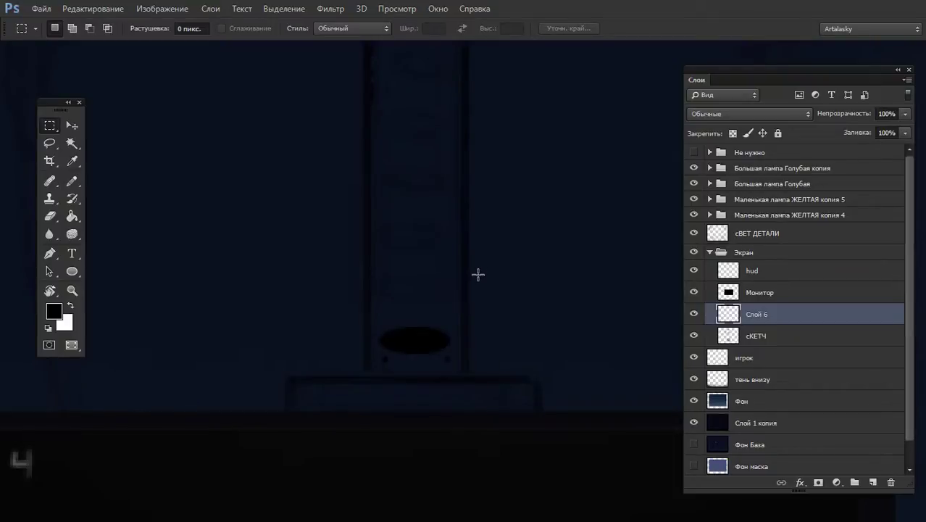
mouse_move(435, 368)
left_mouse_down()
mouse_move(459, 369)
mouse_move(459, 383)
left_mouse_up()
mouse_move(316, 275)
left_mouse_down()
mouse_move(336, 377)
mouse_move(342, 355)
left_mouse_up()
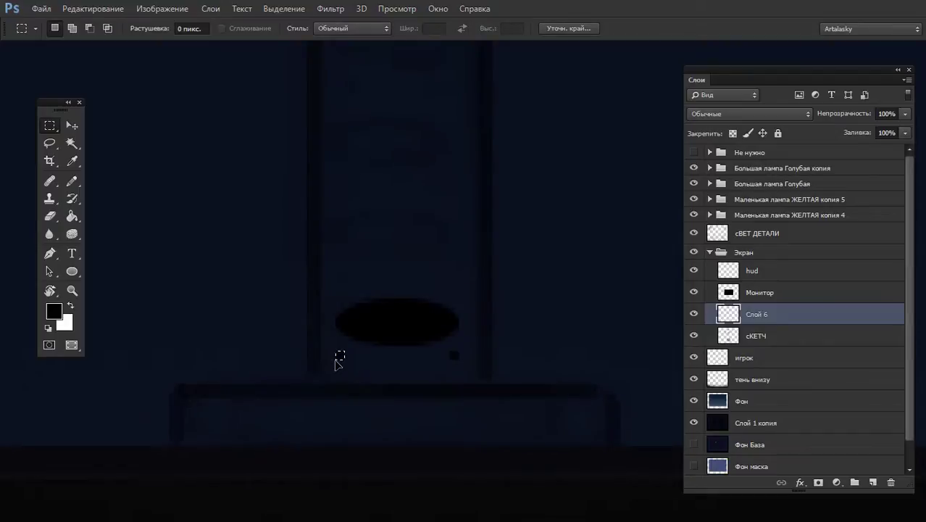
key("ctrl+d")
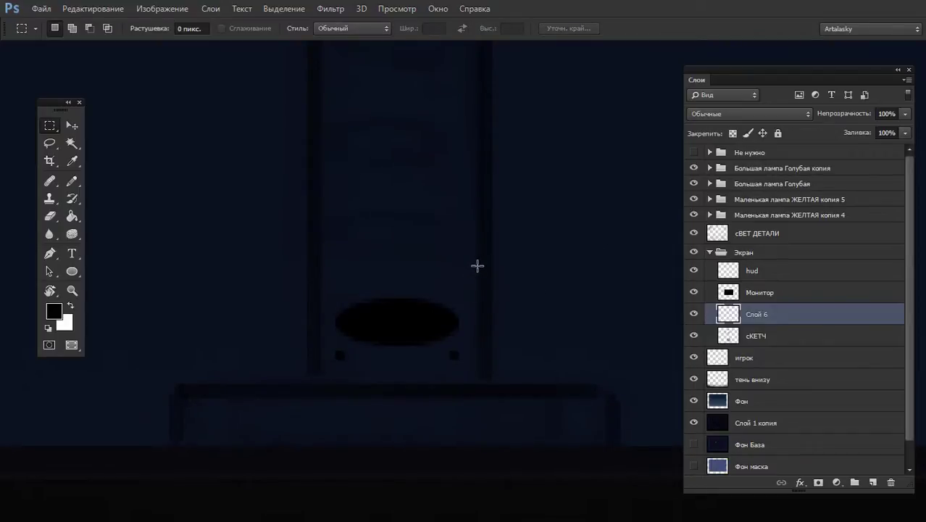
Zoom out around the tower, select the oval with its rivets, and undo the trial copies
left_click(454, 272, "alt")
left_click(452, 261, "alt")
left_click(450, 243, "alt")
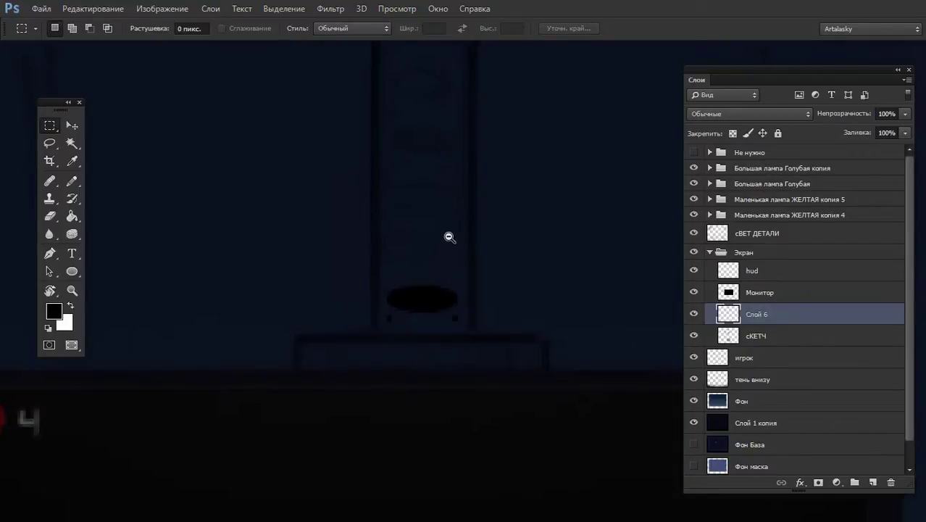
left_click(452, 268, "alt")
left_click(453, 290, "alt")
mouse_move(476, 309)
left_mouse_down()
mouse_move(428, 358)
mouse_move(446, 285)
left_mouse_up()
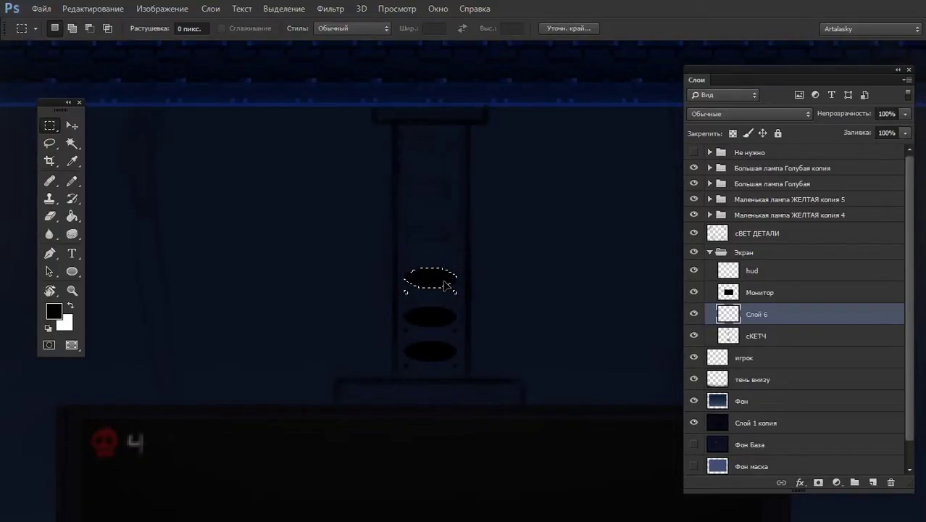
key("ctrl+alt+z")
key("ctrl+alt+z")
key("ctrl+alt+z")
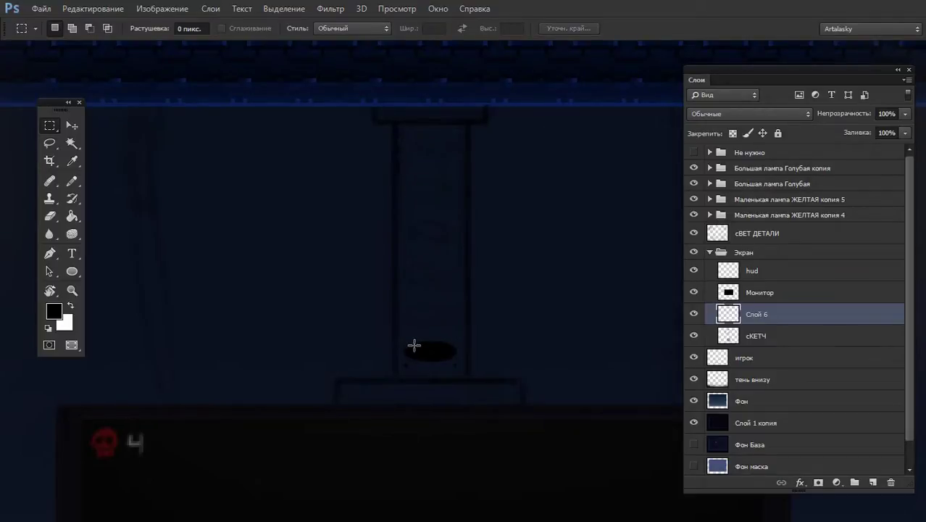
Repeat the black oval upward into a column of six filled ovals on Слой 6
mouse_move(401, 340)
left_mouse_down()
mouse_move(460, 371)
mouse_move(436, 311)
mouse_move(436, 271)
left_mouse_up()
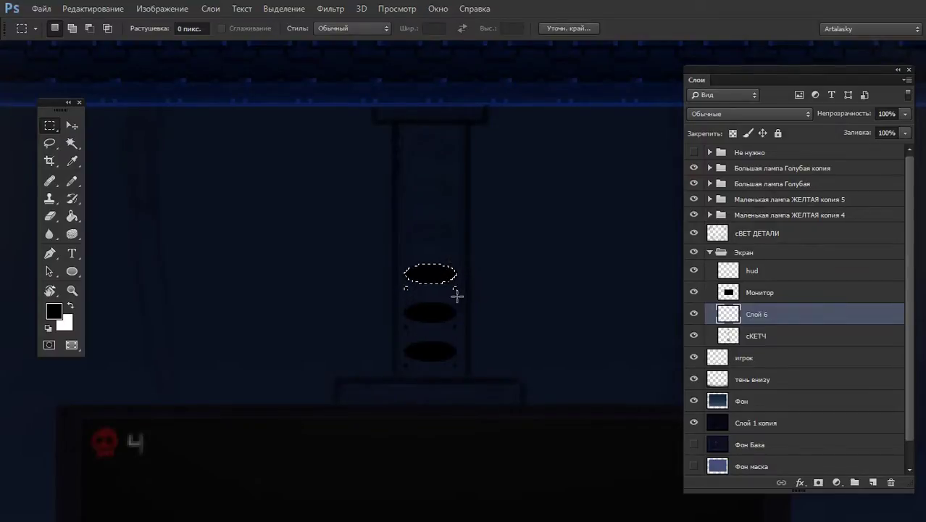
key("alt+BackSpace")
key("ctrl+d")
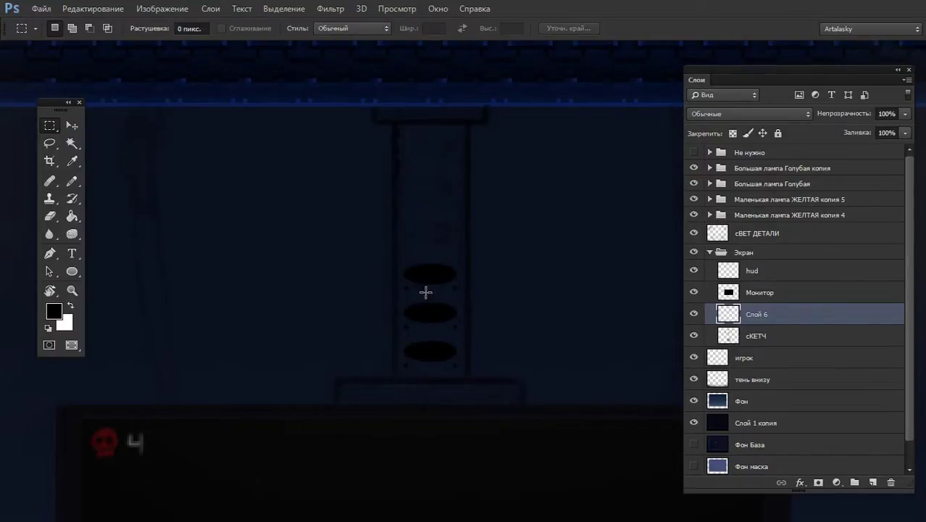
mouse_move(400, 252)
left_mouse_down()
mouse_move(436, 349)
mouse_move(463, 371)
mouse_move(440, 233)
left_mouse_up()
left_click(490, 238)
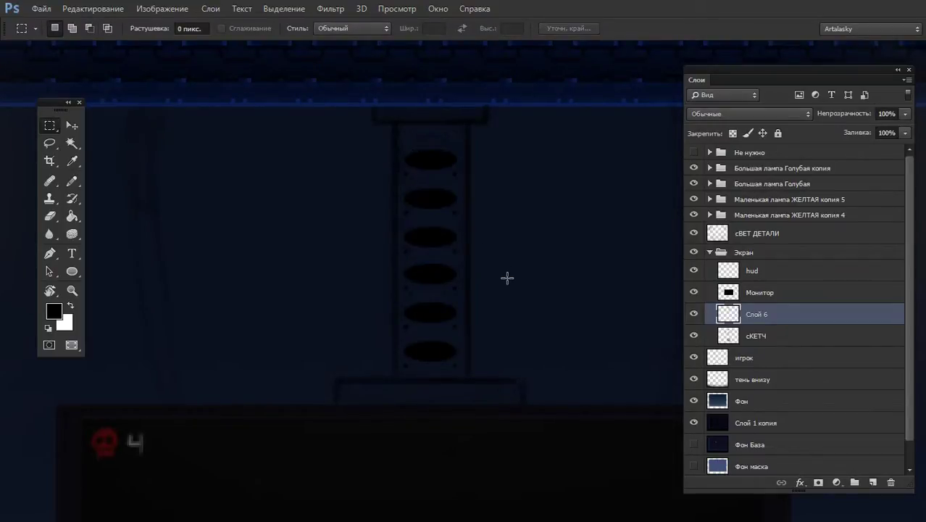
scroll(501, 279, "down", 1)
scroll(500, 290, "down", 2)
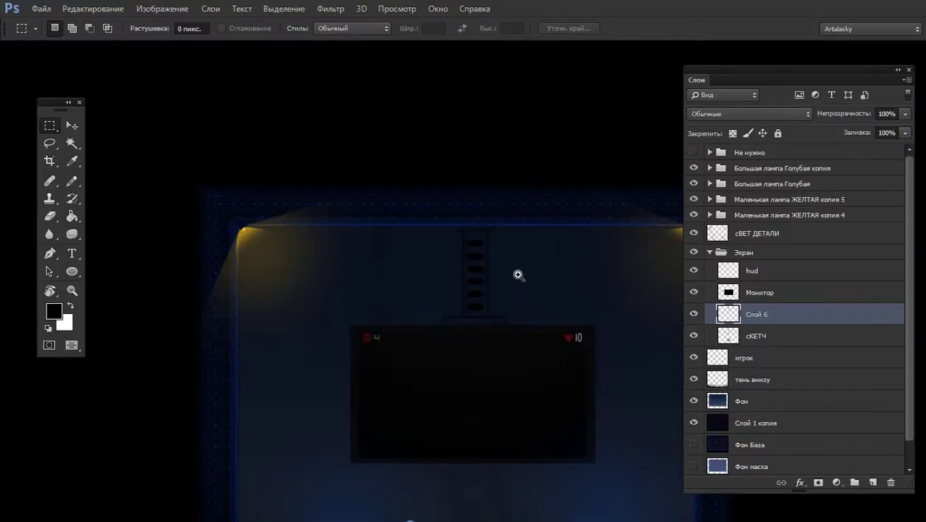
scroll(519, 275, "up", 3)
Set the Eraser mode to Pencil for hard edges
key("e")
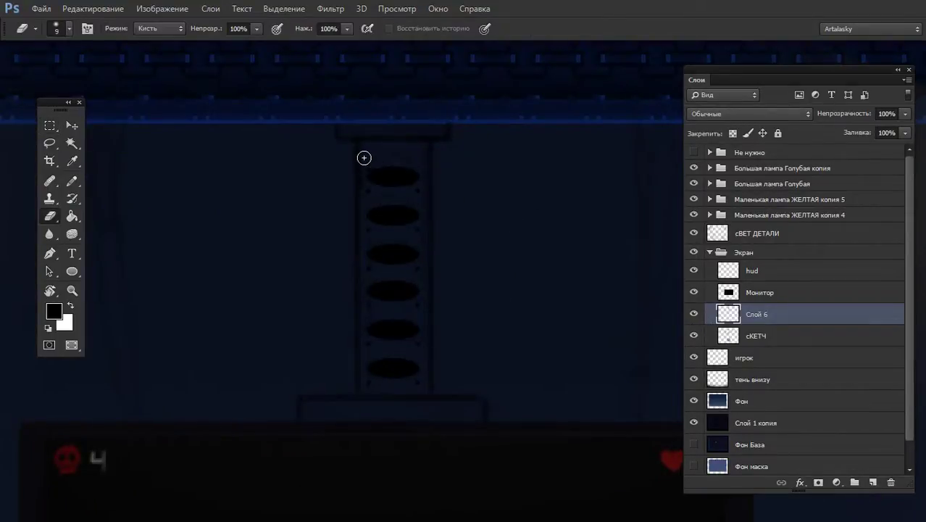
left_click(166, 28)
left_click(159, 53)
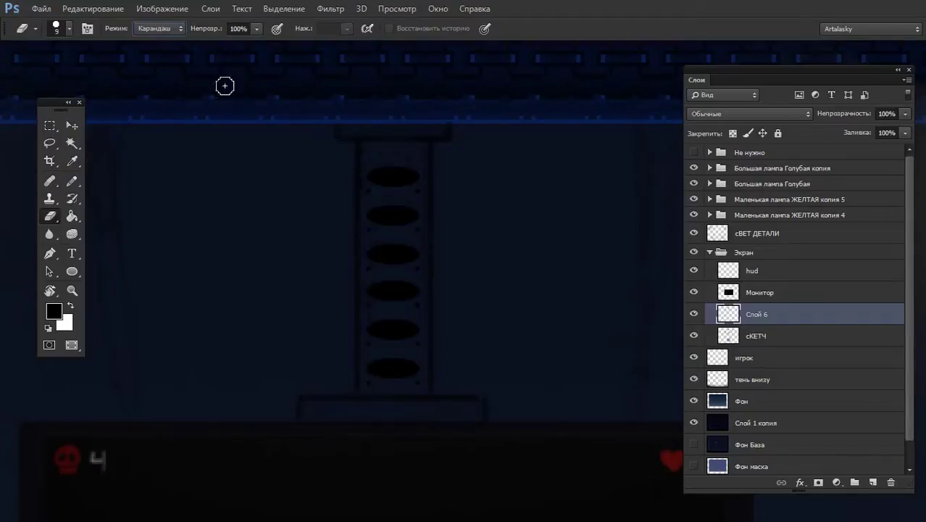
Give the eraser the saved 1-pixel preset enlarged to 2 px, then return to the pencil
right_click(367, 166)
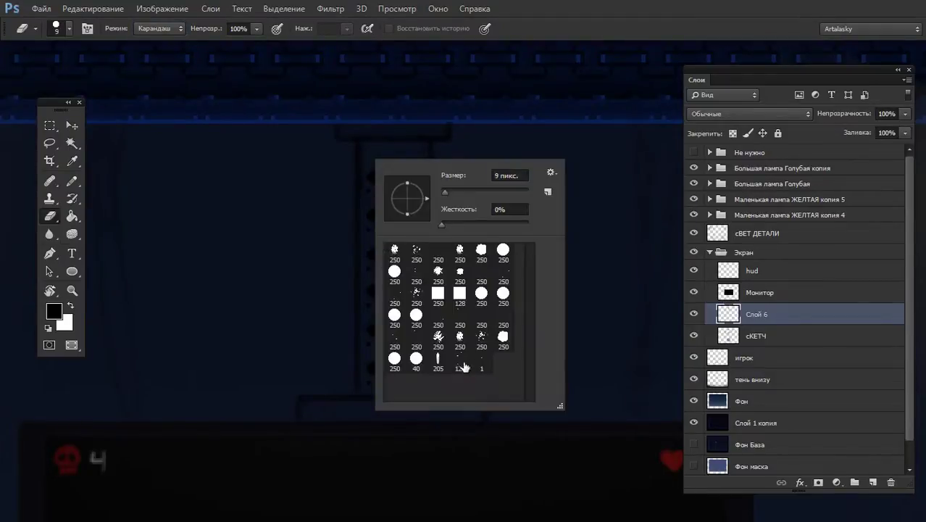
left_click(481, 363)
left_click(407, 153)
key("bracketright")
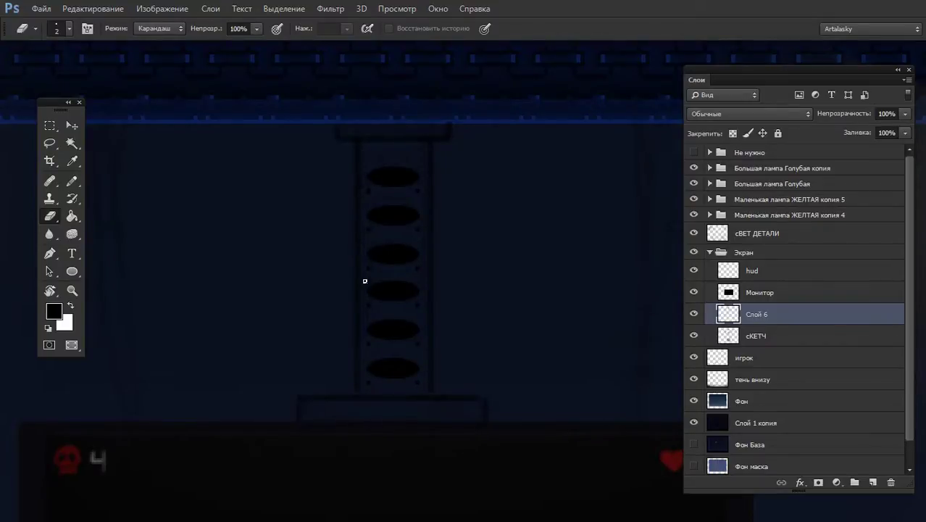
key("b")
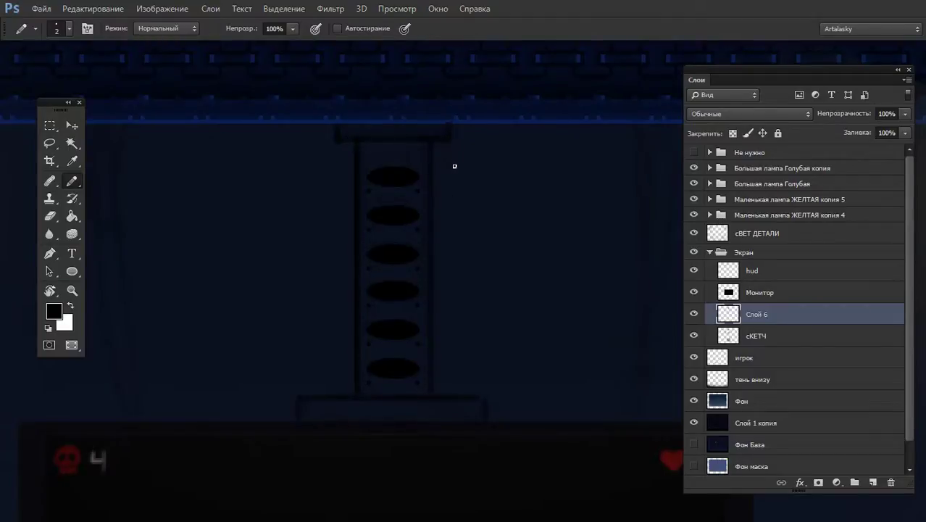
Zoom to the monitor's top edge and marquee-select the area around the tower base
left_click(458, 197, "alt")
left_click(484, 283)
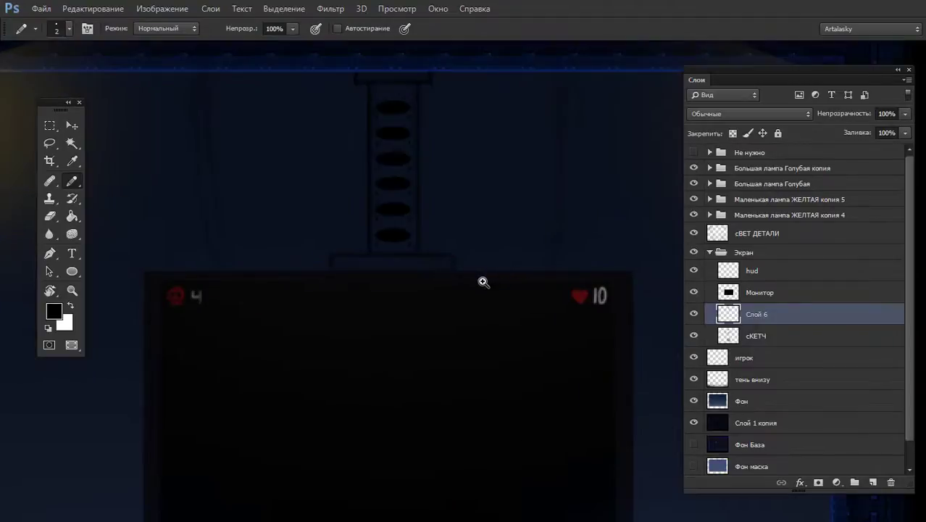
key("m")
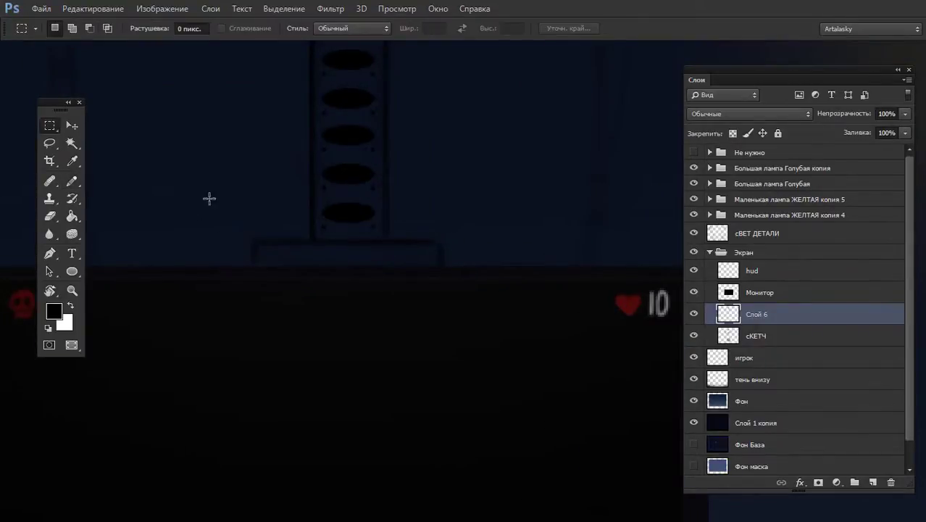
left_click_drag(210, 195, 306, 294)
left_click_drag(478, 207, 387, 282)
left_click(393, 285)
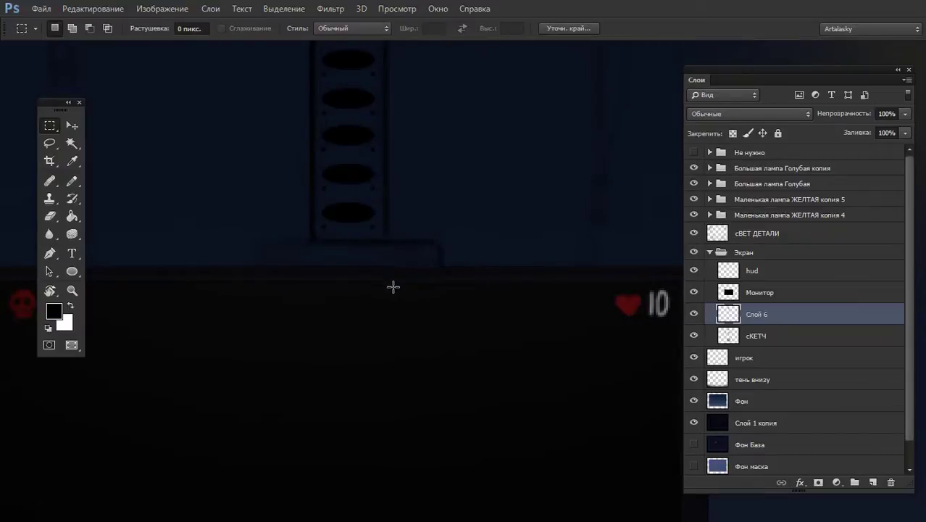
mouse_move(479, 206)
left_mouse_down()
mouse_move(389, 283)
mouse_move(295, 254)
mouse_move(275, 258)
left_mouse_up()
scroll(501, 159, "down", 1)
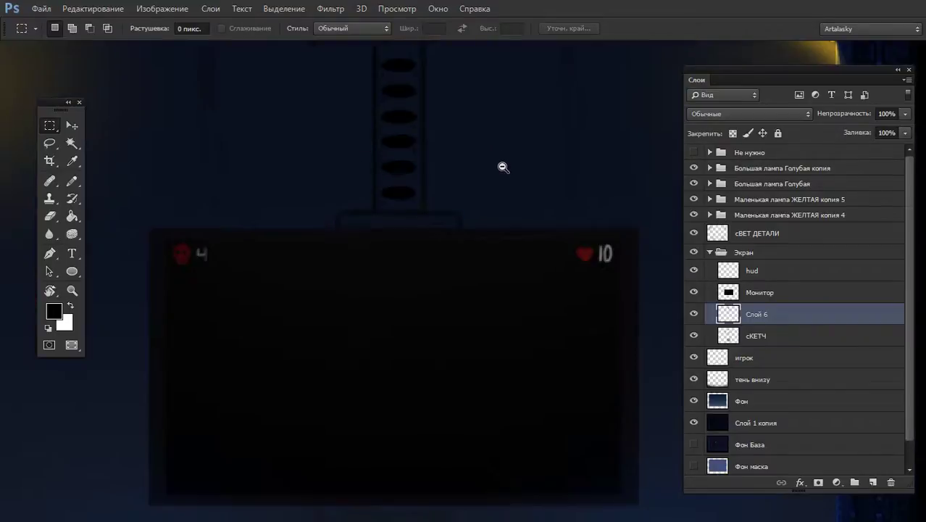
scroll(502, 166, "down", 1)
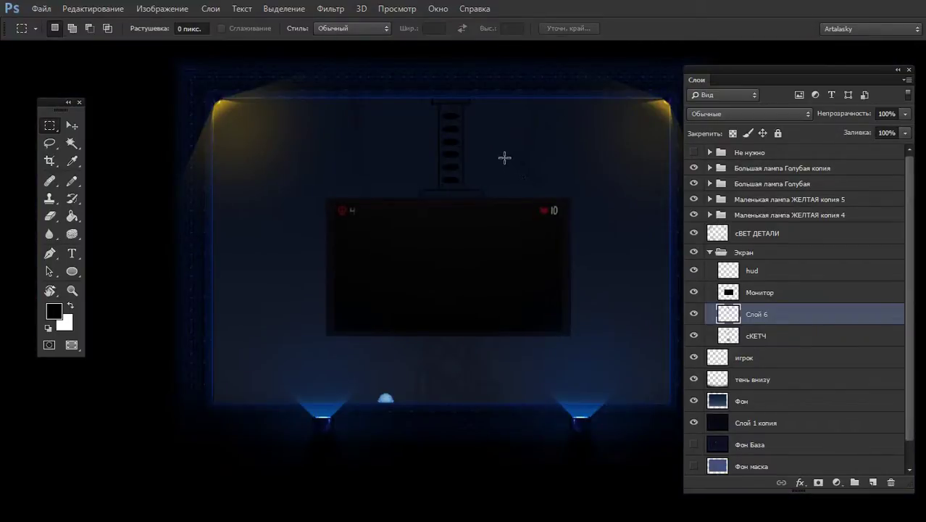
scroll(482, 132, "up", 2)
scroll(475, 181, "up", 1)
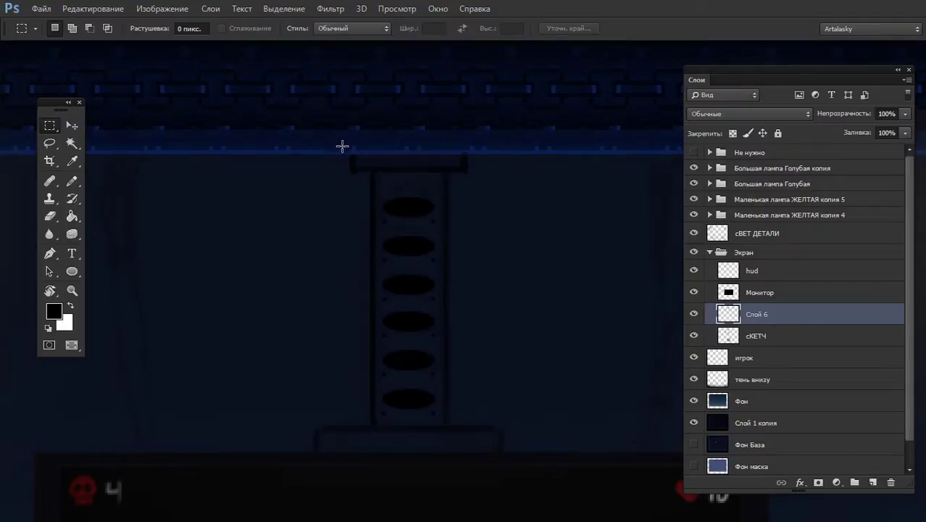
Copy the rivet piece at the ladder top to a new layer and merge it into Слой 6
left_click_drag(343, 146, 364, 174)
left_click(483, 152)
left_click_drag(336, 138, 369, 180)
mouse_move(476, 138)
left_mouse_down()
mouse_move(450, 184)
mouse_move(476, 296)
mouse_move(471, 169)
left_mouse_up()
key("ctrl+j")
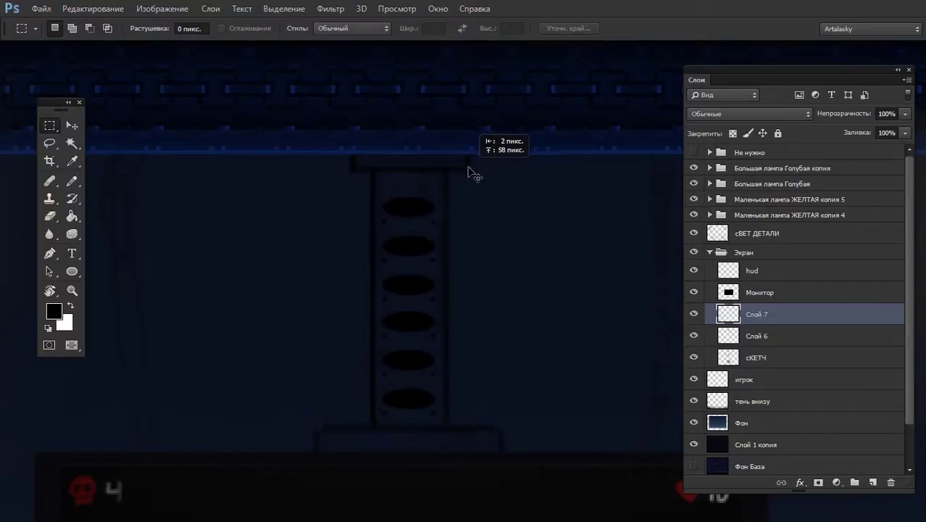
key("ctrl+e")
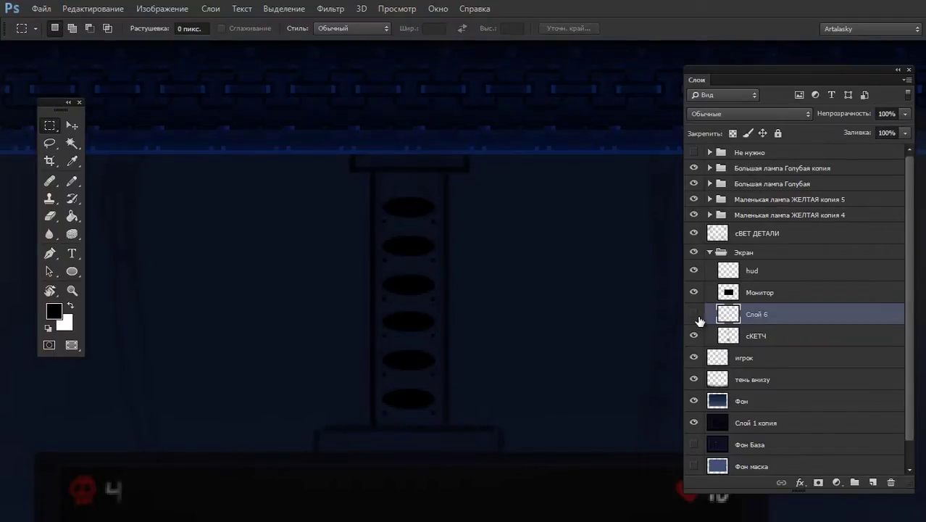
left_click(696, 316)
left_click(696, 316)
Nudge the small rivet at the tower top about 10 px sideways and deselect
key("b")
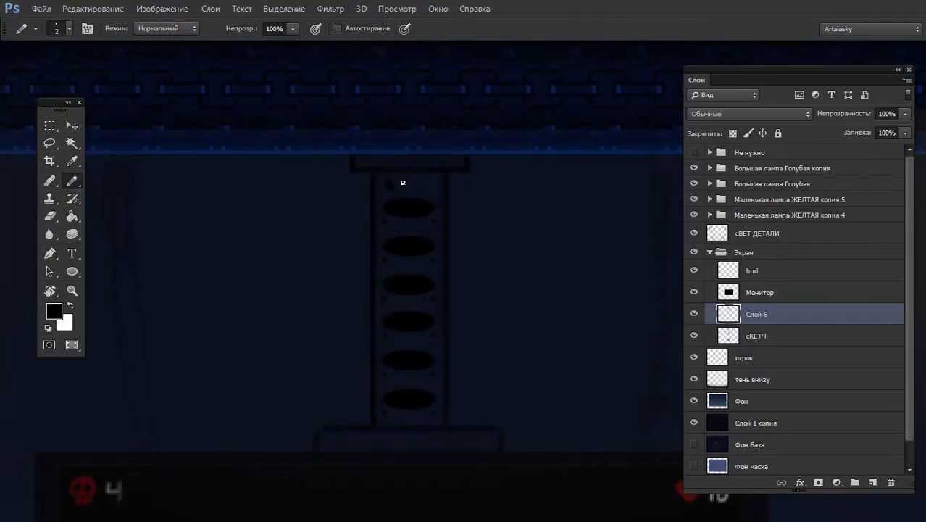
key("m")
mouse_move(384, 179)
left_mouse_down()
mouse_move(395, 189)
mouse_move(436, 188)
left_mouse_up()
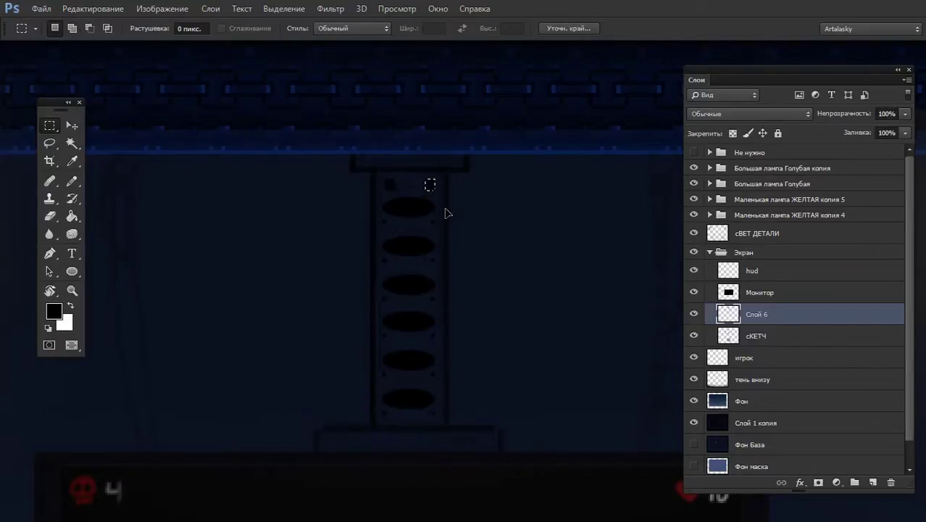
key("ctrl+d")
scroll(569, 210, "down", 2)
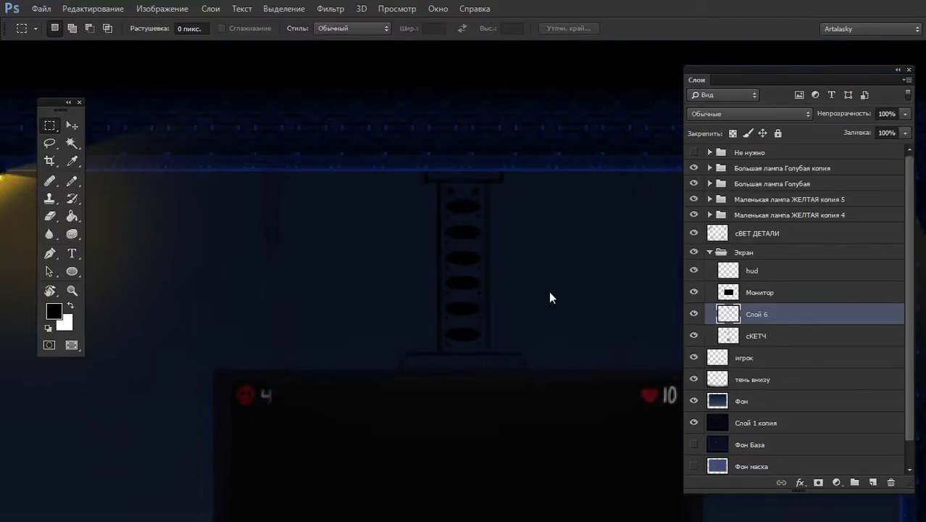
scroll(547, 301, "down", 2)
left_click_drag(575, 331, 533, 262)
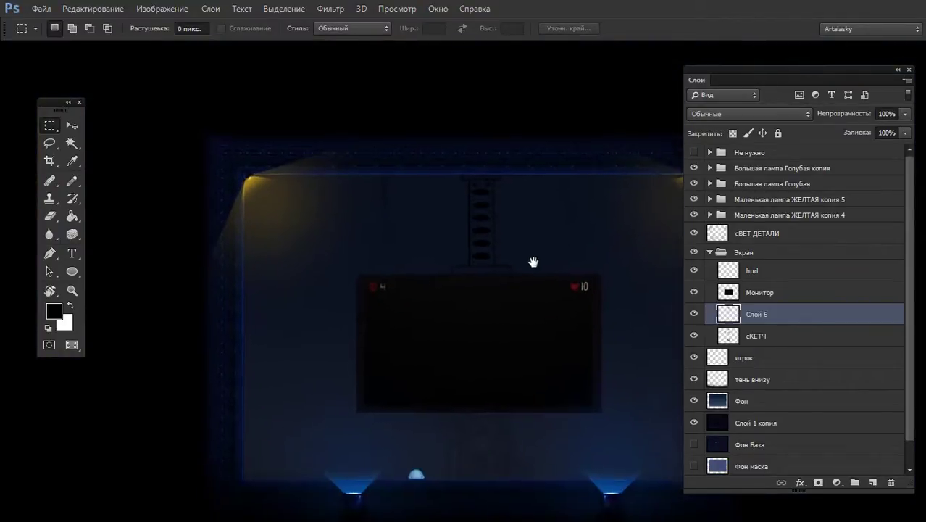
scroll(508, 218, "up", 1)
scroll(473, 265, "up", 1)
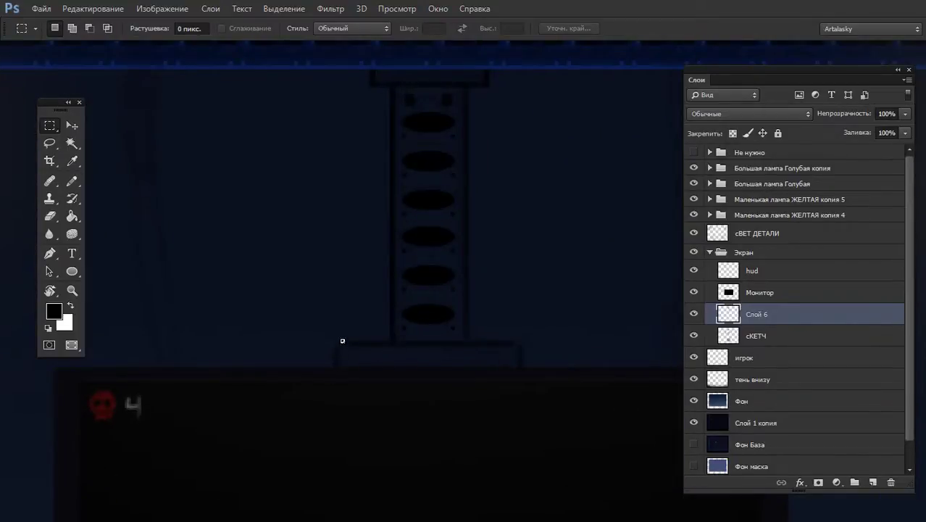
key("b")
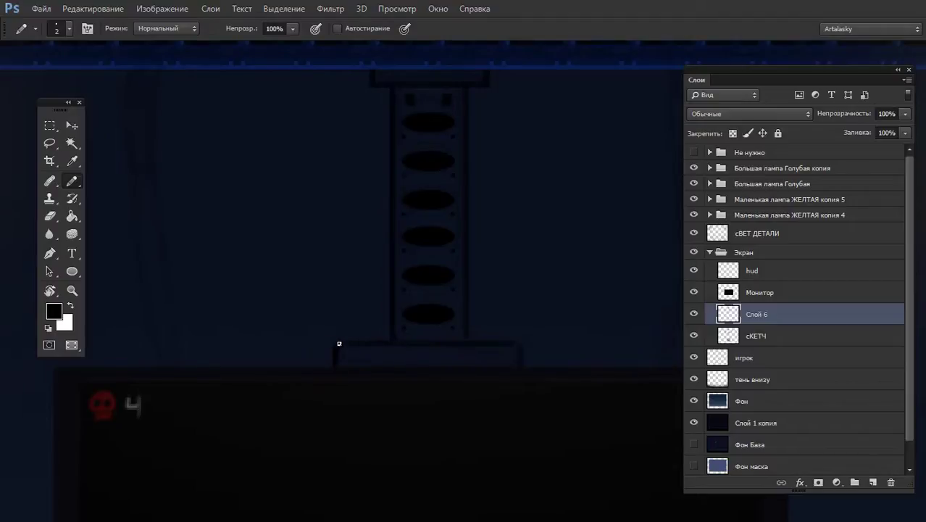
Zoom out to the full scene with lamps, then zoom back in on the monitor top and tower base
left_click(474, 324, "alt")
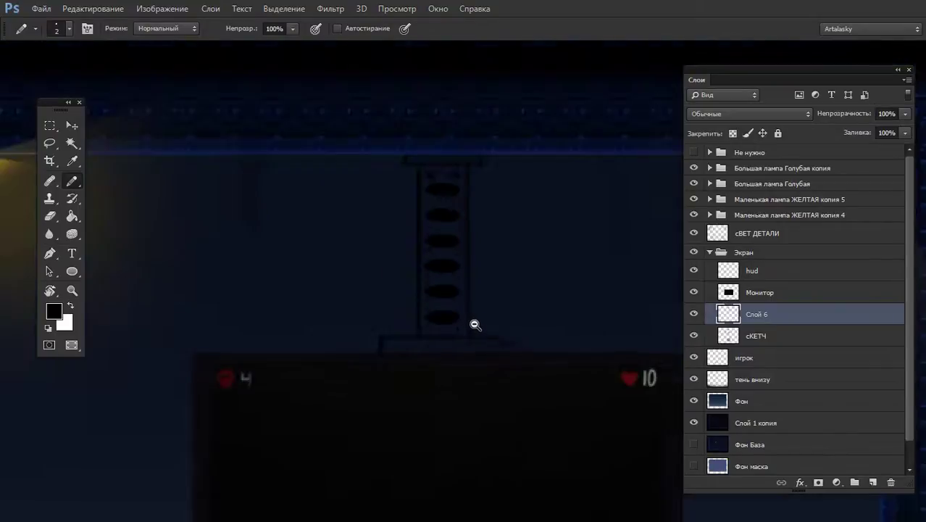
left_click(485, 346, "alt")
left_click(502, 384, "alt")
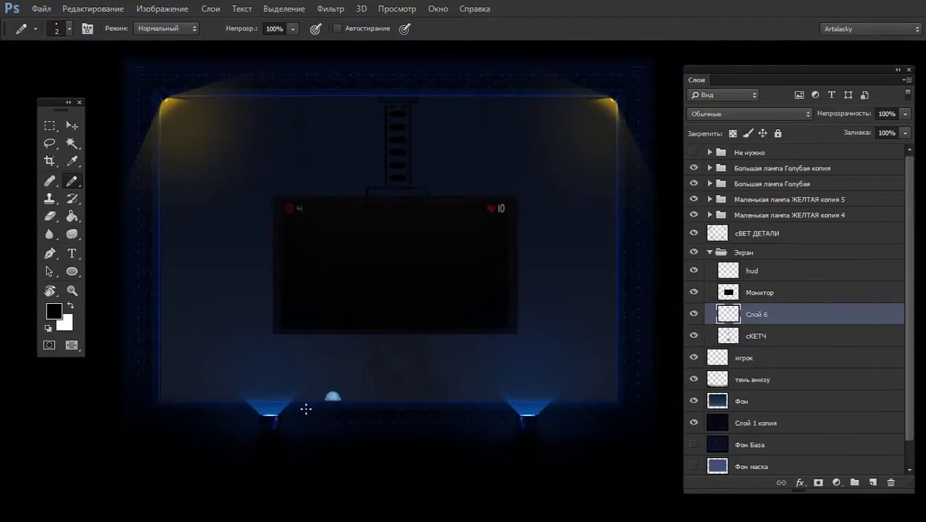
left_click(388, 228, "ctrl")
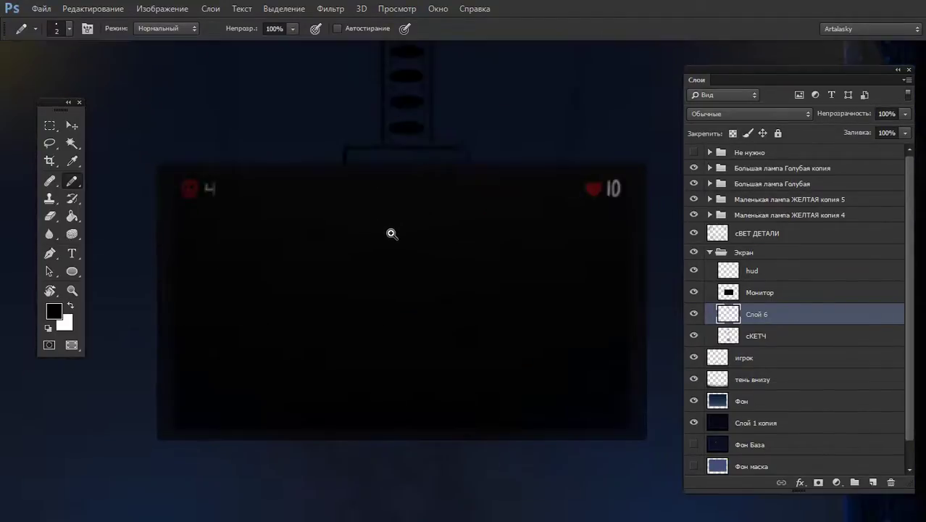
left_click(385, 150, "ctrl")
left_click_drag(382, 210, 319, 246)
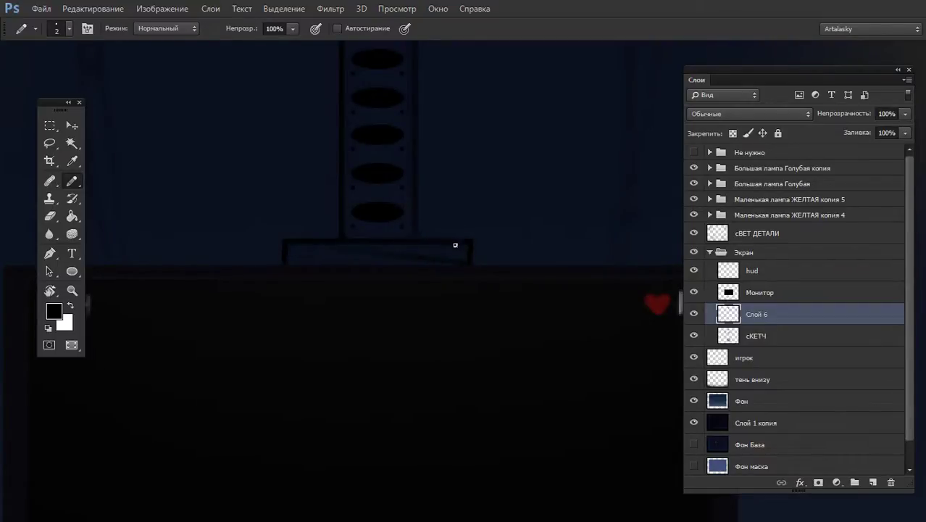
scroll(448, 201, "up", 3)
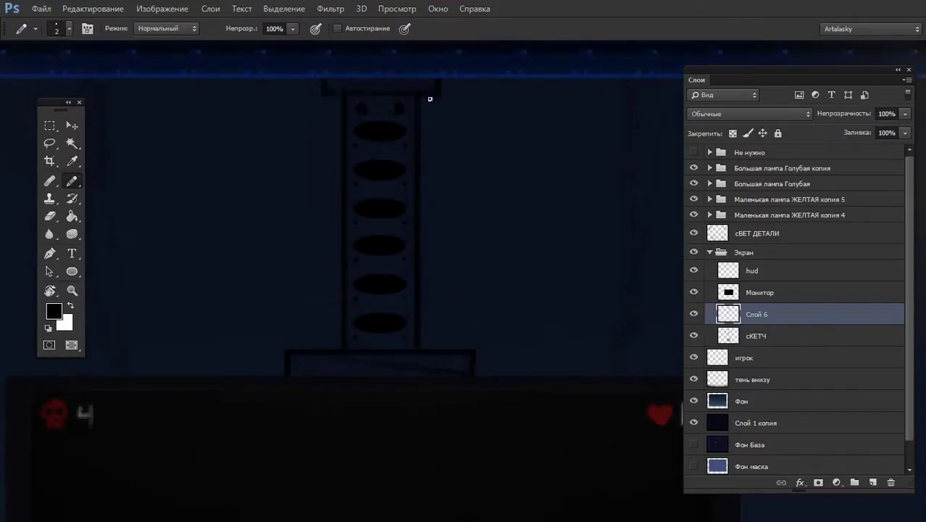
scroll(428, 319, "down", 1)
scroll(492, 392, "down", 2)
scroll(355, 254, "up", 2)
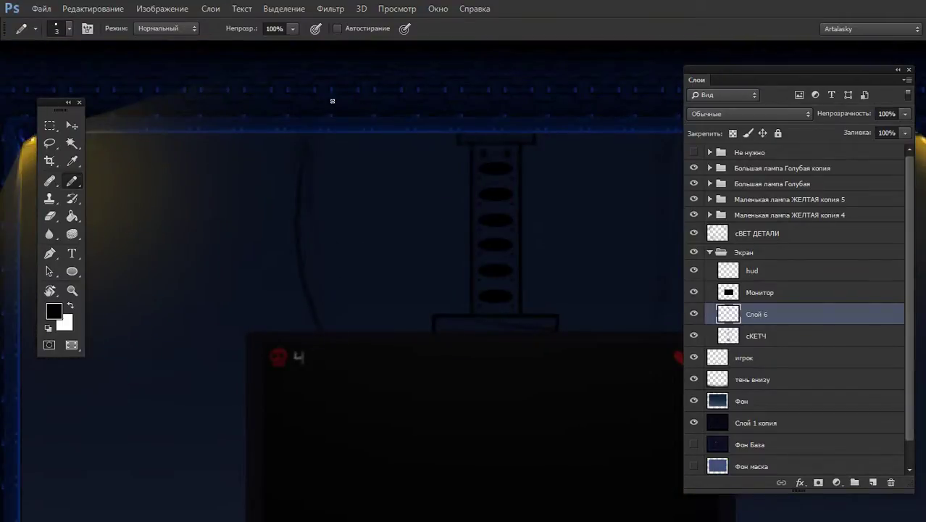
scroll(378, 247, "down", 2)
scroll(378, 247, "up", 2)
scroll(403, 248, "down", 2)
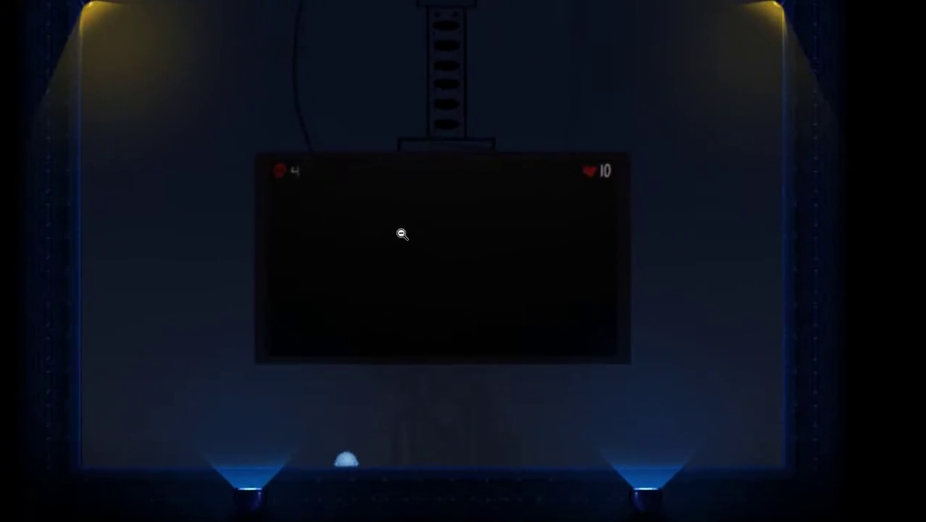
Draw two vertical supports down to the floor, undoing a freehand diagonal brace
scroll(448, 323, "up", 2)
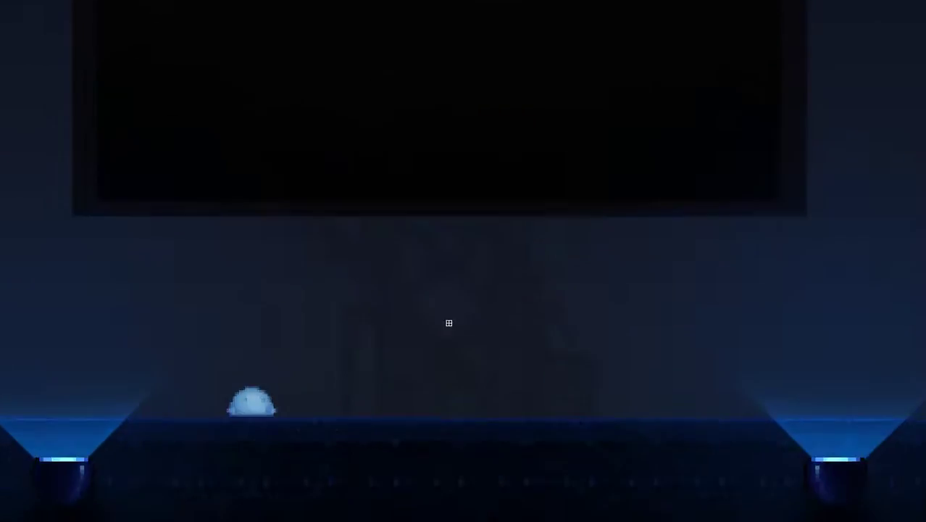
mouse_move(393, 411)
left_mouse_down()
mouse_move(394, 218)
mouse_move(389, 320)
mouse_move(386, 218)
left_mouse_up()
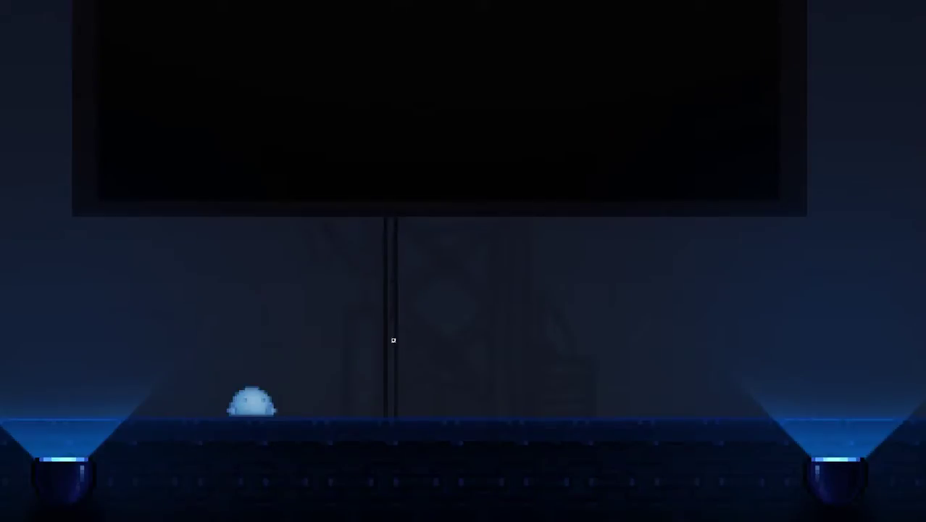
key("F5")
key("F5")
left_click_drag(403, 405, 485, 323)
key("ctrl+z")
Draw straight diagonal braces between the supports with the line tool
key("f")
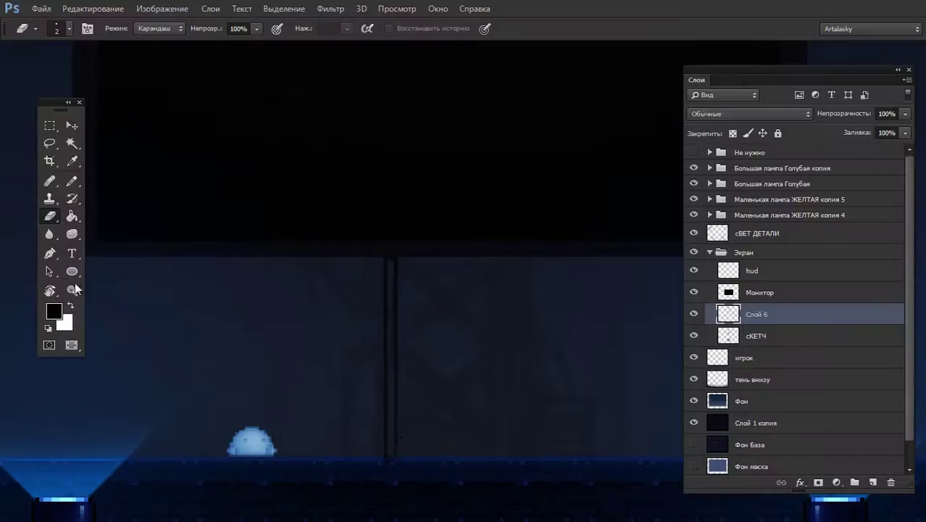
right_click(72, 272)
left_click(145, 329)
left_click_drag(447, 308, 436, 264)
left_click_drag(356, 365, 483, 266)
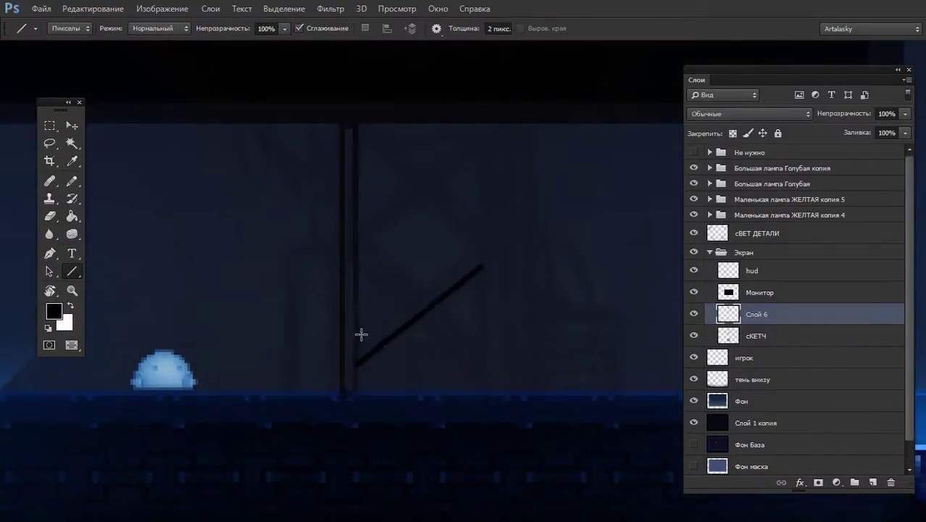
mouse_move(362, 338)
left_mouse_down()
mouse_move(481, 238)
mouse_move(359, 385)
left_mouse_up()
key("ctrl+z")
key("m")
Duplicate the diagonal brace lines and place a copy higher up
left_click_drag(411, 321, 409, 300)
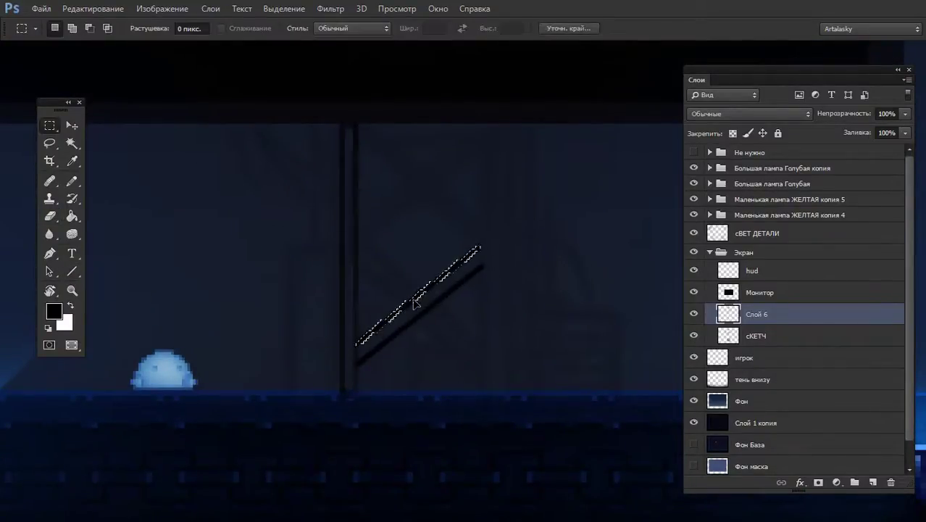
key("ctrl+d")
scroll(484, 256, "down", 4)
scroll(484, 256, "up", 4)
left_click_drag(479, 232, 342, 389)
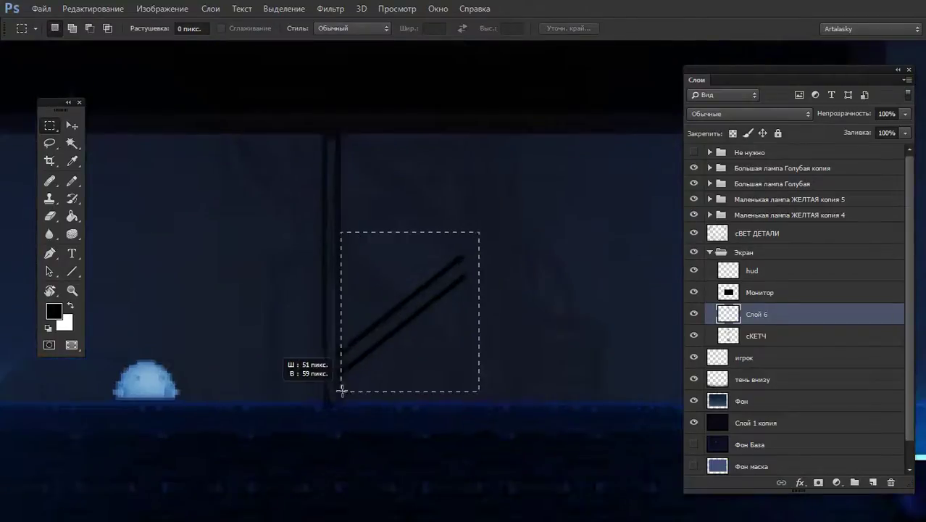
left_click_drag(382, 337, 388, 210)
key("ctrl+d")
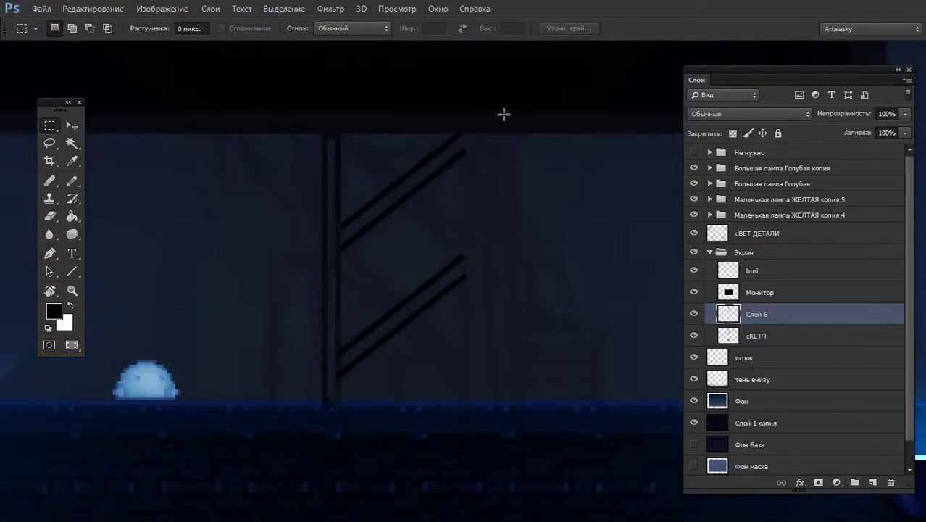
Copy the vertical support line across to the right side
left_click_drag(511, 92, 342, 393)
key("ctrl+d")
left_click_drag(306, 114, 341, 418)
left_click_drag(328, 279, 469, 279)
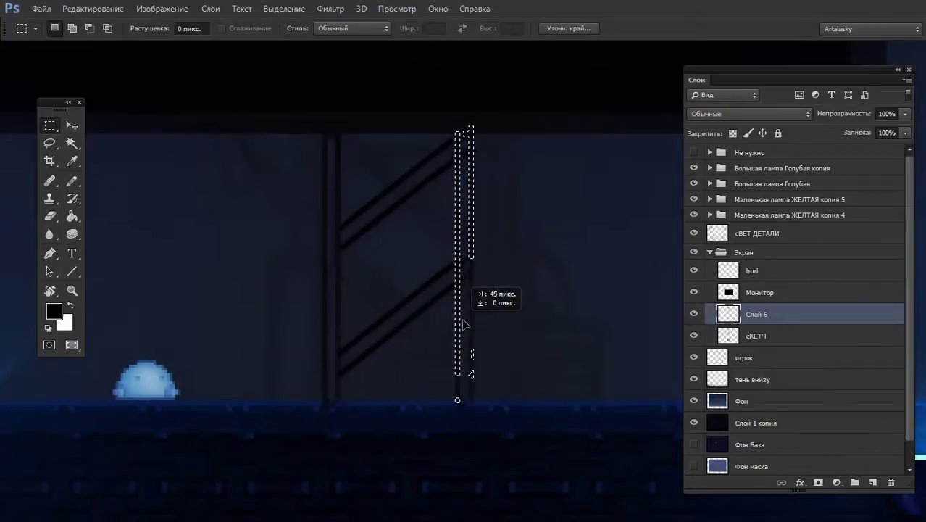
key("ctrl+d")
scroll(541, 182, "down", 3)
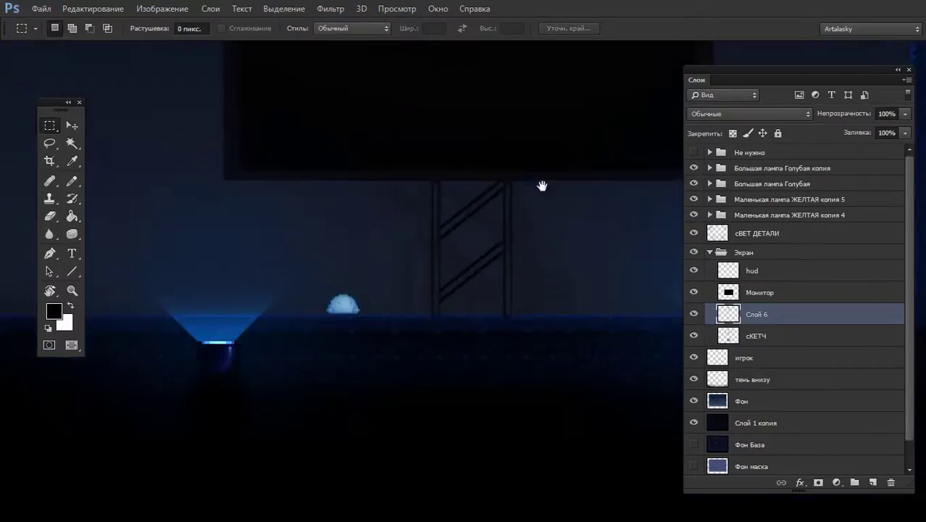
scroll(526, 263, "down", 2)
scroll(450, 261, "up", 4)
Try a vertical pencil line beside the right support, then undo it and clear the selection
key("b")
scroll(450, 261, "up", 1)
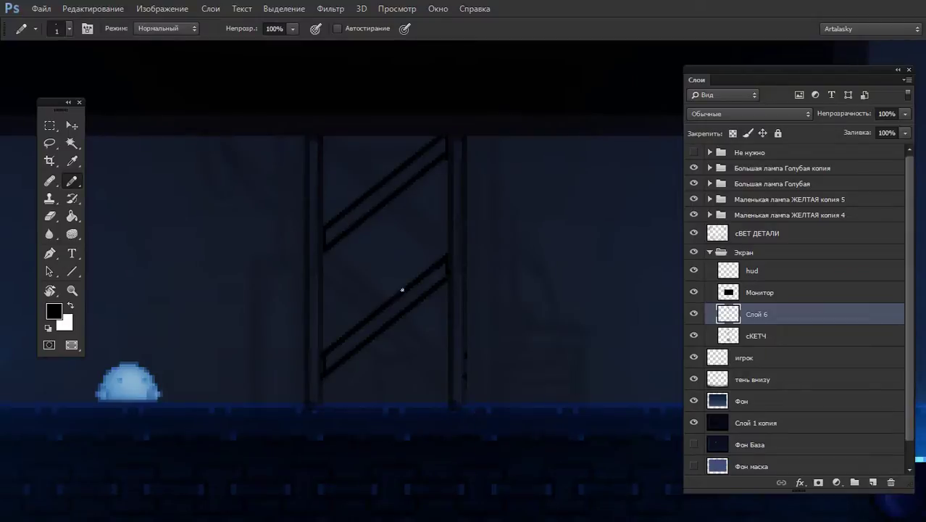
scroll(487, 326, "right", 1)
left_click_drag(468, 399, 469, 137)
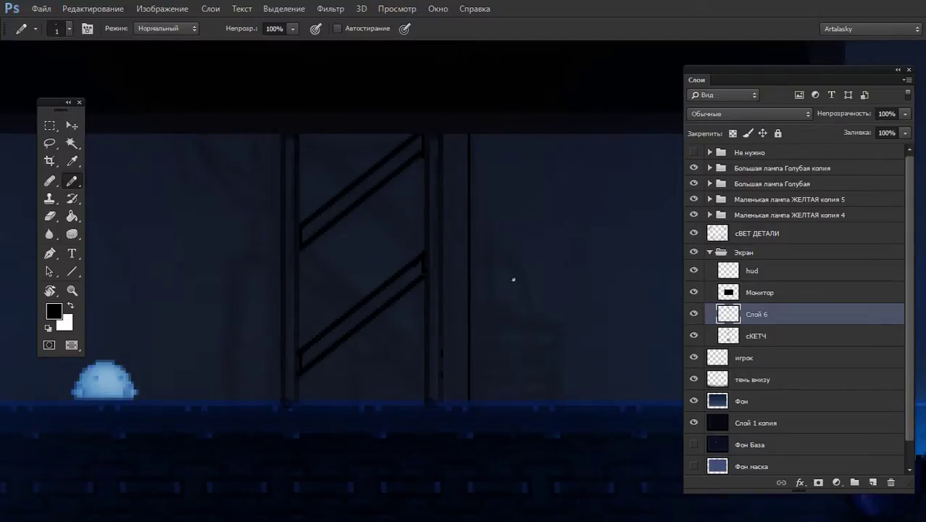
key("ctrl+z")
key("m")
scroll(473, 294, "down", 1)
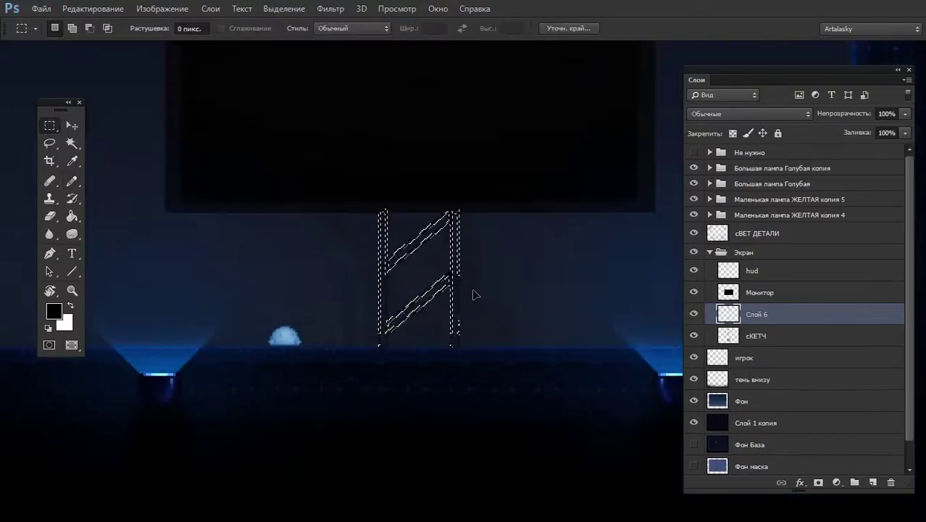
key("ctrl+d")
Draw a vertical line along the right support, undoing a stray second line
key("b")
scroll(497, 246, "up", 1)
left_click_drag(458, 392, 458, 193)
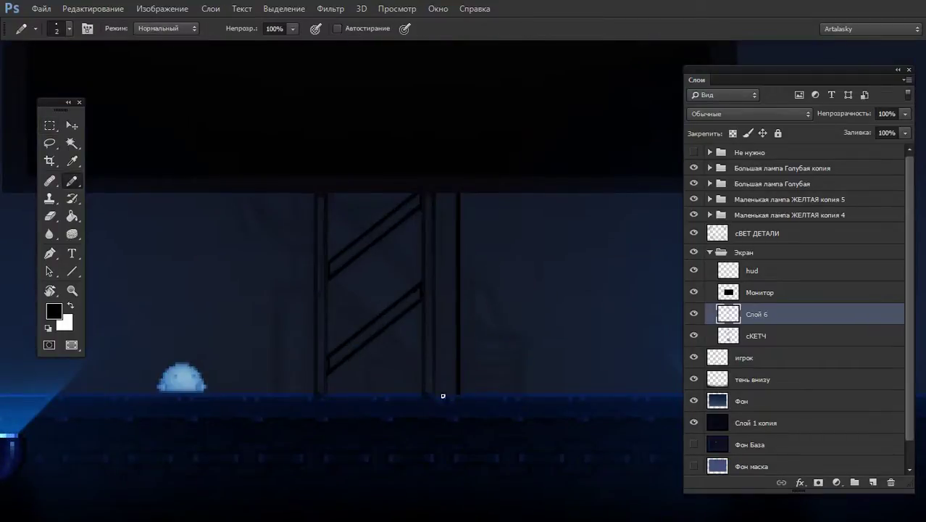
left_click_drag(443, 396, 443, 193)
key("ctrl+z")
With a 1-pixel pencil, sketch the box's curved and horizontal edges beside the support
key("F5")
key("F5")
key("bracketleft")
left_click_drag(458, 319, 484, 333)
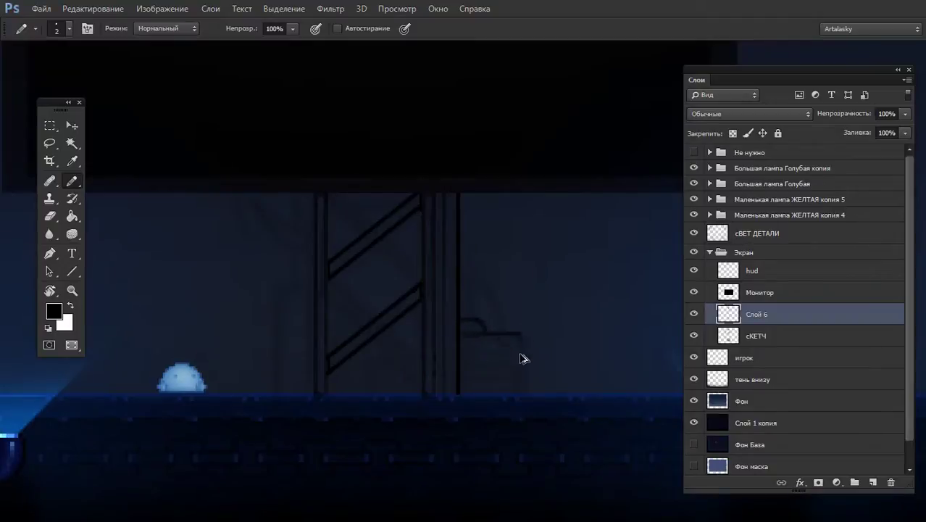
mouse_move(463, 336)
left_mouse_down()
mouse_move(525, 336)
mouse_move(526, 391)
left_mouse_up()
scroll(525, 349, "up", 1)
key("m")
key("ctrl+d")
left_click_drag(534, 353, 505, 403)
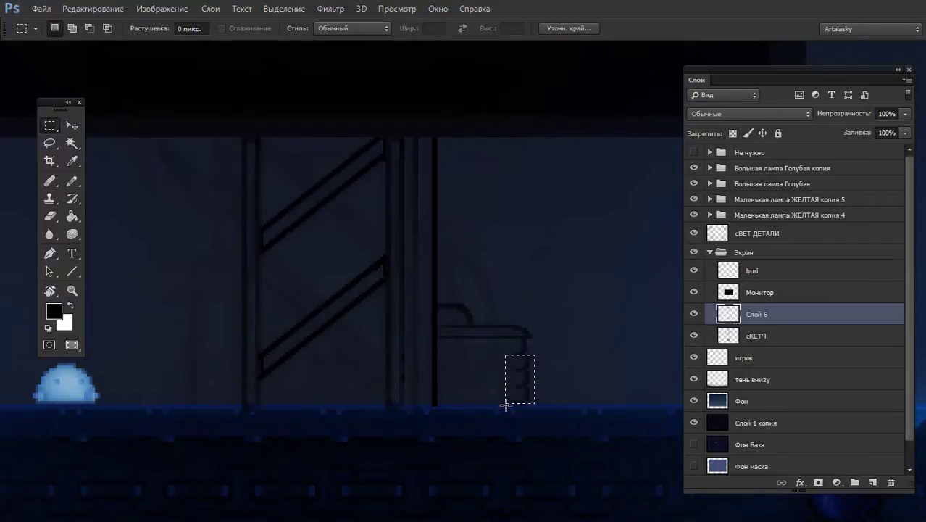
key("ctrl+d")
Draw three horizontal stripes across the box and erase stray pixels at its top-right corner
key("b")
left_click_drag(512, 353, 451, 353)
left_click_drag(523, 370, 467, 369)
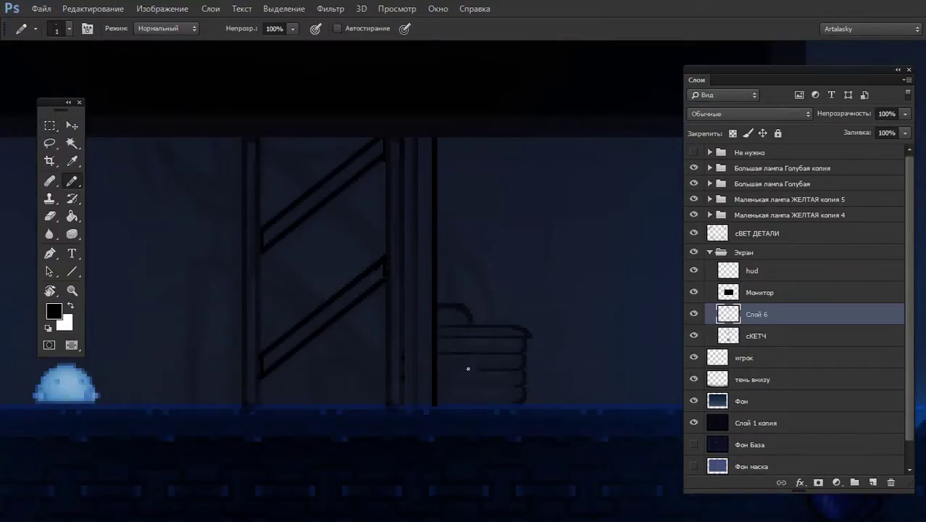
left_click_drag(518, 387, 475, 386)
key("e")
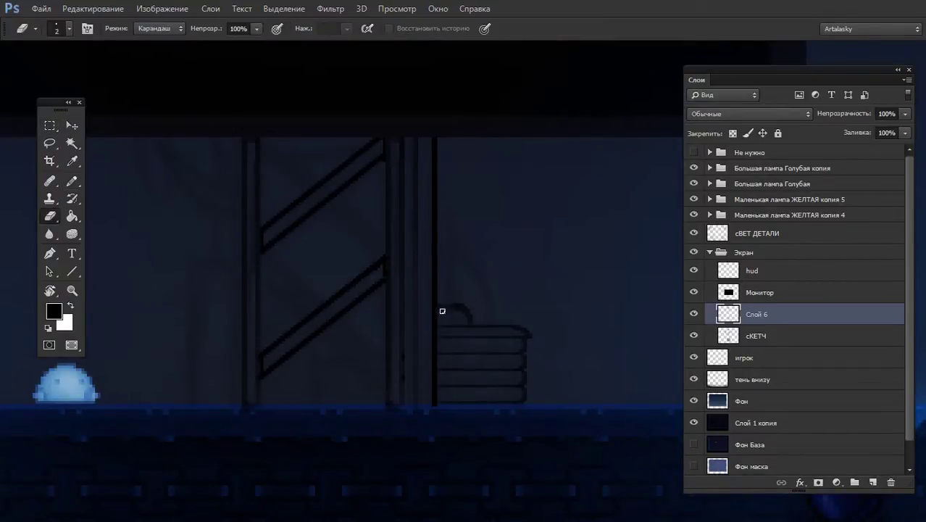
key("b")
key("e")
left_click(528, 338)
key("b")
key("e")
left_click(524, 332)
key("b")
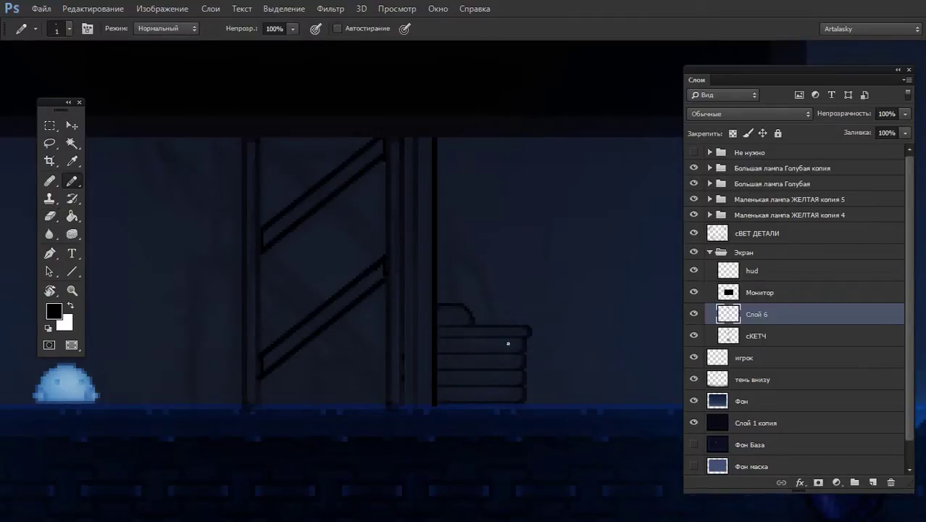
Extend the antenna upward and draw the tall canister outline with a rounded top
mouse_move(449, 273)
left_mouse_down()
mouse_move(452, 215)
mouse_move(523, 222)
left_mouse_up()
mouse_move(254, 417)
left_mouse_down()
mouse_move(244, 356)
mouse_move(256, 340)
mouse_move(293, 340)
mouse_move(258, 306)
mouse_move(259, 277)
left_mouse_up()
key("bracketleft")
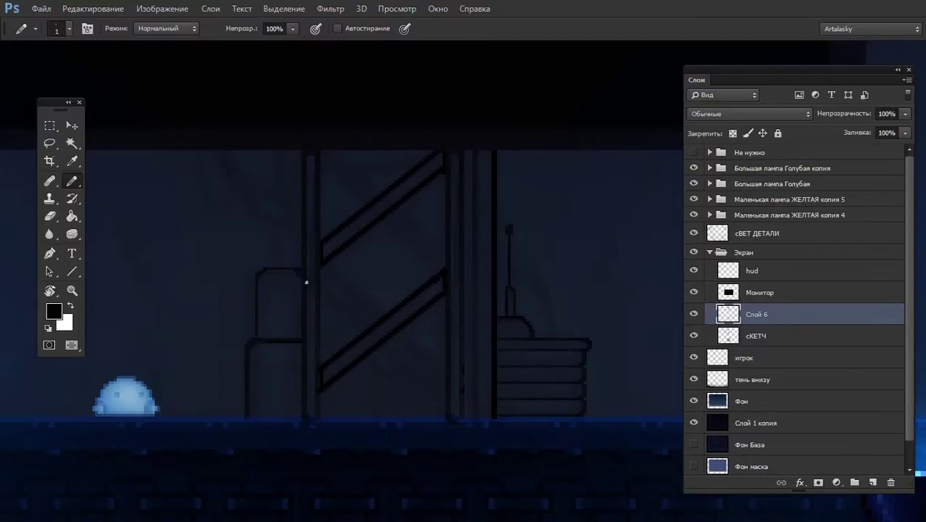
key("e")
key("b")
mouse_move(269, 264)
left_mouse_down()
mouse_move(294, 262)
mouse_move(321, 303)
left_mouse_up()
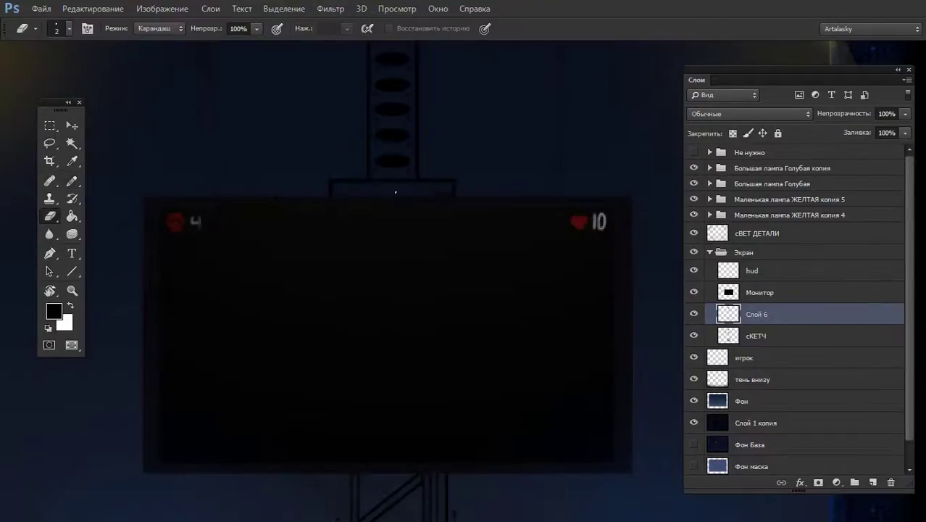
Shift a small selected area to the right and return to the Brush
key("m")
mouse_move(455, 177)
left_mouse_down()
mouse_move(397, 207)
mouse_move(430, 194)
mouse_move(297, 193)
left_mouse_up()
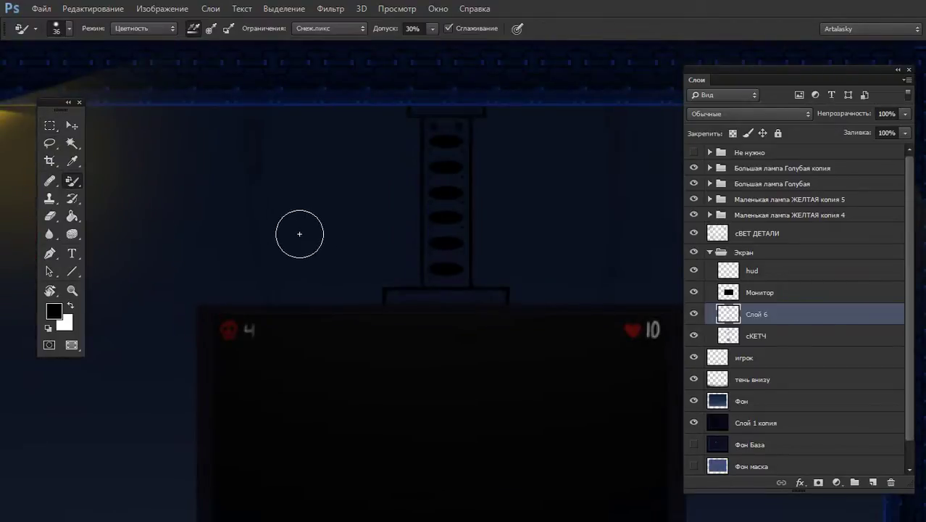
key("e")
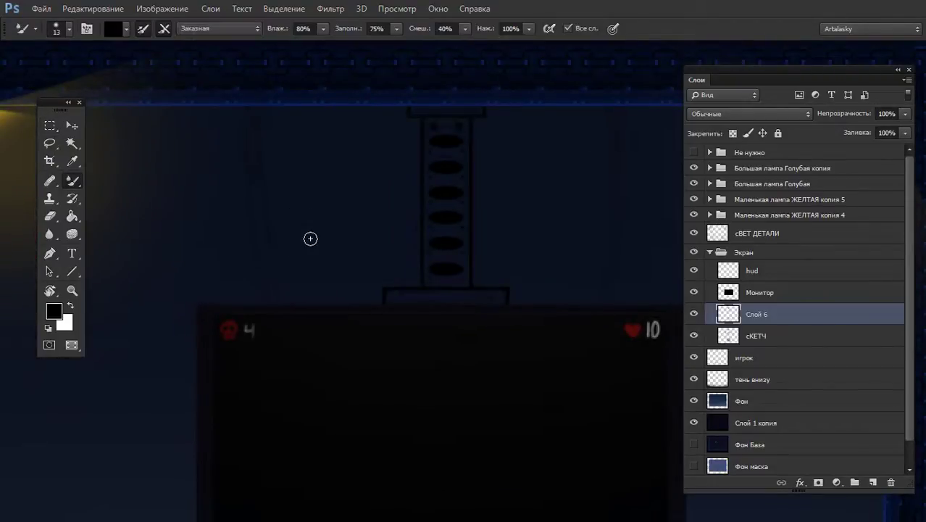
key("b")
Choose the hard round 1-pixel brush preset and set its size to 2
right_click(333, 247)
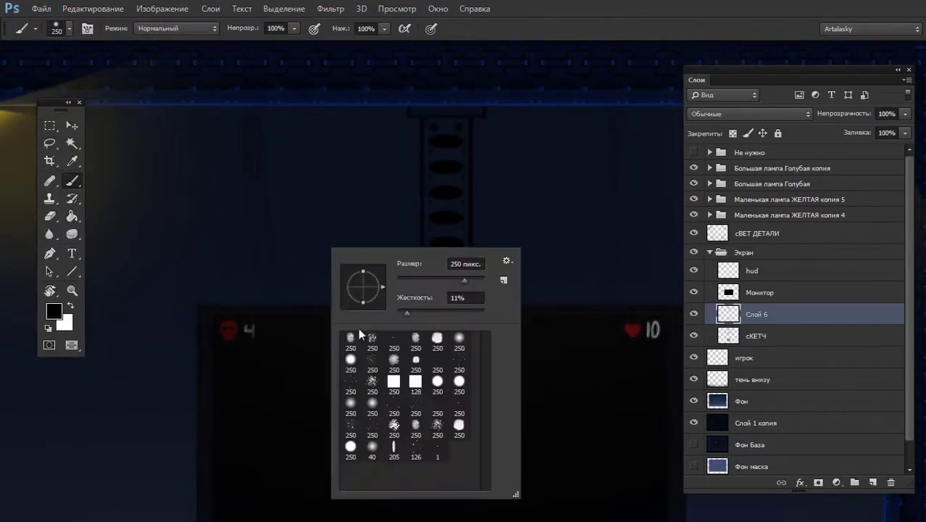
left_click(434, 434)
left_click(399, 280)
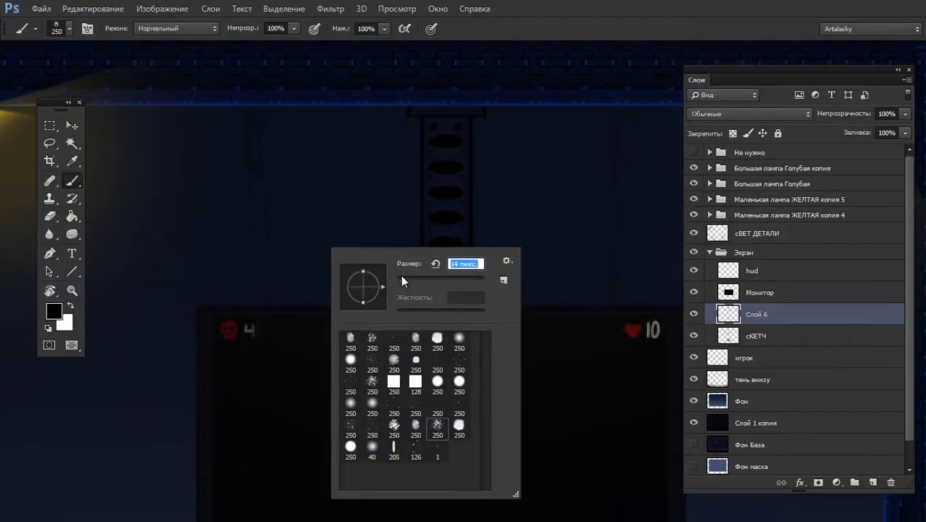
left_click(438, 455)
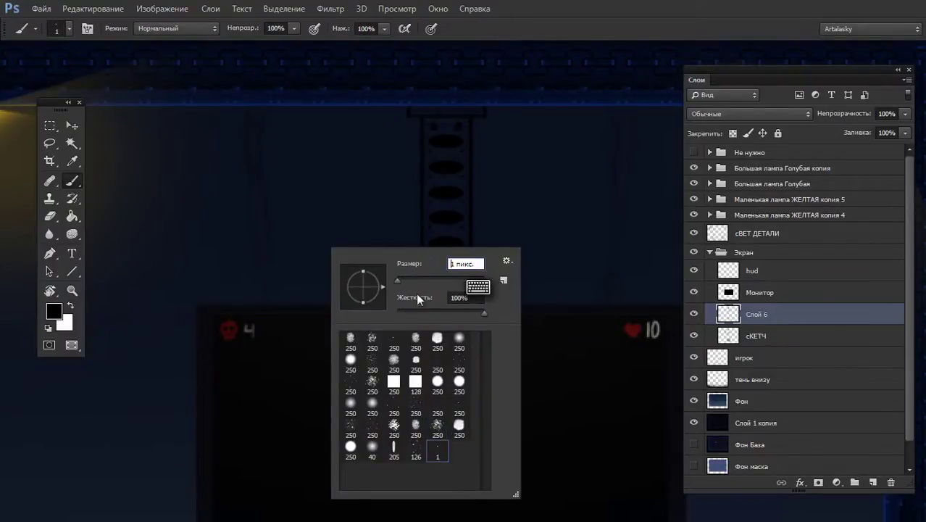
type("2")
key("Return")
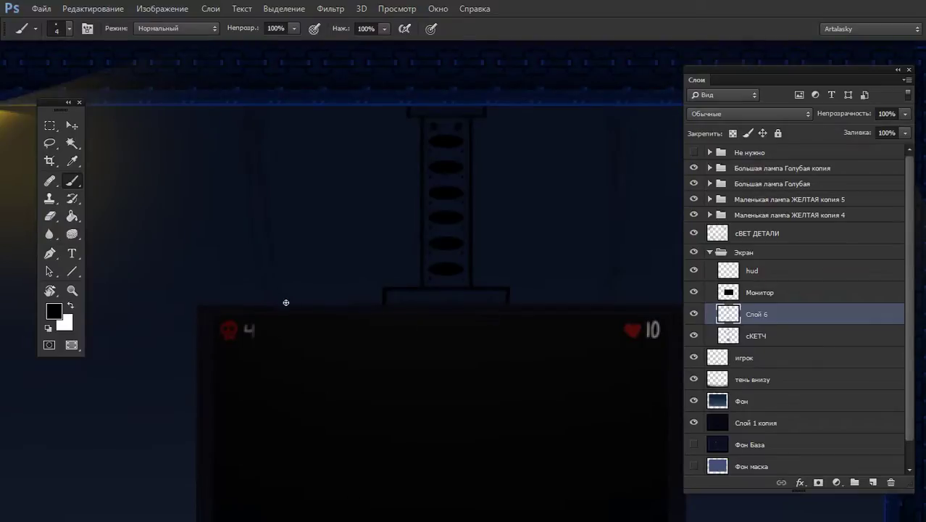
Draw the black cable from the ceiling down to the monitor's top-left corner
left_click_drag(277, 299, 266, 198)
key("ctrl+z")
left_click_drag(265, 108, 279, 290)
scroll(321, 325, "down", 2)
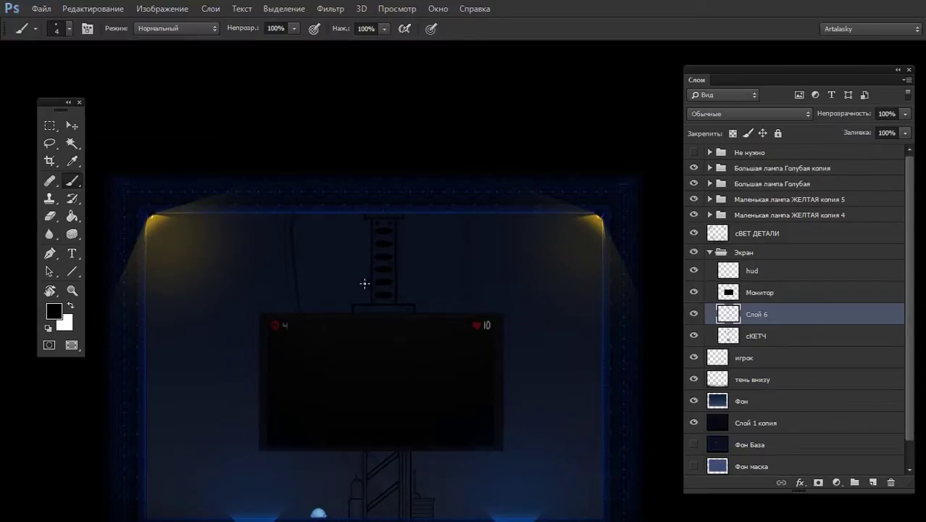
scroll(326, 280, "up", 2)
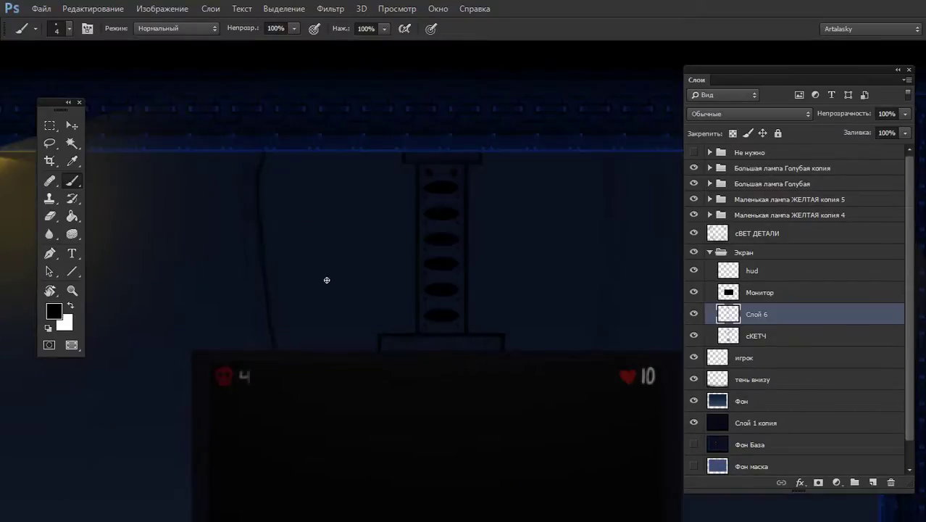
Sample a dark red and paint a highlight along the cable, undoing stray strokes
key("x")
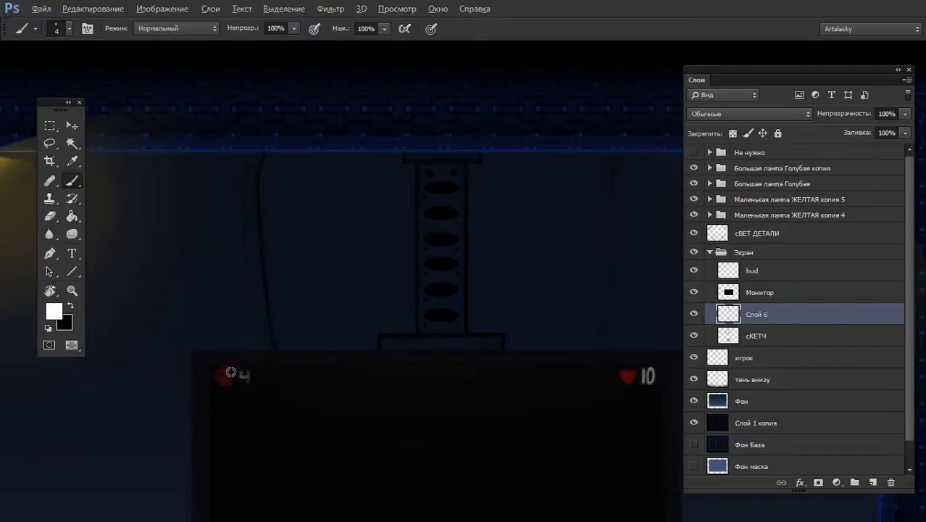
right_click(231, 371, "alt+shift")
left_click_drag(267, 295, 262, 233)
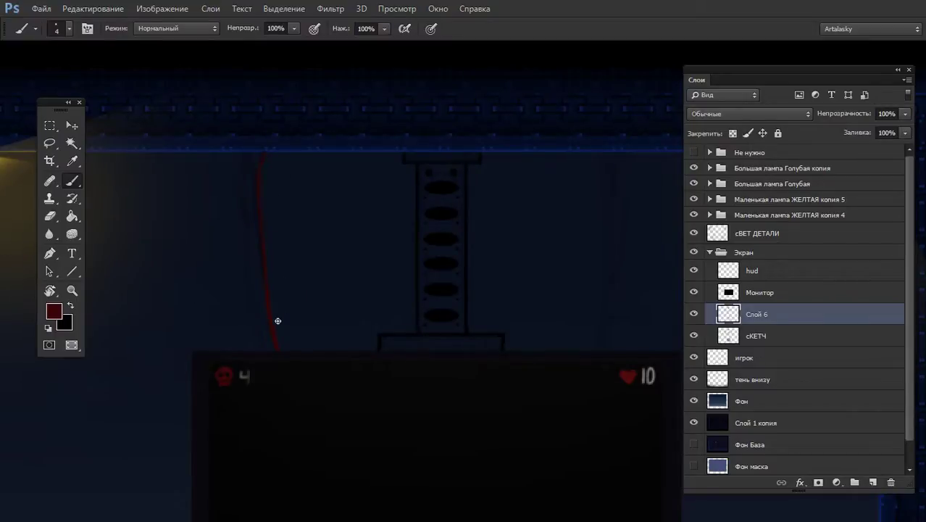
key("x")
key("ctrl+z")
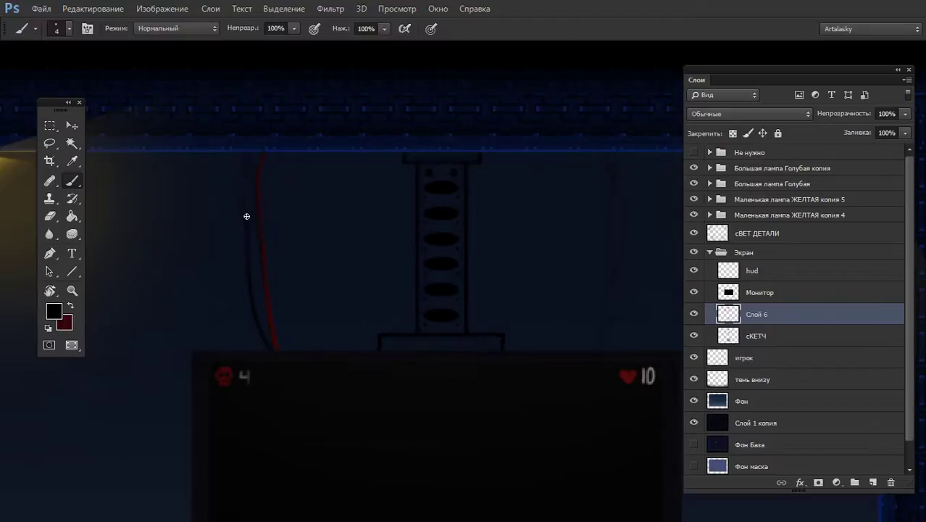
key("e")
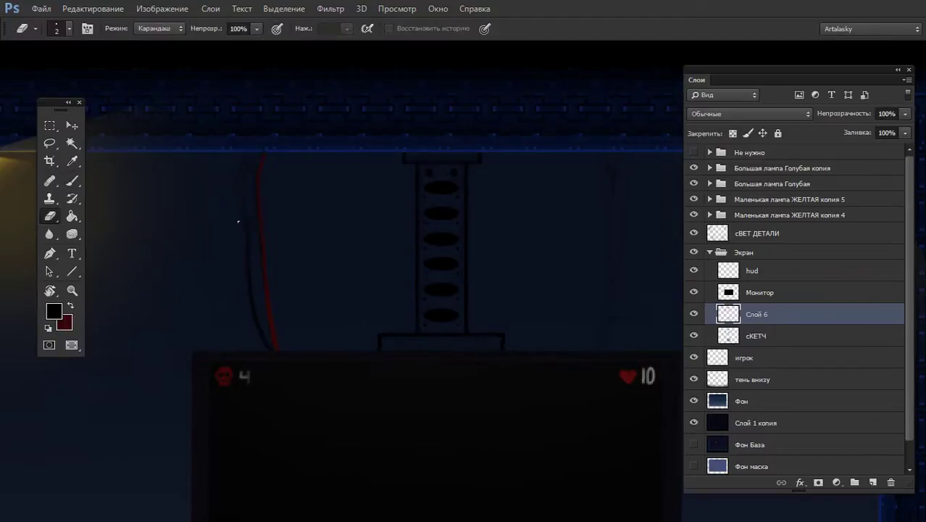
key("b")
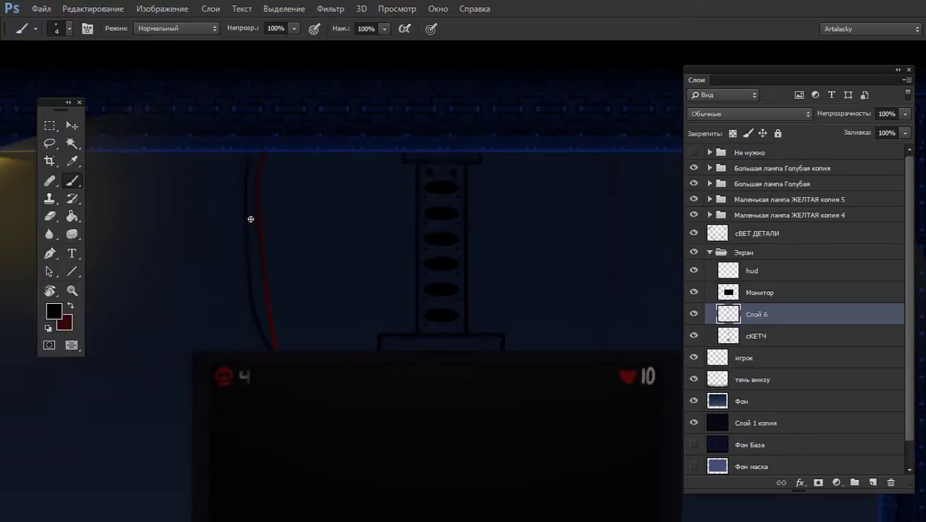
key("x")
key("ctrl+z")
key("x")
scroll(283, 223, "down", 5)
Paint a short dark-red joint on the left cable and tidy it with the eraser
scroll(294, 250, "up", 5)
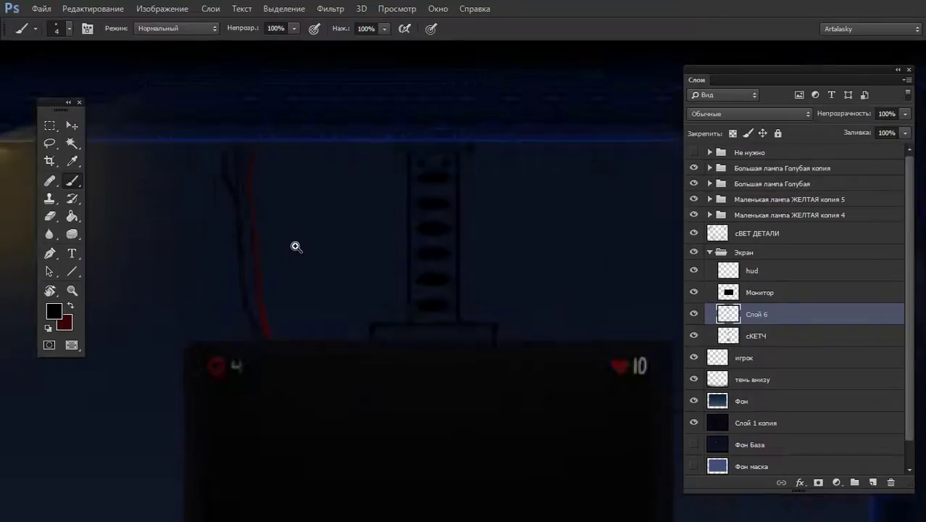
scroll(217, 203, "up", 1)
scroll(221, 226, "up", 1)
key("x")
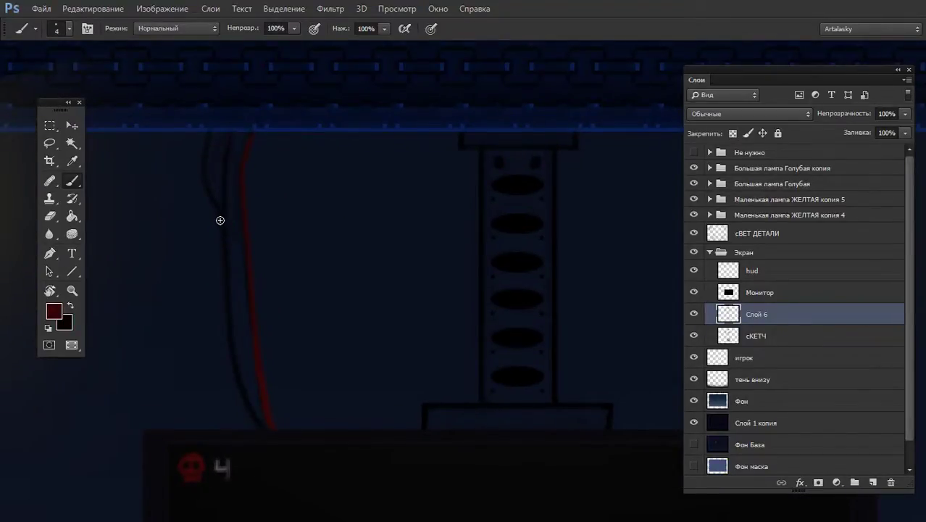
left_click_drag(221, 216, 224, 238)
key("e")
key("b")
key("e")
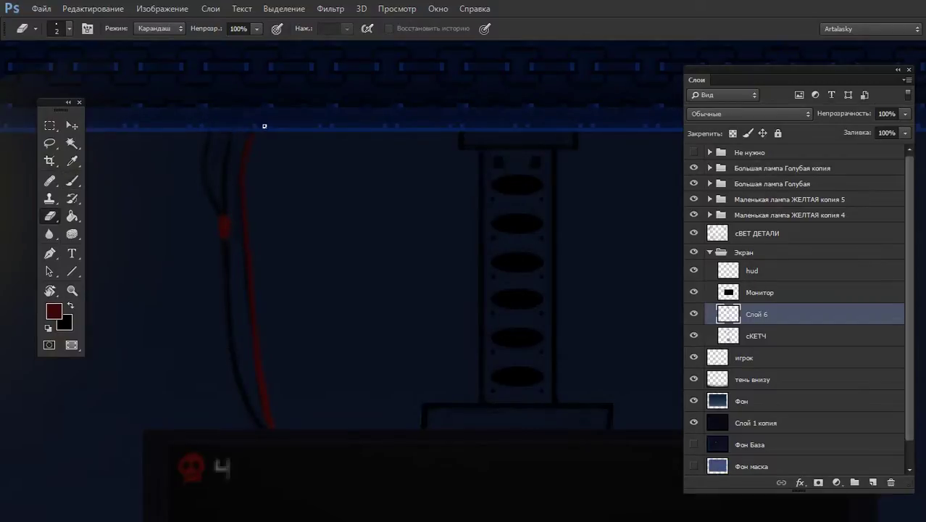
Pan toward the cables, restore black as the colour, and zoom out to view the scene
key("b")
left_click_drag(275, 236, 430, 256)
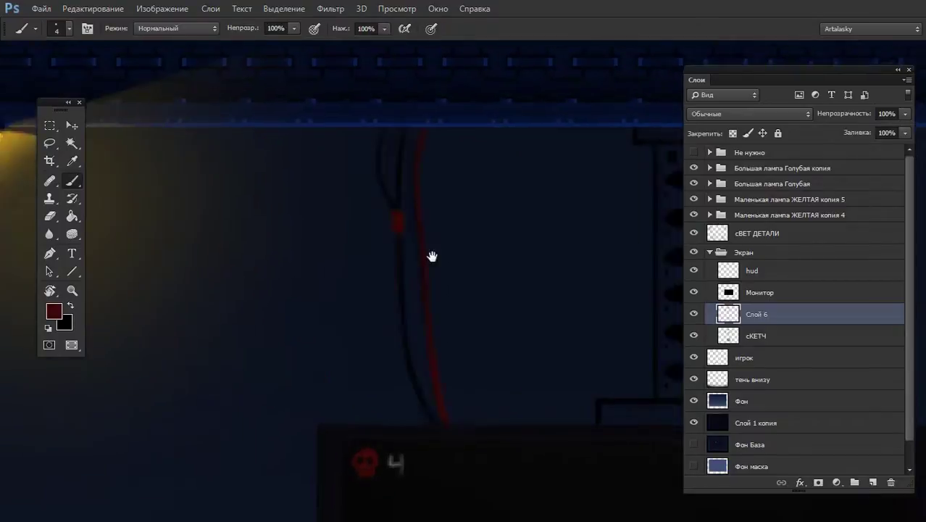
left_click_drag(281, 207, 368, 193)
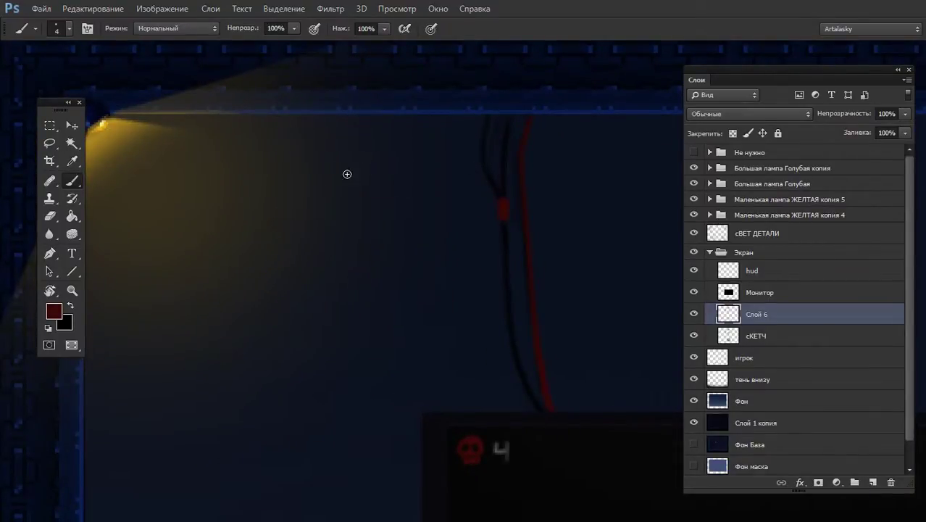
key("x")
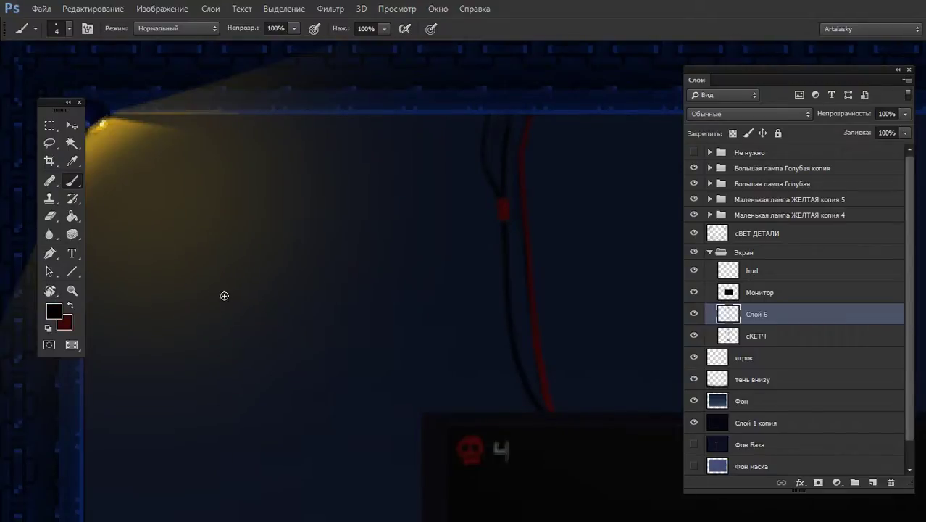
left_click(290, 346, "alt")
left_click(300, 356, "alt")
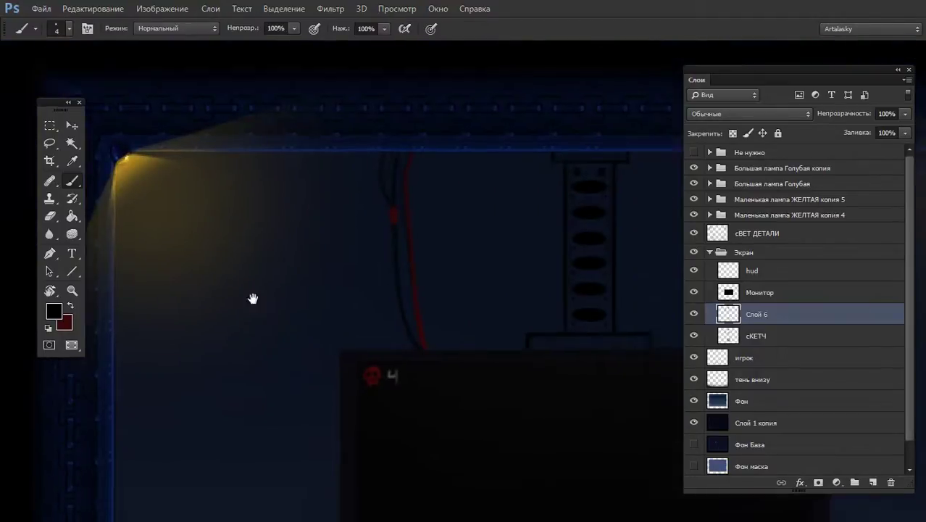
left_click(252, 300, "alt")
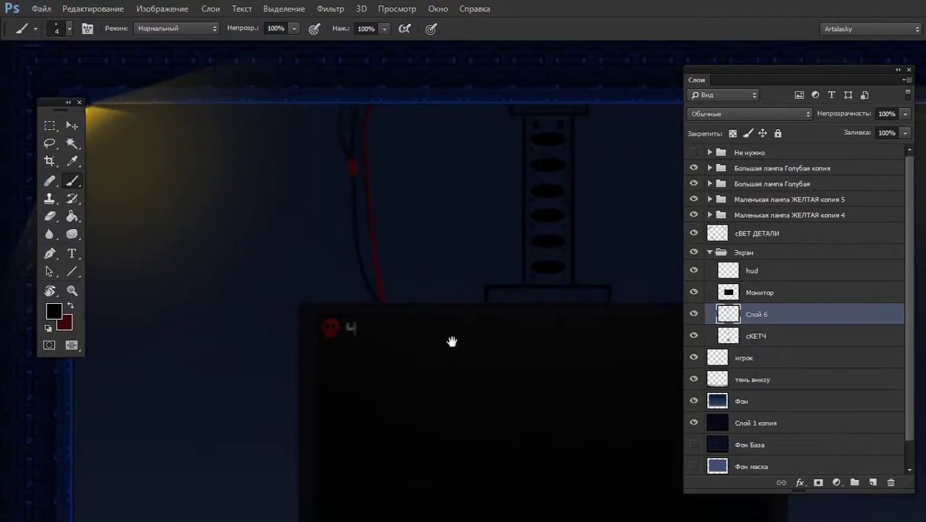
Check behind the Монитор layer by toggling it, previewing the zoomed-in monitor full-screen
left_click(694, 292)
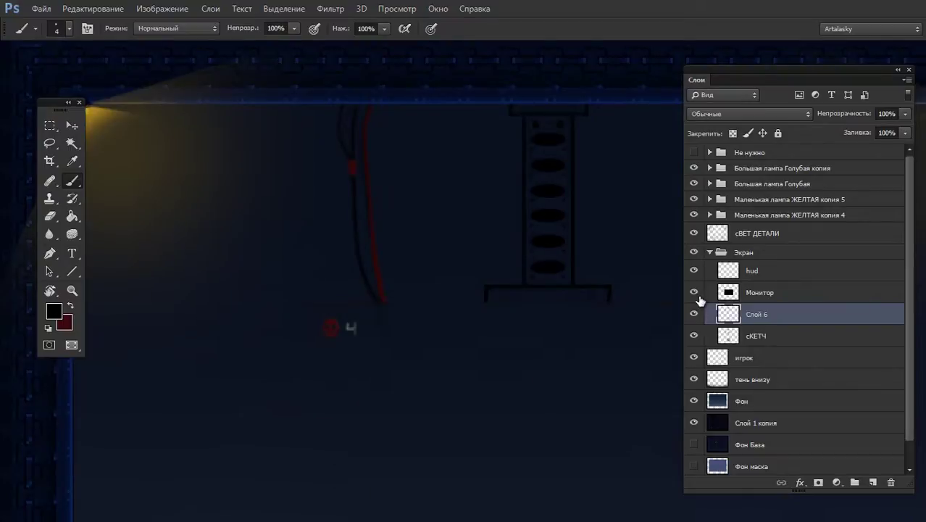
left_click(694, 292)
left_click_drag(662, 329, 645, 192)
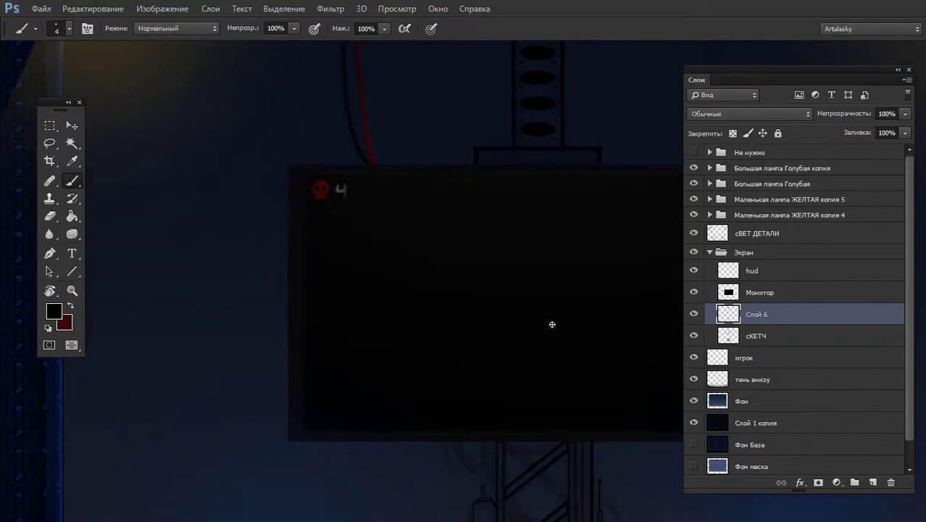
key("f")
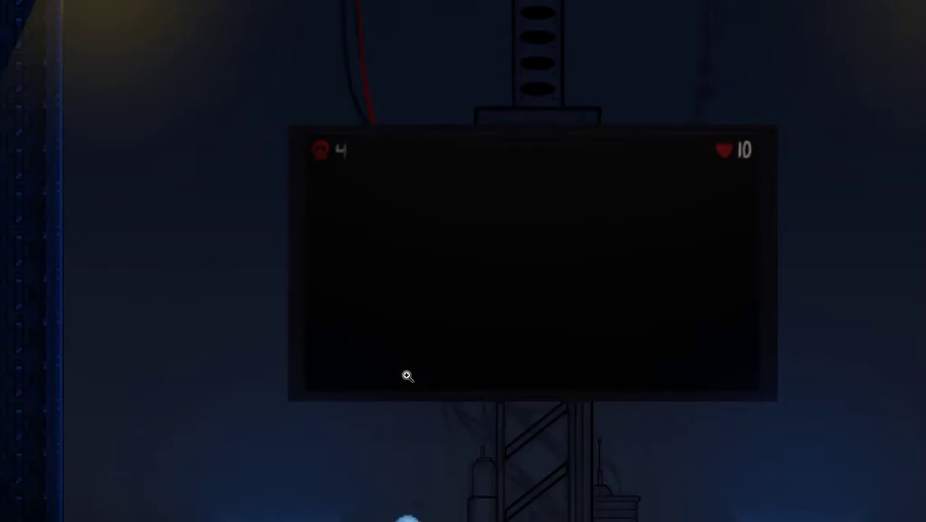
left_click(408, 375)
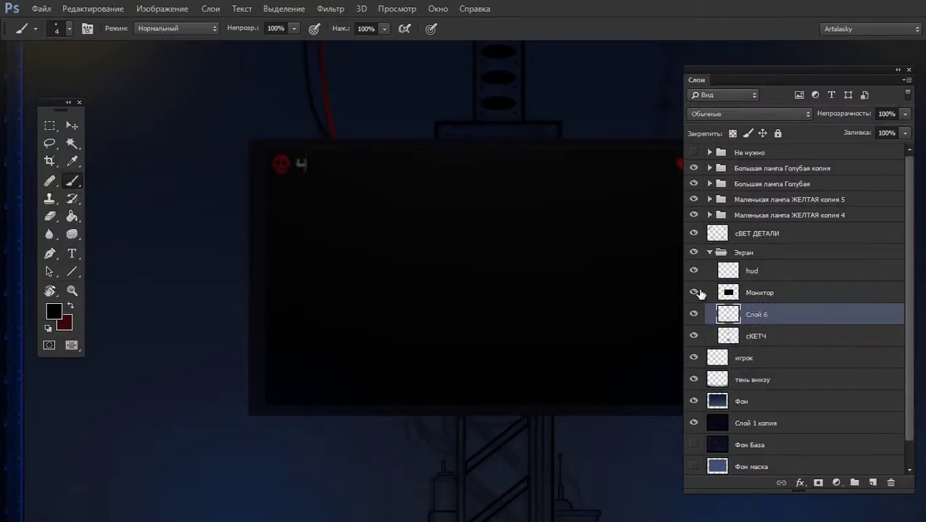
left_click(693, 292)
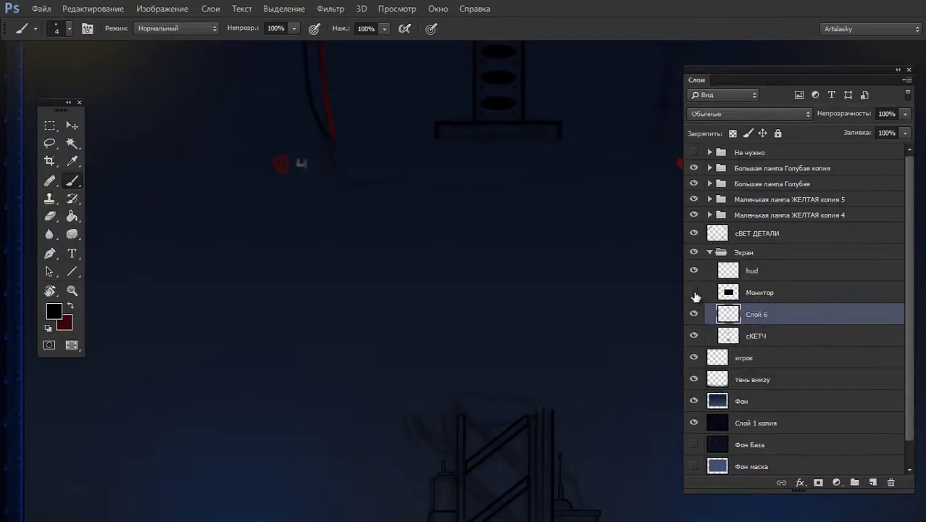
left_click(694, 292)
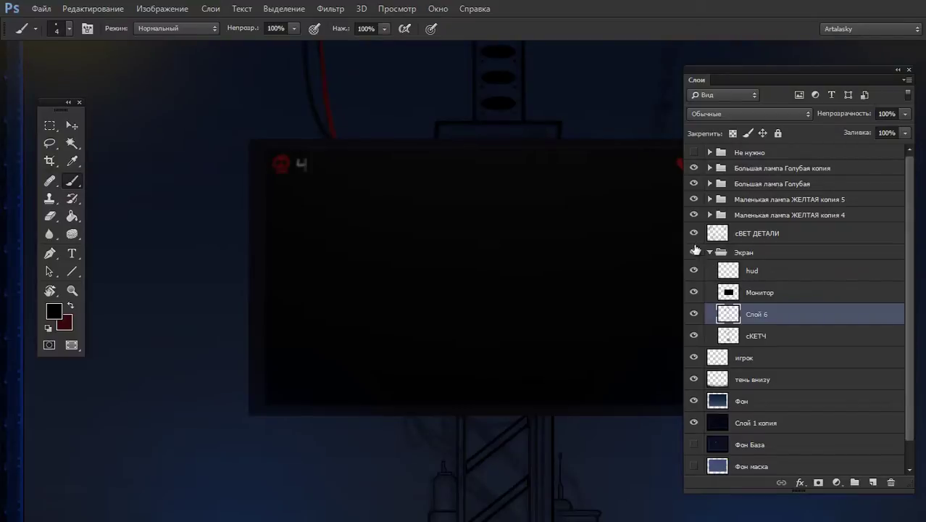
Hide Слой 2, Слой 1 and Группа 2 in Не нужно, collapse it, and select Слой 6
left_click(710, 152)
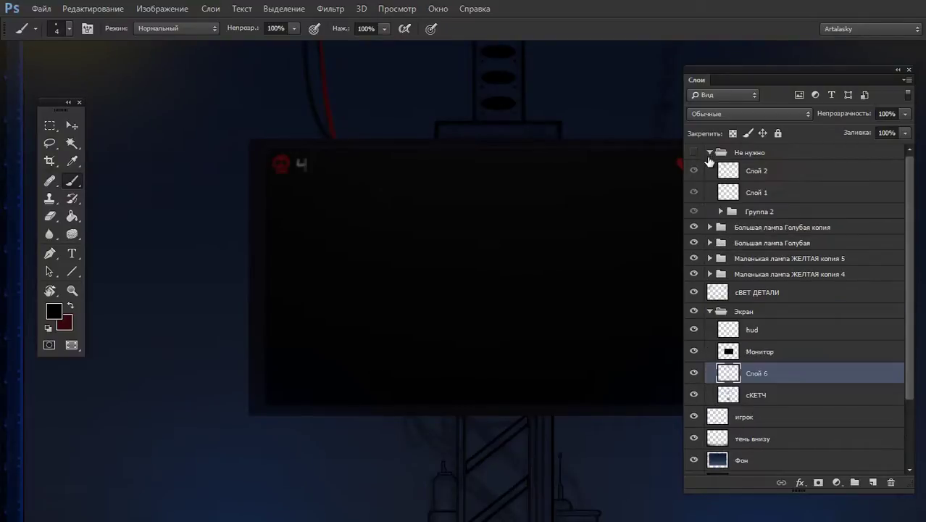
left_click(710, 154)
left_click(709, 154)
left_click(694, 176)
left_click(695, 174)
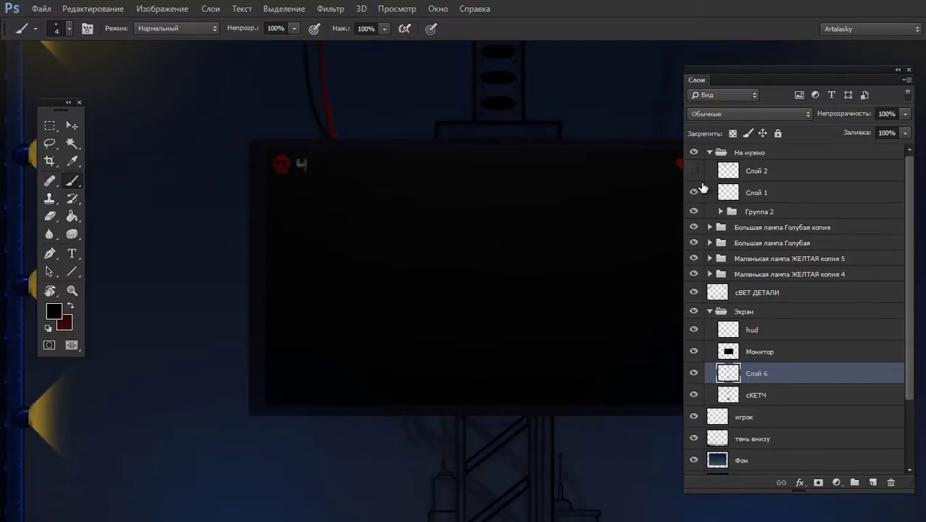
left_click(695, 211)
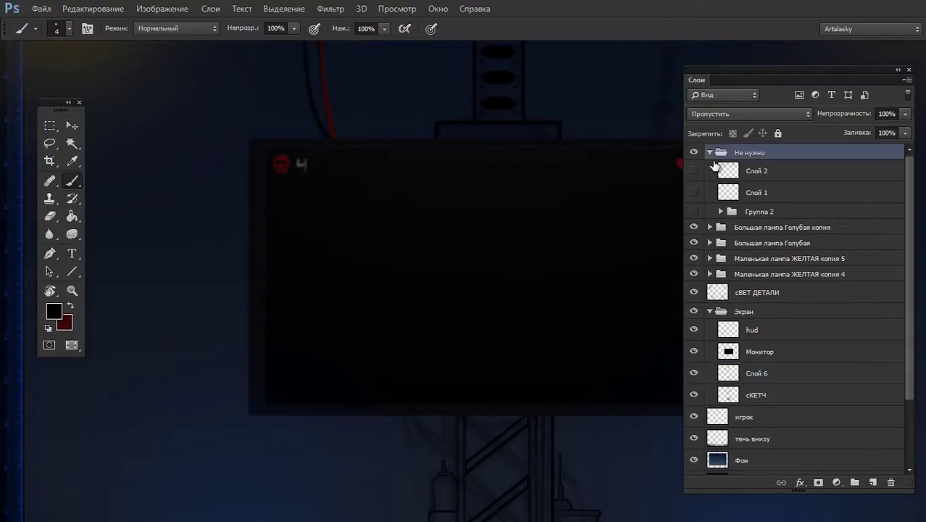
left_click(711, 157)
left_click(710, 154)
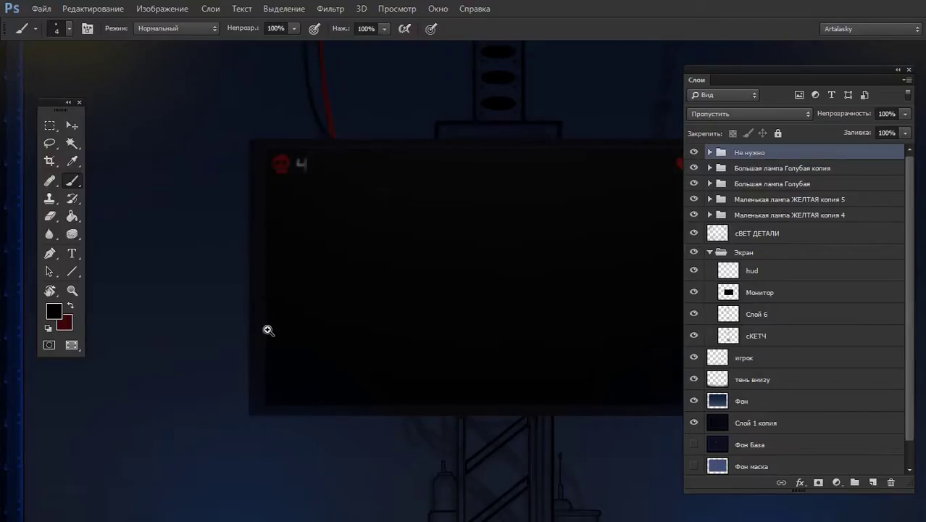
scroll(267, 326, "up", 1)
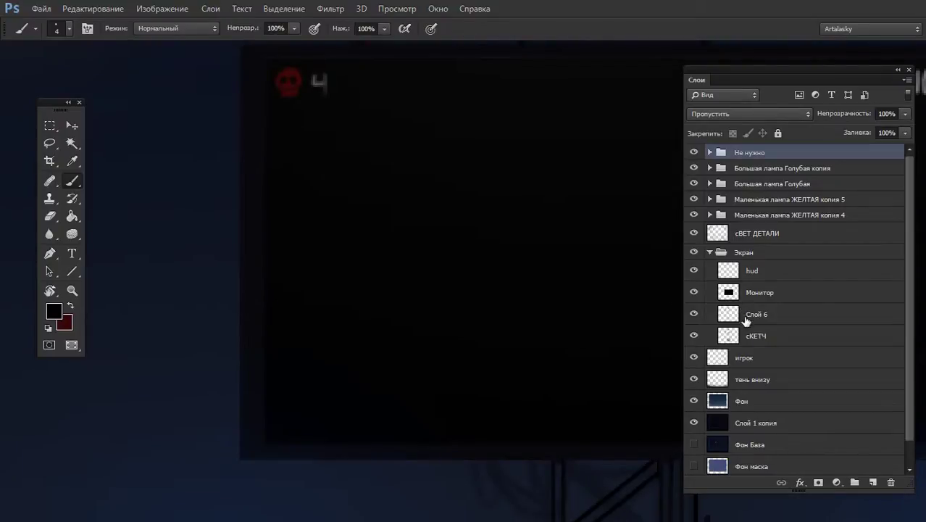
left_click(747, 318)
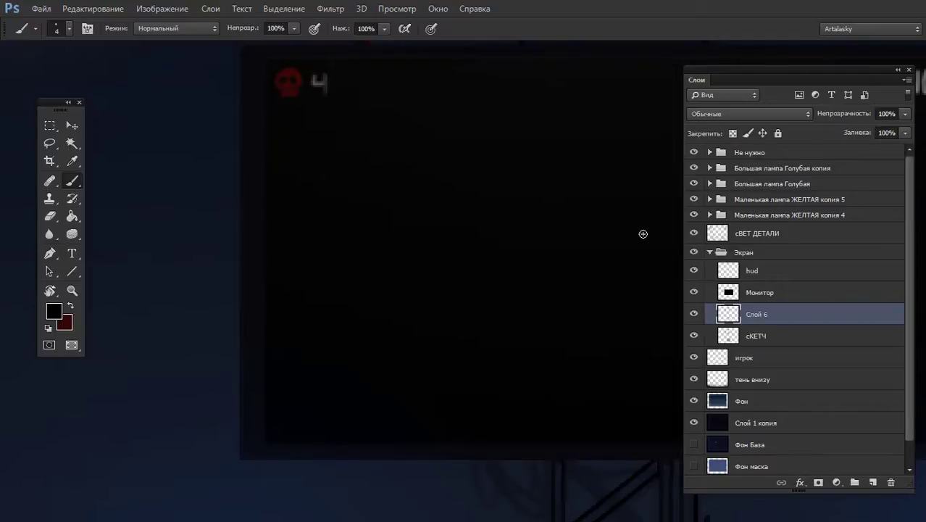
Sketch a tilted square outline above the monitor in the full-screen view
key("f")
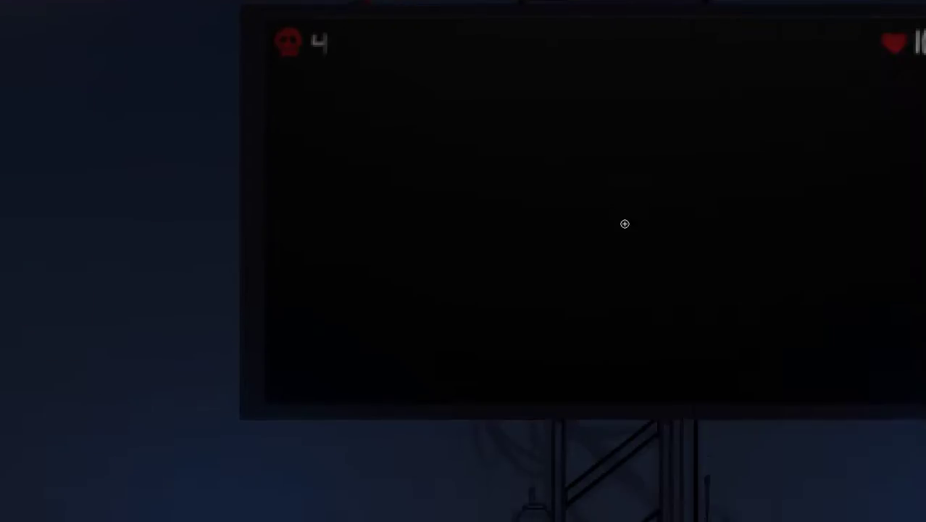
left_click(602, 176, "alt")
mouse_move(585, 178)
left_mouse_down()
mouse_move(484, 221)
mouse_move(514, 324)
left_mouse_up()
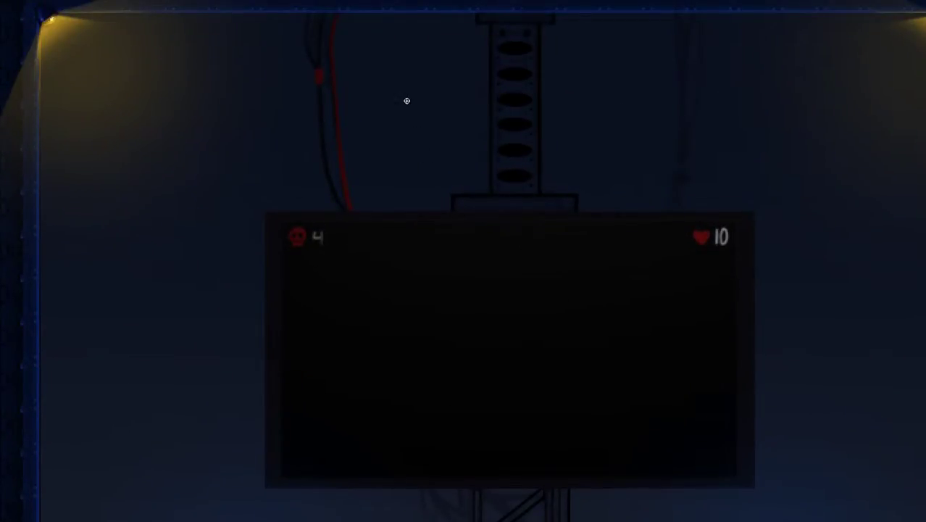
left_click_drag(469, 129, 402, 94)
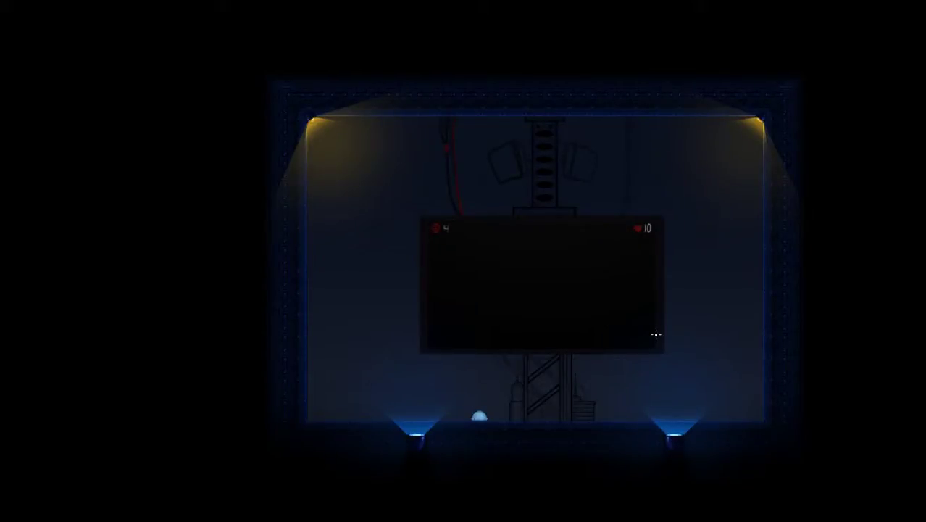
Select both tilted square sketches and copy them to a new layer, Слой 7
key("f")
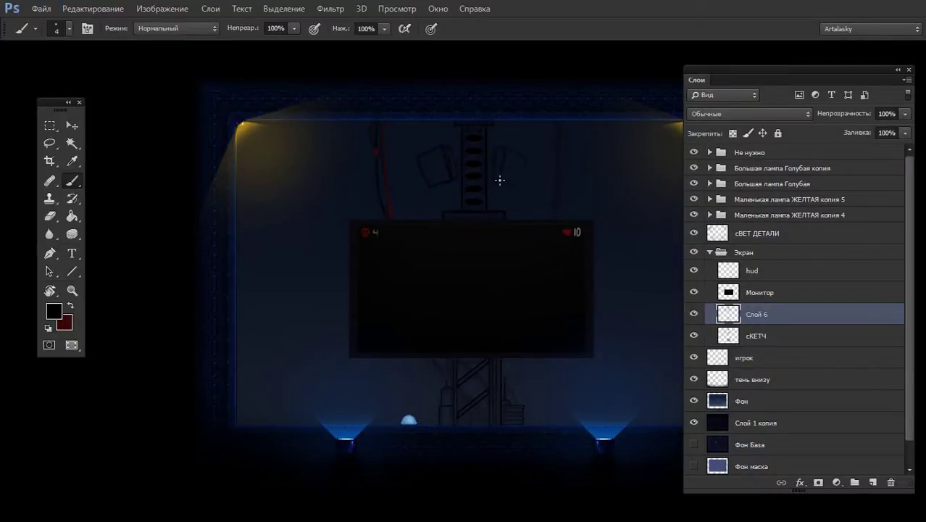
key("m")
left_click_drag(403, 134, 461, 194)
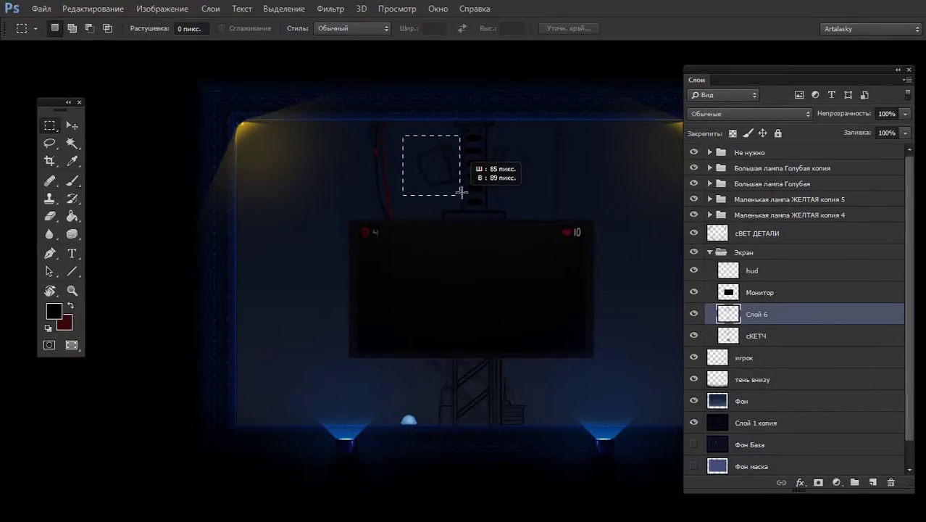
left_click_drag(534, 139, 493, 192)
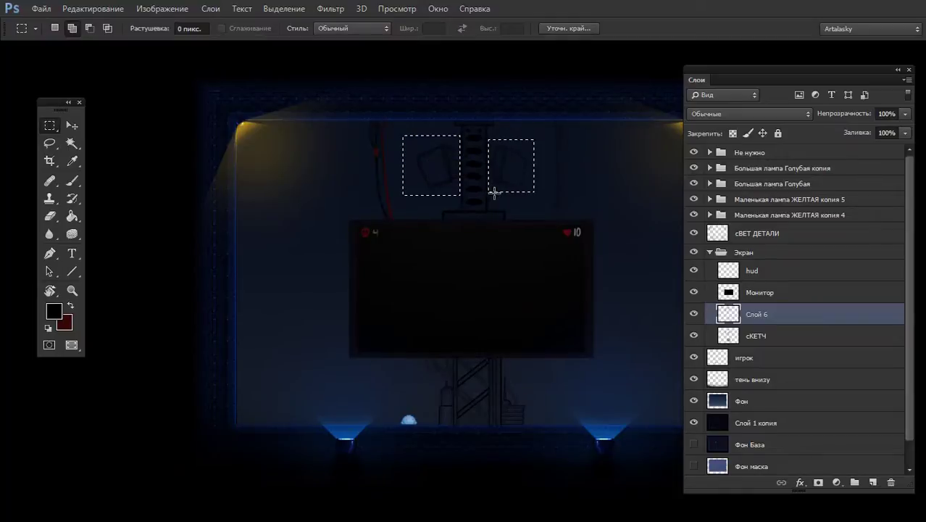
key("alt+bracketleft")
key("ctrl+j")
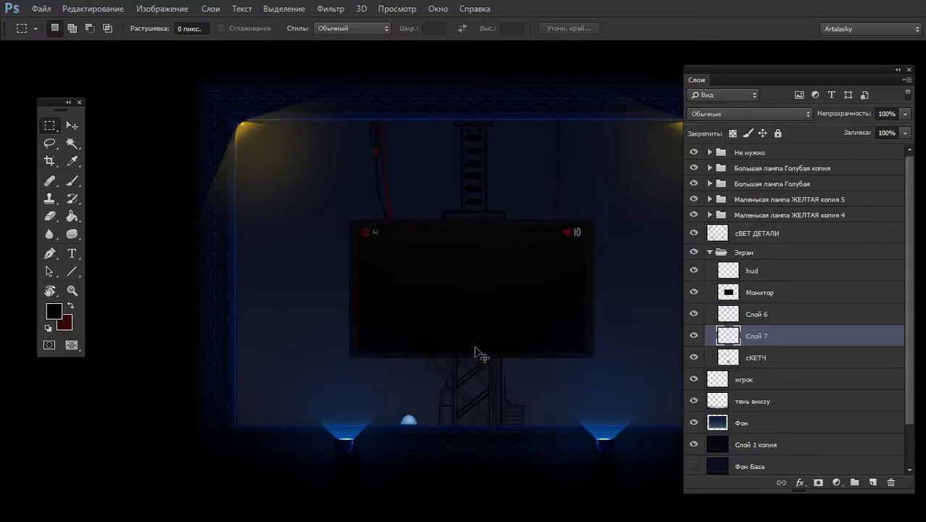
Shift the copied square sketches upward and merge Слой 7 down into сКЕТЧ
left_click_drag(477, 351, 464, 264)
key("ctrl+e")
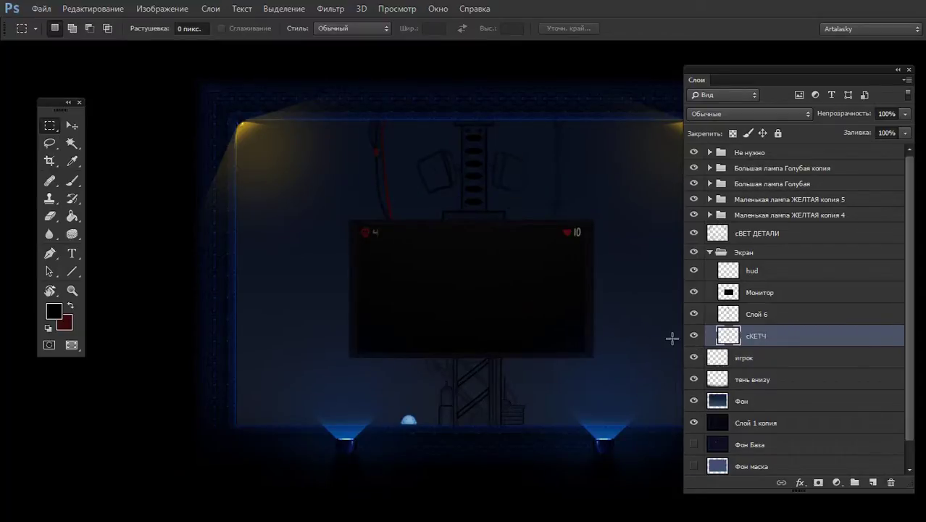
key("ctrl+z")
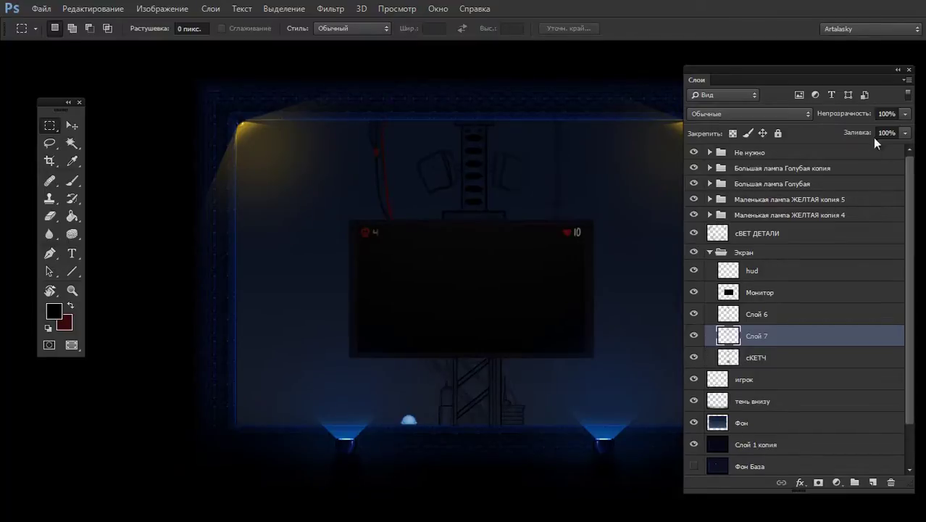
left_click(905, 114)
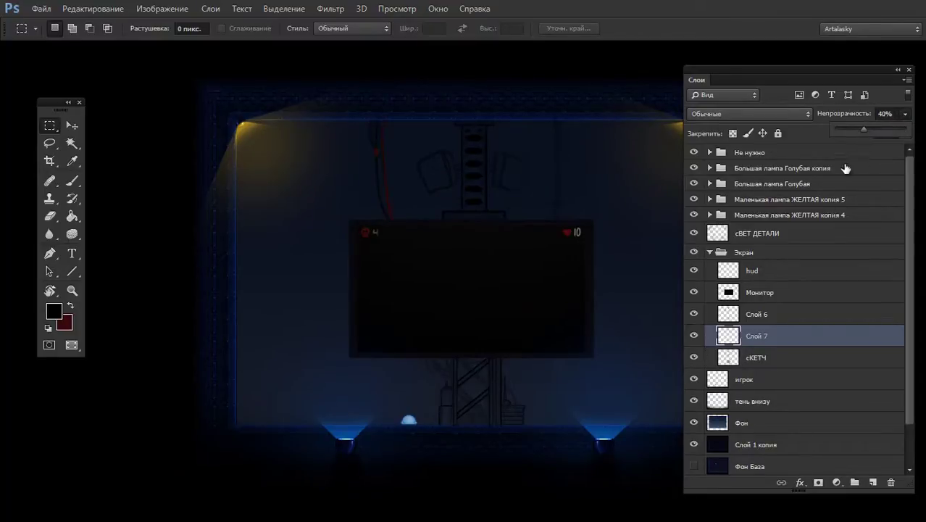
key("ctrl+e")
Hide the сКЕТЧ layer and make Слой 6 the active layer
scroll(525, 157, "up", 2)
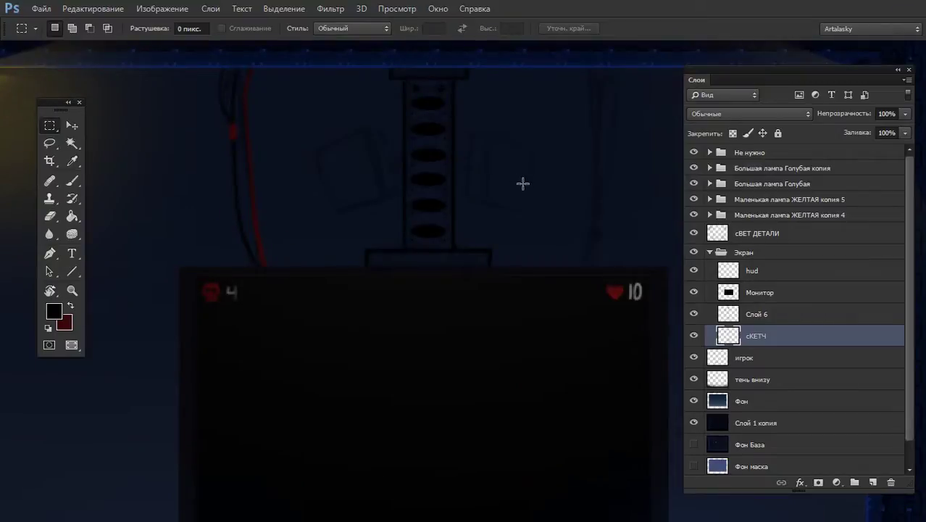
left_click(696, 337)
scroll(609, 341, "down", 2)
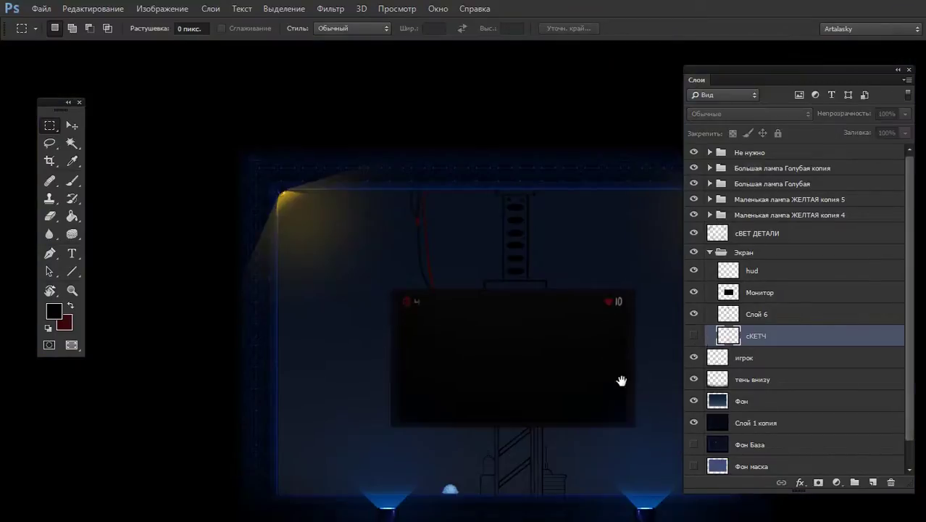
left_click(694, 336)
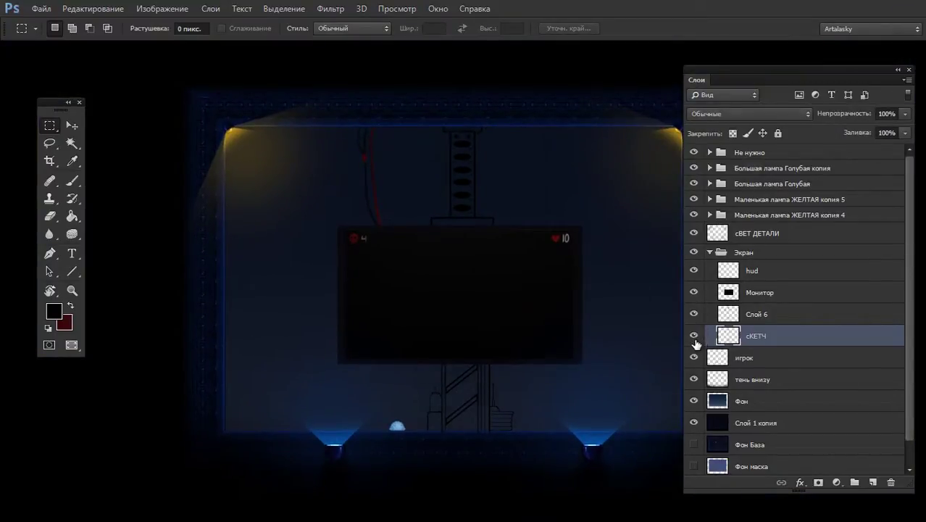
left_click(694, 338)
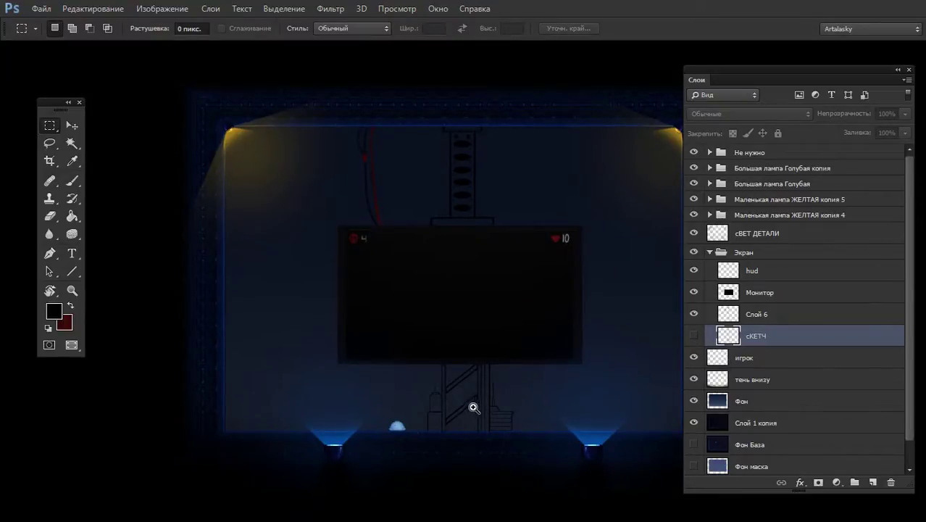
scroll(474, 406, "up", 2)
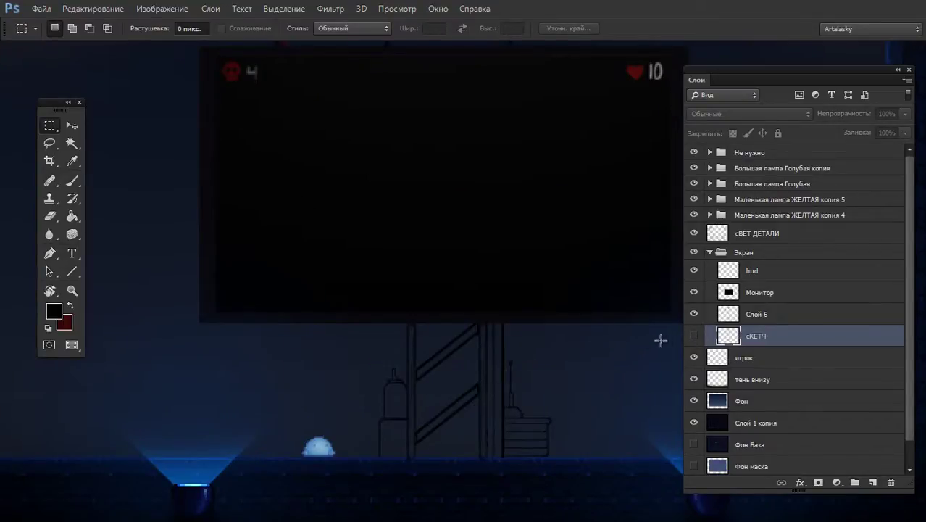
left_click(717, 317)
Widen the selected ladder lines to about 121% with Free Transform
key("e")
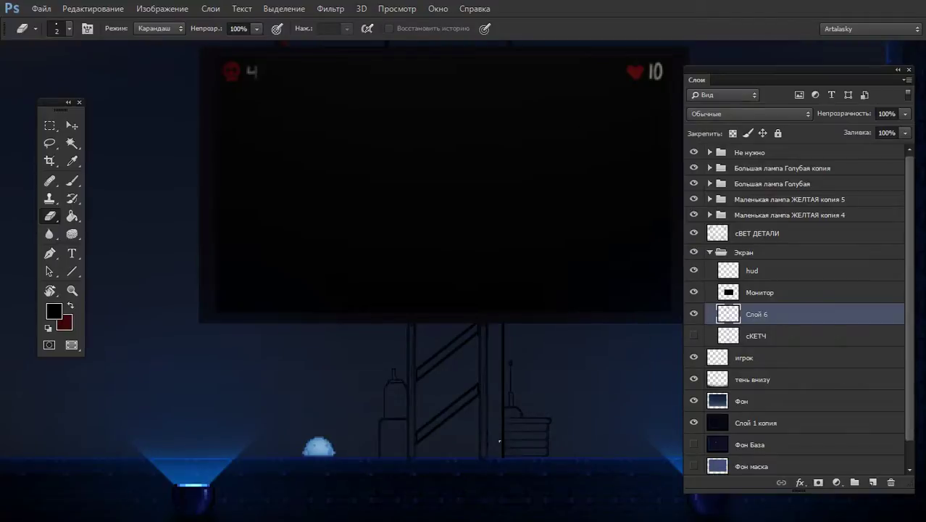
scroll(502, 427, "down", 2)
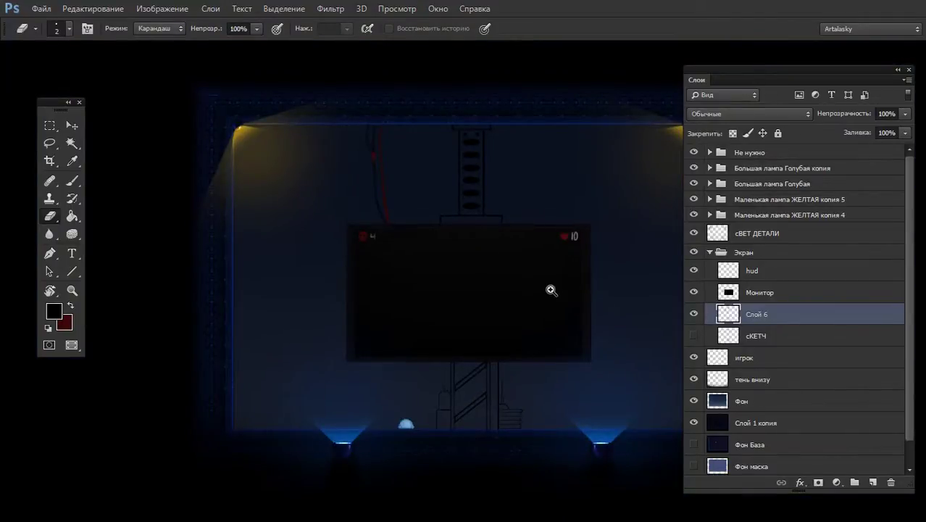
left_click(545, 338, "ctrl")
mouse_move(474, 384)
left_mouse_down()
mouse_move(454, 281)
mouse_move(394, 410)
left_mouse_up()
key("m")
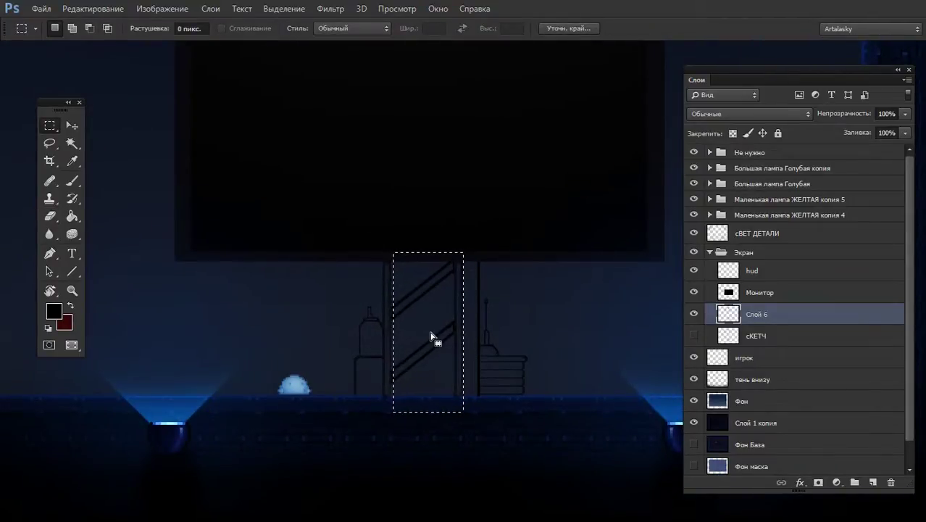
key("ctrl+t")
left_click_drag(464, 333, 478, 333)
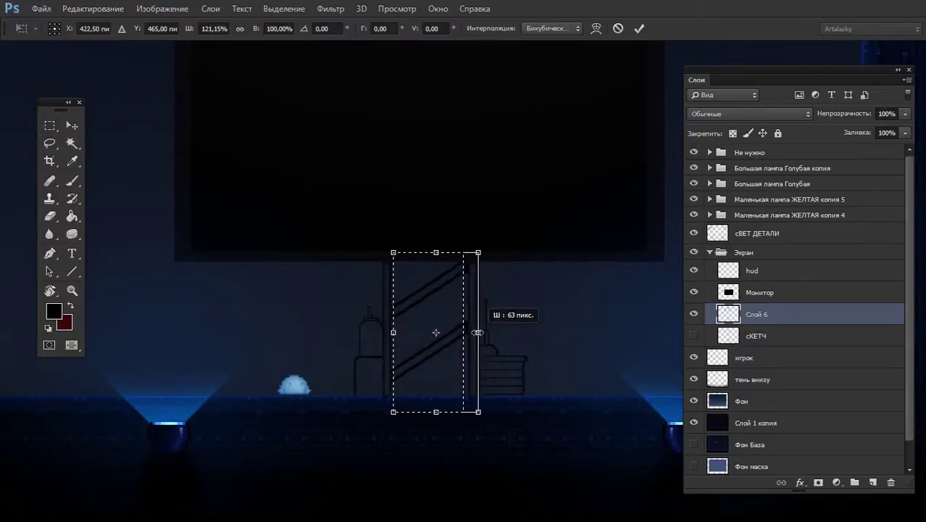
key("Return")
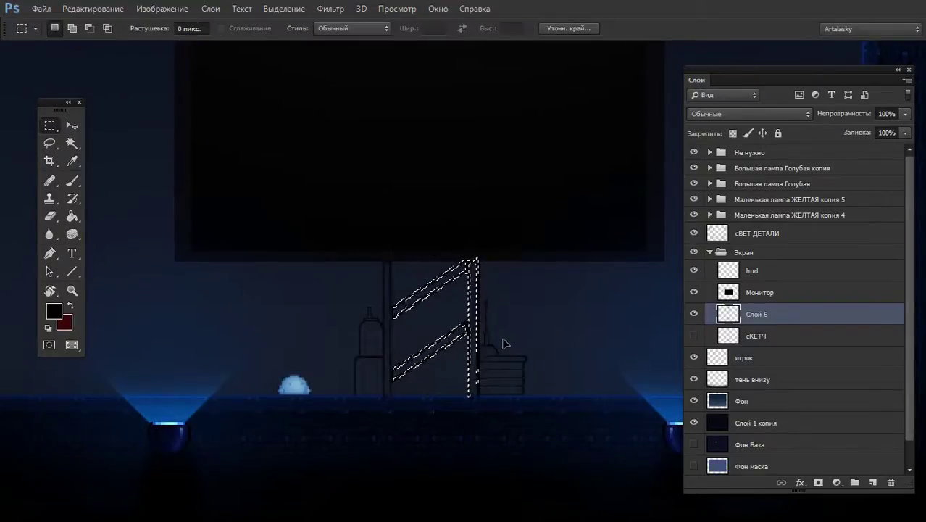
key("ctrl+d")
Reselect the ladder lines, then try selecting the narrow vertical ladder post
scroll(505, 331, "down", 3)
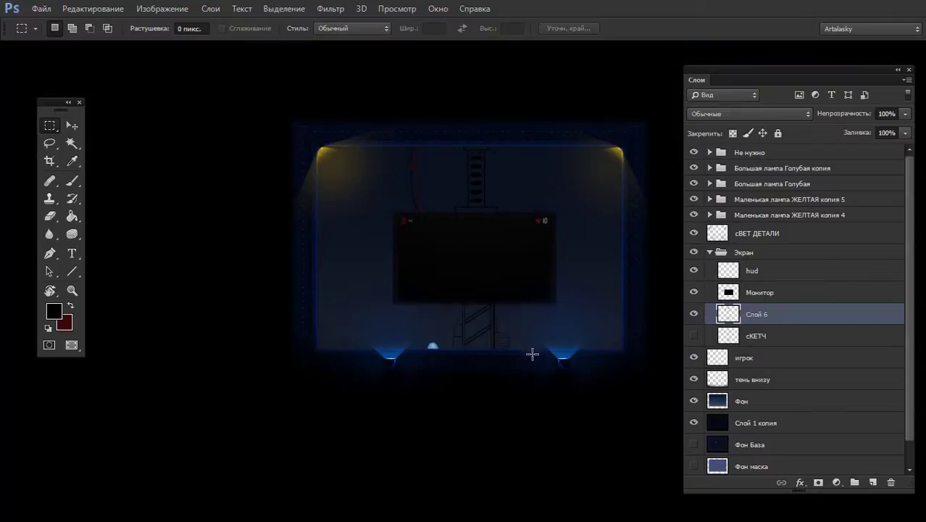
scroll(507, 327, "up", 1)
scroll(506, 327, "up", 1)
scroll(505, 329, "up", 1)
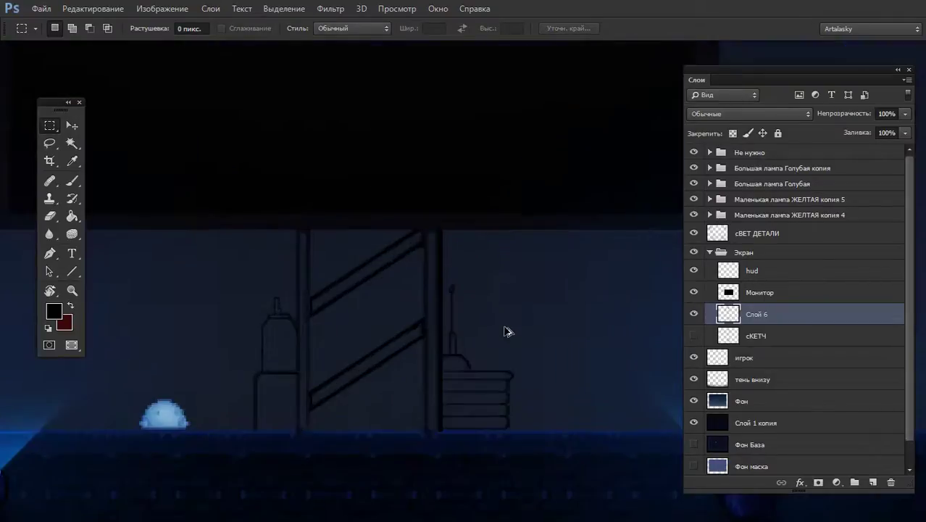
key("ctrl+shift+d")
left_click(445, 306)
mouse_move(424, 214)
left_mouse_down()
mouse_move(404, 433)
mouse_move(439, 385)
left_mouse_up()
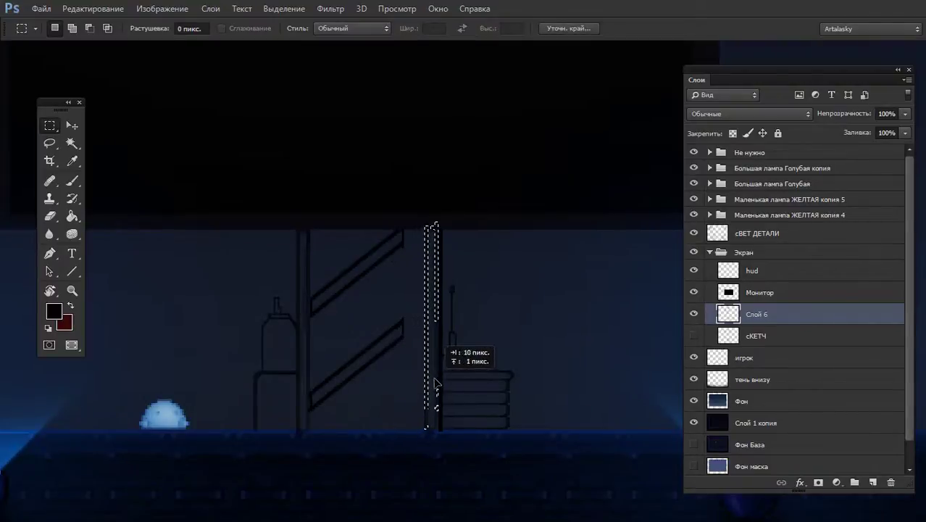
left_click(405, 229)
Stretch the two ladder diagonals to about 127% width and nudge them up one pixel
left_click_drag(416, 204, 310, 435)
key("ctrl+t")
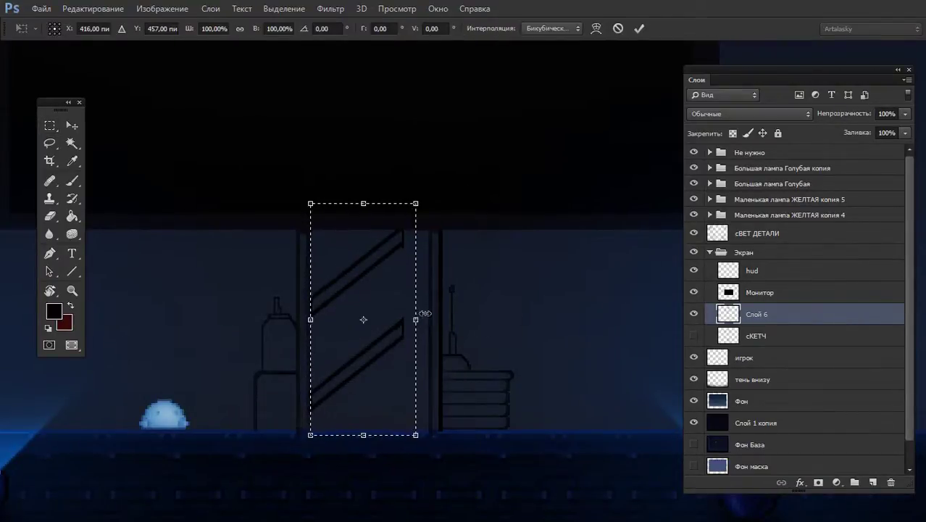
left_click_drag(416, 321, 442, 326)
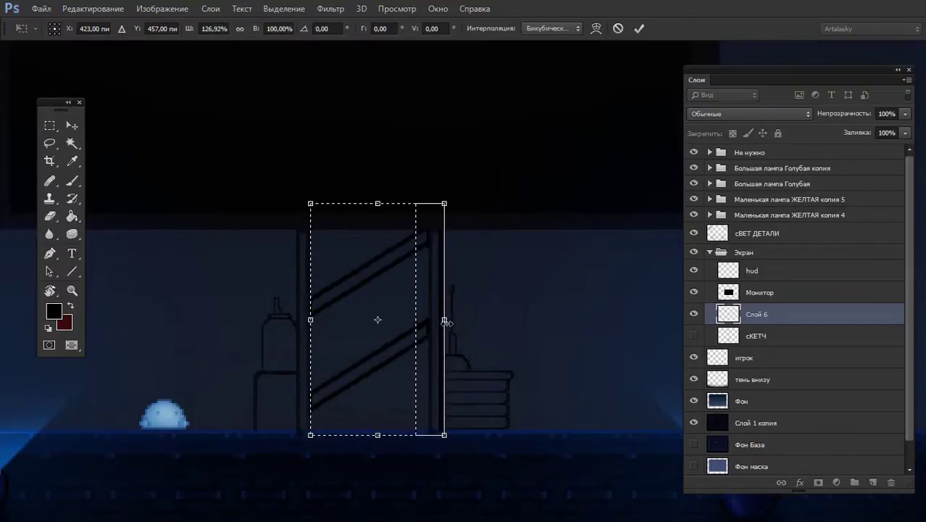
key("Up")
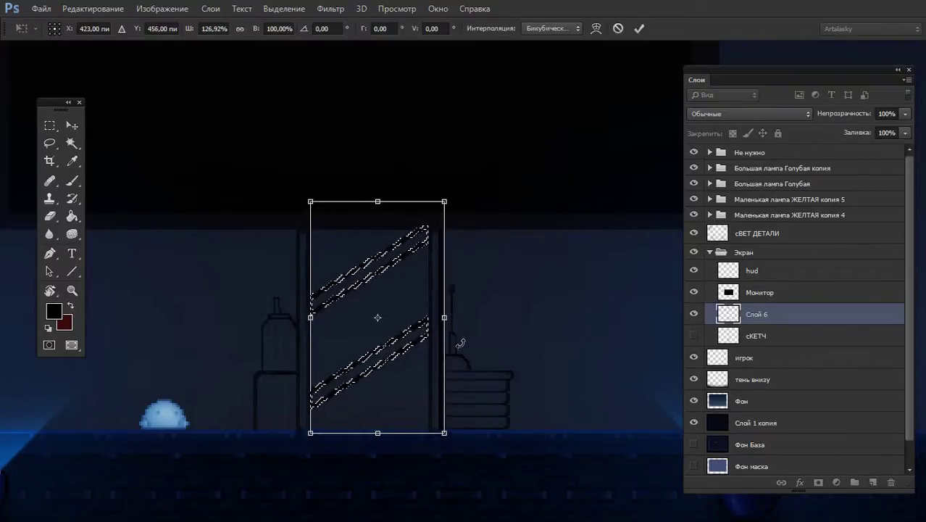
key("Return")
key("ctrl+d")
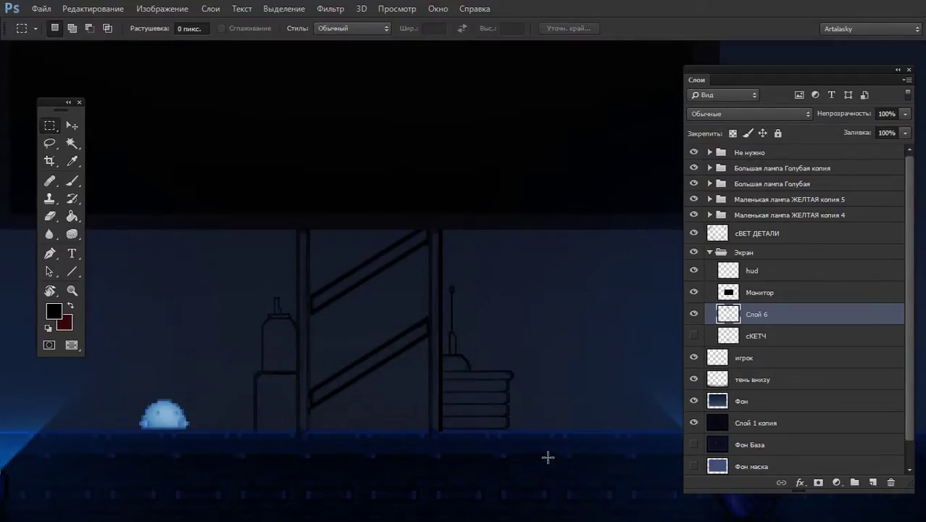
Centre the tower in view and switch to full-screen with the interface hidden
left_click_drag(523, 446, 217, 430)
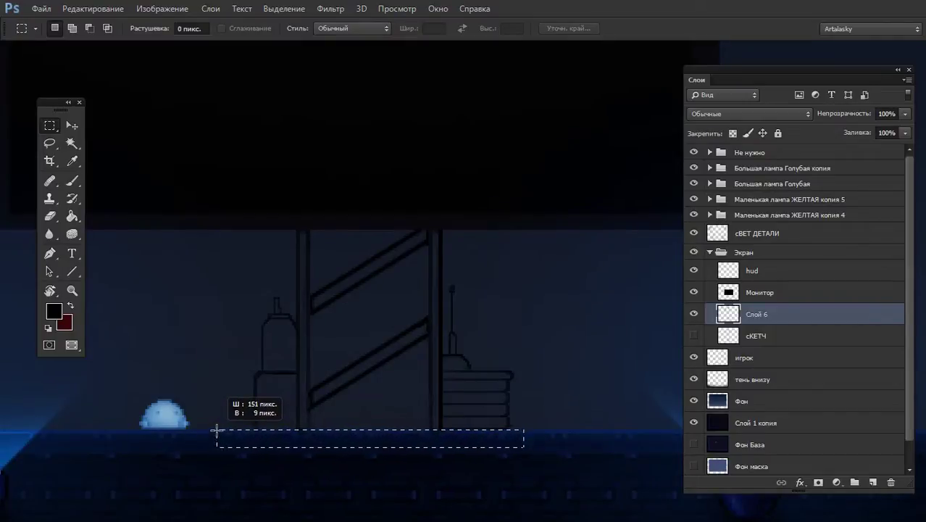
key("ctrl+d")
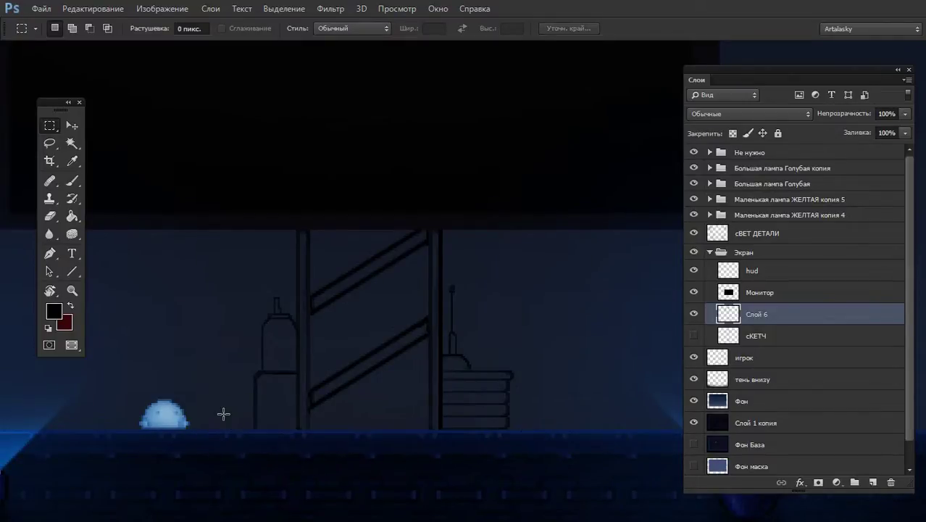
left_click_drag(405, 283, 474, 258)
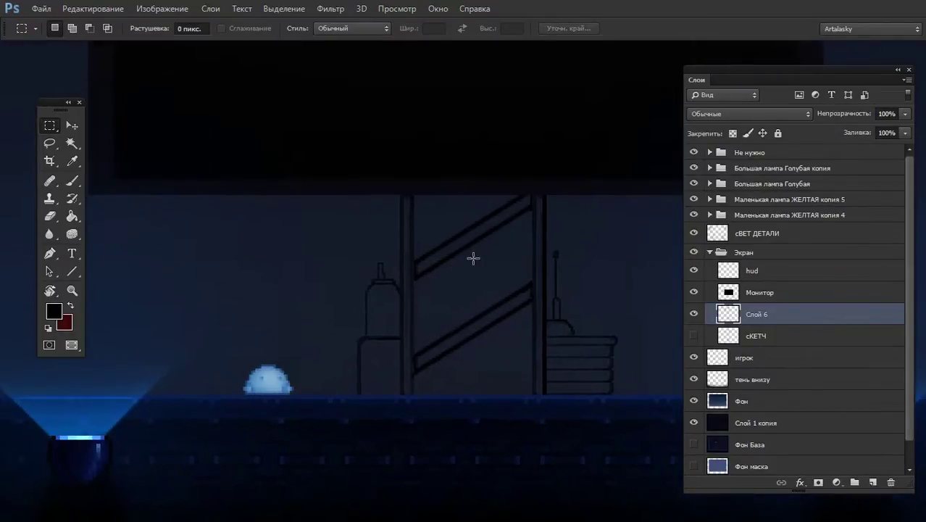
key("f")
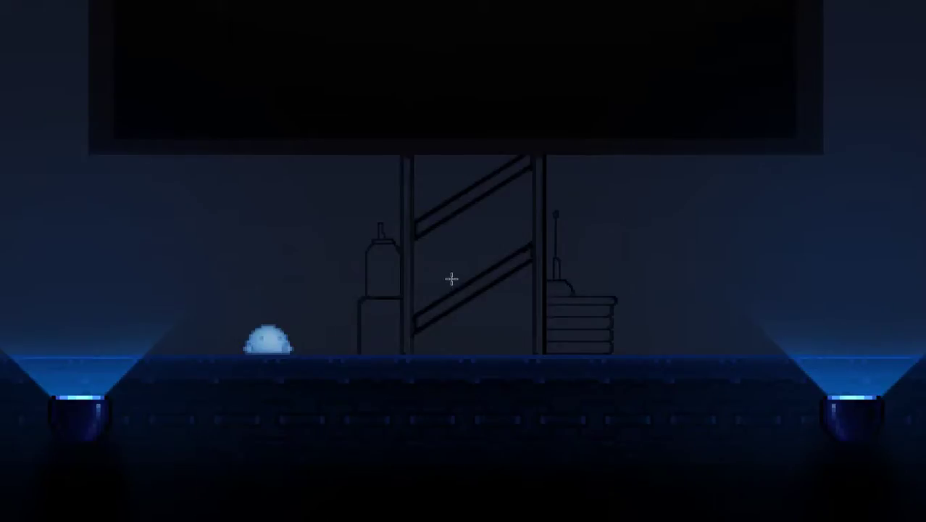
Zoom in on the monitor, back out to the whole room, and restore the panels
scroll(403, 292, "down", 1)
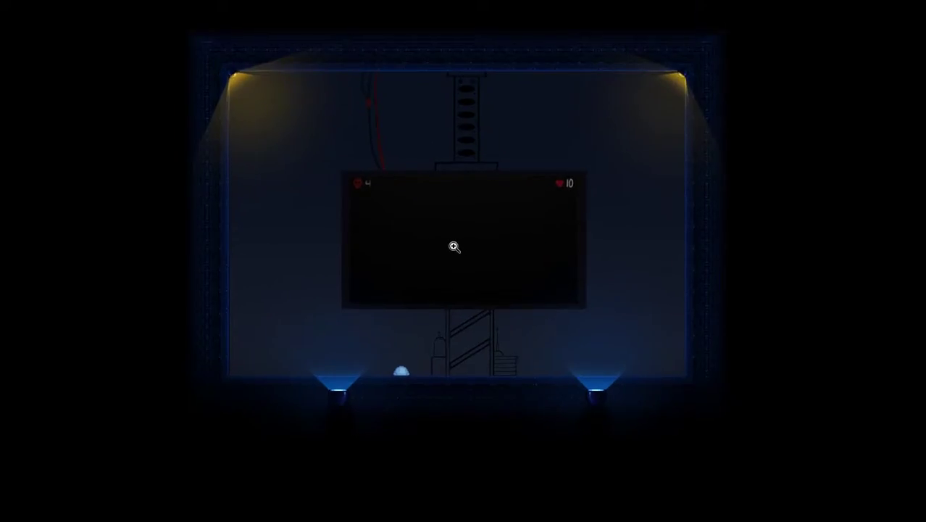
left_click(449, 242)
left_click(451, 247)
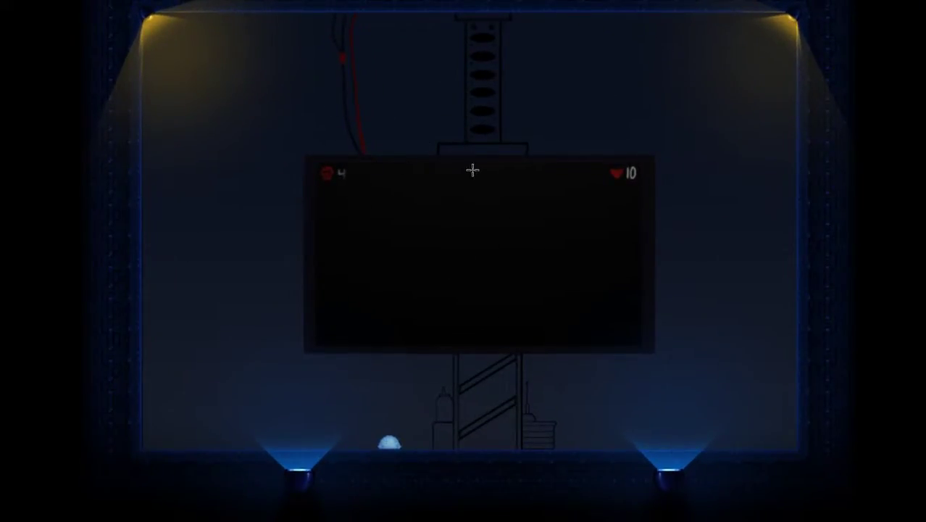
key("f")
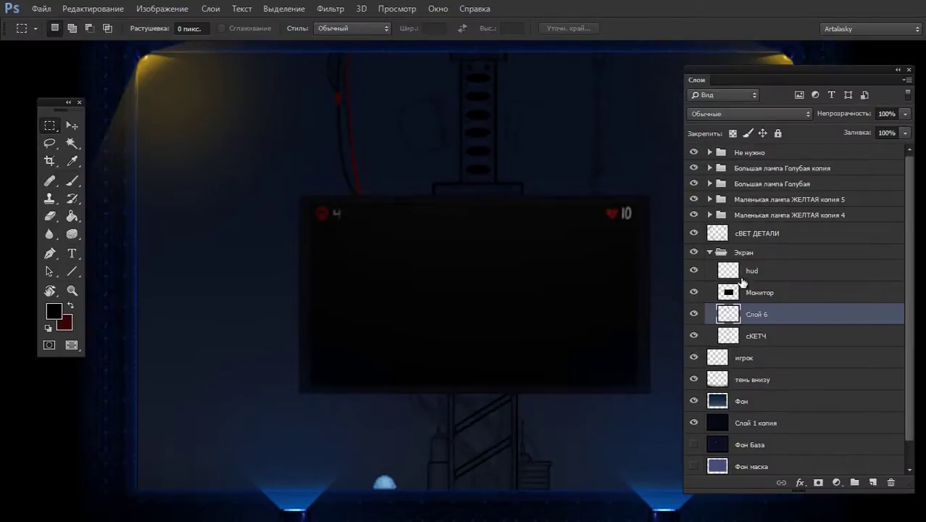
Brush the right-hand black and red cable pair above the monitor, undoing a stray red stroke
key("b")
left_click(484, 161, "ctrl")
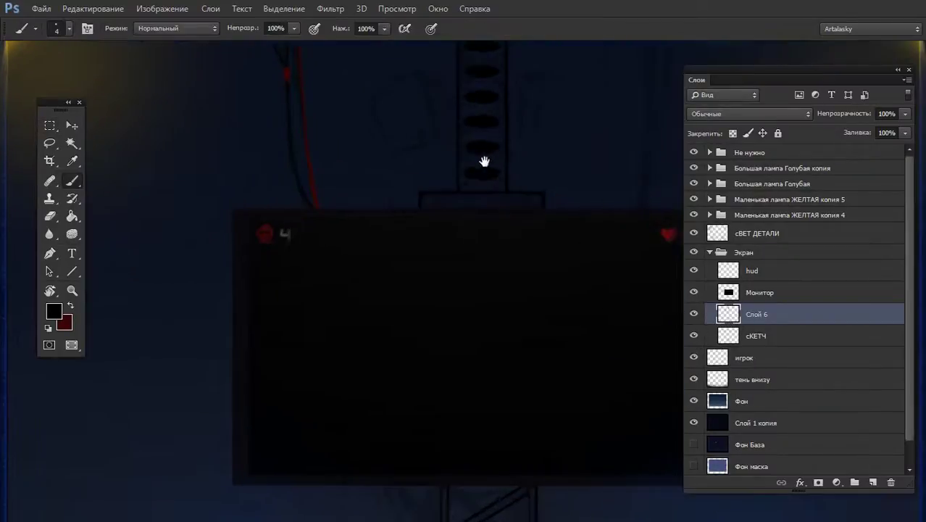
left_click_drag(484, 161, 397, 273)
key("f")
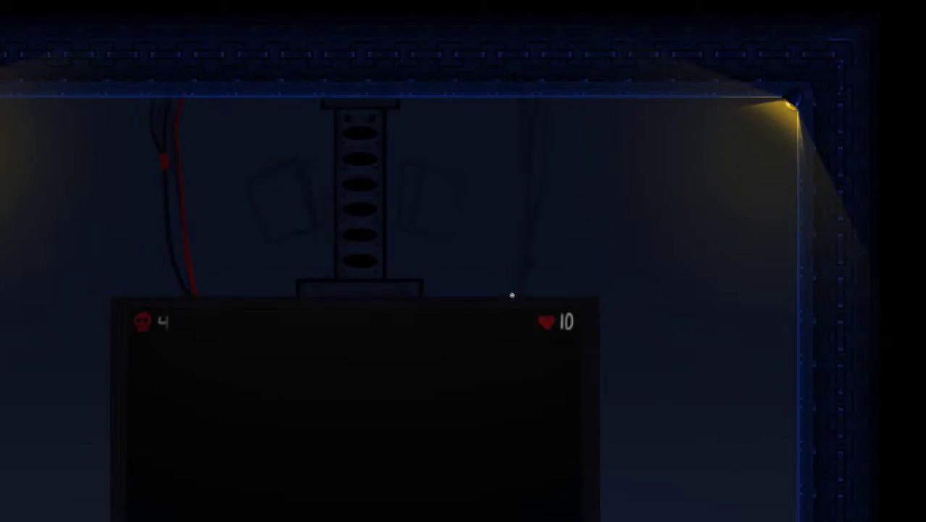
key("ctrl+z")
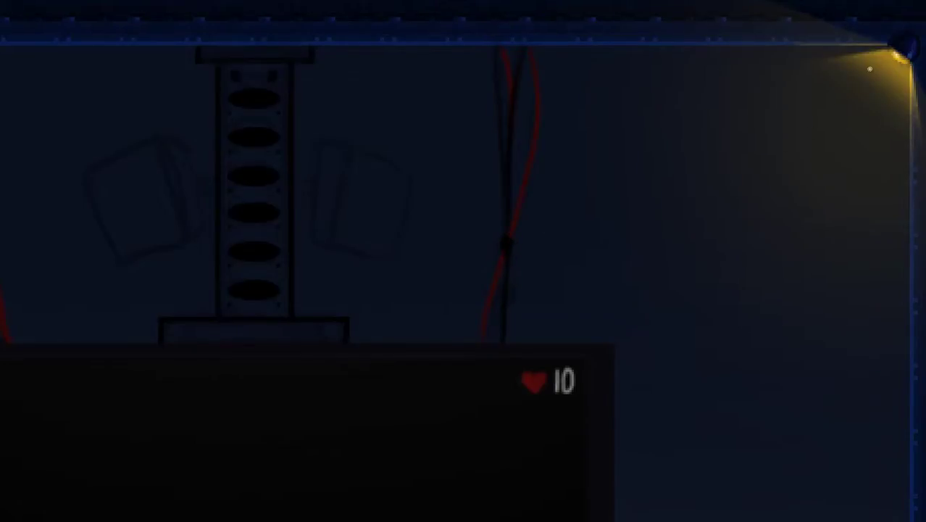
Zoom in and out to inspect the new cables
scroll(500, 245, "up", 1)
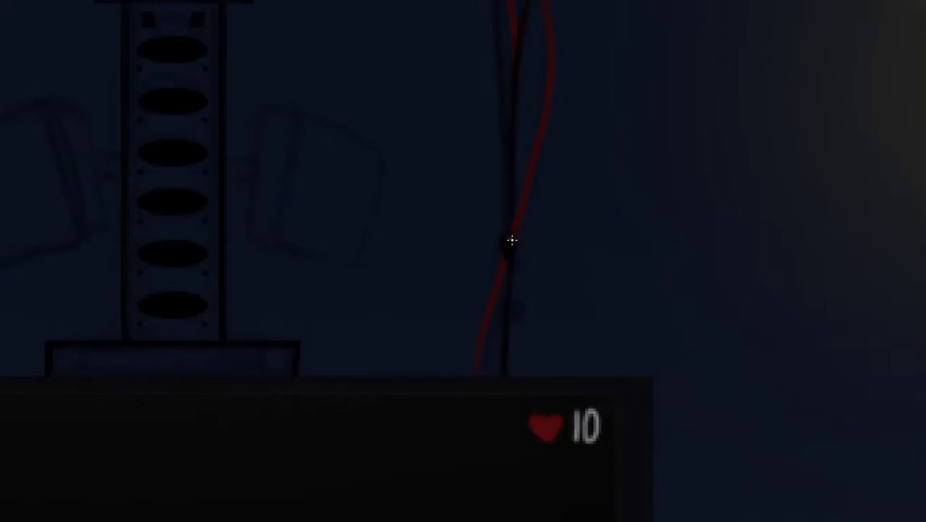
scroll(540, 261, "down", 2)
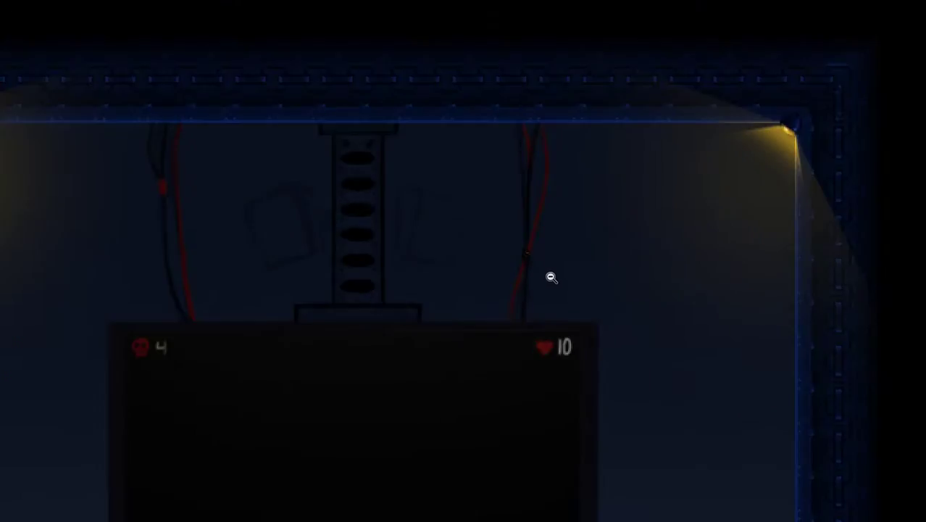
scroll(549, 294, "down", 2)
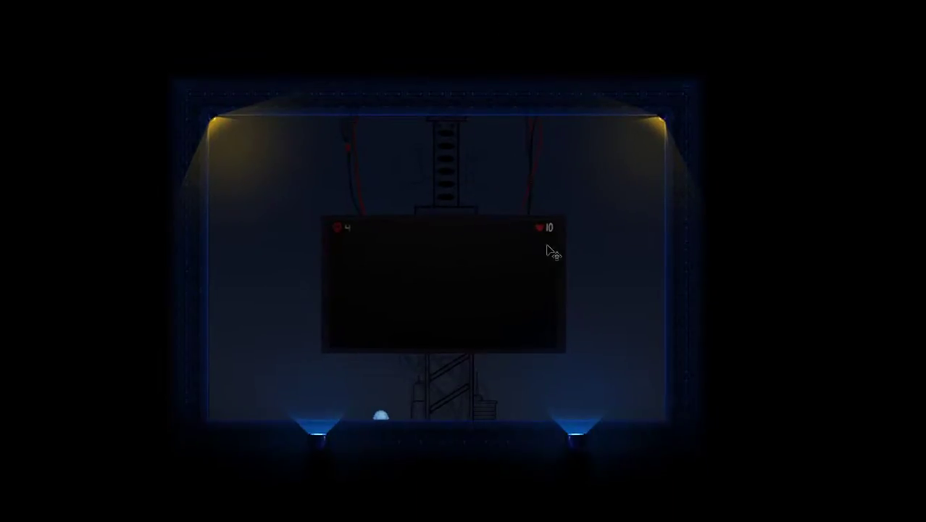
scroll(547, 201, "up", 2)
scroll(535, 195, "up", 1)
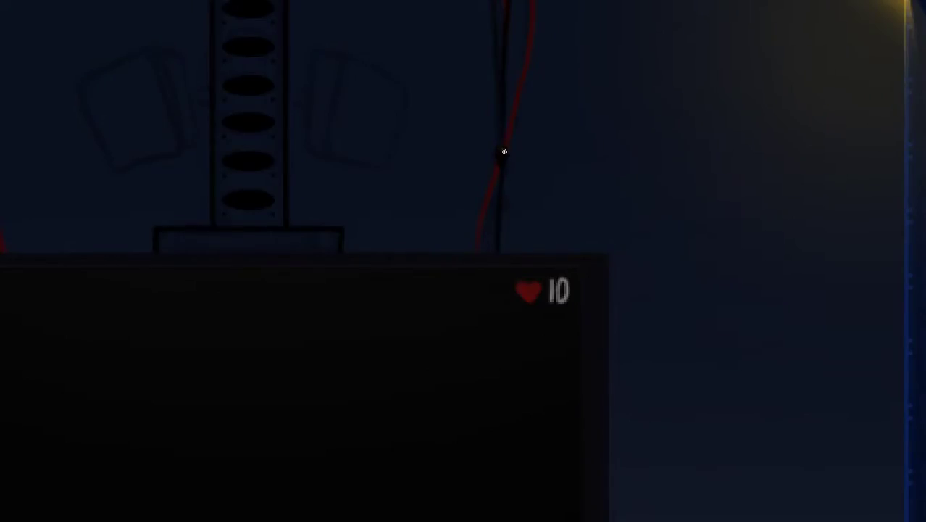
scroll(504, 210, "down", 1)
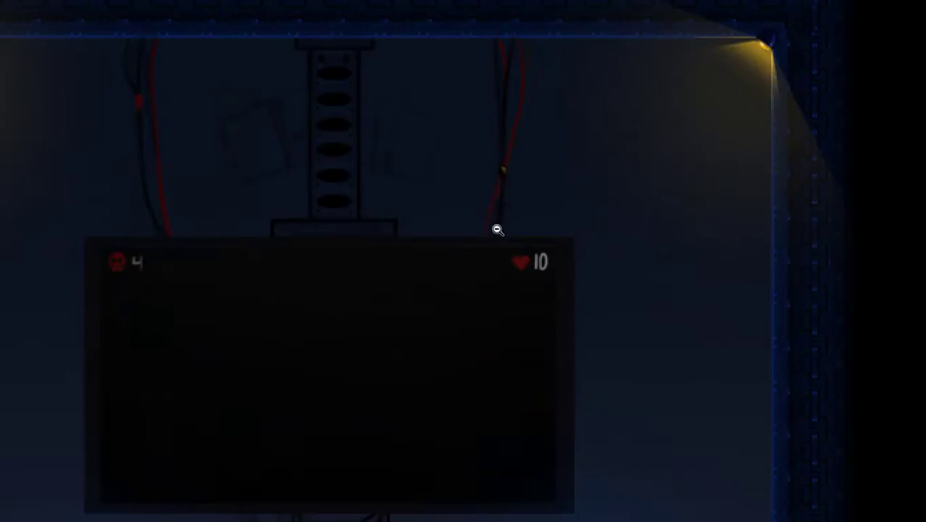
scroll(519, 261, "down", 2)
scroll(525, 212, "up", 3)
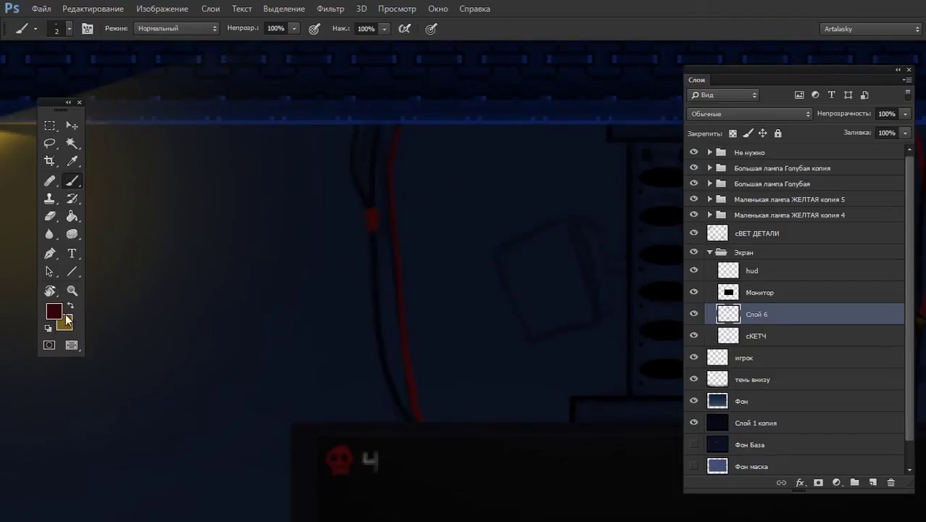
Choose a slightly brighter dark red and test a stroke on the left cable, then undo it
left_click(55, 311)
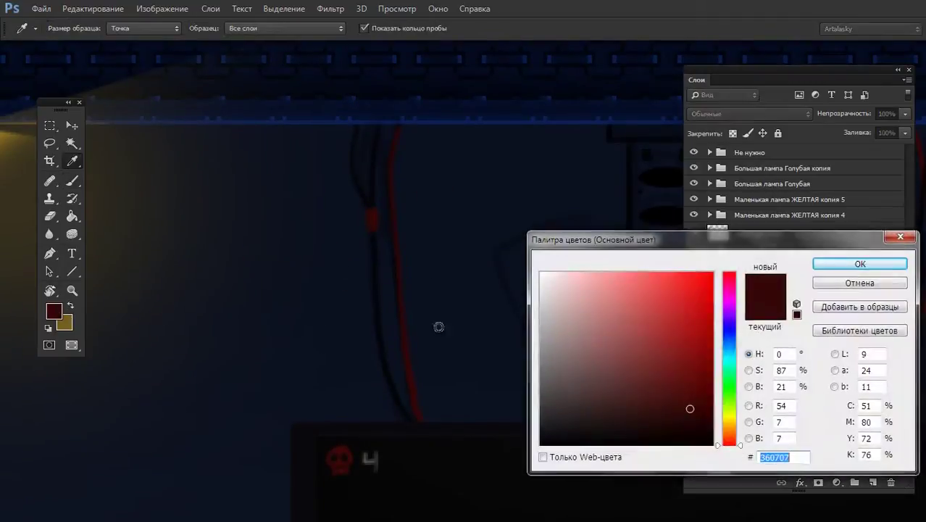
left_click_drag(688, 408, 690, 390)
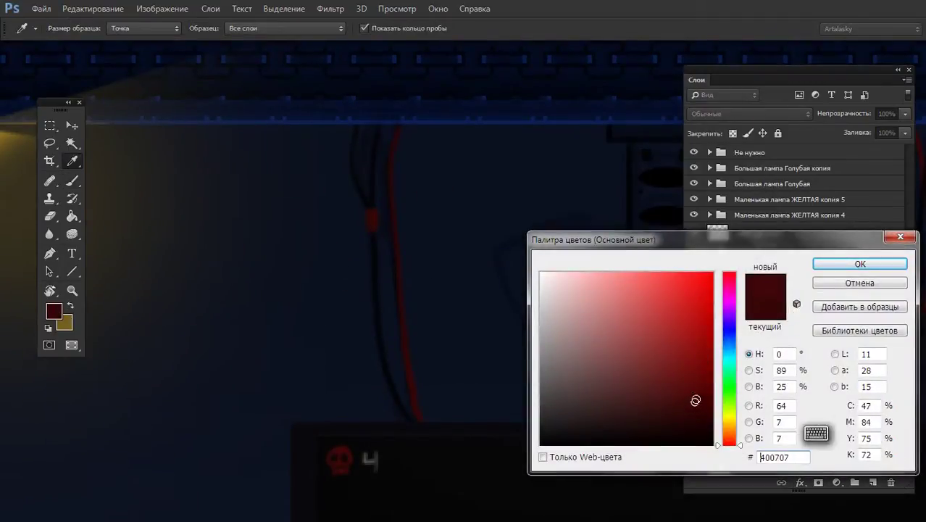
left_click(847, 266)
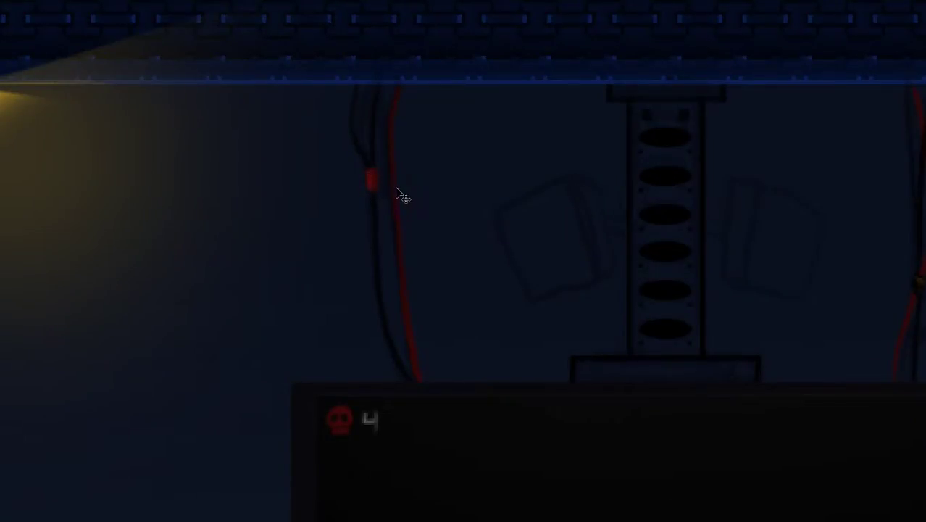
left_click_drag(413, 150, 422, 207)
key("ctrl+z")
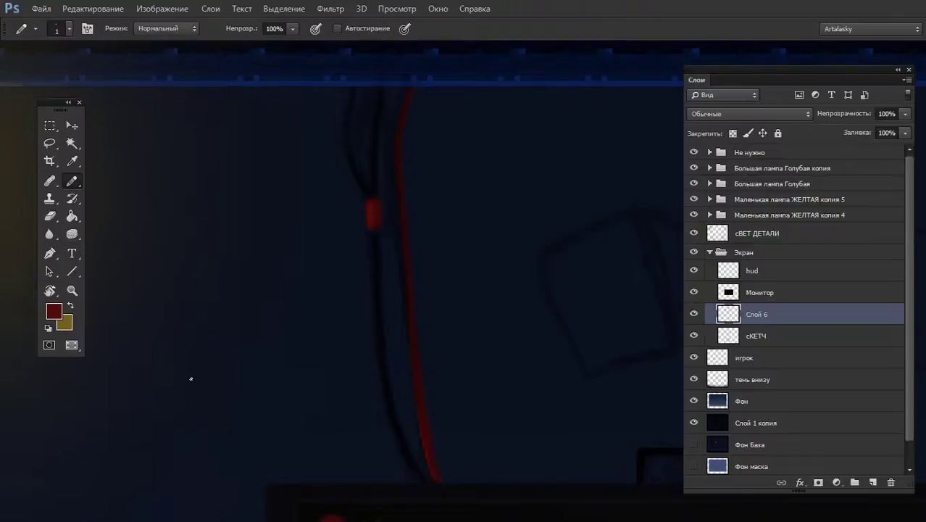
Set the foreground colour to red 750f0f and zoom back in on the left cable
left_click(54, 312)
left_click(692, 366)
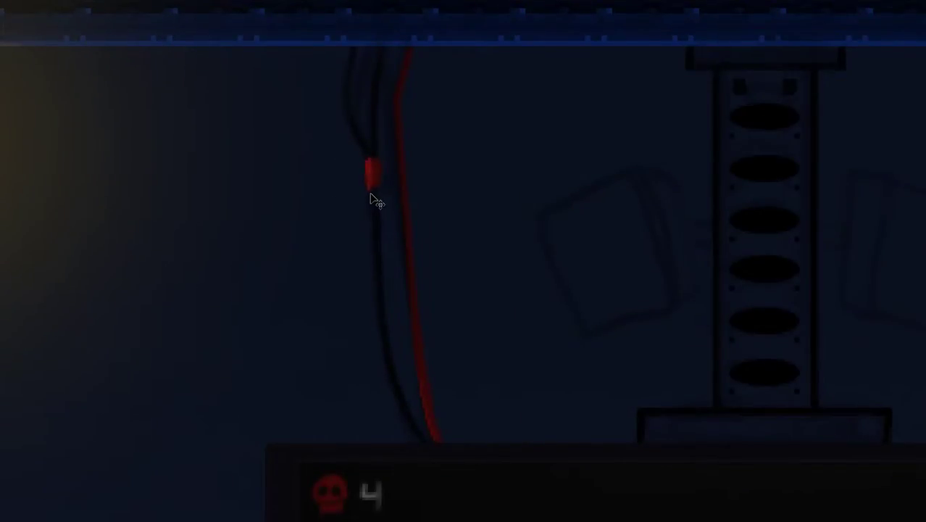
left_click(366, 218, "alt")
left_click(354, 263, "alt")
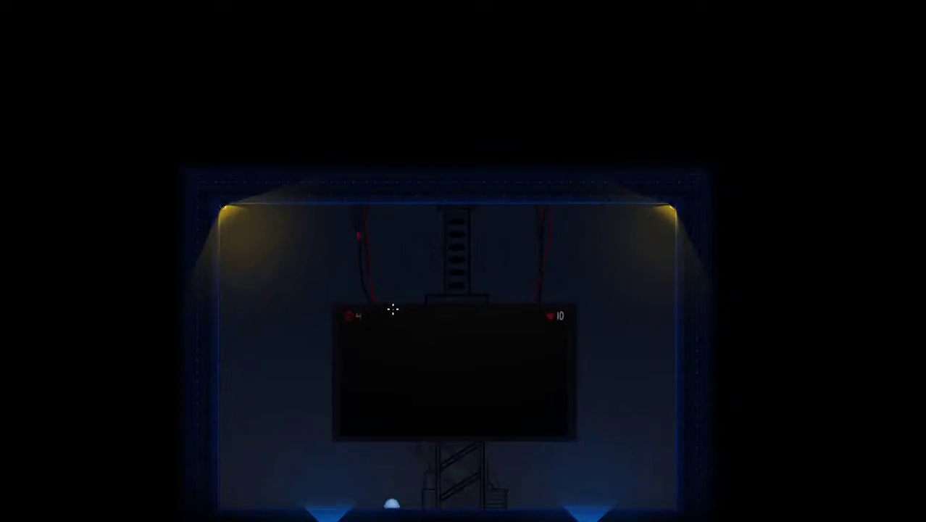
left_click(367, 248)
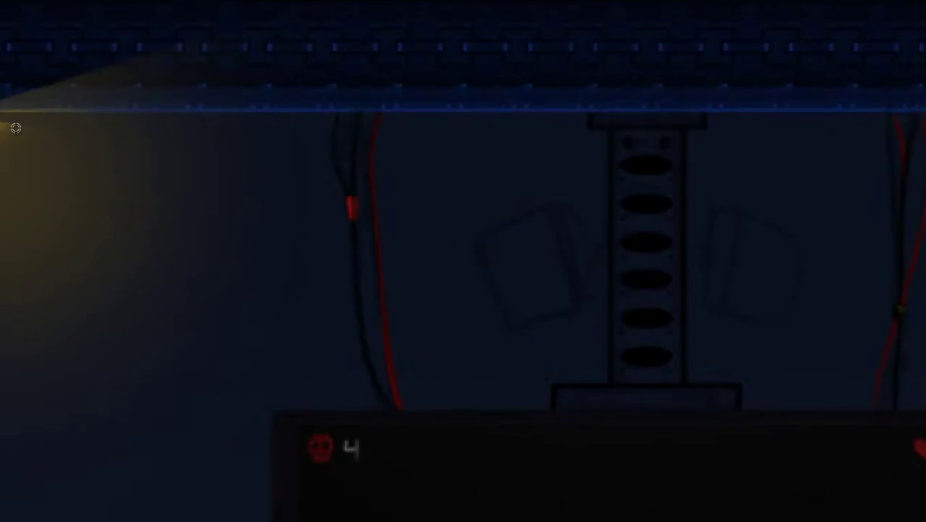
Zoom in on the right cable's connector and dab a yellow highlight pixel on it
scroll(31, 126, "left", 5)
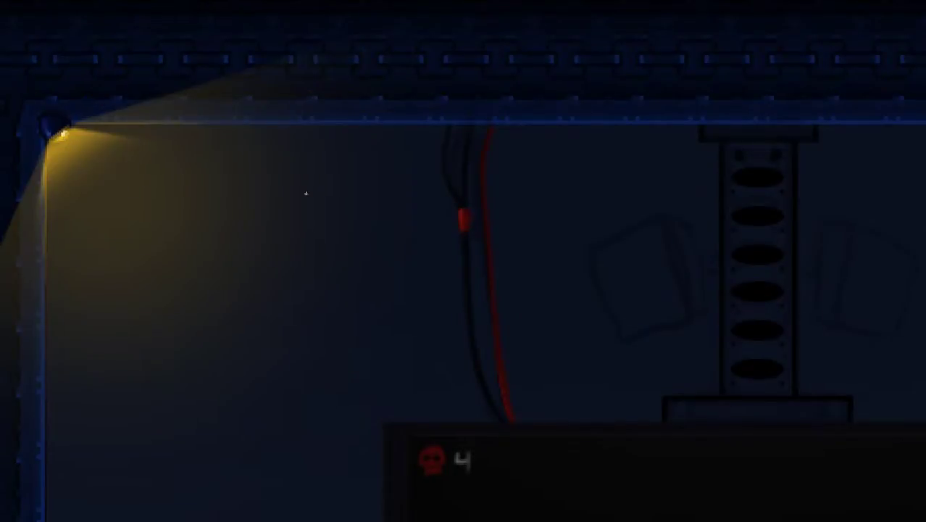
left_click(460, 235)
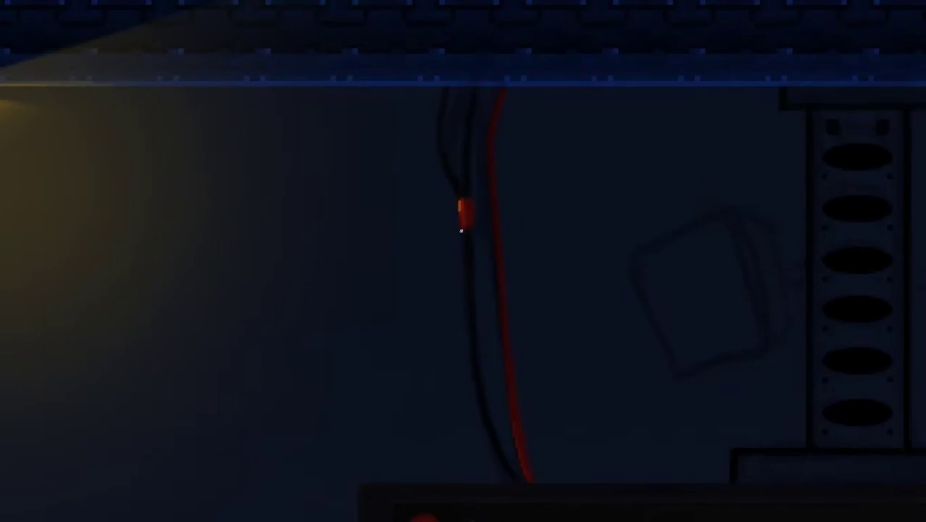
scroll(468, 226, "down", 2)
scroll(455, 265, "down", 3)
left_click_drag(462, 309, 420, 279)
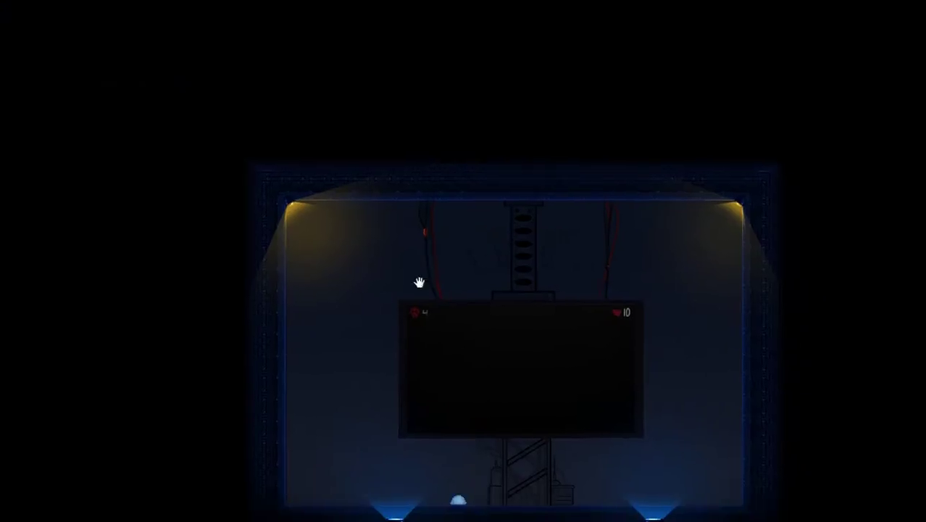
scroll(499, 279, "up", 1)
scroll(562, 188, "up", 2)
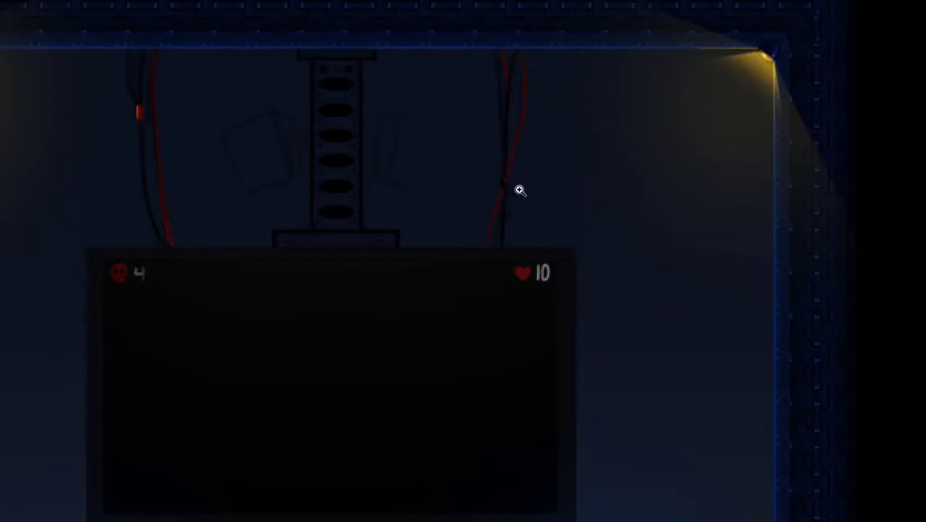
scroll(519, 188, "up", 1)
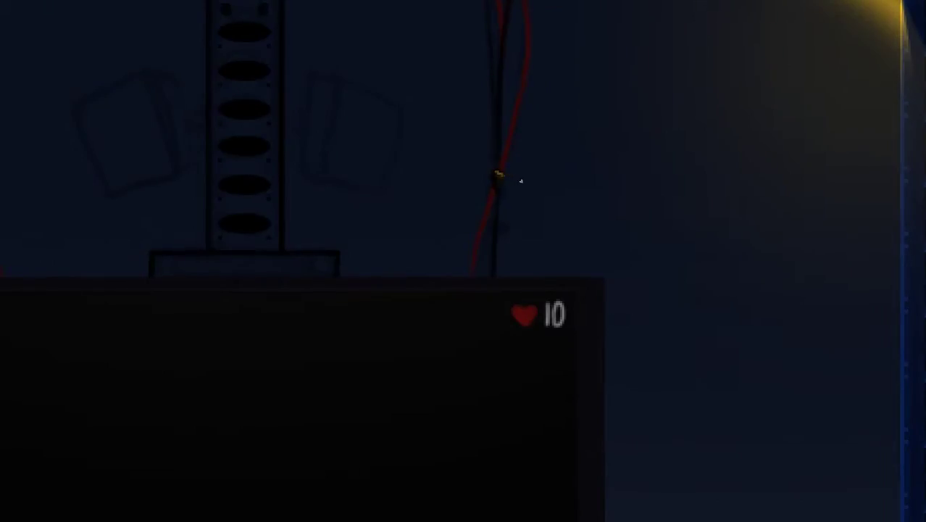
scroll(524, 190, "down", 2)
scroll(527, 207, "down", 1)
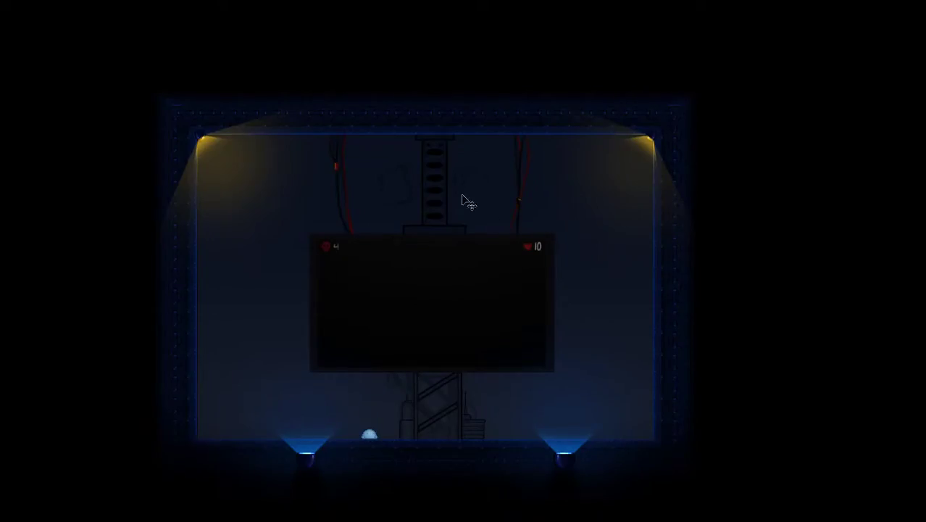
scroll(387, 168, "up", 1)
scroll(377, 174, "up", 1)
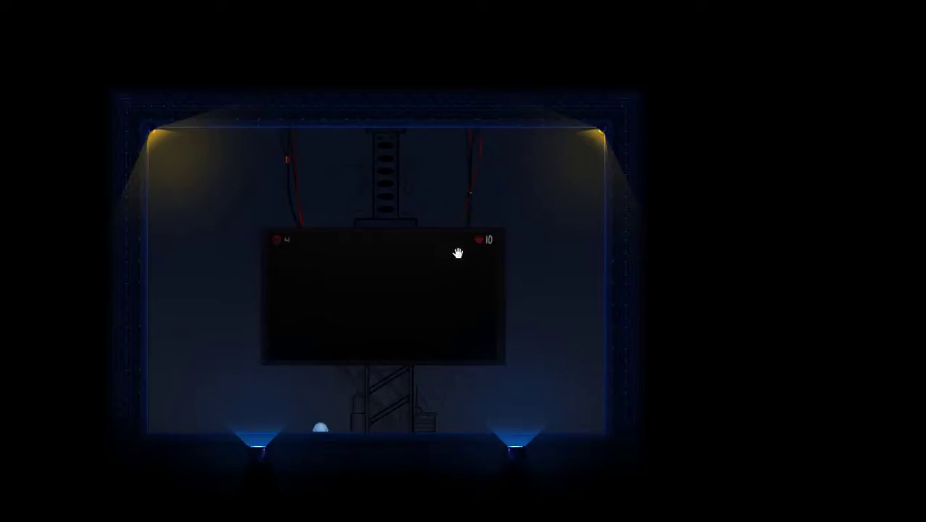
Zoom in on the upper wires, ladder and each cable, then widen to show both cables
left_click(456, 250)
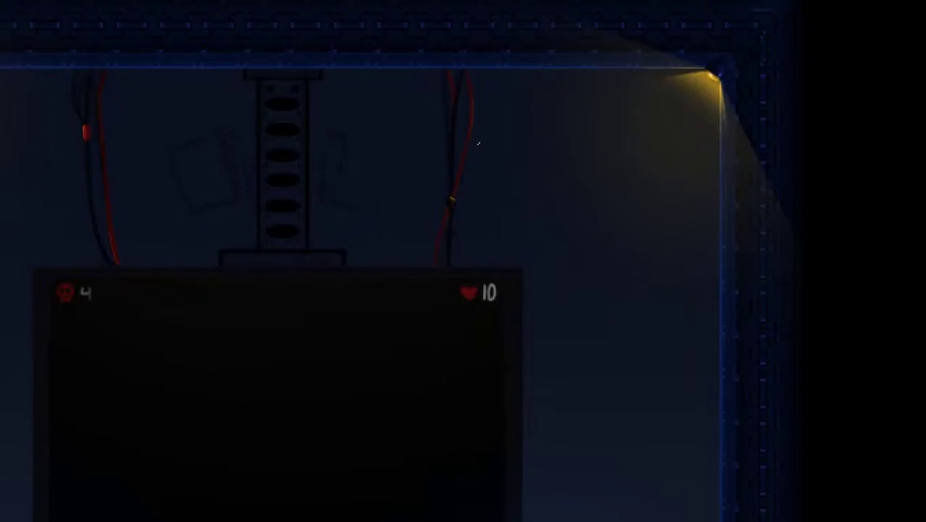
left_click(492, 144)
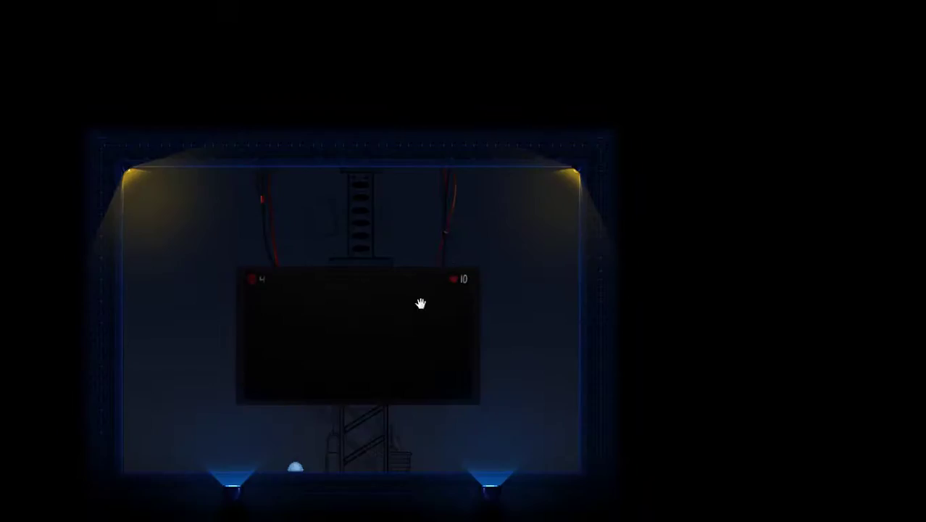
left_click(420, 302)
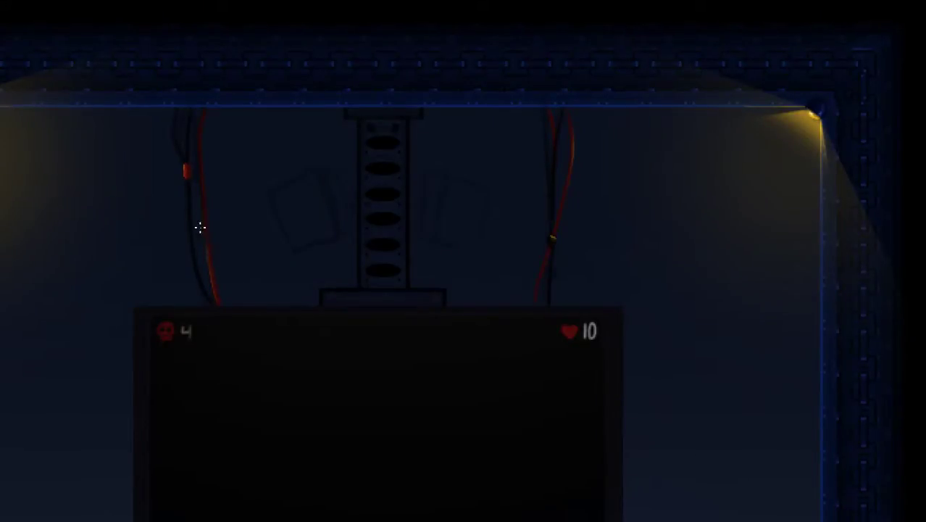
left_click(234, 207)
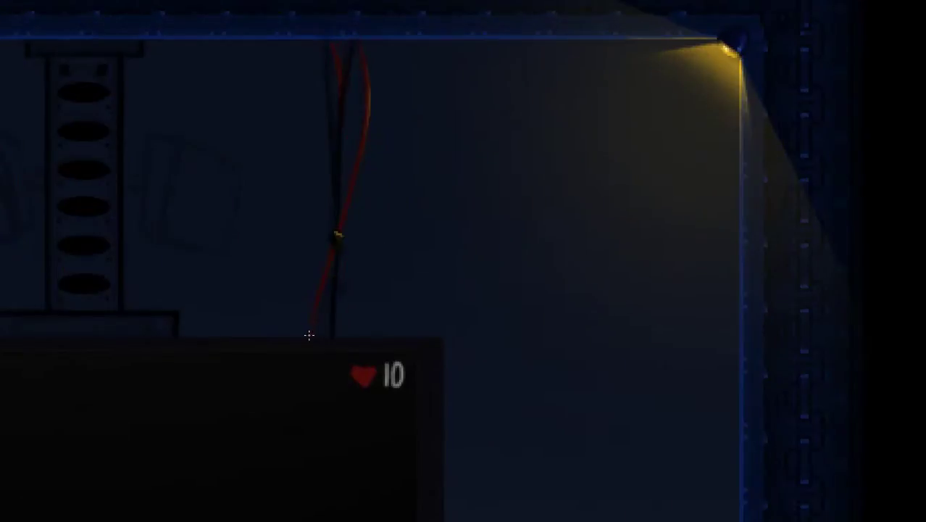
left_click(360, 207)
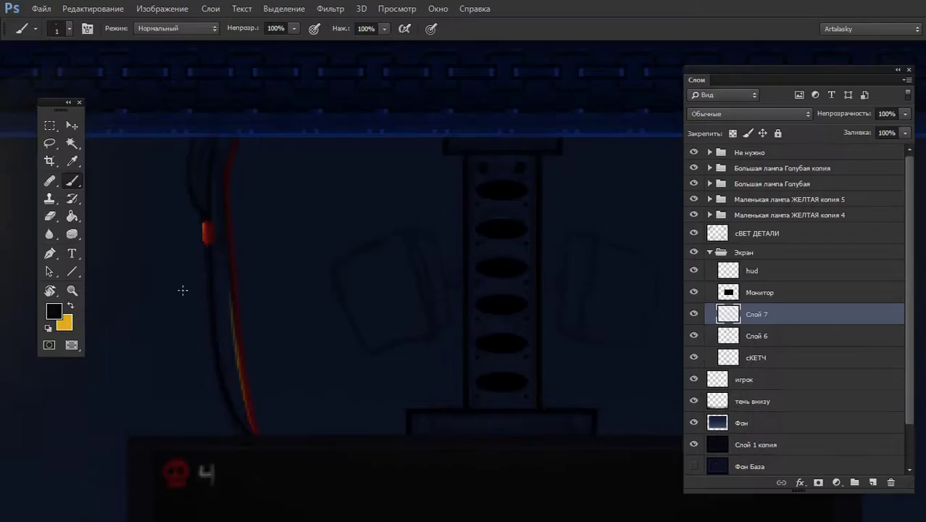
Pick a slightly lighter dark blue foreground and hide the сКЕТЧ sketch layer
left_click(56, 312)
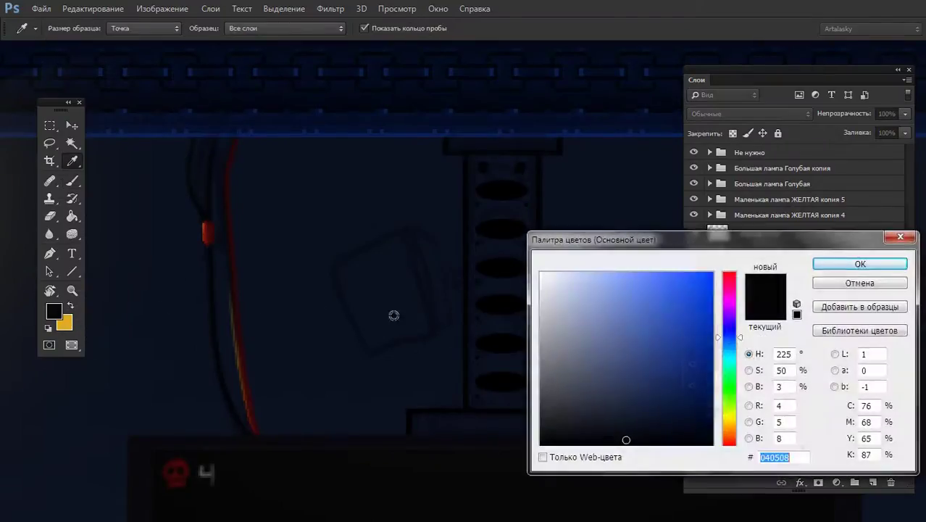
left_click(624, 434)
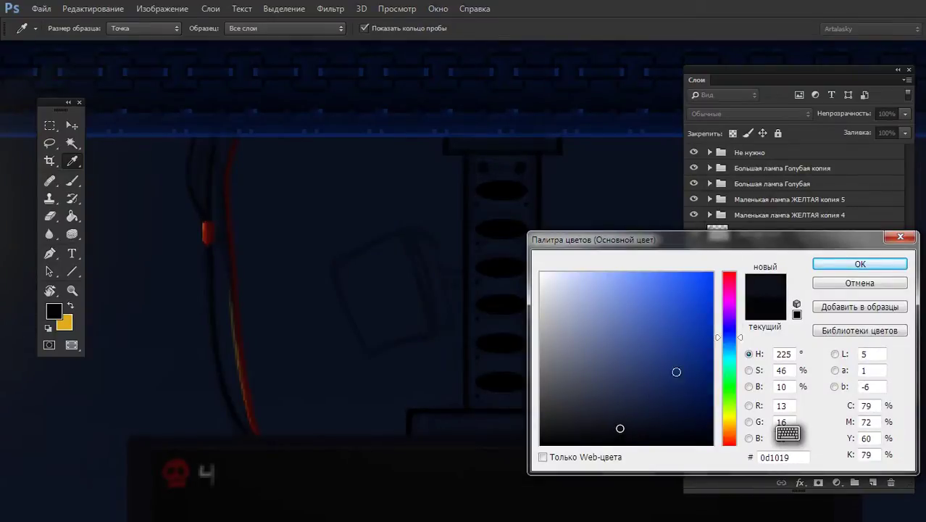
left_click(826, 267)
scroll(220, 168, "up", 2)
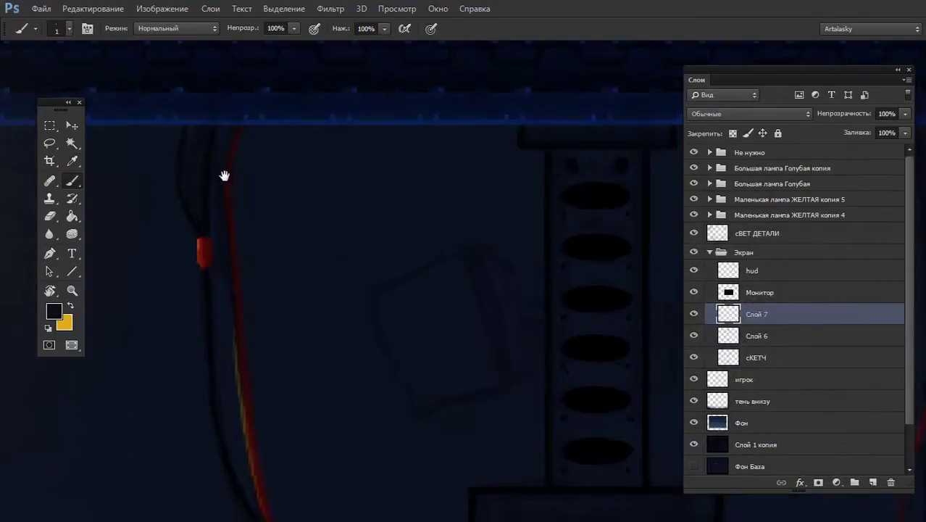
scroll(384, 217, "left", 2)
left_click(694, 358)
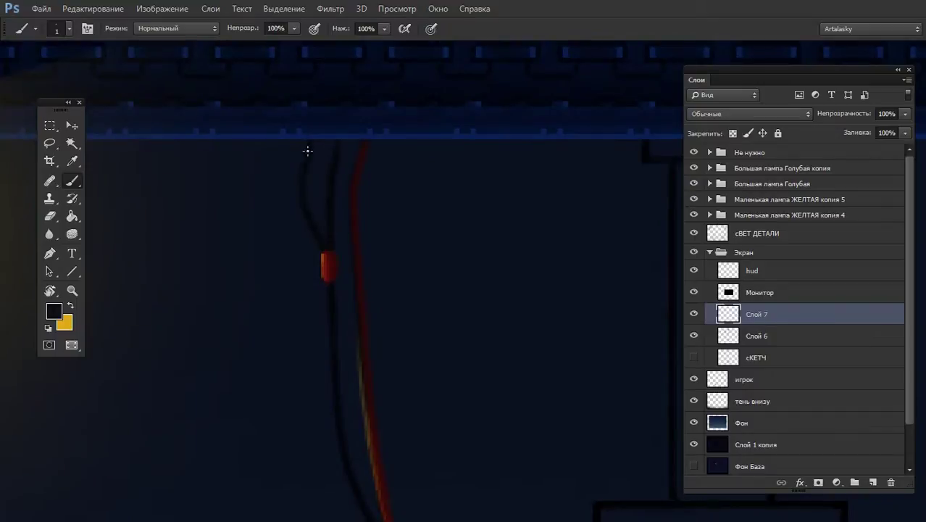
Paint a grey 3e4046 highlight along the black cable's left edge, then swap to yellow
left_click(54, 312)
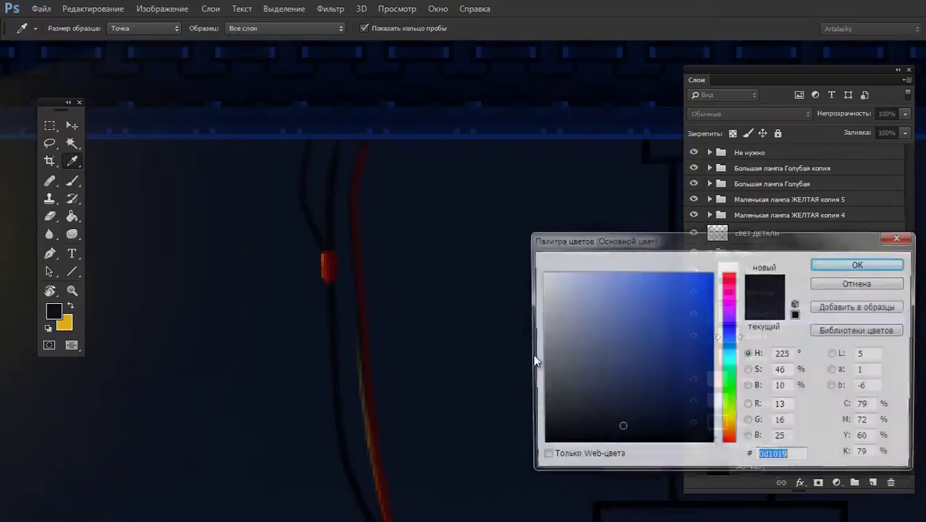
left_click(560, 390)
left_click(823, 265)
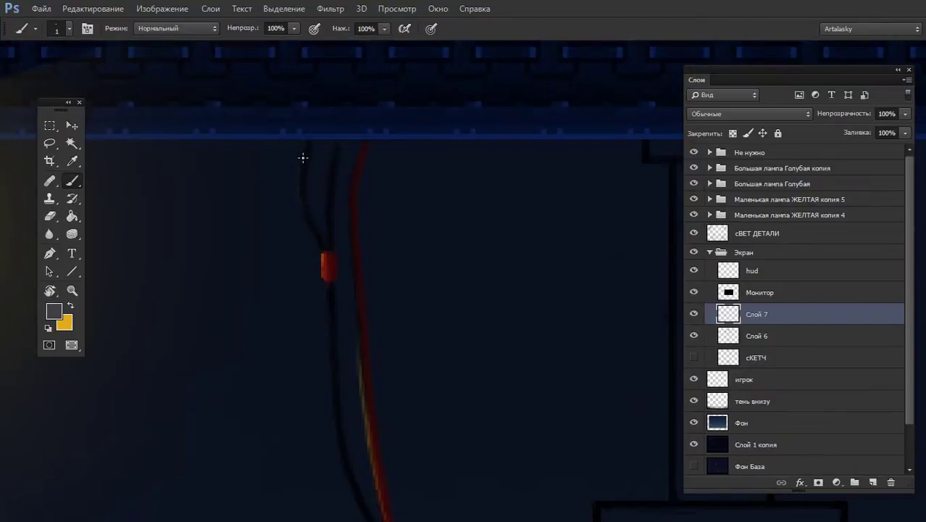
left_click_drag(299, 187, 306, 146)
left_click_drag(340, 338, 382, 176)
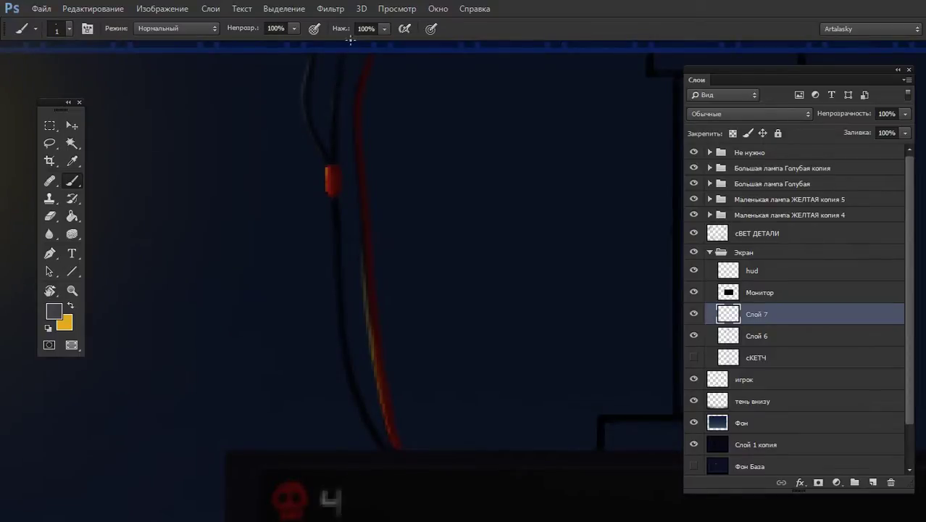
left_click_drag(336, 228, 399, 127)
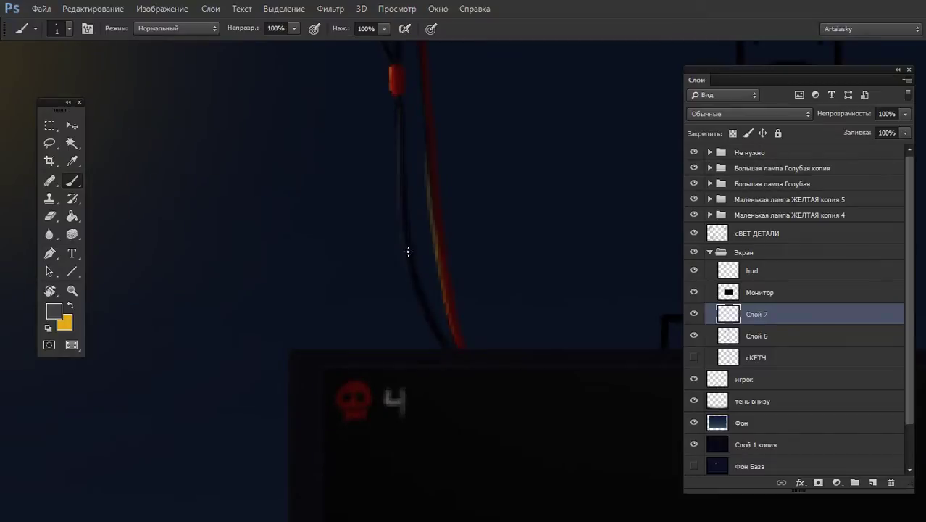
key("x")
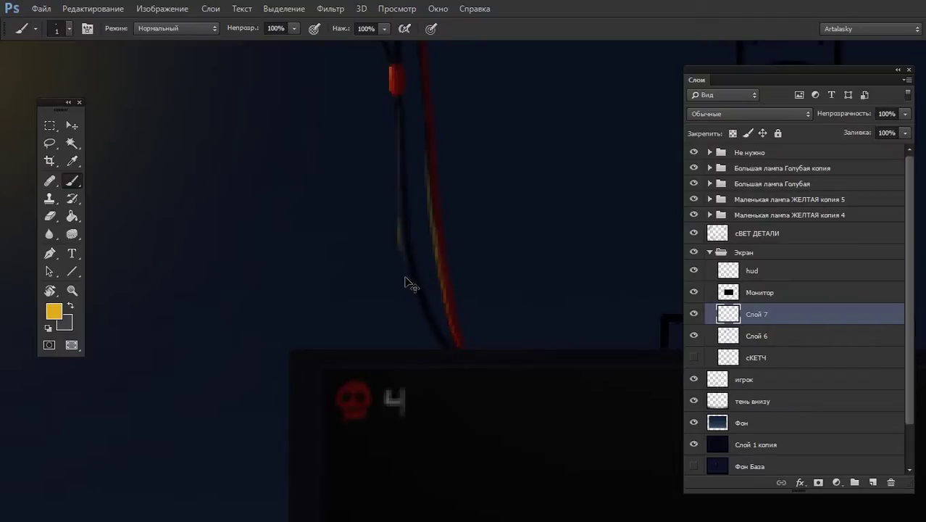
Zoom out, frame the monitor area, and hide all panels with Tab
scroll(400, 274, "down", 1)
scroll(402, 290, "down", 3)
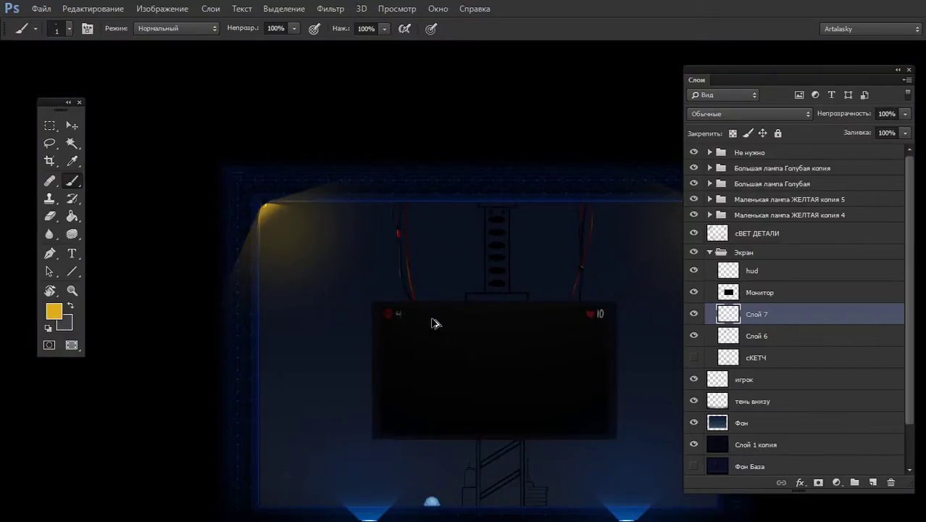
scroll(416, 288, "up", 2)
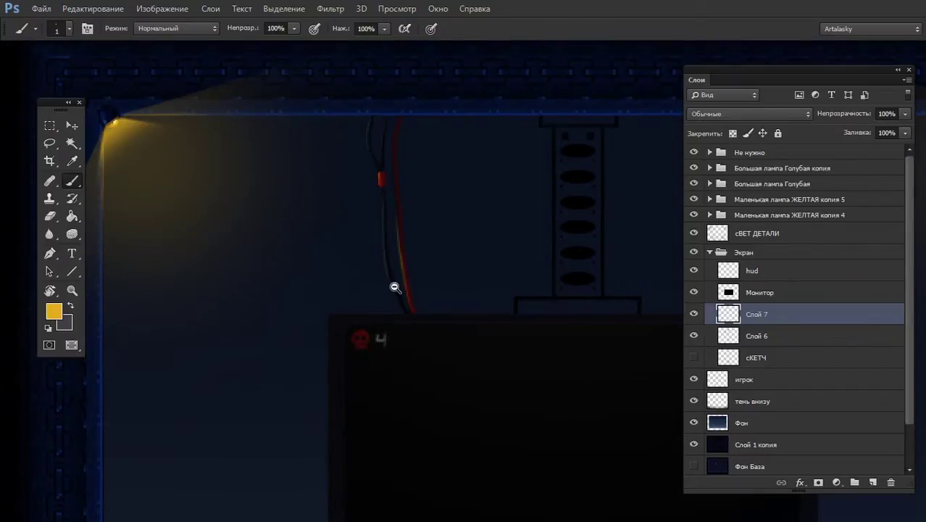
scroll(395, 290, "down", 2)
scroll(409, 321, "down", 2)
left_click_drag(559, 309, 533, 162)
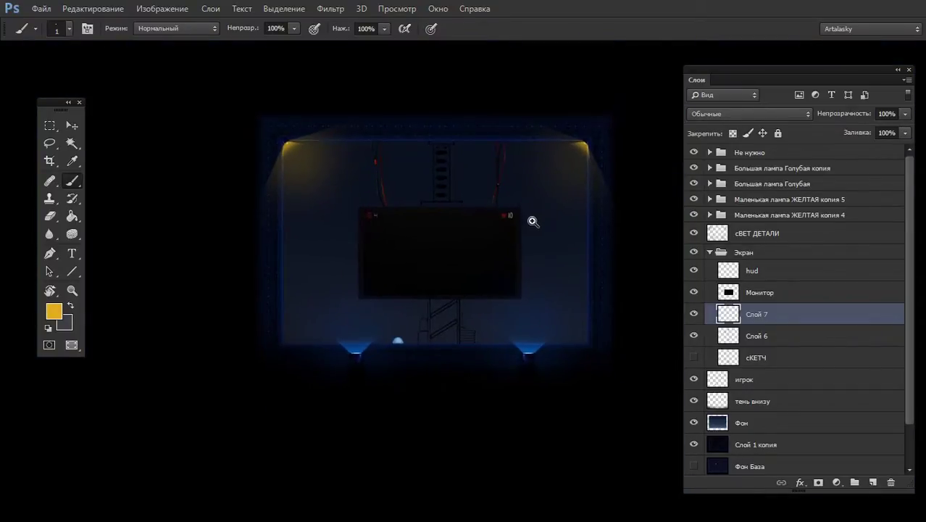
left_click(533, 162, "ctrl")
key("Tab")
Zoom and pan around the full-screen scene to recentre the monitor
left_click(500, 223, "ctrl")
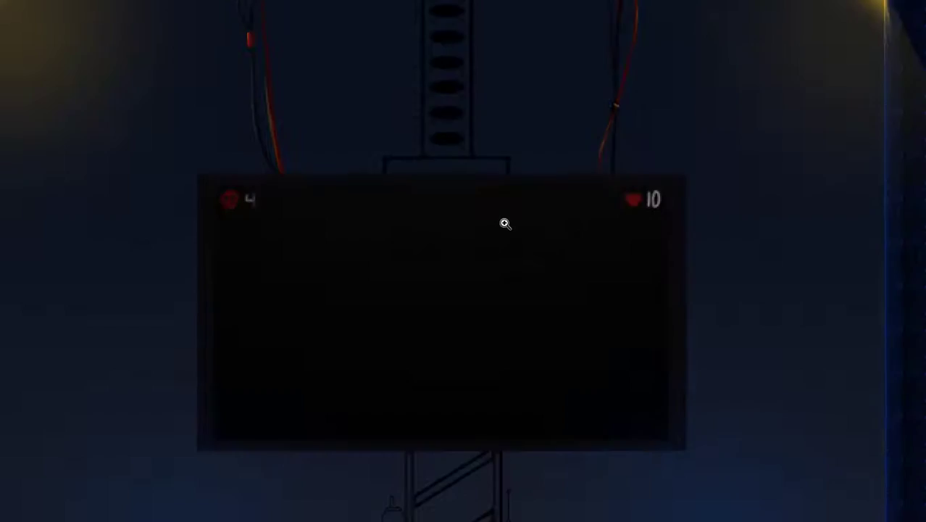
left_click(507, 243, "alt")
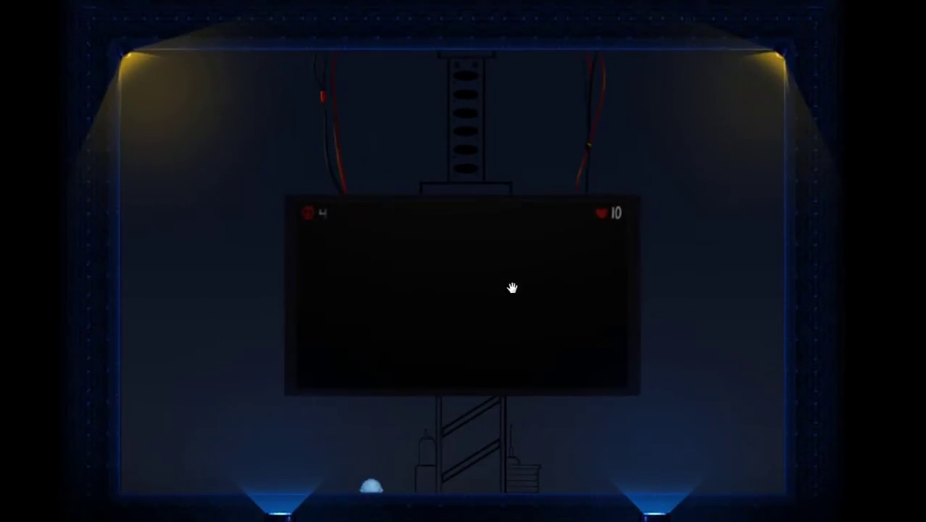
scroll(511, 275, "down", 1)
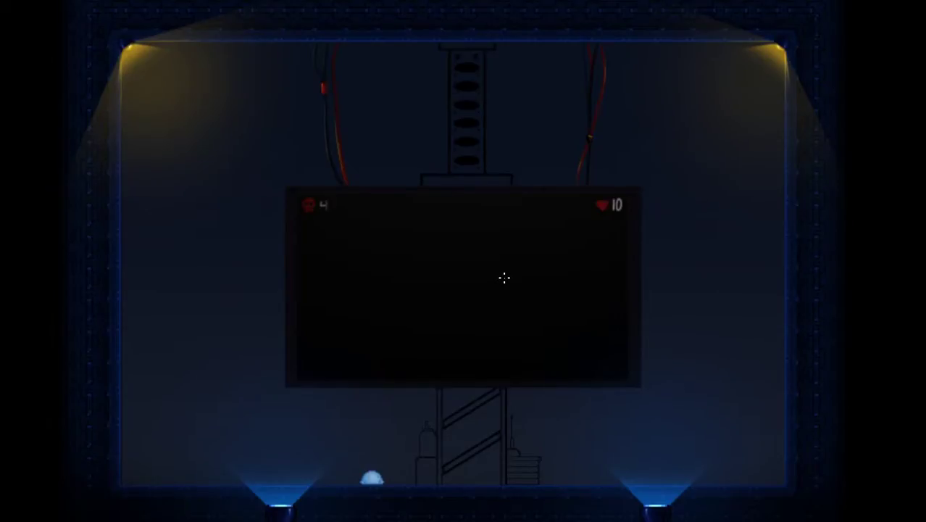
scroll(589, 73, "up", 1)
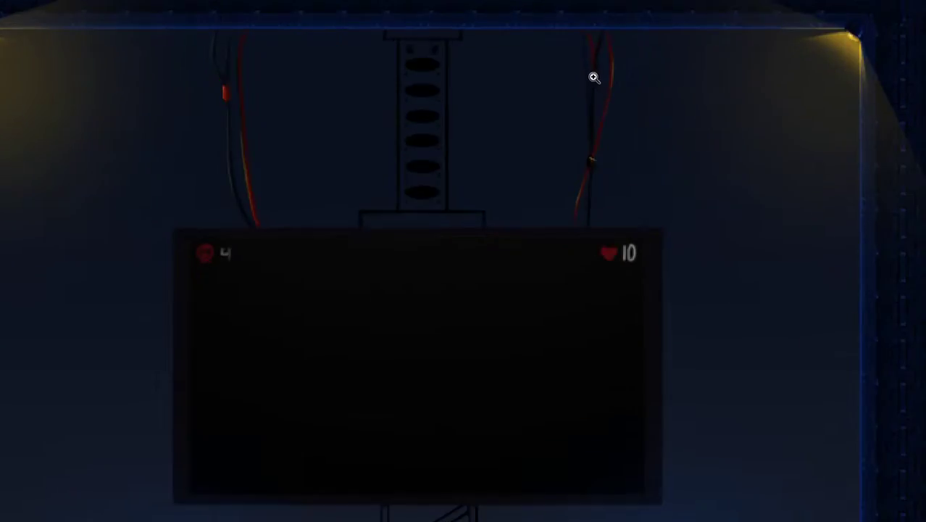
scroll(542, 352, "down", 3)
scroll(542, 352, "up", 3)
left_click_drag(510, 379, 552, 206)
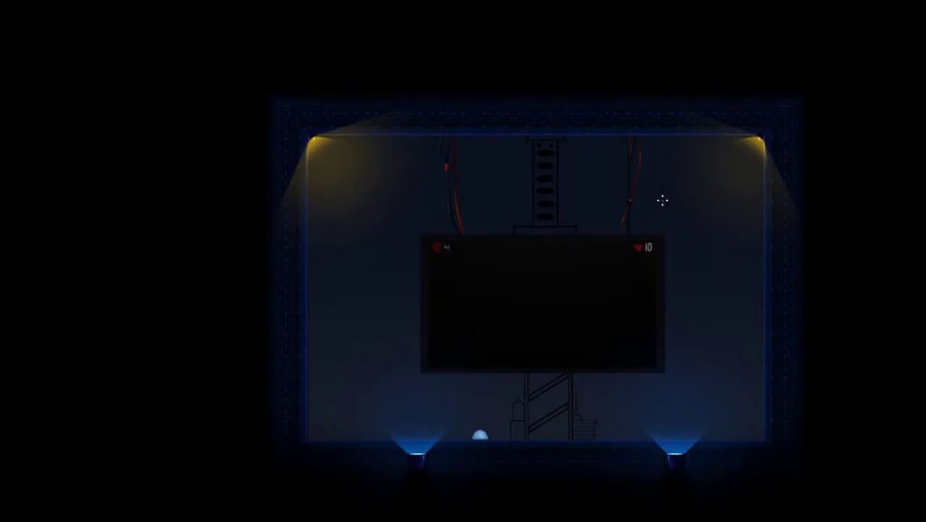
Restore the panels, try Слой 7's fill at 58% then back to 100%, and delete Слой 7
key("f")
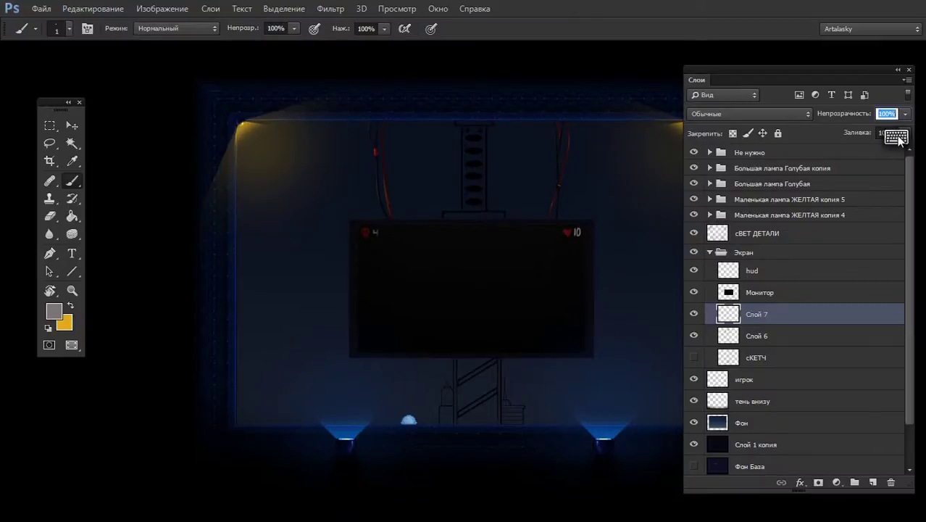
left_click(904, 133)
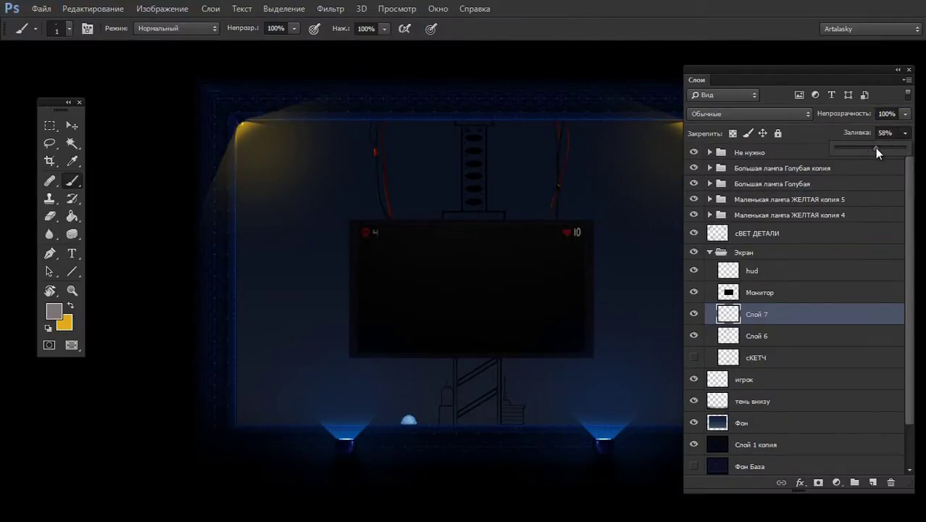
mouse_move(875, 148)
left_mouse_down()
mouse_move(903, 149)
mouse_move(850, 154)
mouse_move(921, 151)
left_mouse_up()
left_click(766, 328)
left_click(694, 314)
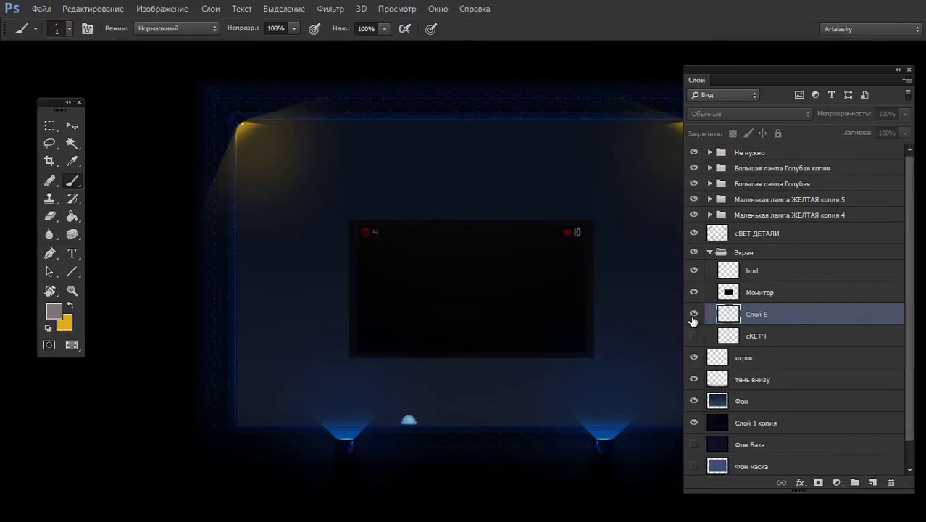
Restore Слой 7 and group it with Слой 6 and сКЕТЧ
key("Delete")
key("ctrl+z")
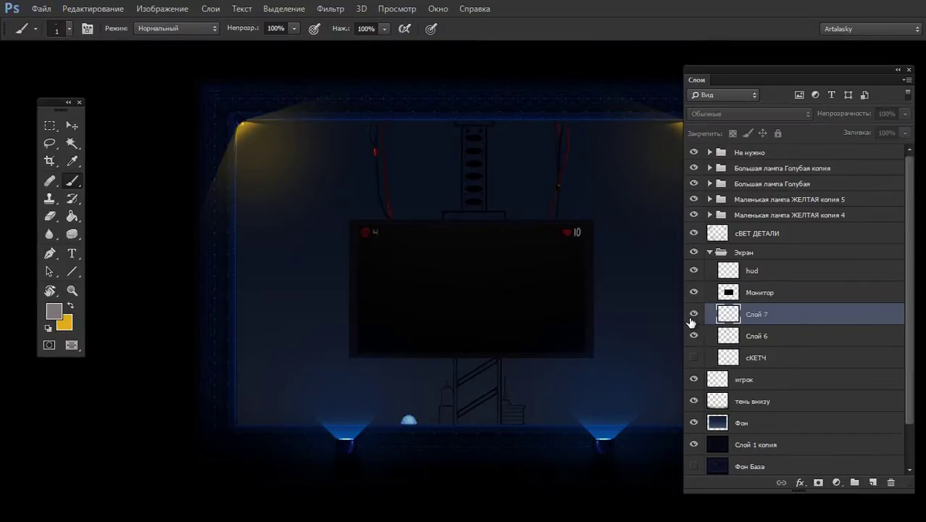
left_click(738, 338)
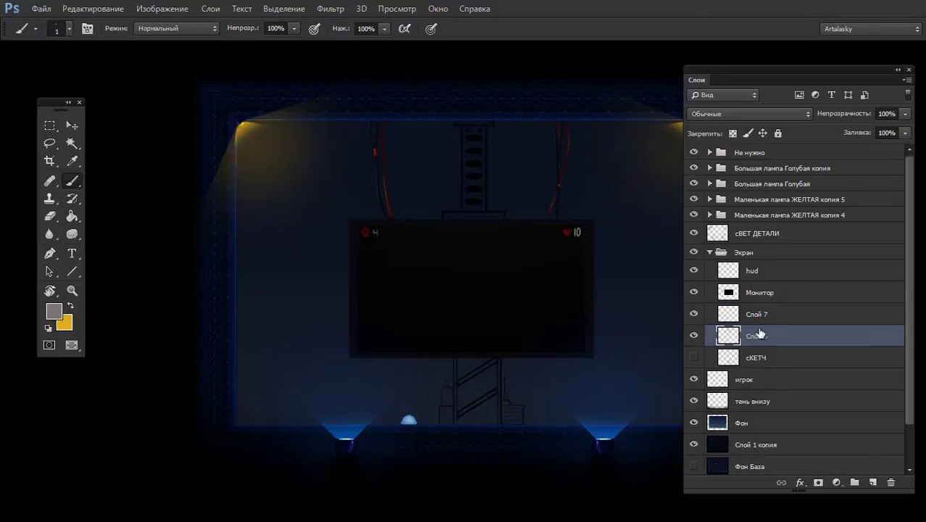
left_click(771, 320)
left_click(766, 339, "ctrl")
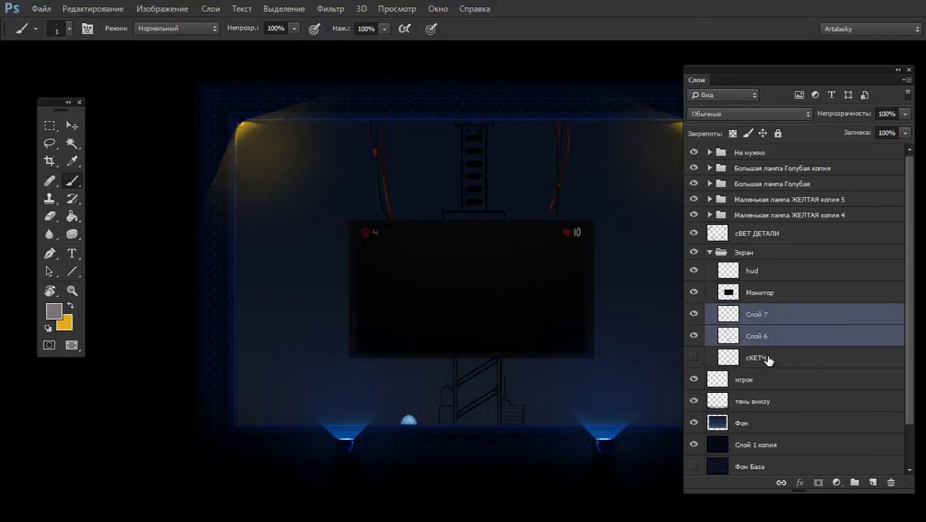
left_click(770, 360, "ctrl")
key("ctrl+g")
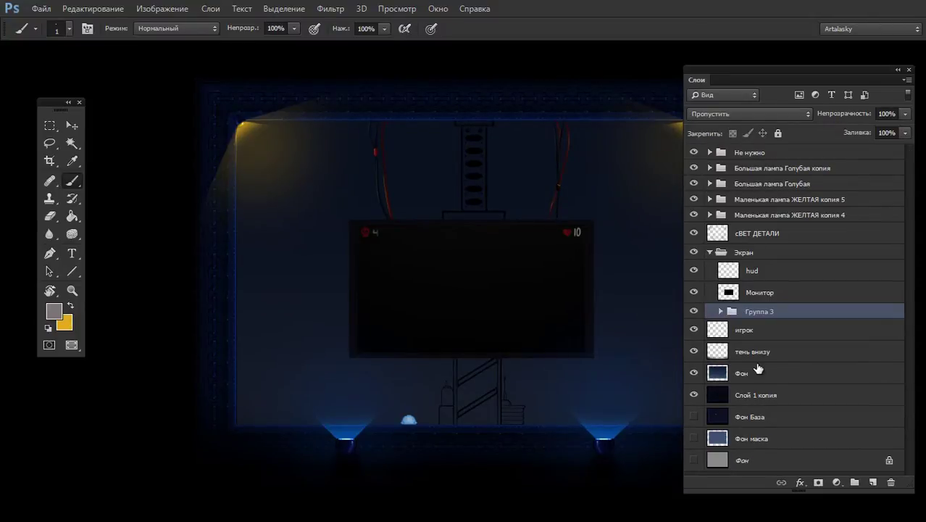
Name the group сТОЙКА and rename Слой 7 inside it to ПРОВОД
double_click(756, 313)
type("сТО")
type("ЙКА")
key("Return")
left_click(720, 311)
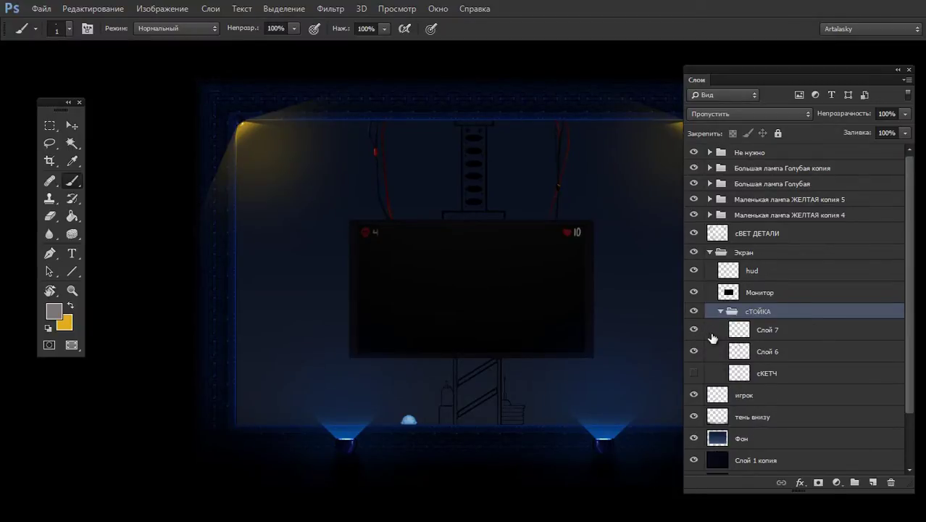
left_click(714, 335)
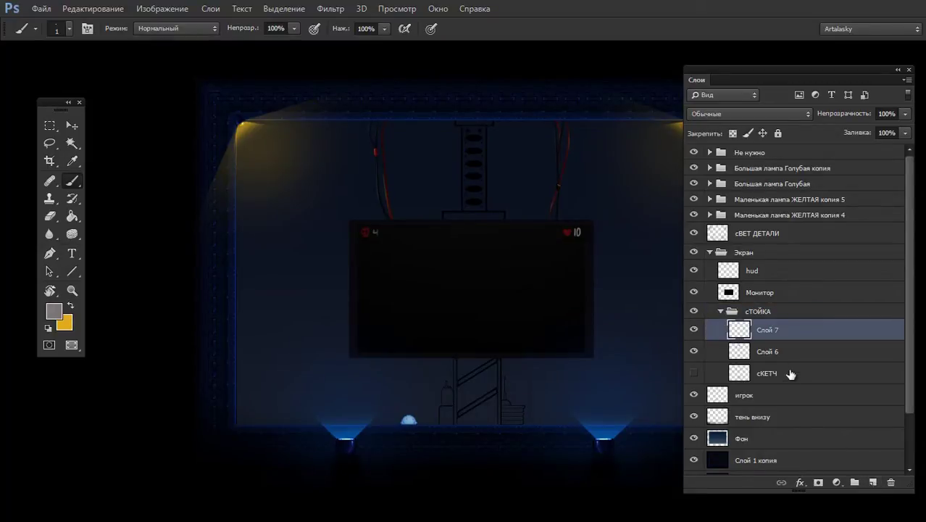
double_click(770, 329)
type("П")
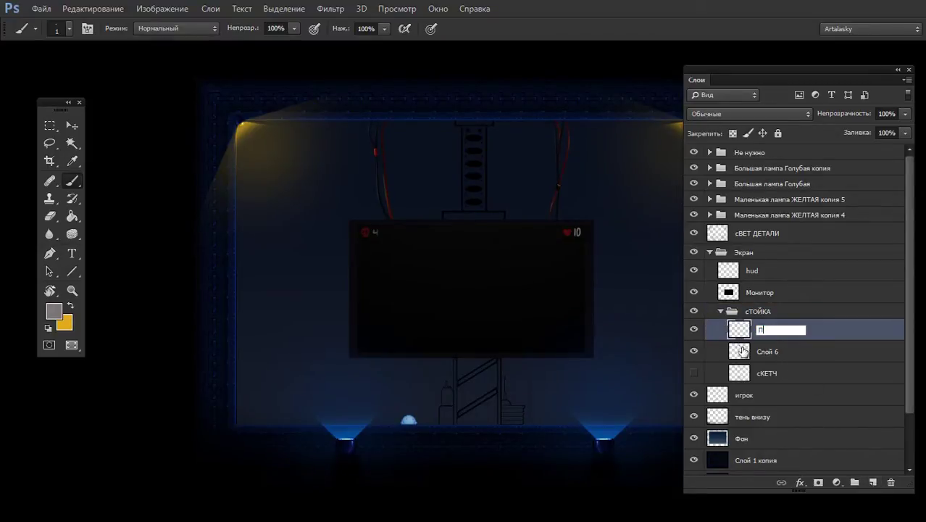
type("РОВОД")
key("Return")
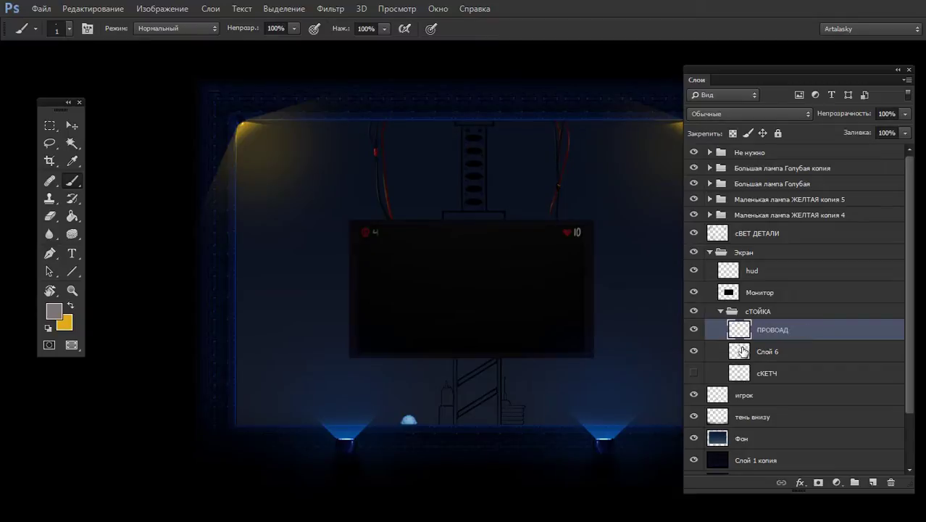